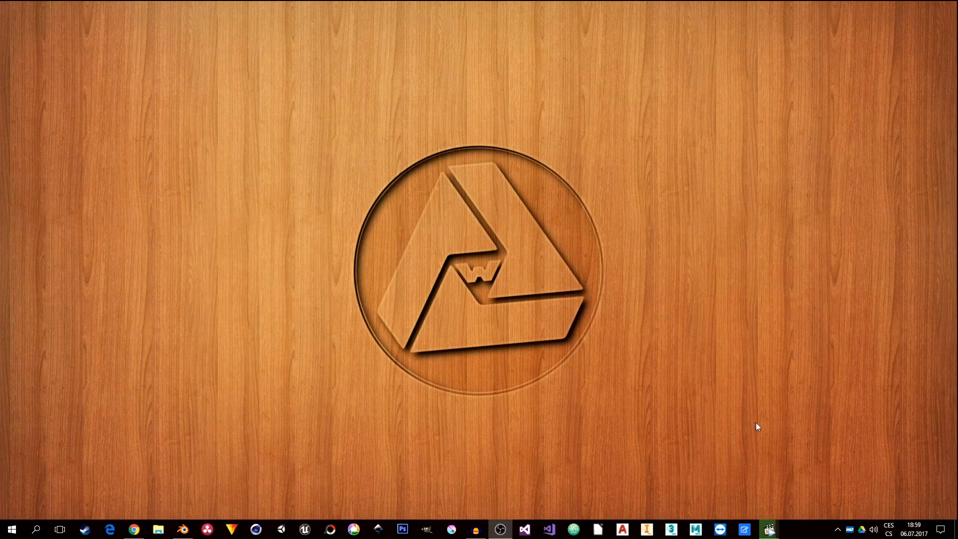
View the finished pin-wall character animation and the pin-board toy hand photo in the browser as references
click(772, 533)
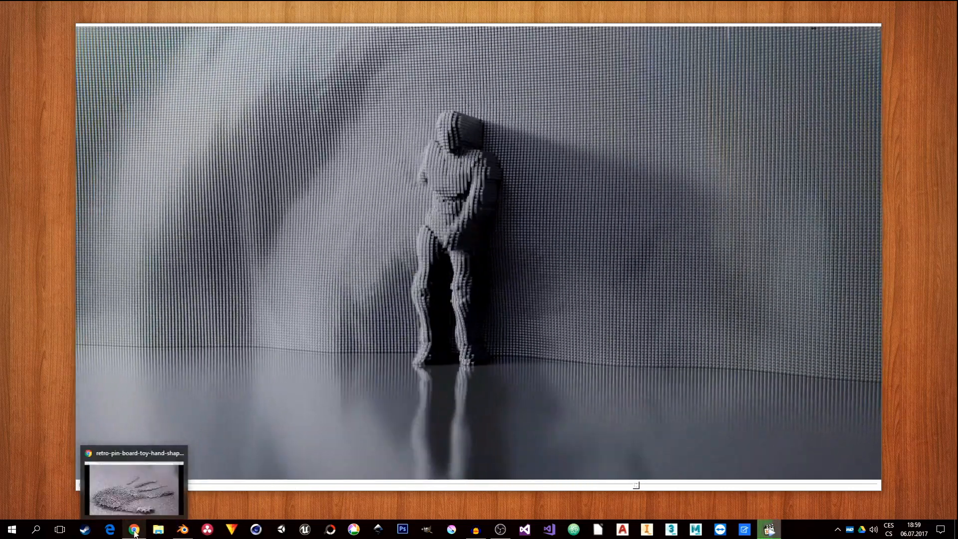
click(134, 529)
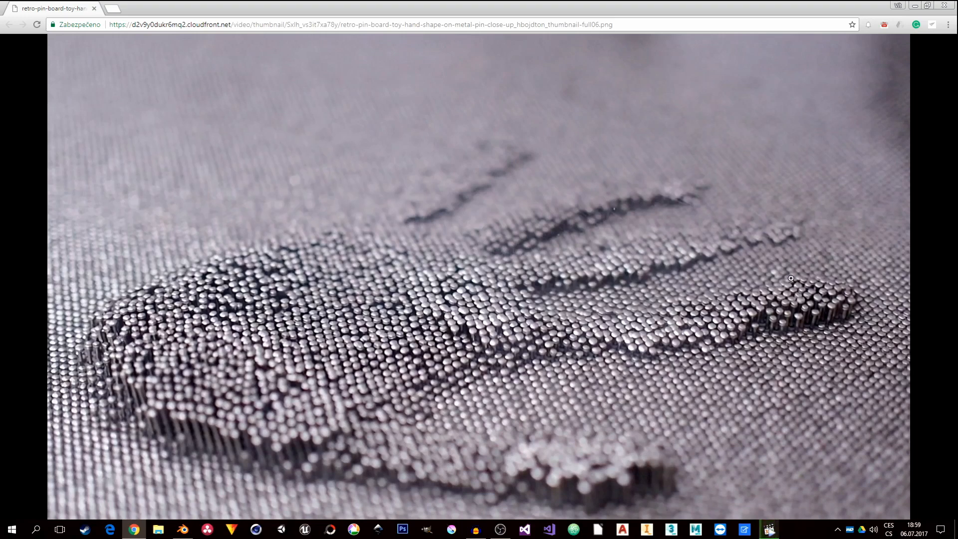
click(915, 6)
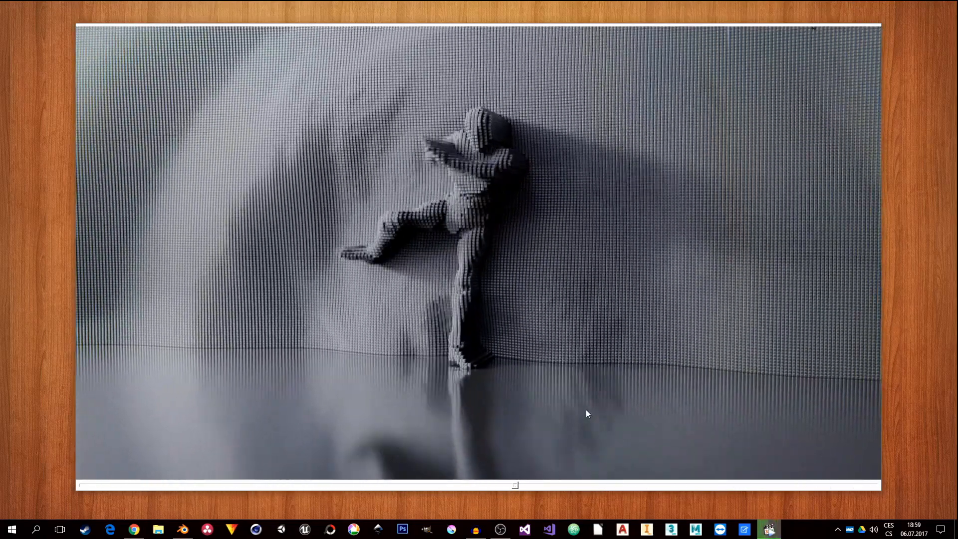
click(601, 258)
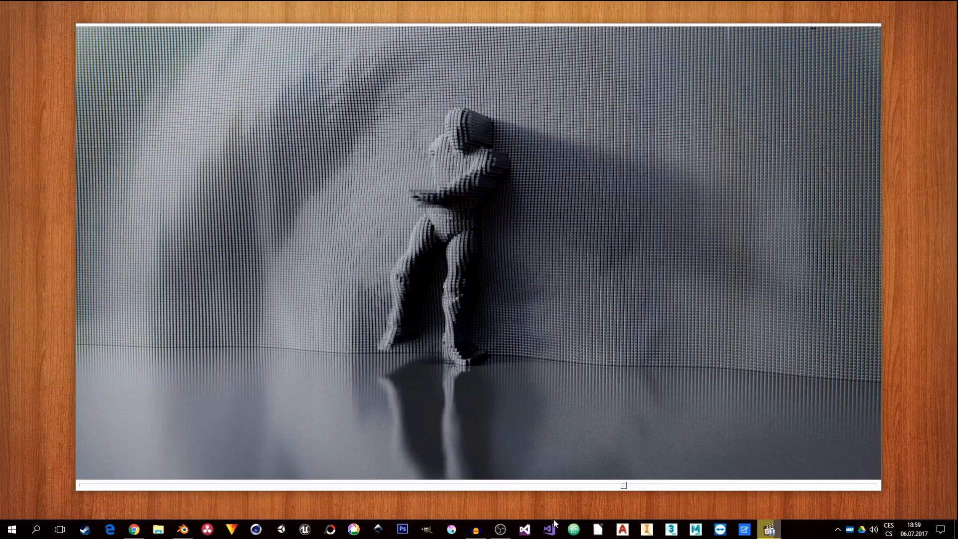
click(772, 532)
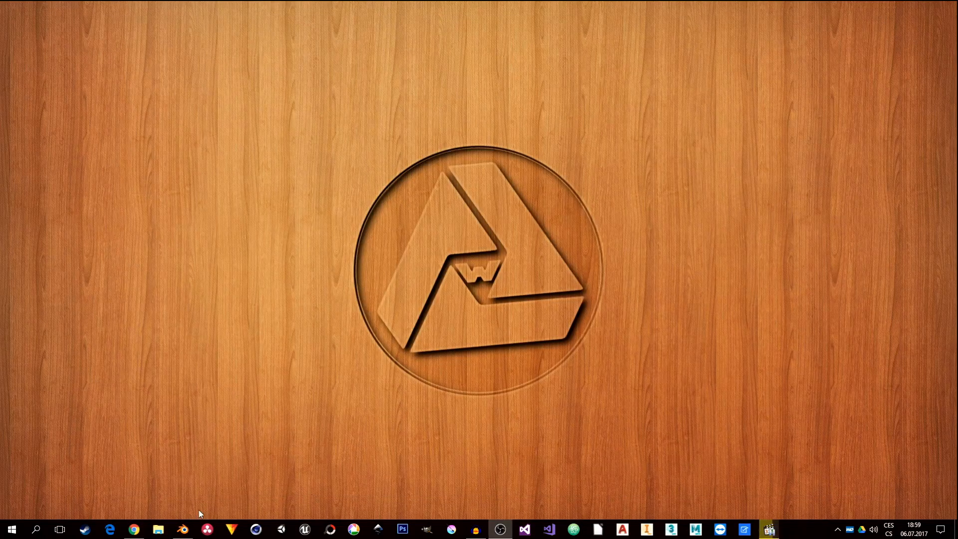
Switch to Blender, play the character's dance animation from different angles, and return to the first frame
click(183, 529)
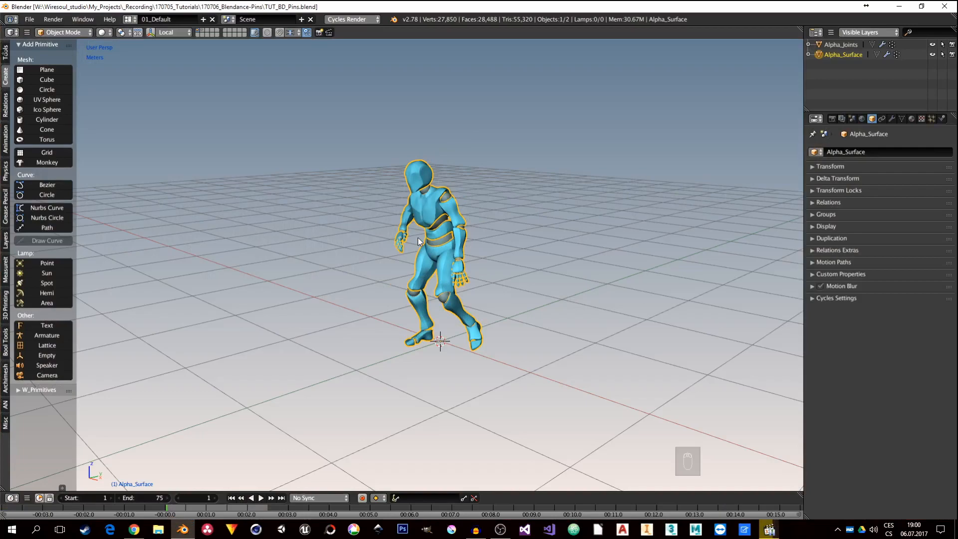
middle_drag(498, 245, 471, 235)
scroll(435, 257, up, 3)
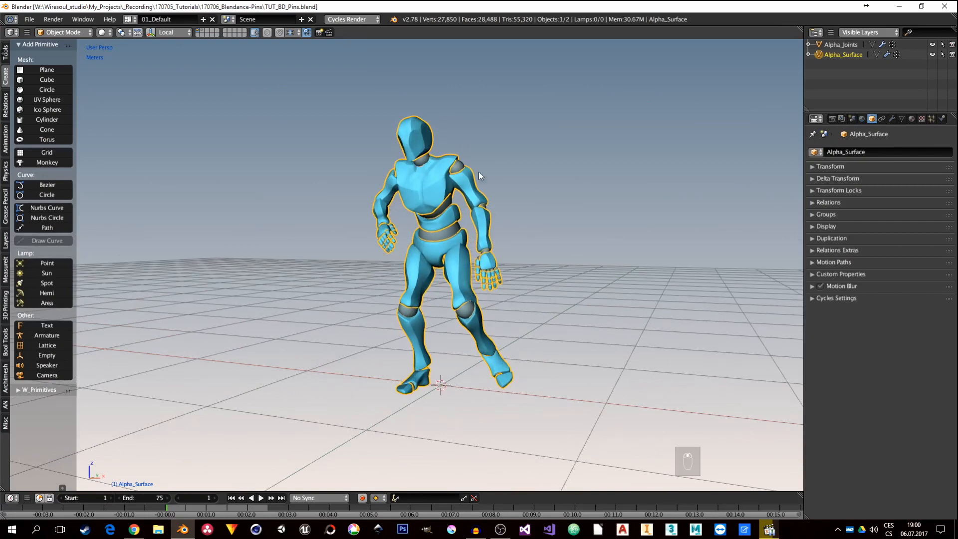
middle_drag(452, 274, 434, 311)
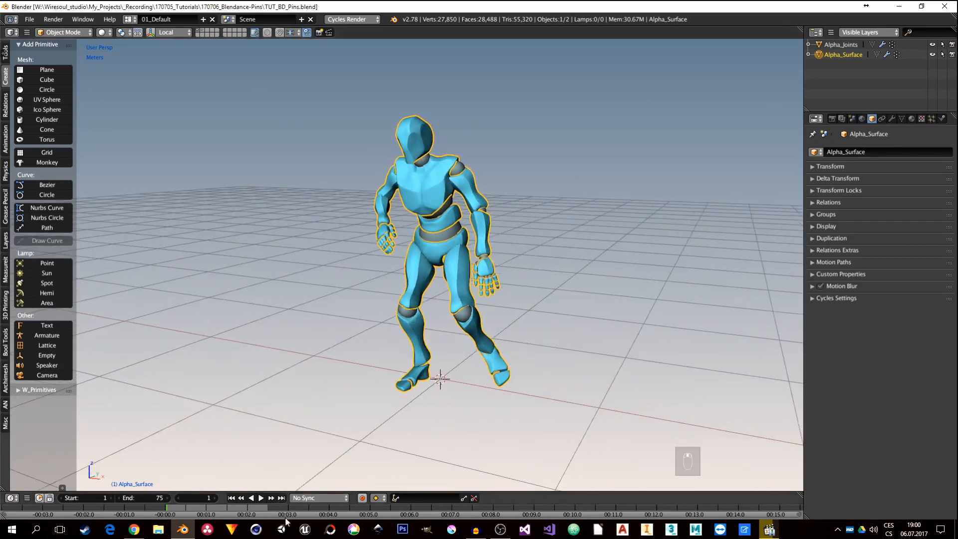
click(261, 498)
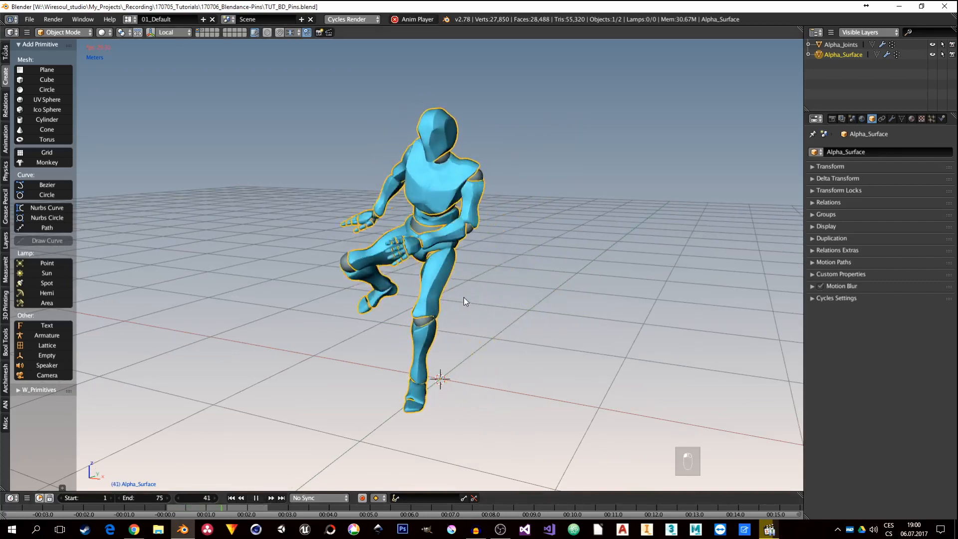
middle_drag(463, 297, 474, 300)
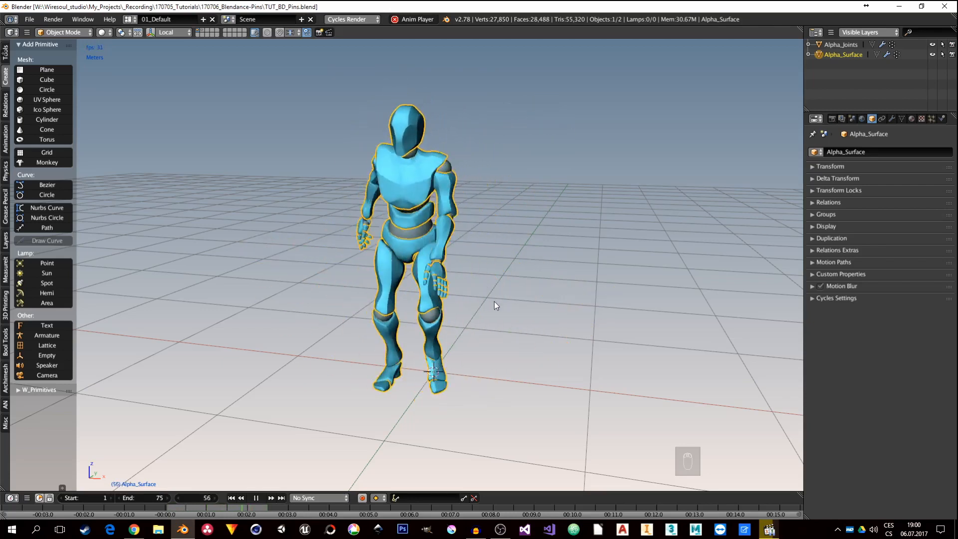
middle_drag(491, 295, 449, 292)
click(256, 498)
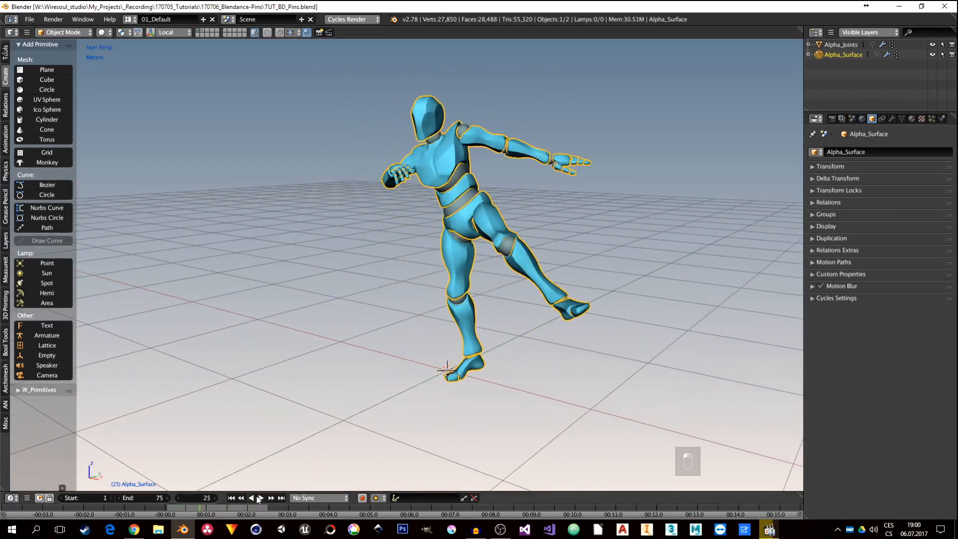
click(231, 498)
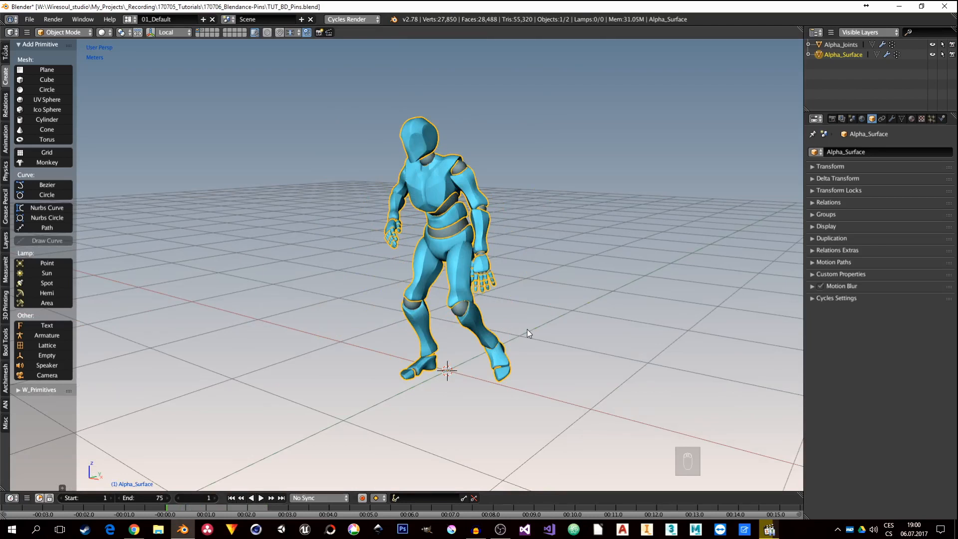
Deselect all objects in the scene
middle_drag(437, 252, 436, 256)
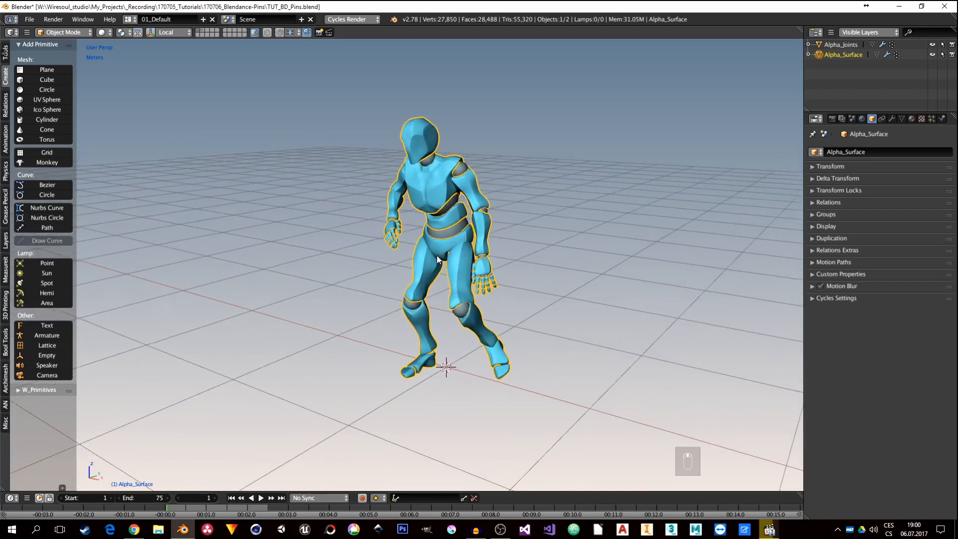
middle_drag(471, 283, 484, 269)
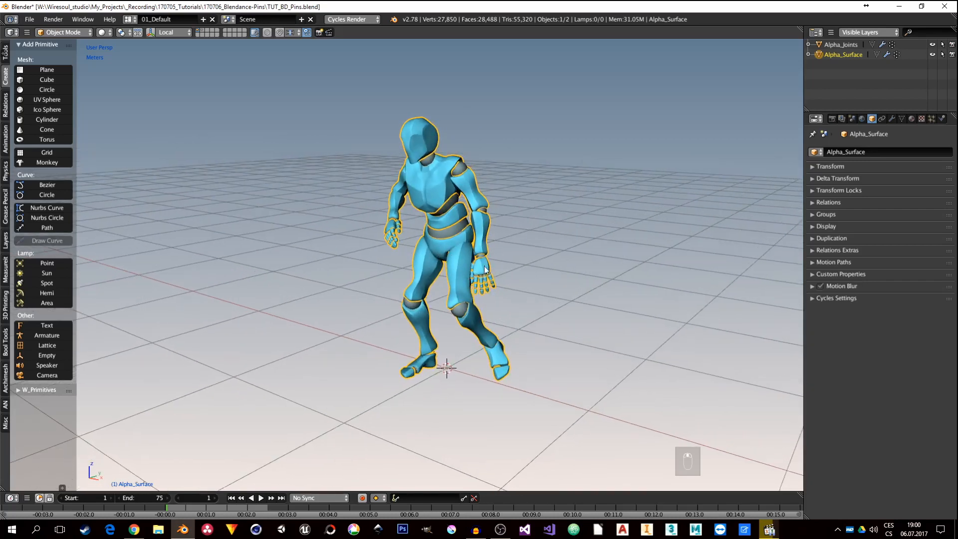
middle_drag(427, 272, 479, 295)
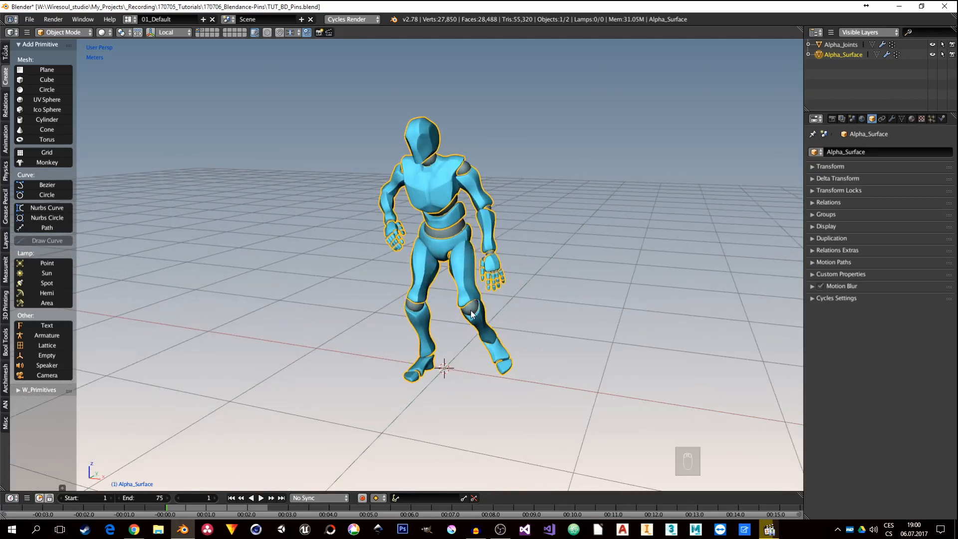
key(a)
middle_drag(457, 352, 426, 343)
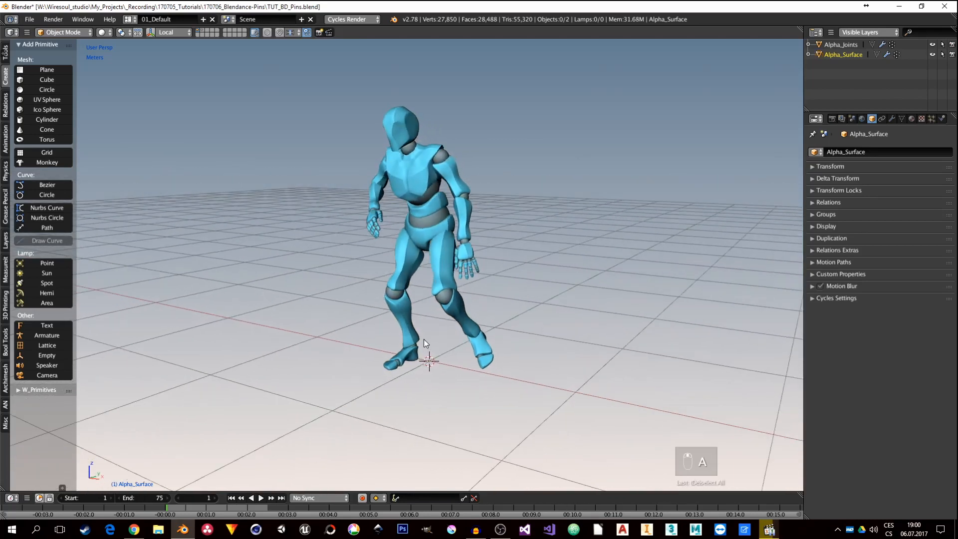
click(769, 530)
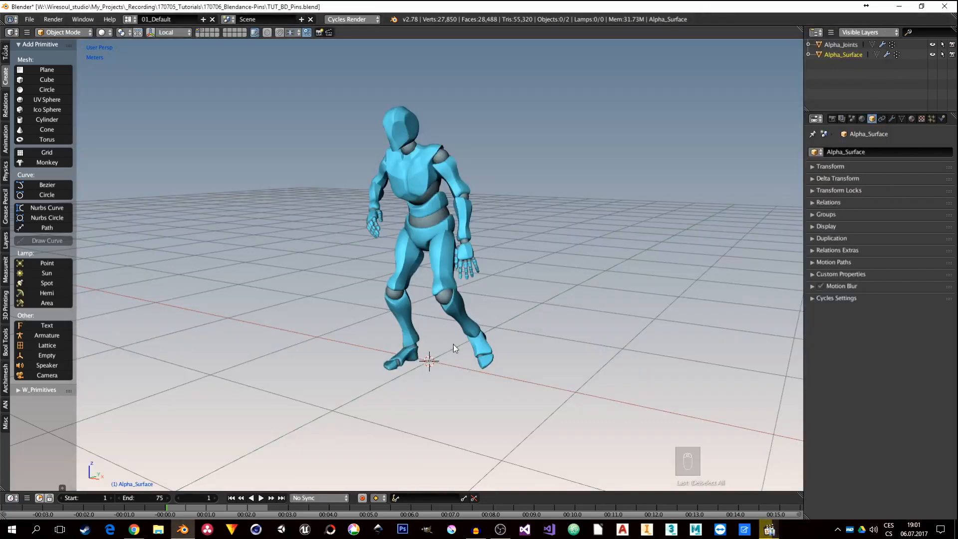
Add a mesh plane at the 3D cursor beneath the character's feet
middle_drag(453, 343, 417, 352)
scroll(392, 316, down, 3)
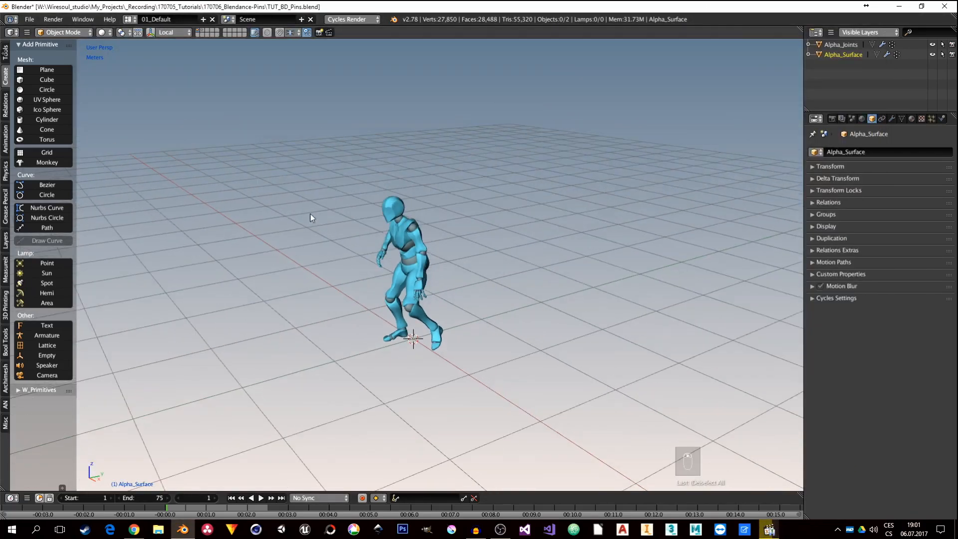
key(shift+a)
mouse_move(289, 202)
click(329, 208)
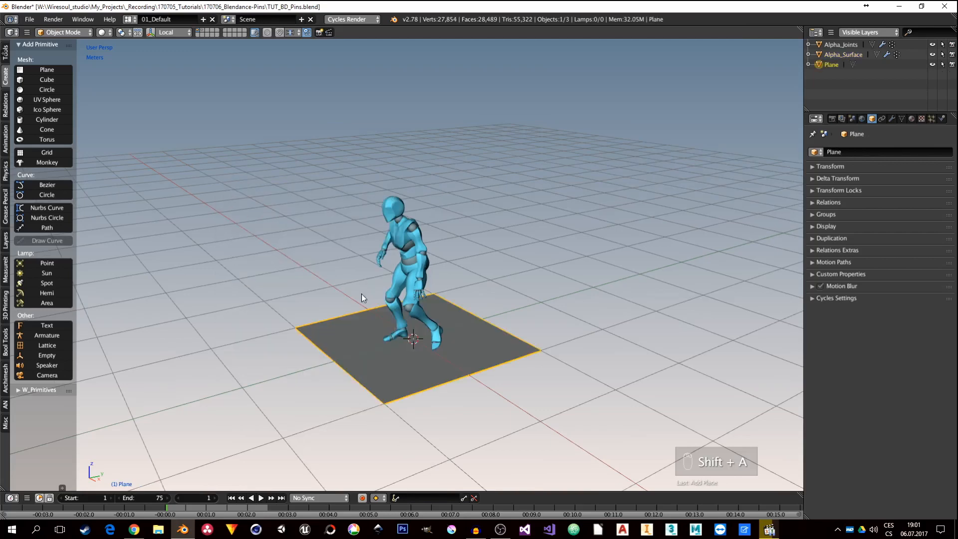
middle_drag(361, 293, 380, 298)
key(Tab)
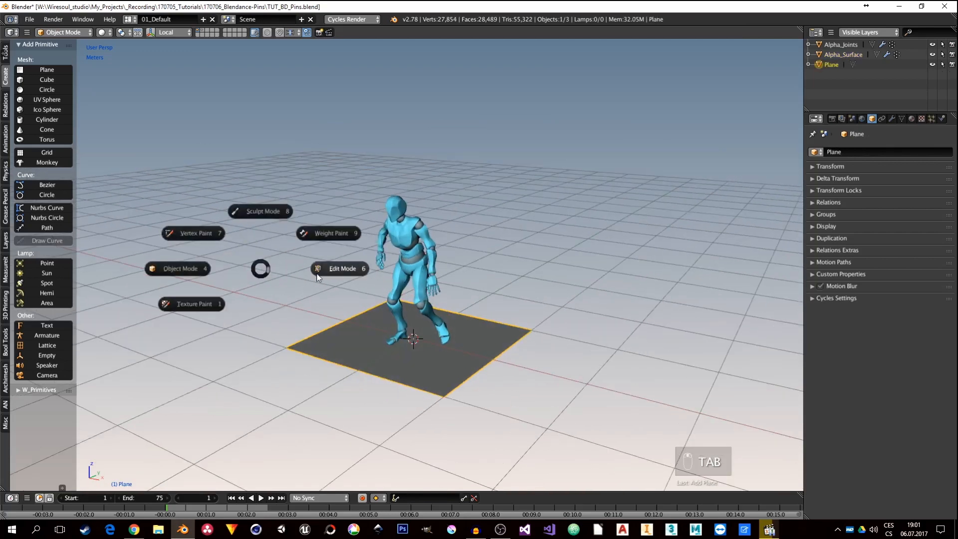
click(295, 297)
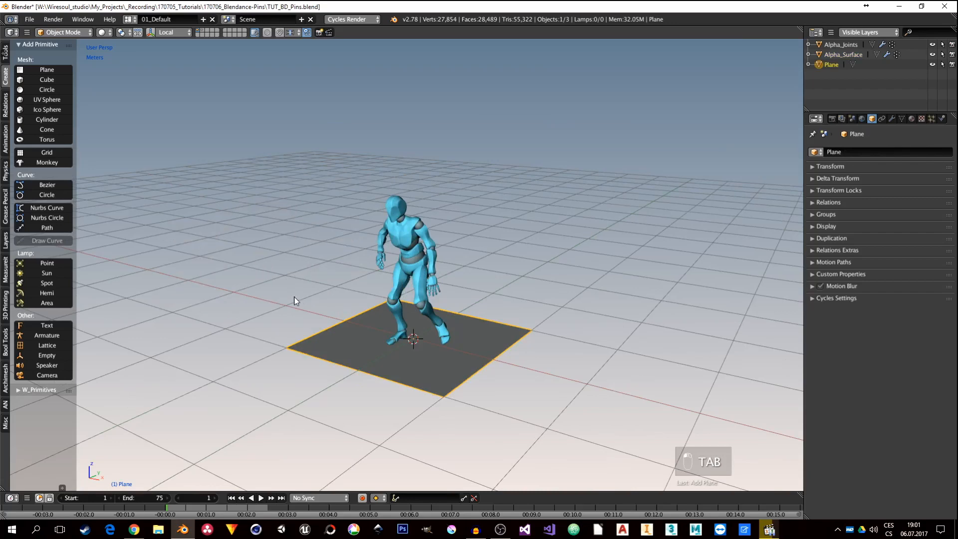
Rotate the plane 90° around the global X axis so that it stands upright
middle_drag(507, 345, 514, 306)
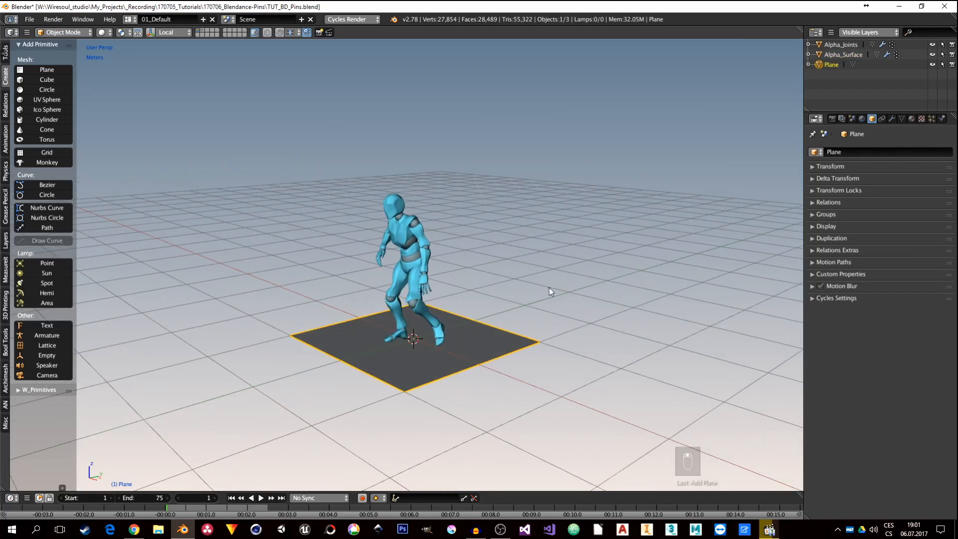
key(r)
key(x)
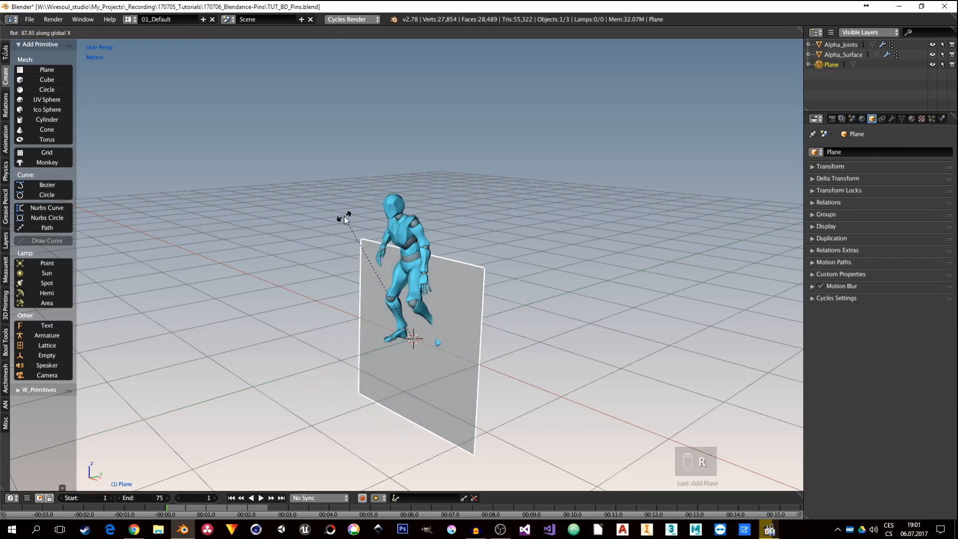
text(90)
key(Return)
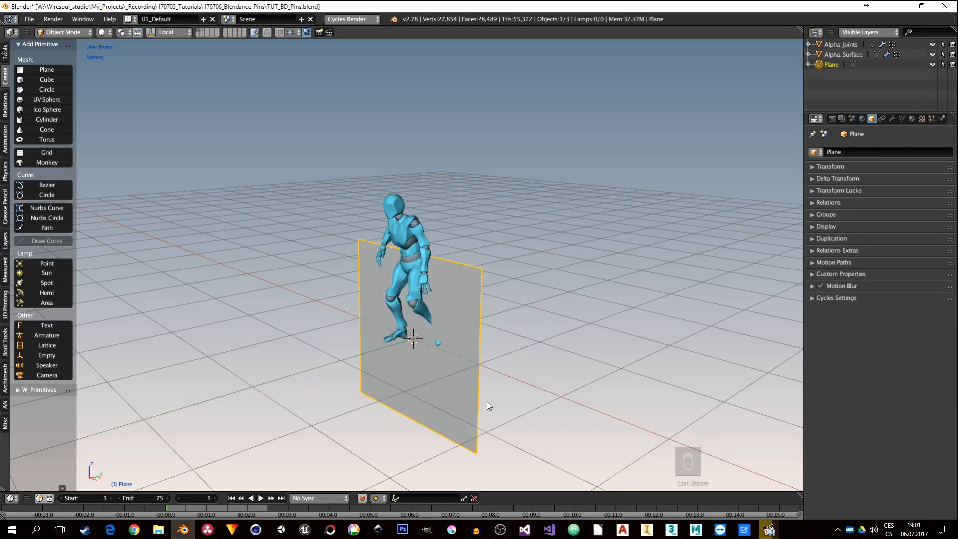
Add a Wave modifier to the upright plane
middle_drag(444, 380, 672, 207)
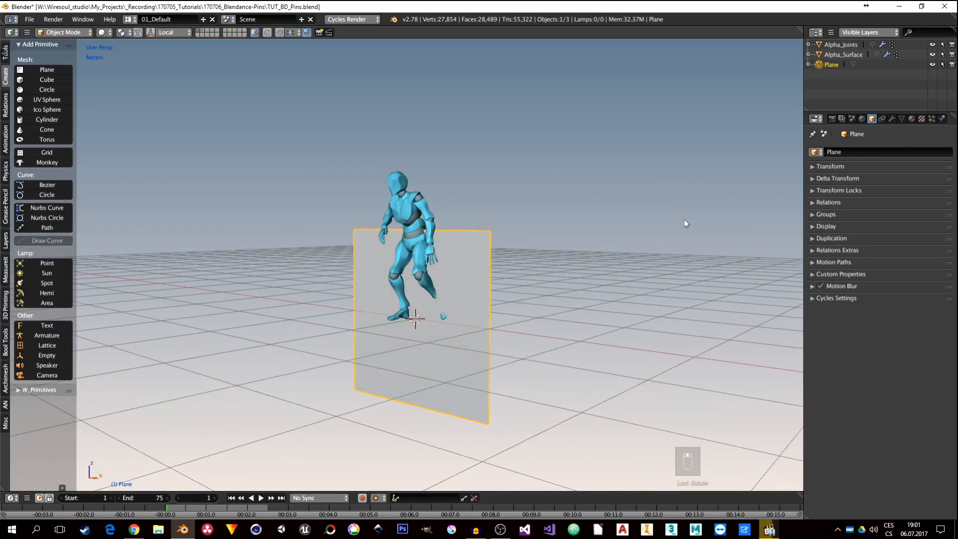
click(891, 118)
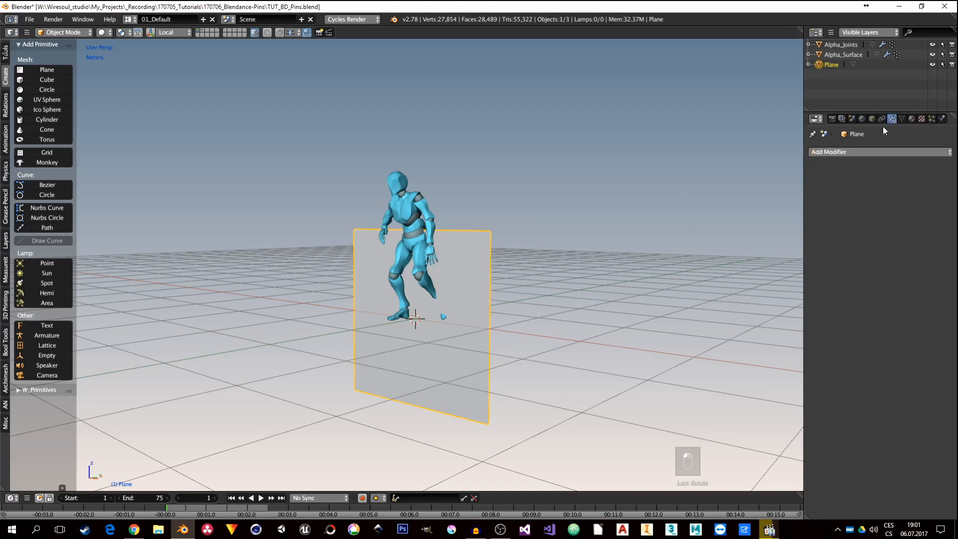
click(842, 156)
click(823, 327)
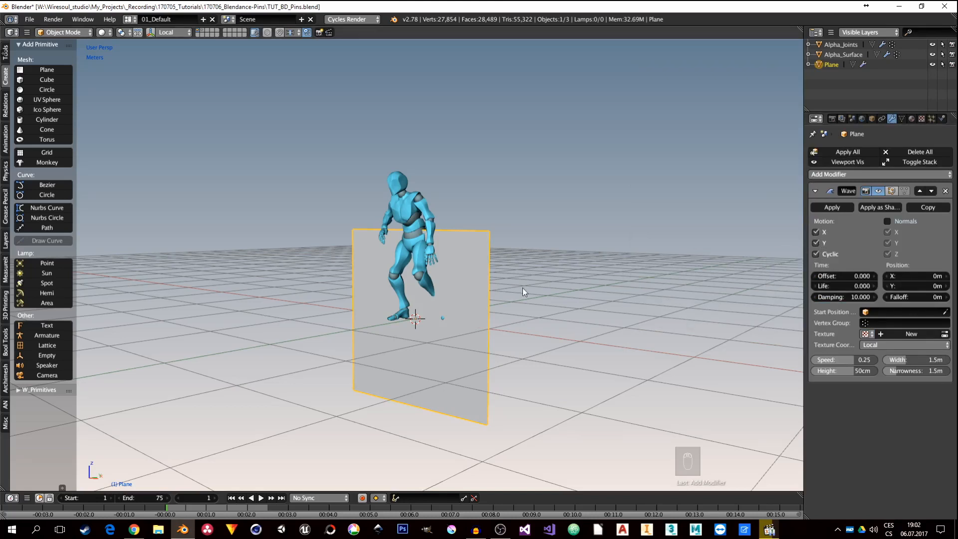
Examine the plane's orientation and its location, rotation and scale values in the object transform properties
middle_drag(415, 334, 406, 342)
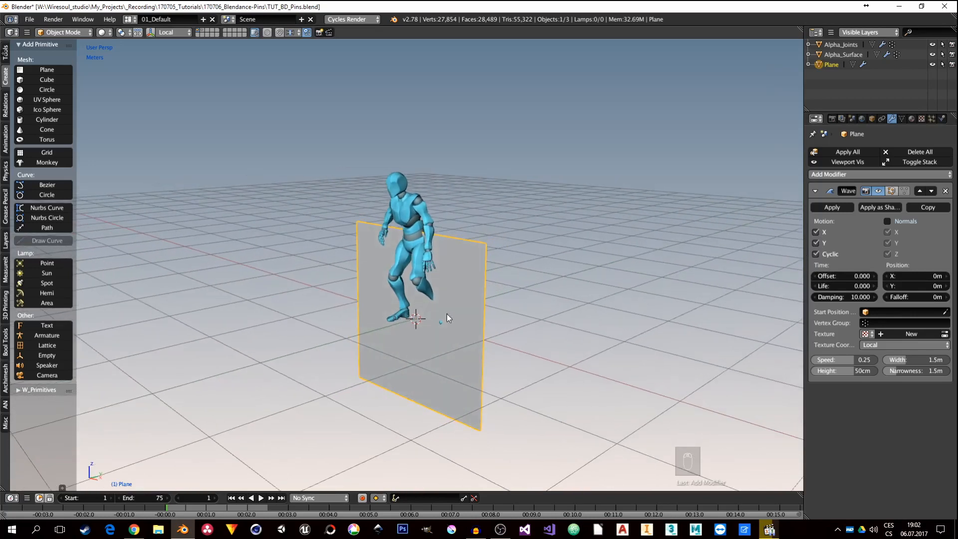
middle_drag(447, 314, 417, 301)
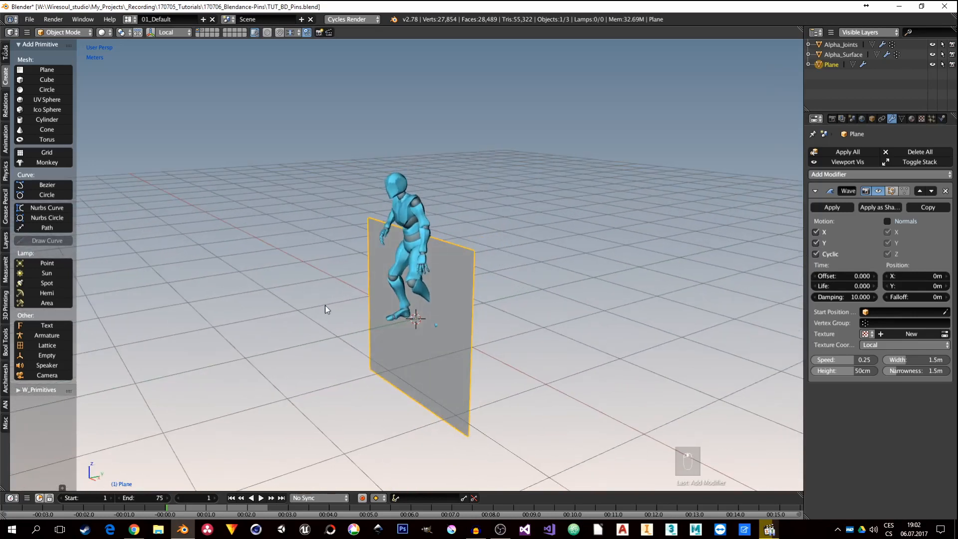
click(872, 118)
click(815, 167)
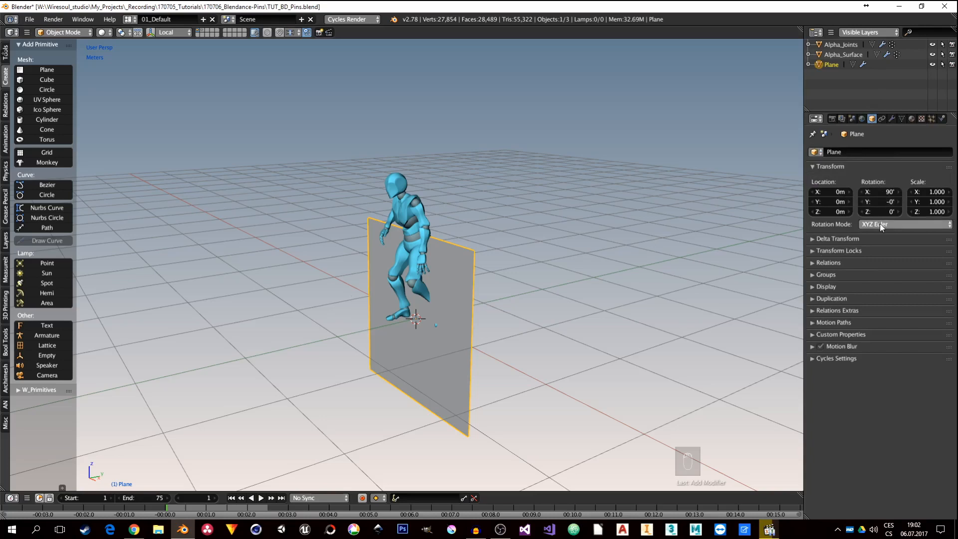
middle_drag(453, 328, 453, 325)
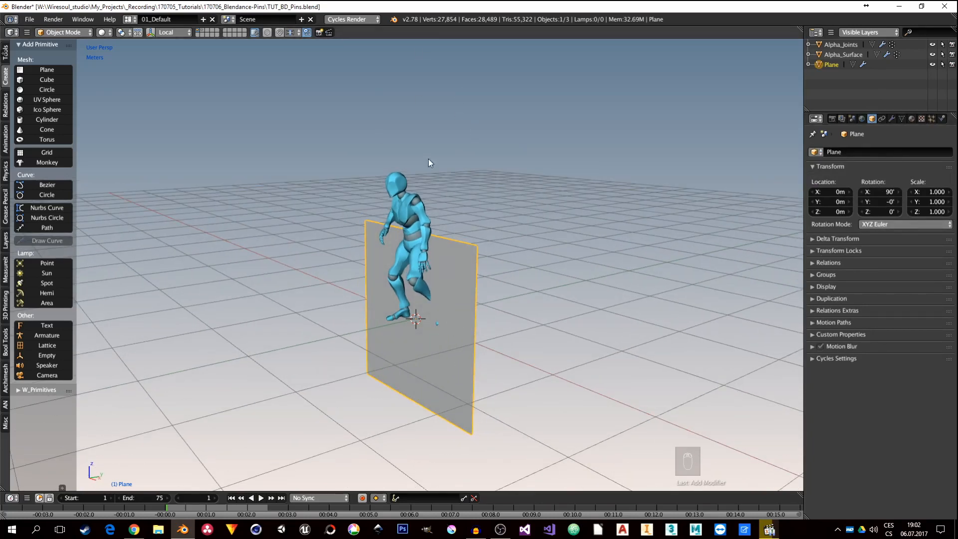
mouse_move(414, 291)
middle_down()
mouse_move(464, 310)
mouse_move(414, 303)
middle_up()
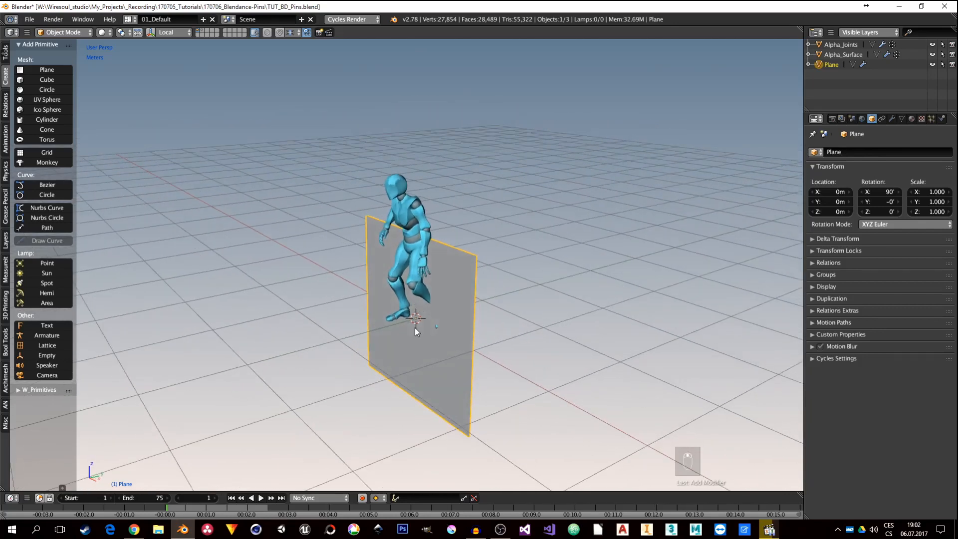
Return to the plane's Wave modifier settings and play the animation briefly to check the modifier's effect
click(892, 118)
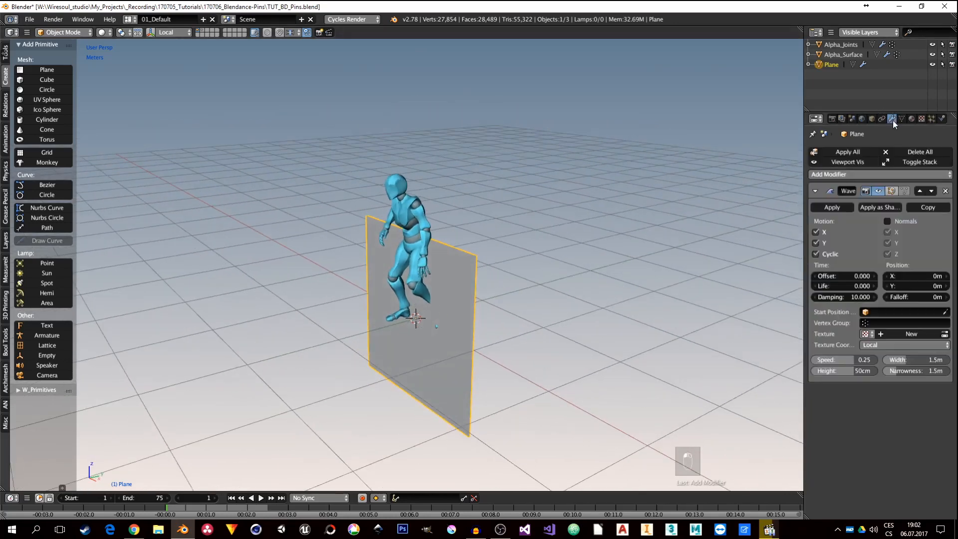
middle_drag(529, 325, 562, 331)
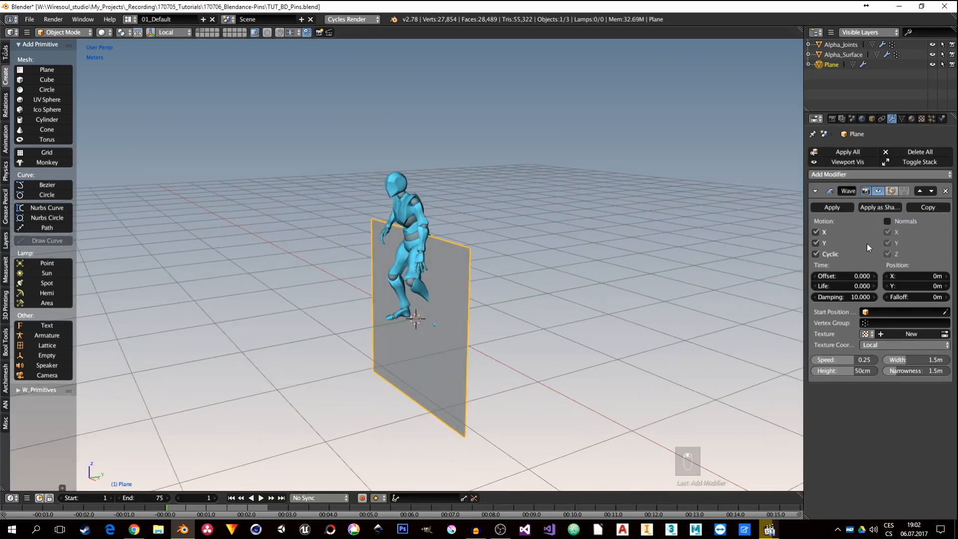
click(261, 498)
click(261, 498)
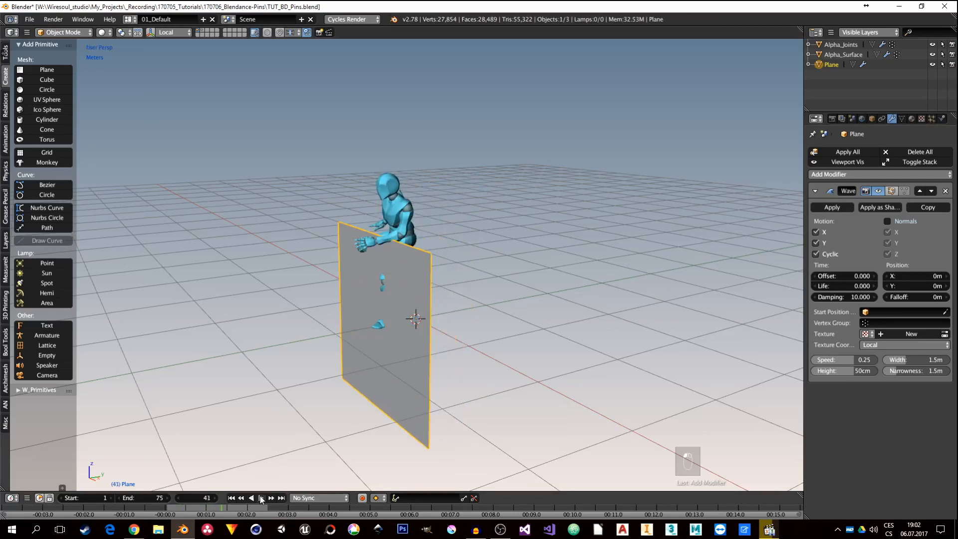
Scale the plane's mesh up uniformly by about 1.67 in Edit Mode
middle_drag(445, 335, 432, 317)
middle_drag(242, 285, 292, 303)
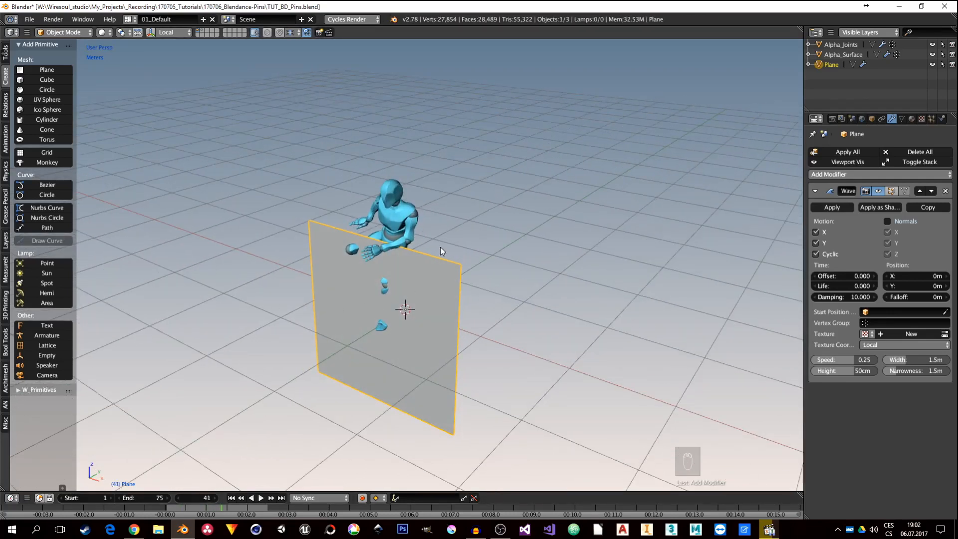
middle_drag(375, 331, 393, 297)
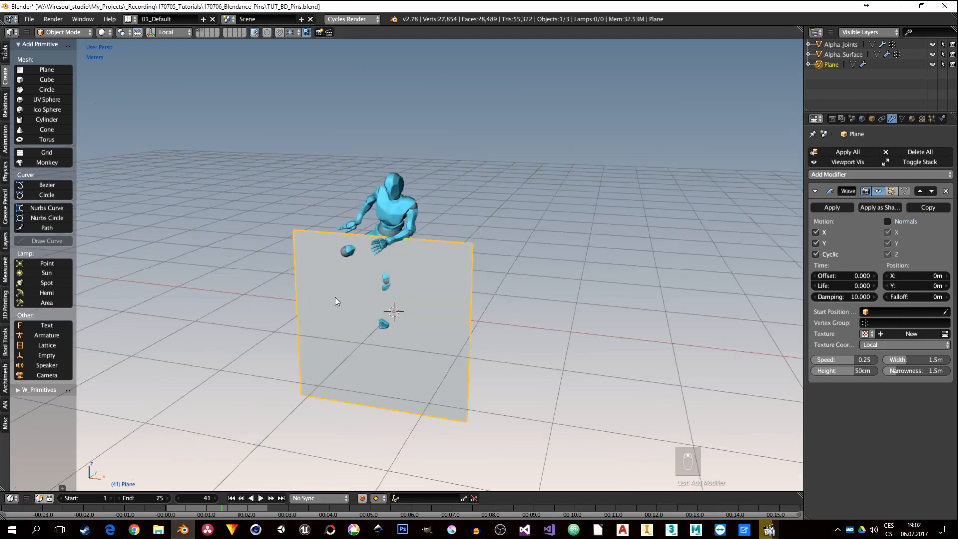
key(Tab)
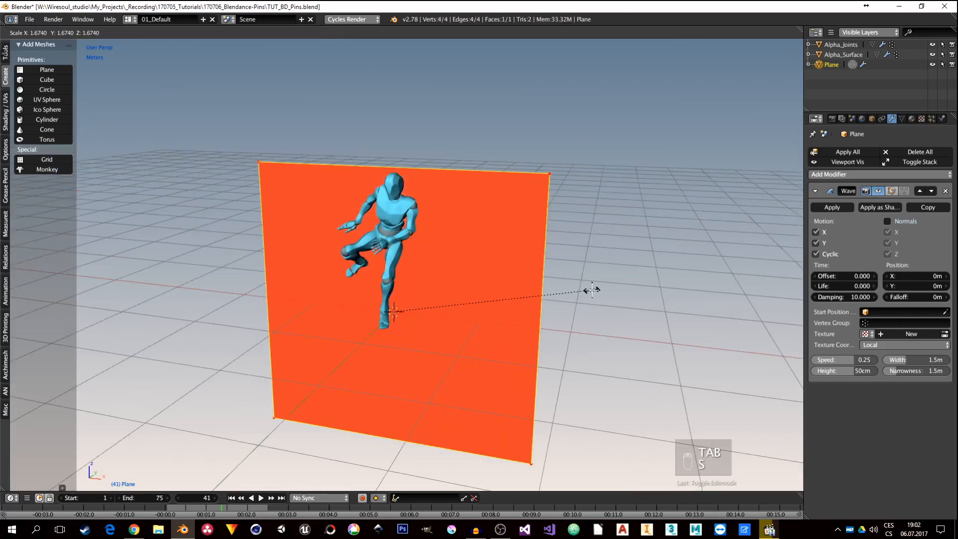
click(592, 289)
Move the enlarged plane's mesh up along Z so its lower edge sits near the character's feet
middle_drag(475, 312, 459, 264)
key(KP_1)
scroll(485, 276, down, 1)
key(g)
key(z)
click(475, 247)
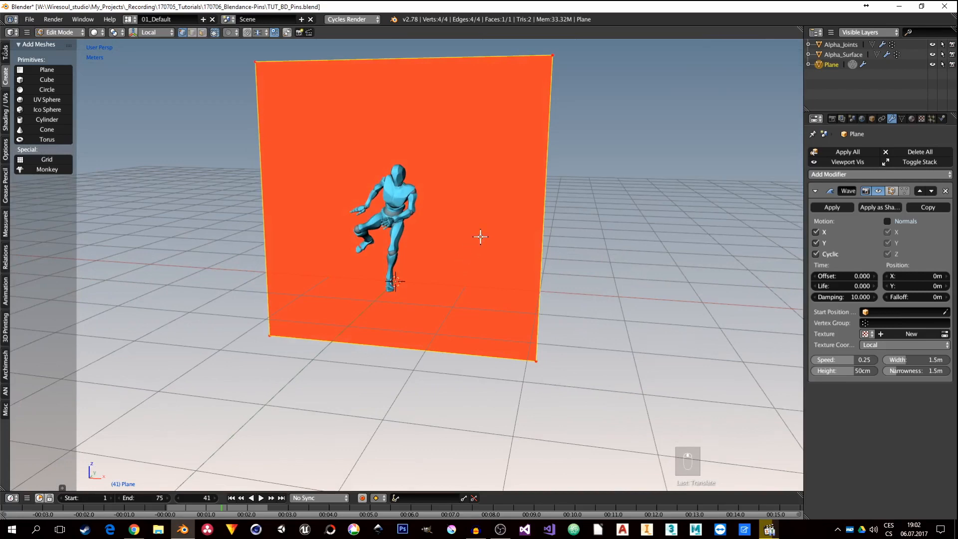
Widen the plane's mesh by a factor of about 2 along the global X axis
key(s)
key(x)
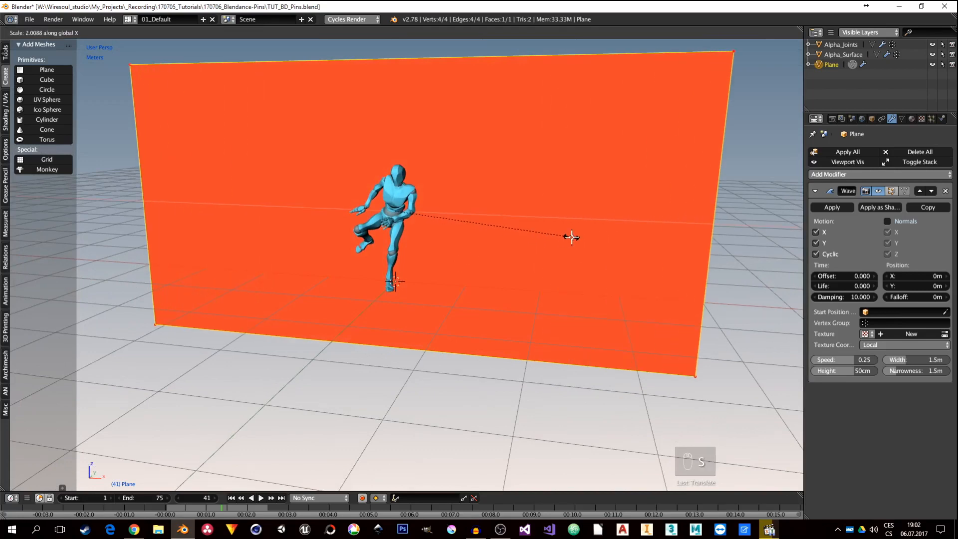
click(571, 237)
Add one vertical loop cut through the middle of the wide plane
middle_drag(477, 262, 438, 233)
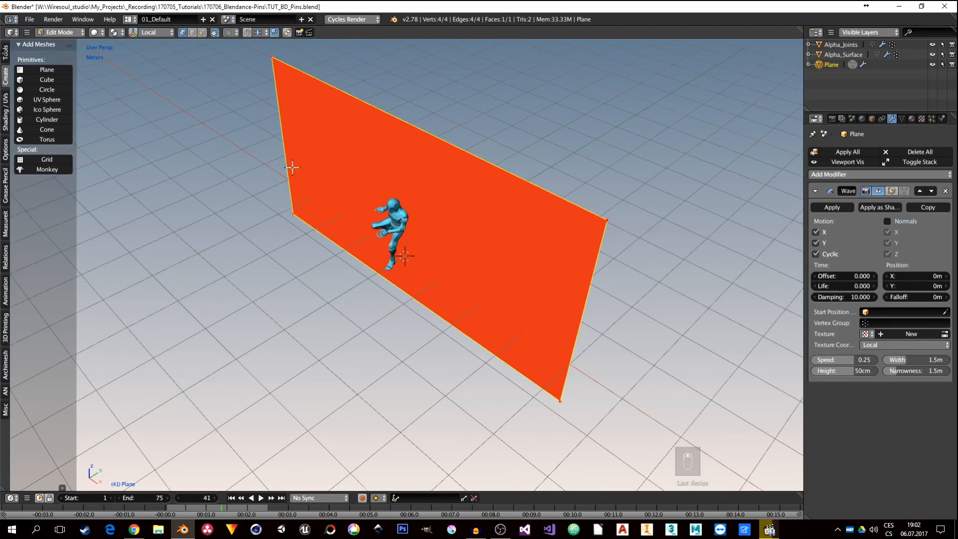
middle_drag(264, 153, 428, 176)
key(ctrl+r)
click(422, 156)
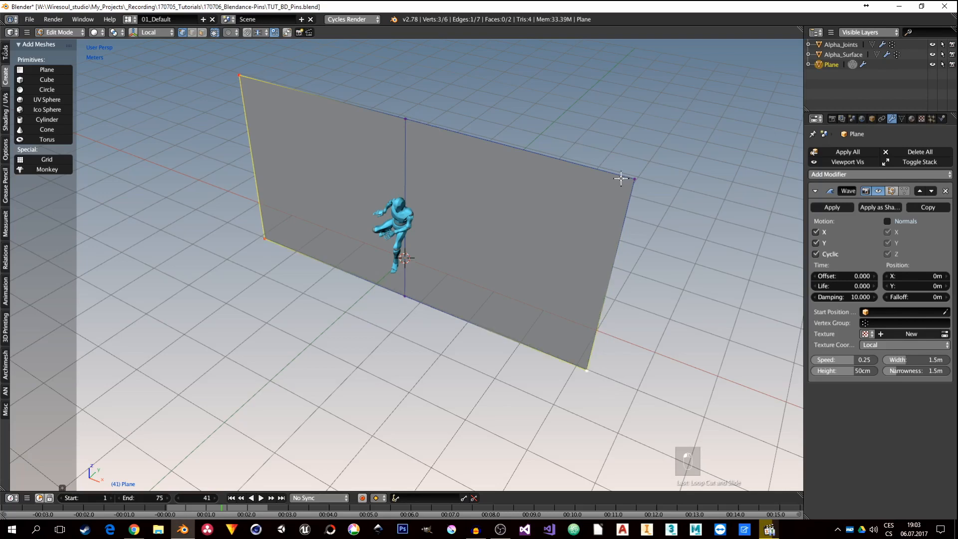
Select the plane's two outer vertical edges and move them -1 m along the global Y axis
middle_drag(630, 239, 474, 228)
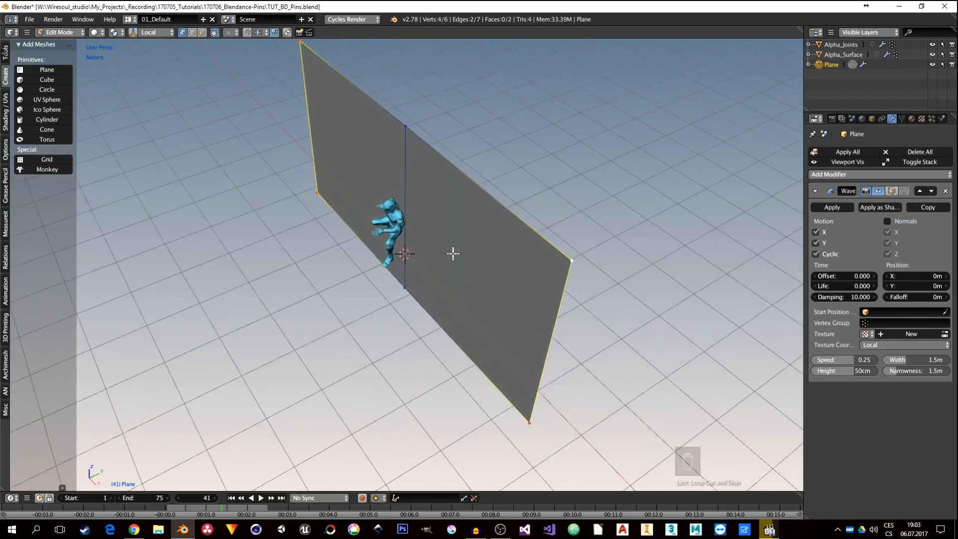
key(g)
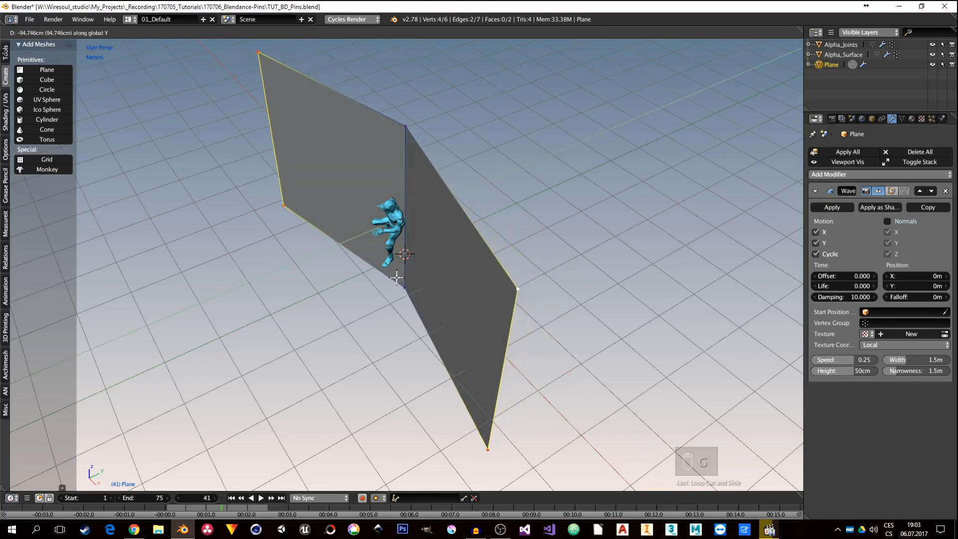
text(-1)
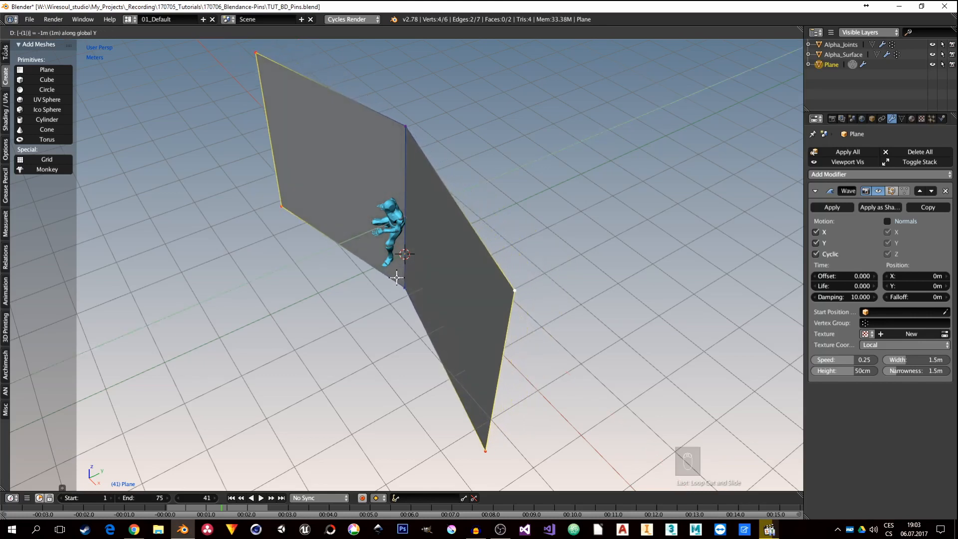
key(Return)
Bevel the plane's central vertical edge with 4 segments and an offset of about 2.9 to round the wall
middle_drag(419, 286, 451, 253)
middle_drag(396, 313, 421, 294)
key(ctrl+b)
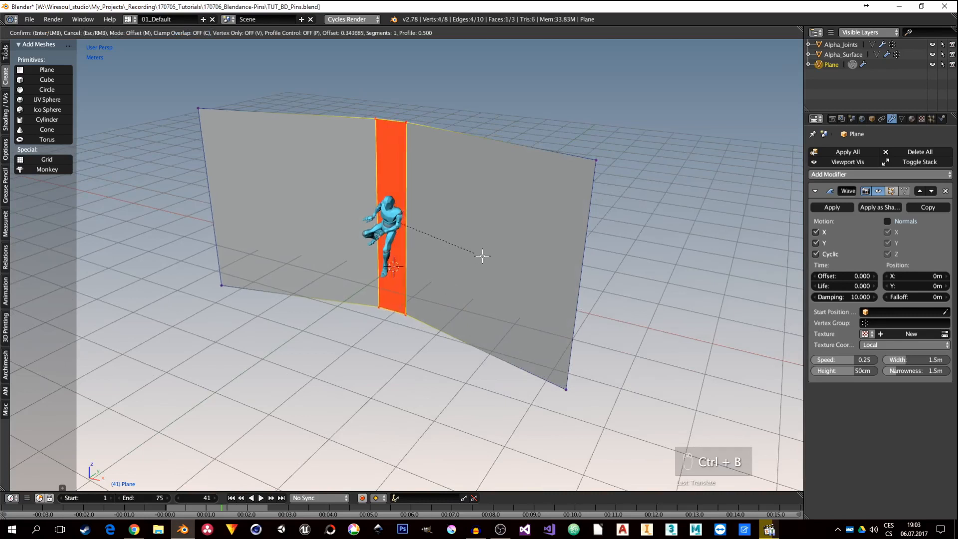
scroll(589, 276, up, 3)
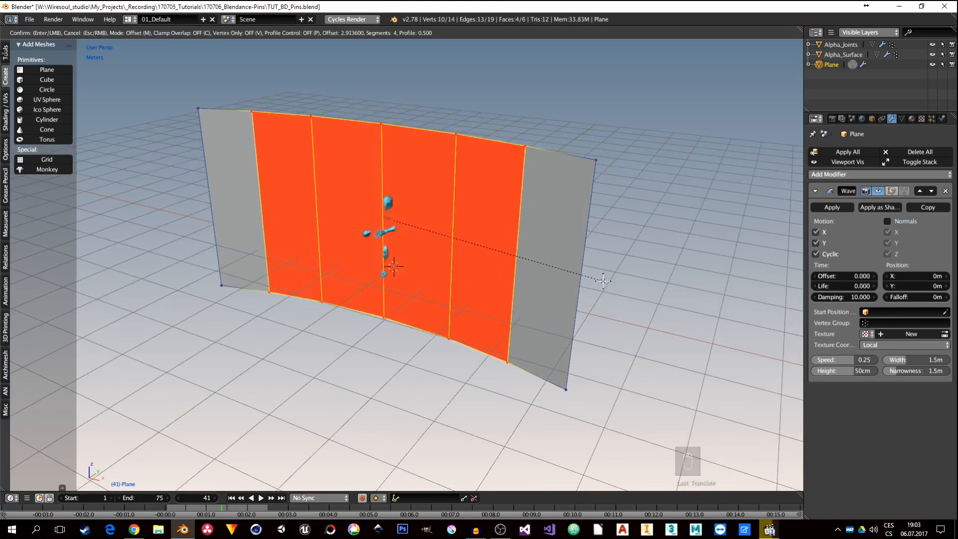
click(602, 281)
Add two evenly spaced horizontal loop cuts across the curved wall
middle_drag(602, 281, 558, 279)
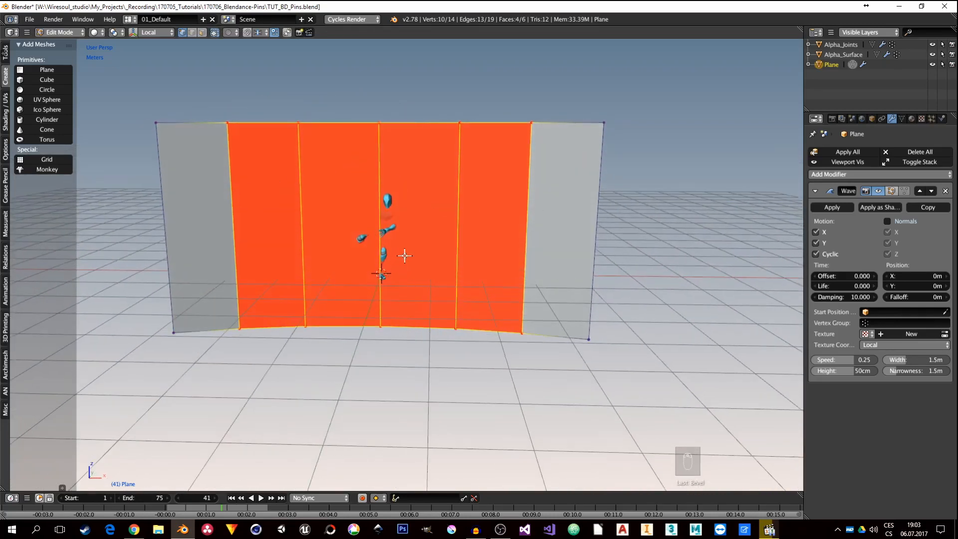
middle_drag(404, 256, 413, 245)
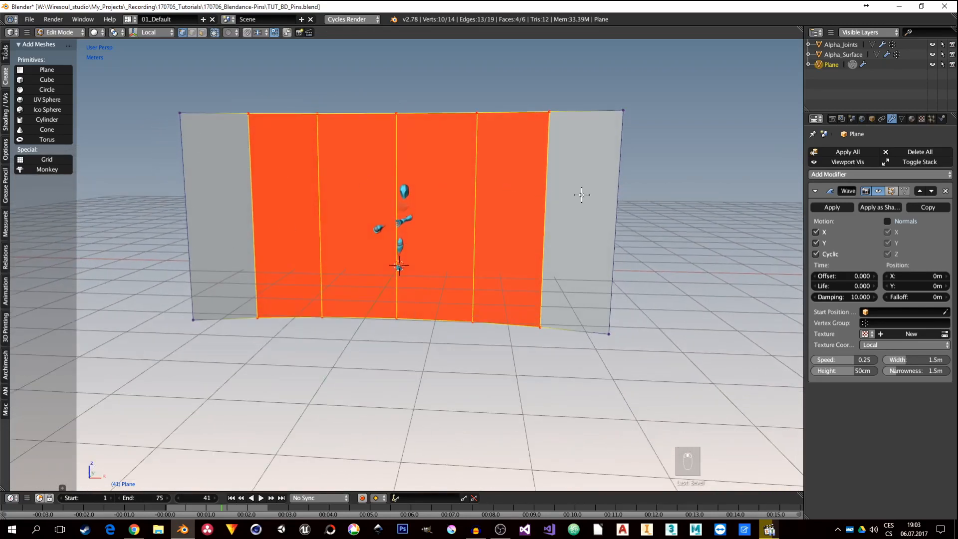
middle_drag(530, 235, 495, 237)
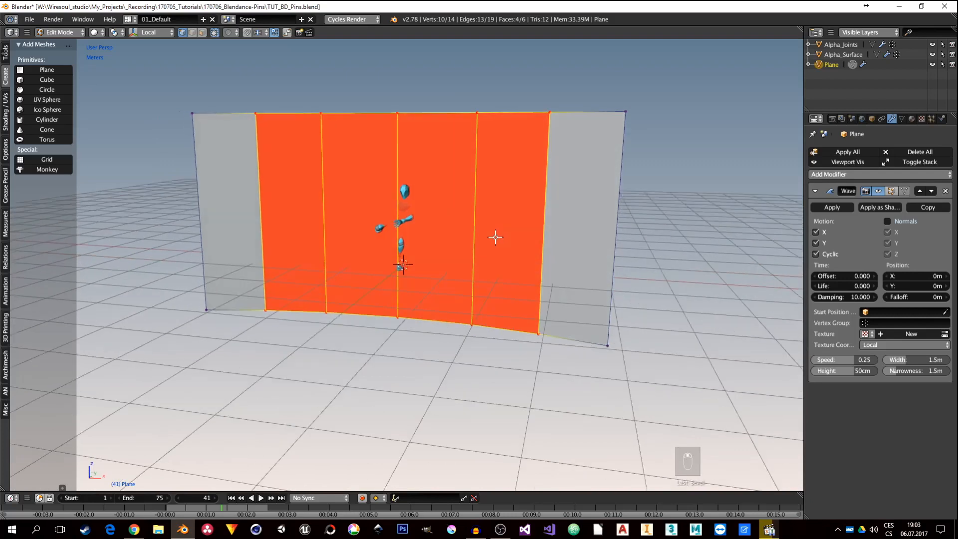
key(ctrl+r)
click(482, 214)
right_click(482, 214)
Select the wall's entire mesh and move it along the global Y axis until it stands behind the character
middle_drag(467, 242, 501, 238)
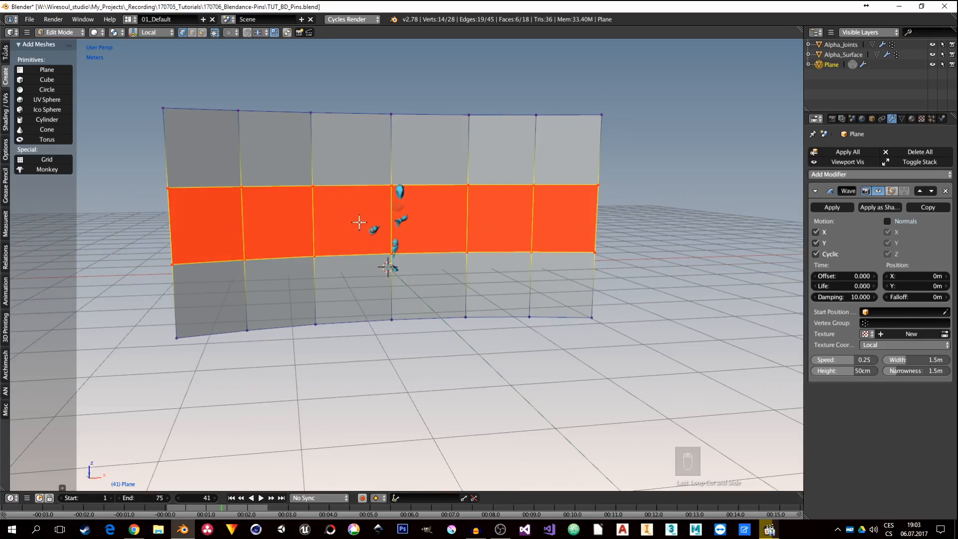
middle_drag(359, 222, 379, 267)
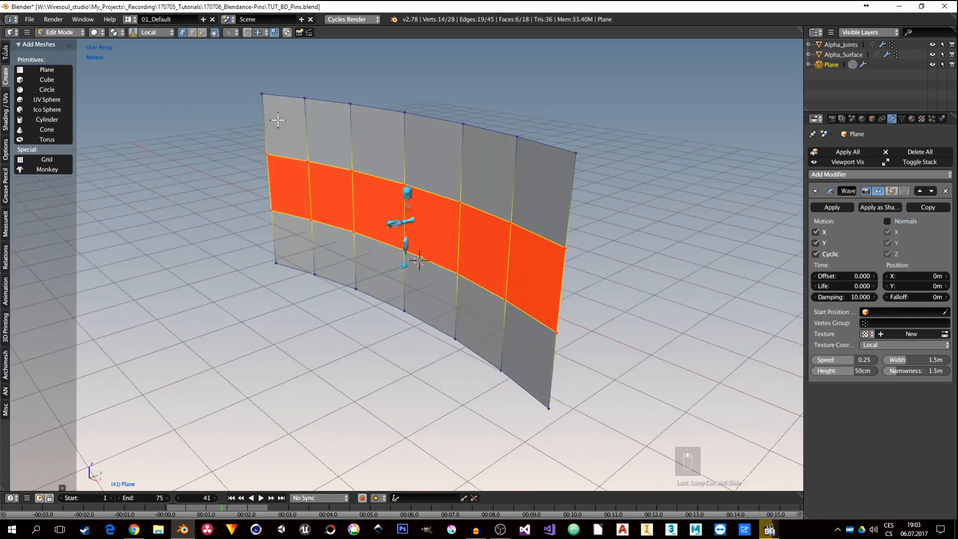
middle_drag(280, 149, 289, 139)
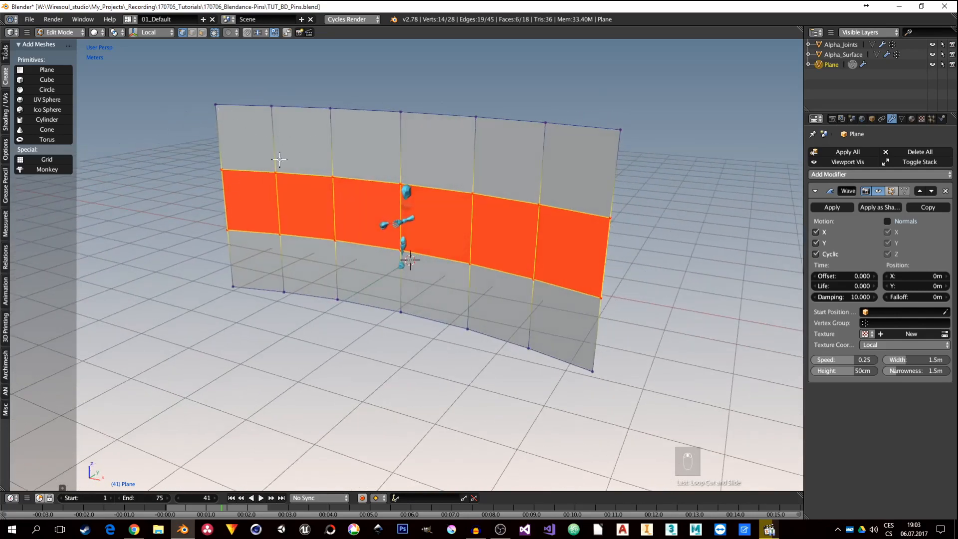
middle_drag(493, 320, 427, 230)
key(a)
key(a)
key(a)
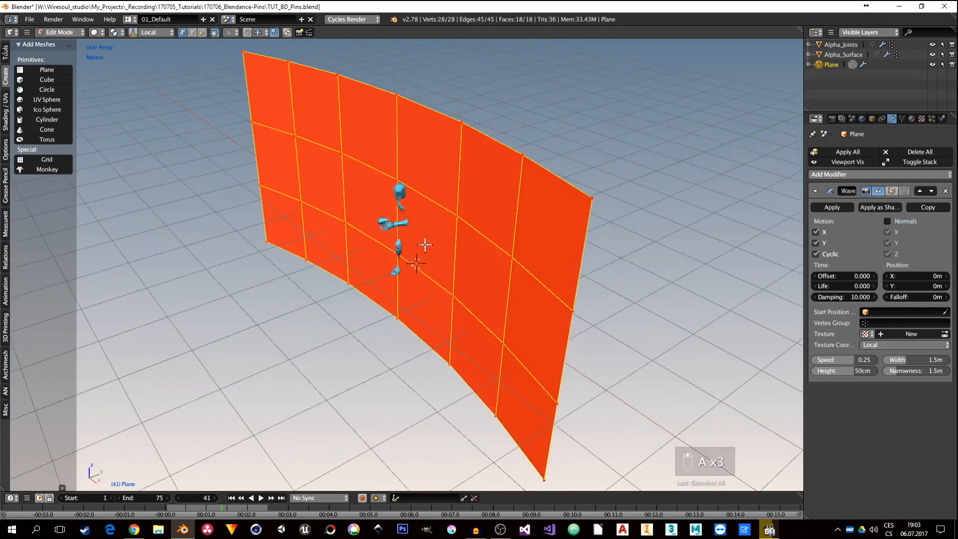
key(g)
key(y)
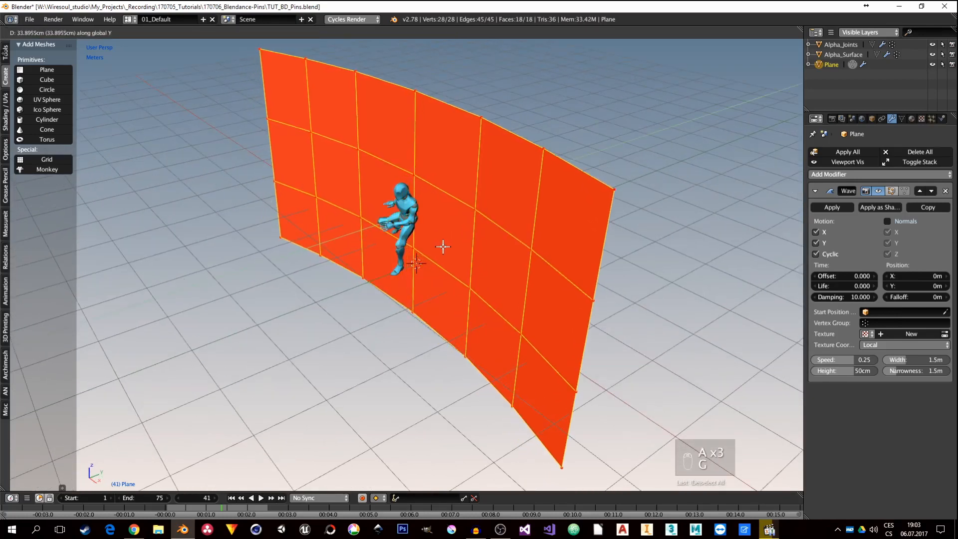
click(449, 250)
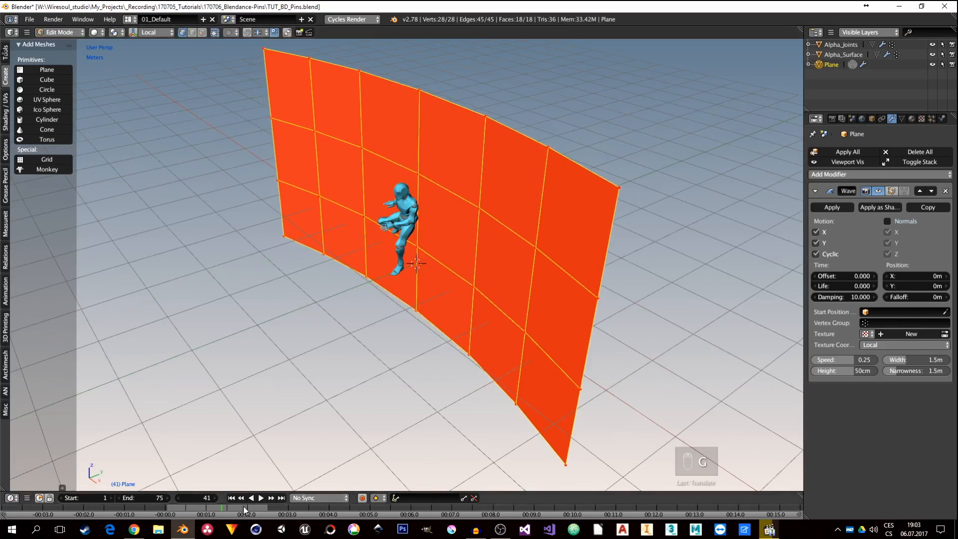
Play the animation and return to Object Mode to check how the wave deforms the curved wall
middle_drag(445, 302, 441, 258)
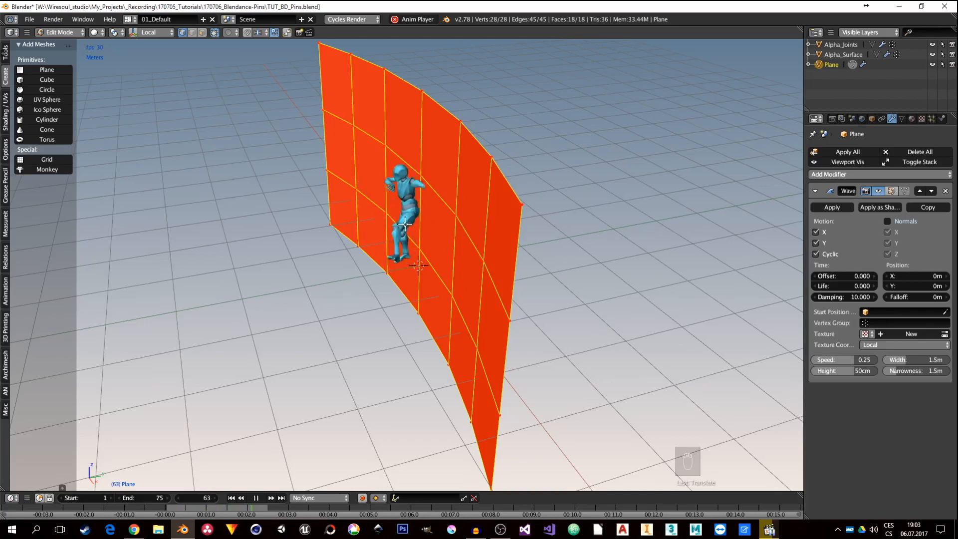
mouse_move(438, 250)
middle_down()
mouse_move(391, 252)
mouse_move(434, 250)
mouse_move(407, 235)
mouse_move(429, 252)
mouse_move(501, 218)
mouse_move(429, 251)
middle_up()
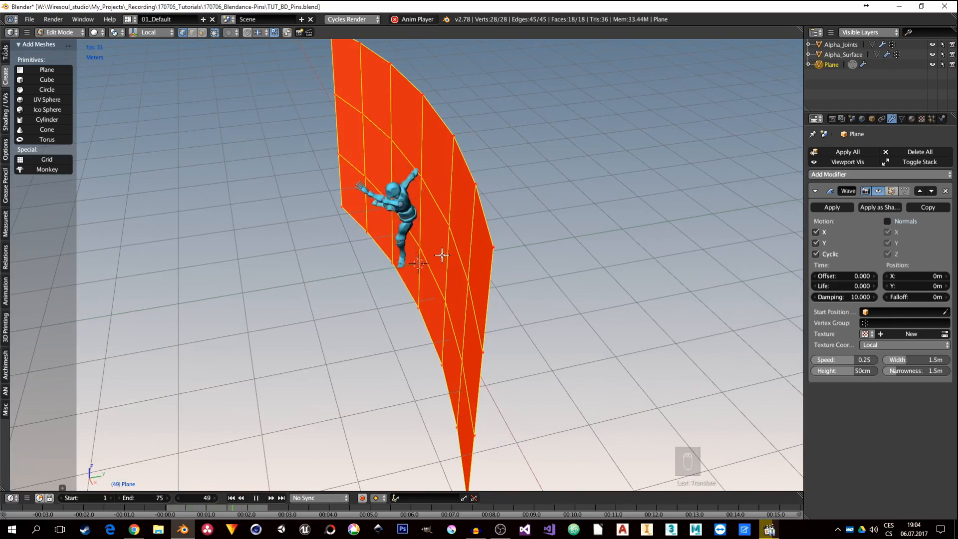
key(Tab)
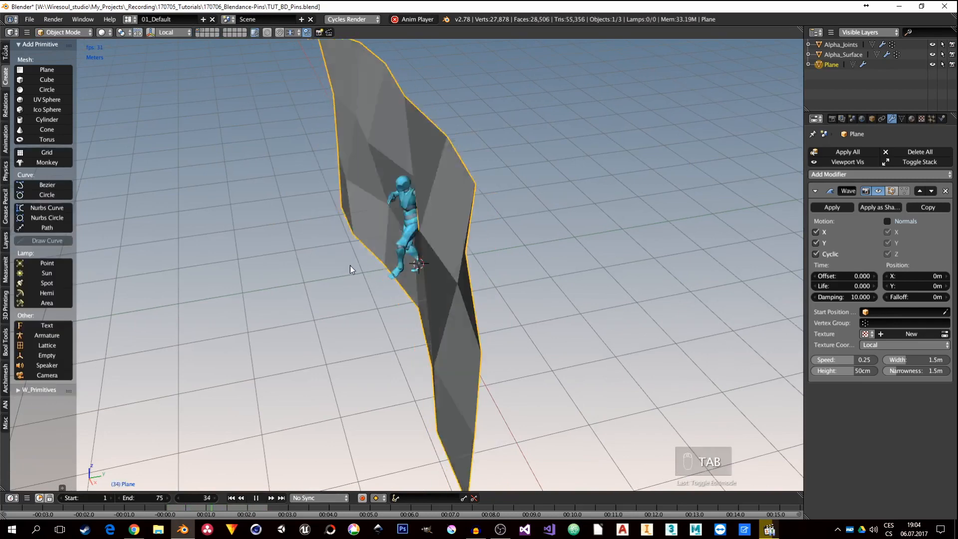
middle_drag(349, 265, 405, 256)
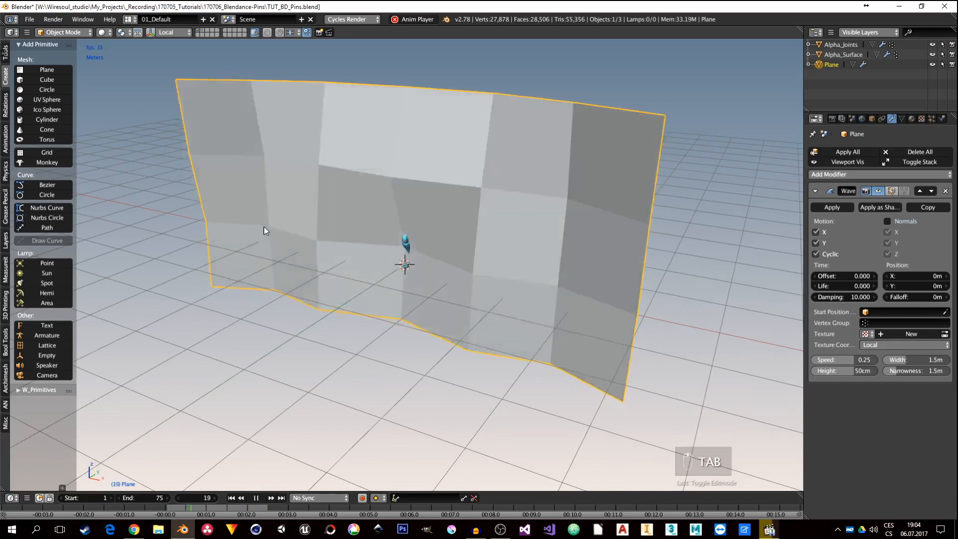
shift+middle_drag(418, 229, 431, 240)
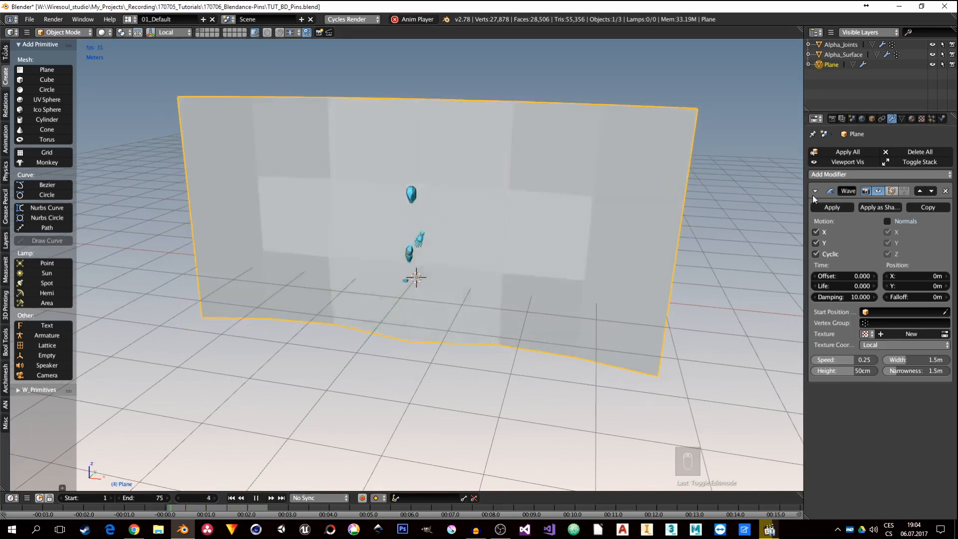
Add a Subdivision Surface modifier to the wall and move it above the Wave modifier in the stack
click(814, 191)
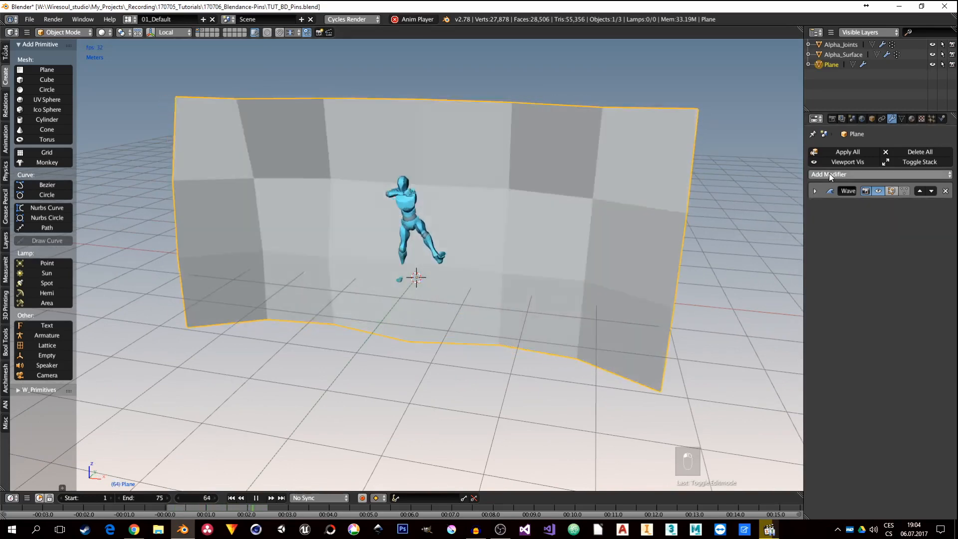
click(824, 174)
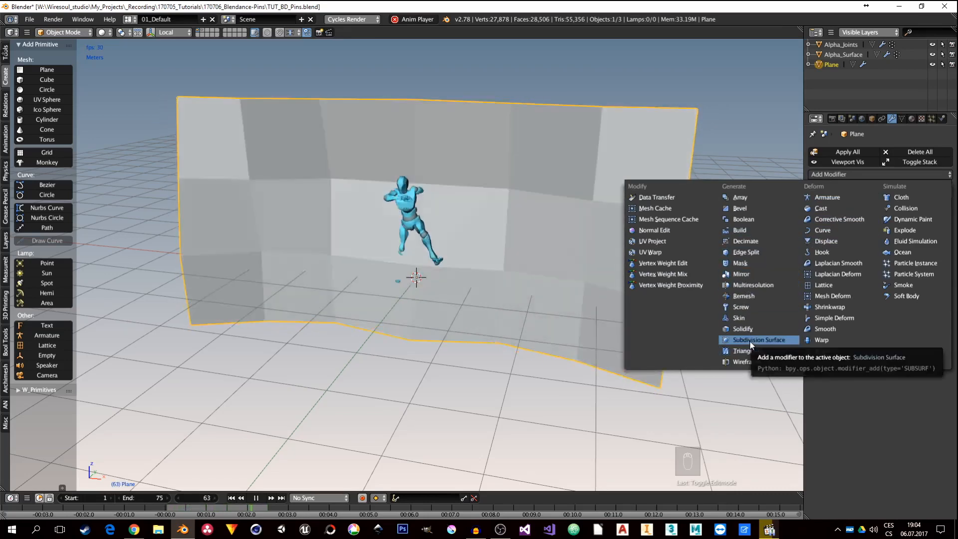
click(758, 340)
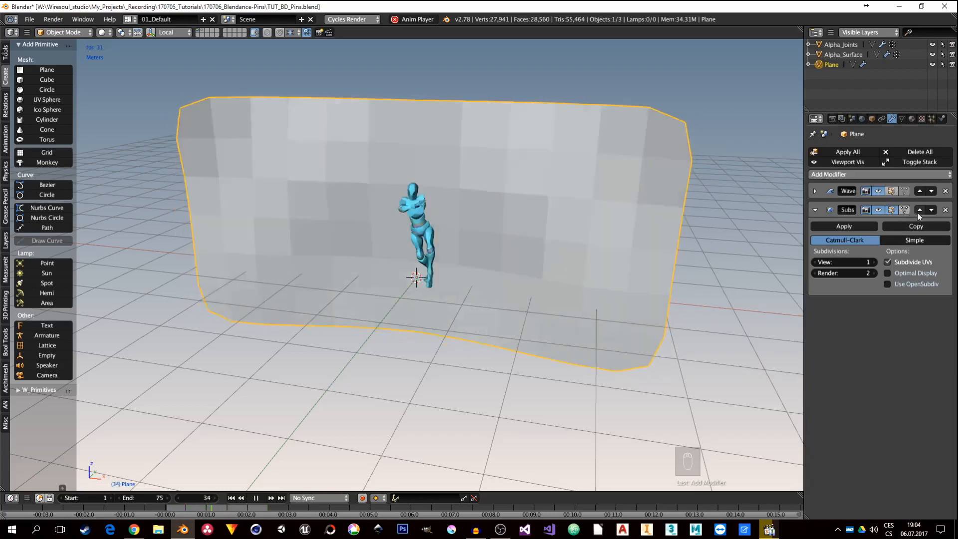
click(814, 191)
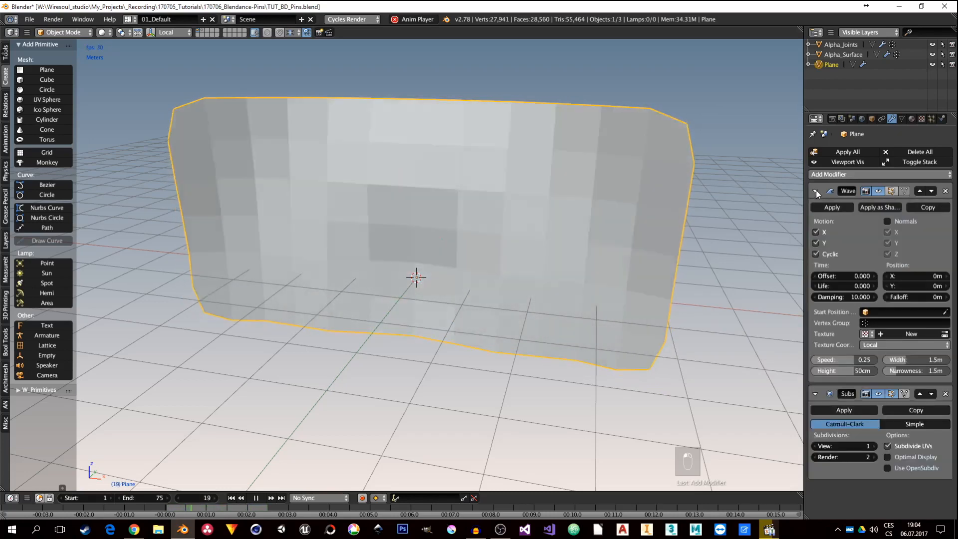
click(815, 190)
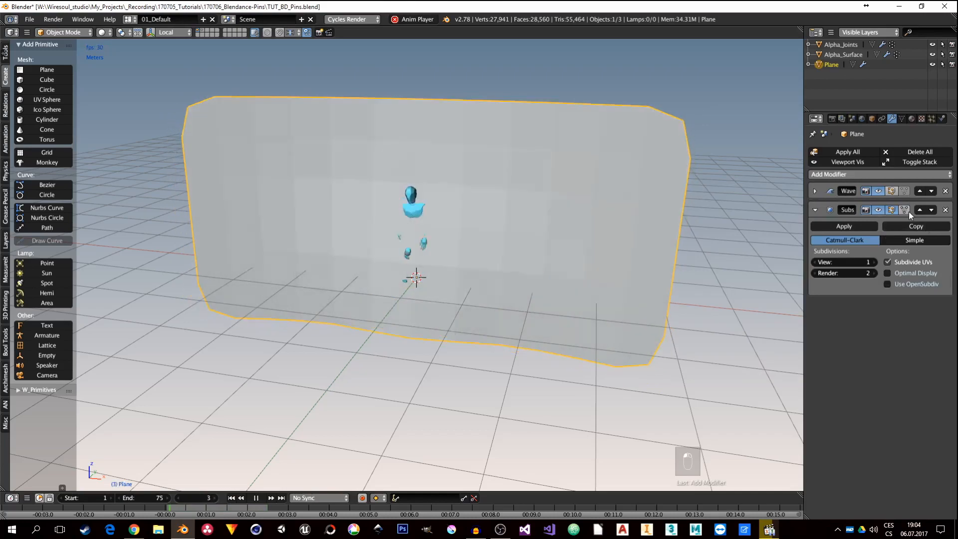
click(920, 210)
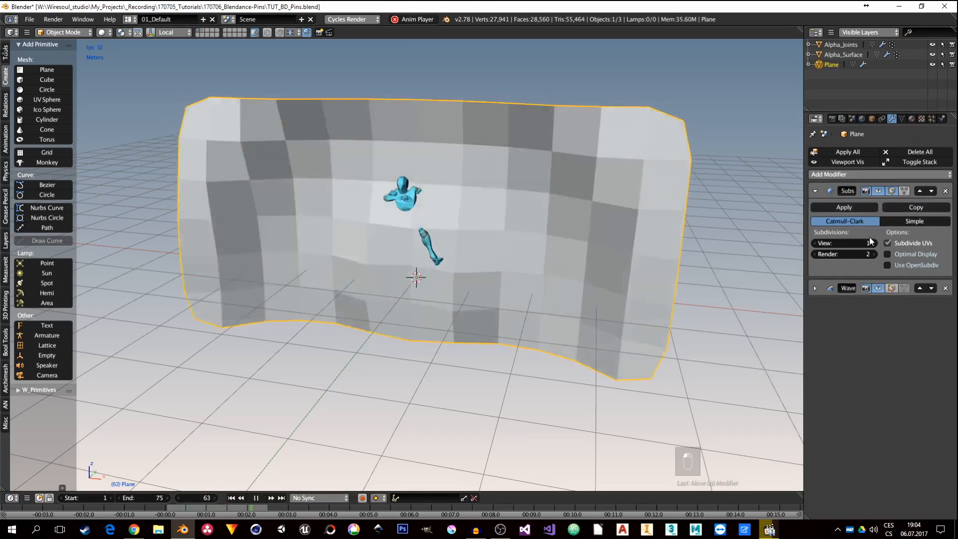
Set the Subdivision Surface modifier's View and Render subdivisions to 4 and collapse its settings
click(873, 244)
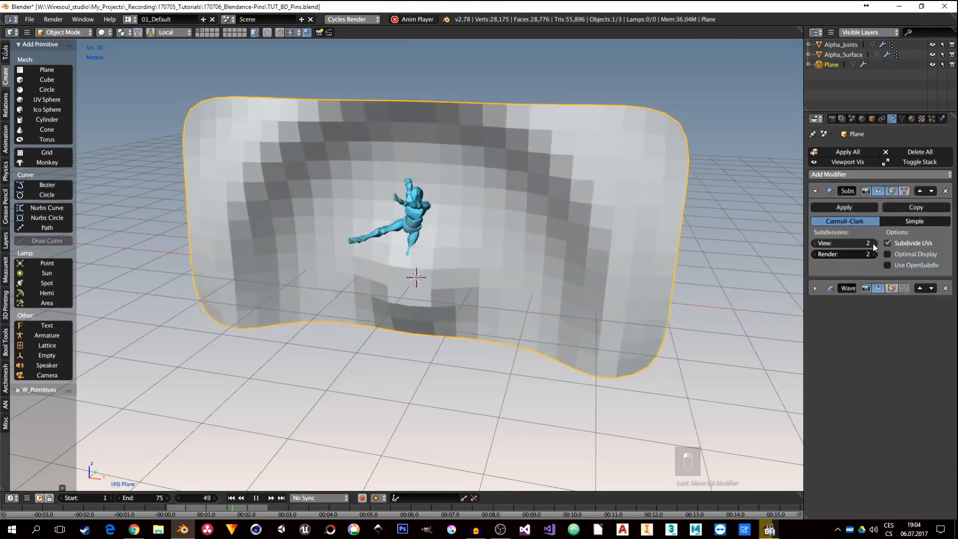
click(873, 244)
click(873, 244)
click(872, 254)
click(873, 254)
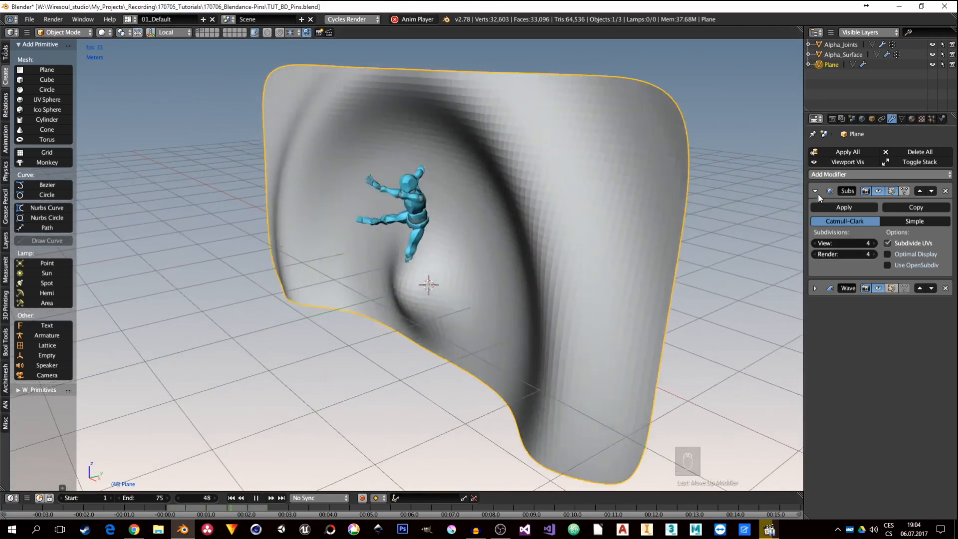
click(815, 191)
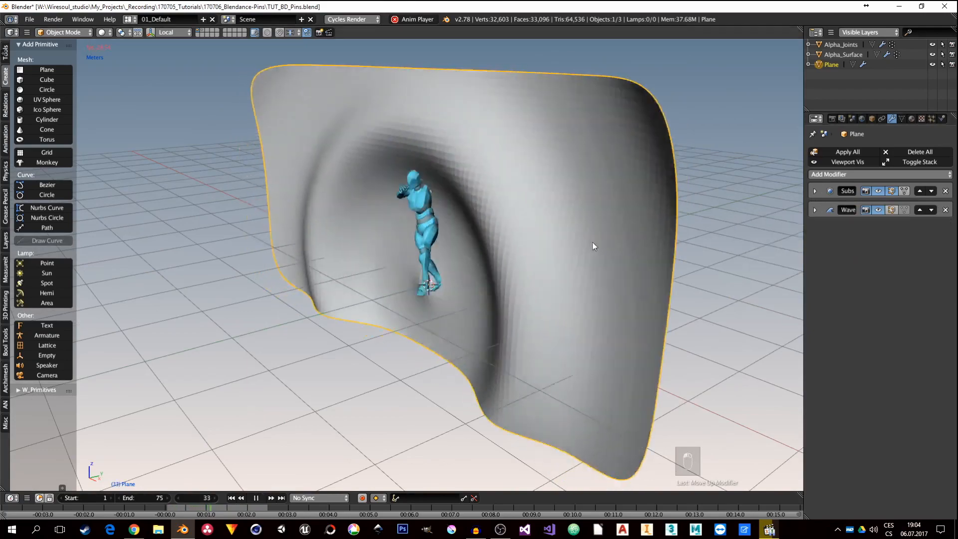
Expand the Wave modifier's settings, stop the playback and rewind the animation to the first frame
click(815, 210)
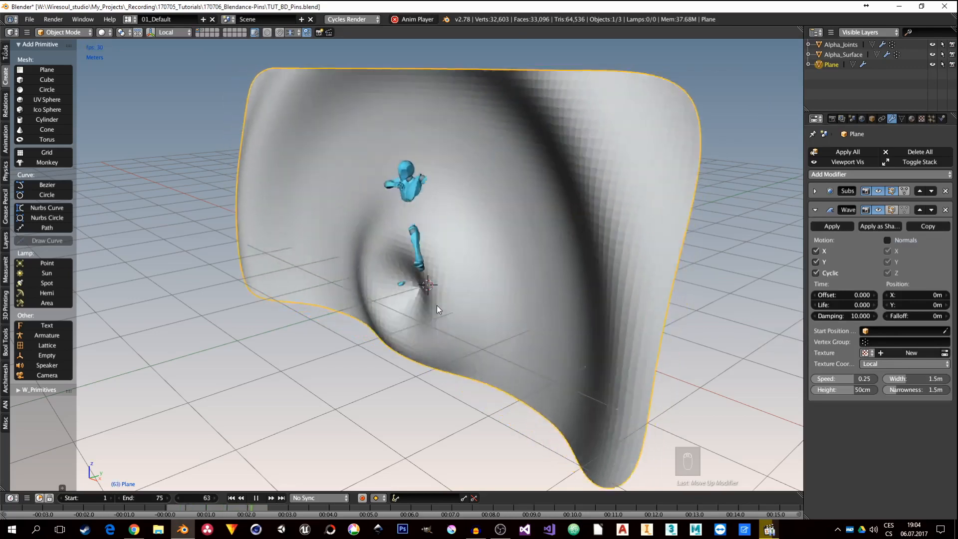
key(alt+a)
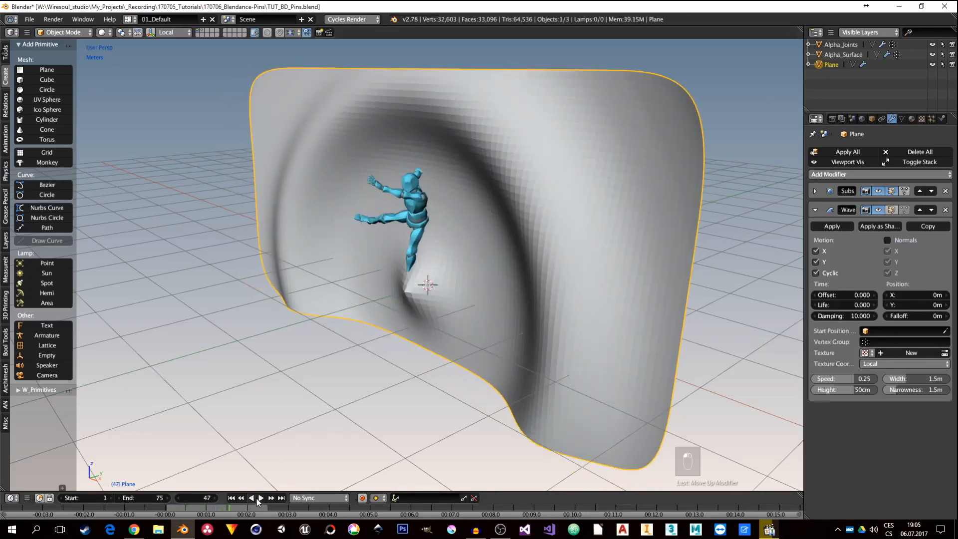
click(232, 498)
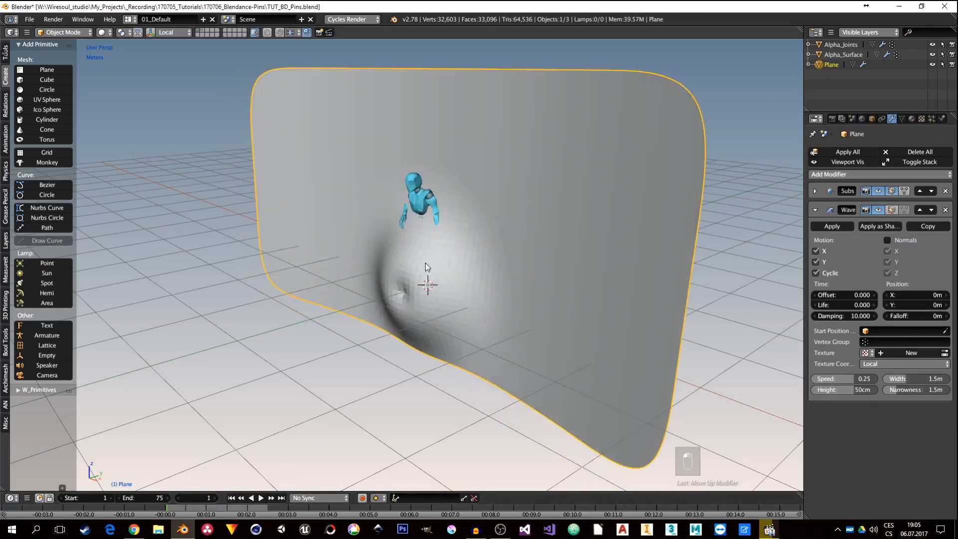
Switch to the layer holding the character's armature, select the armature and preview its dance animation
click(416, 201)
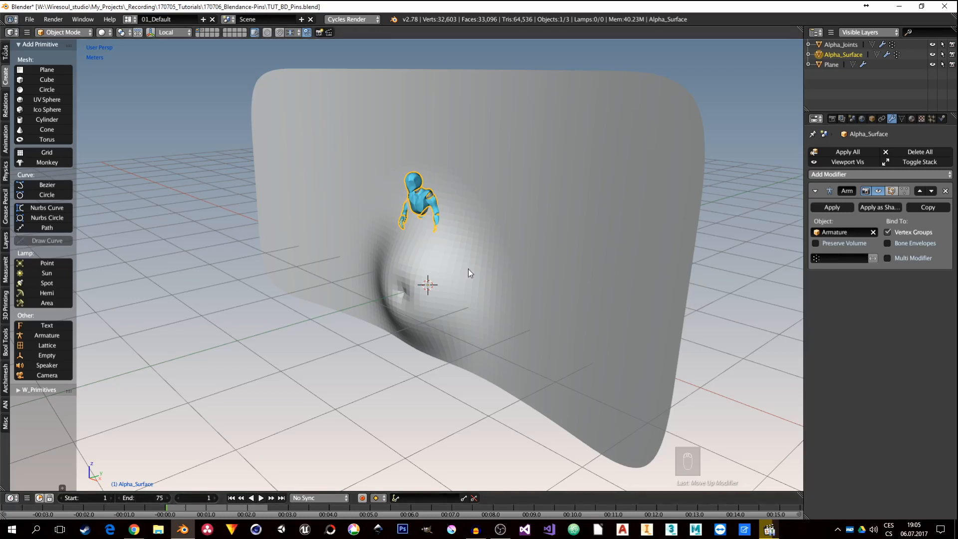
middle_drag(400, 265, 407, 267)
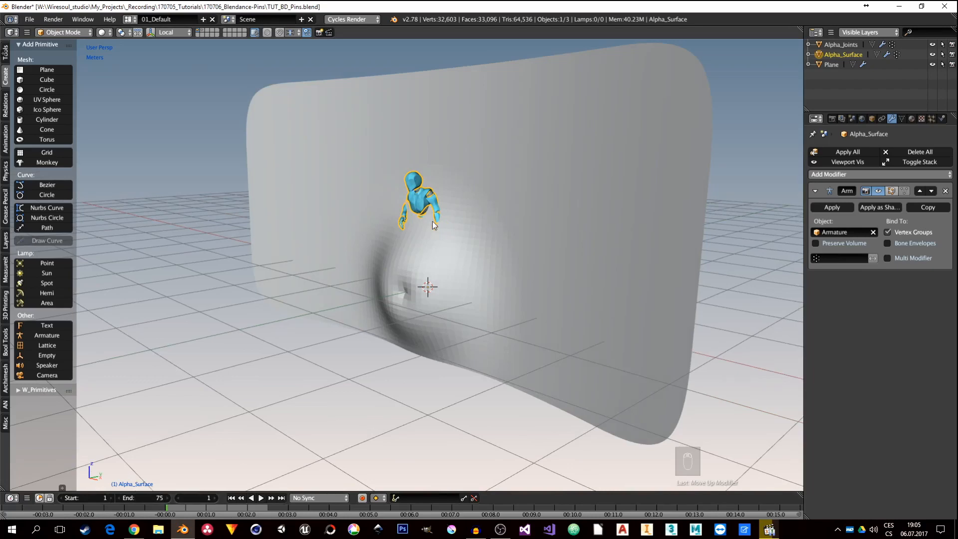
click(202, 33)
right_click(436, 199)
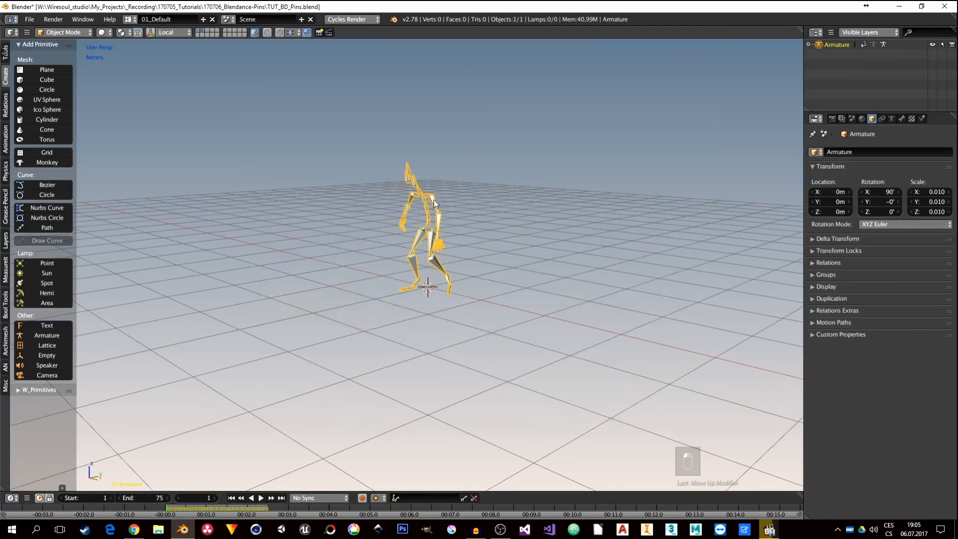
middle_drag(423, 226, 414, 234)
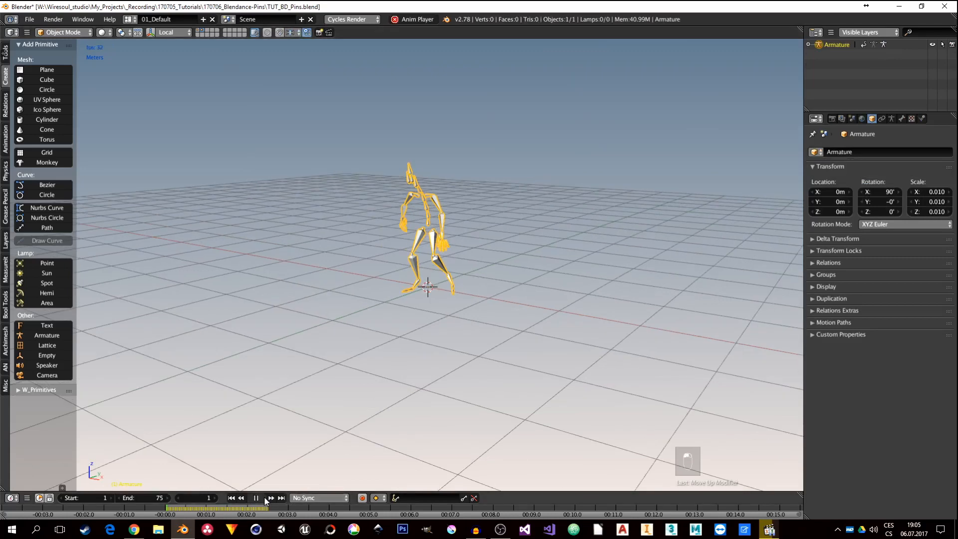
click(256, 498)
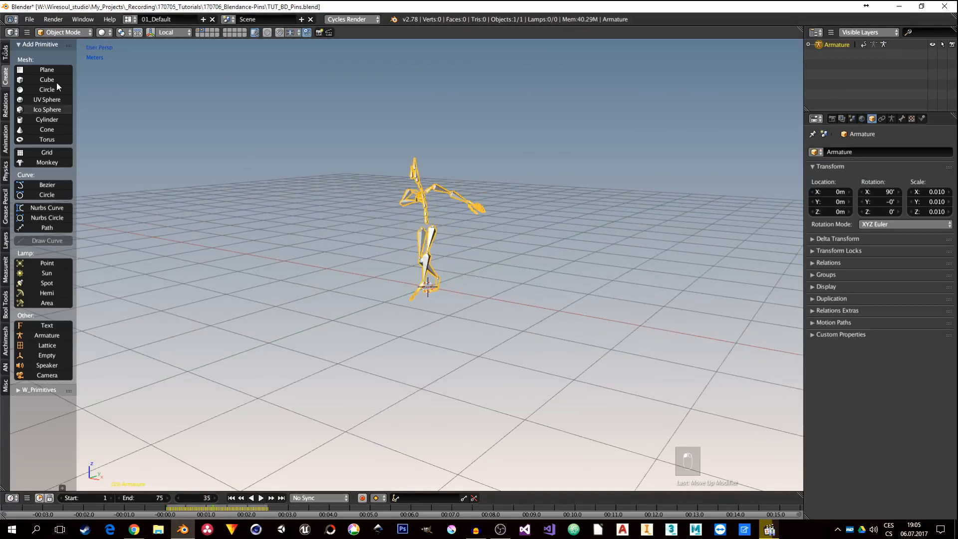
Split the 3D viewport in two and turn one half into an NLA Editor
drag(2, 488, 413, 300)
click(12, 32)
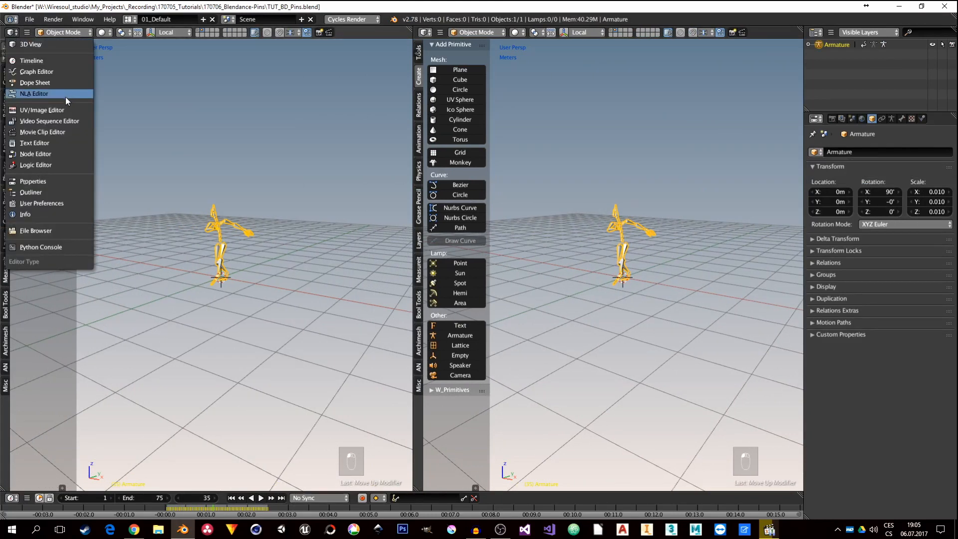
click(47, 94)
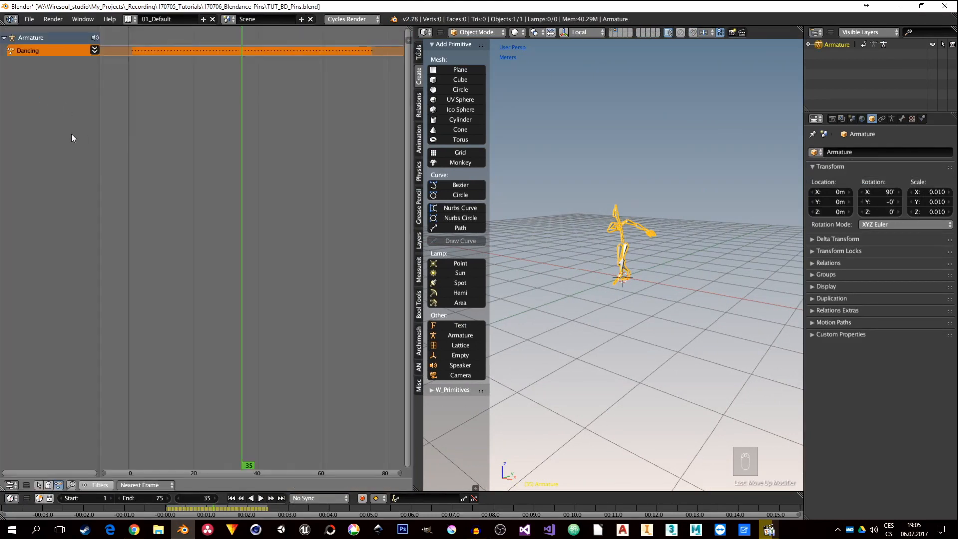
Push the armature's Dancing action down into an NLA strip and set the strip's repeat to 2
click(95, 49)
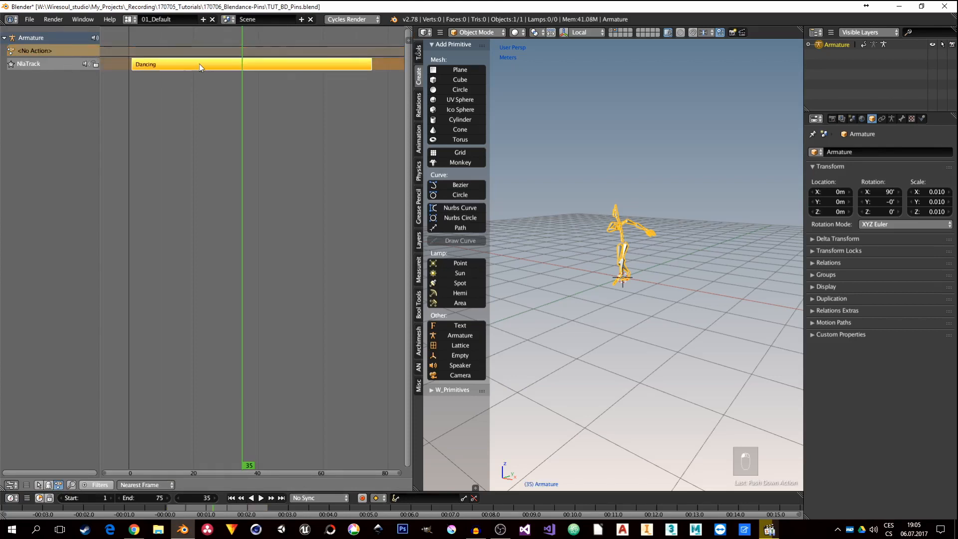
drag(241, 44, 166, 60)
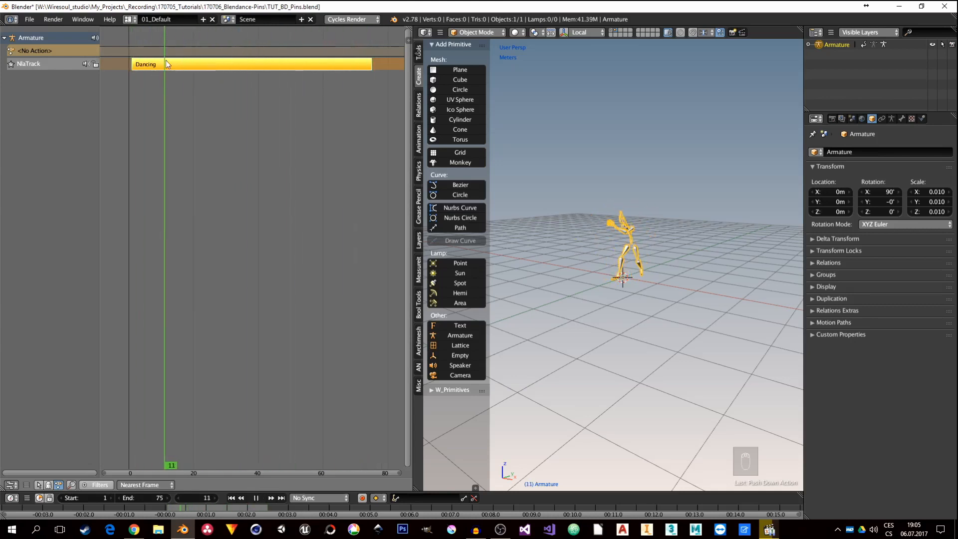
mouse_move(221, 142)
ctrl+middle_down()
mouse_move(254, 130)
mouse_move(211, 144)
ctrl+middle_up()
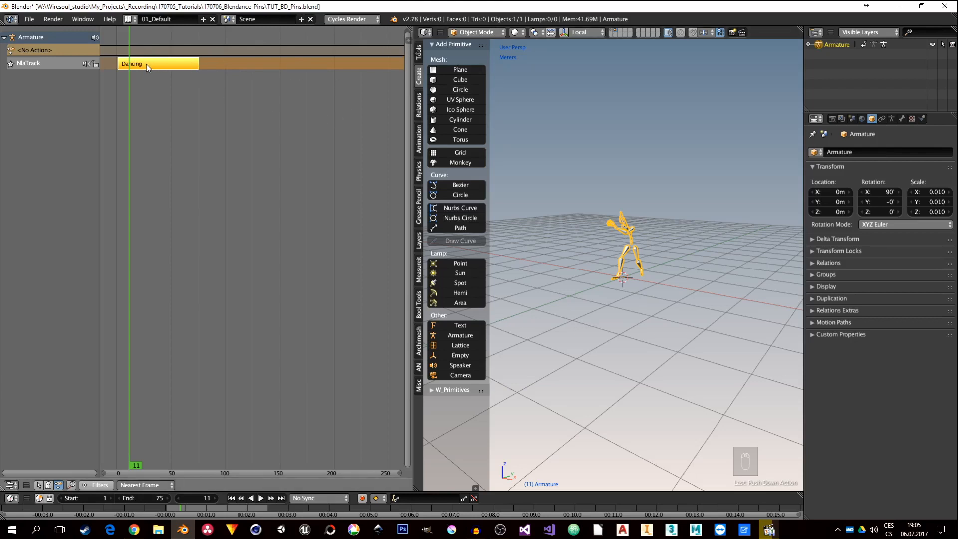
click(407, 39)
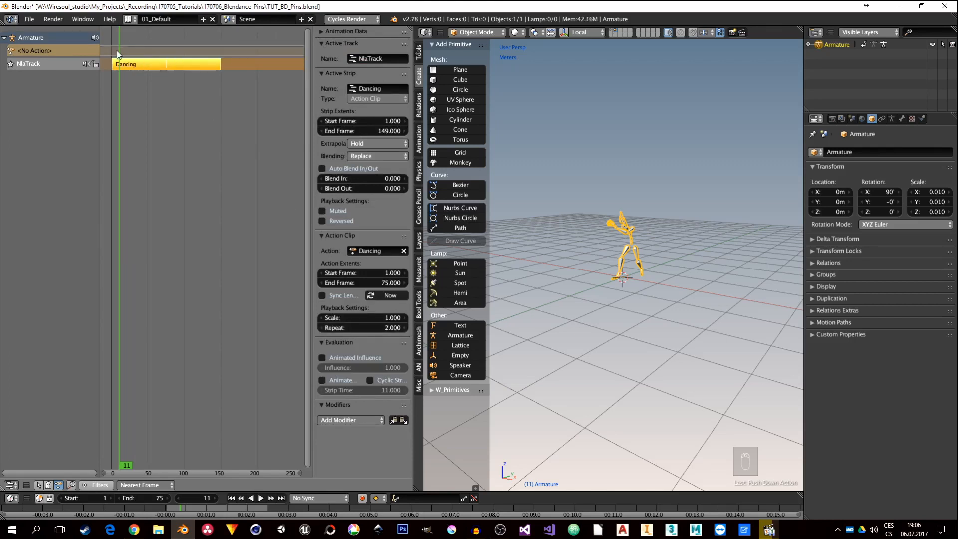
Set the scene's end frame to 150 and merge the NLA Editor area back into the 3D viewport
drag(116, 50, 220, 60)
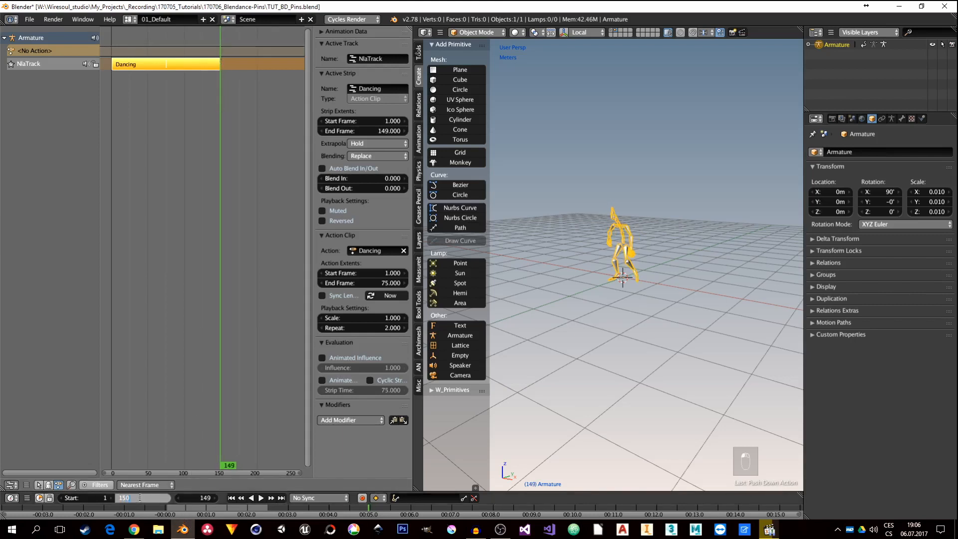
key(Return)
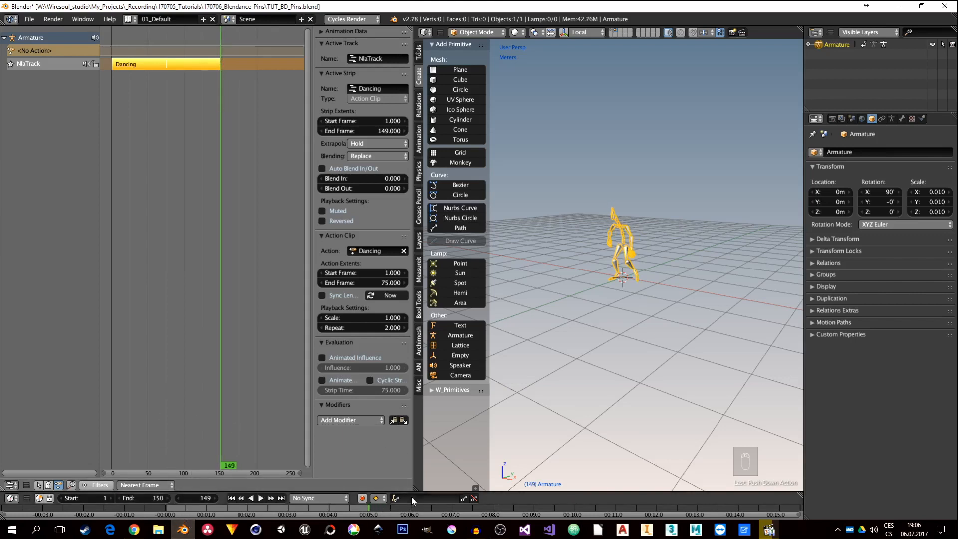
drag(415, 488, 375, 286)
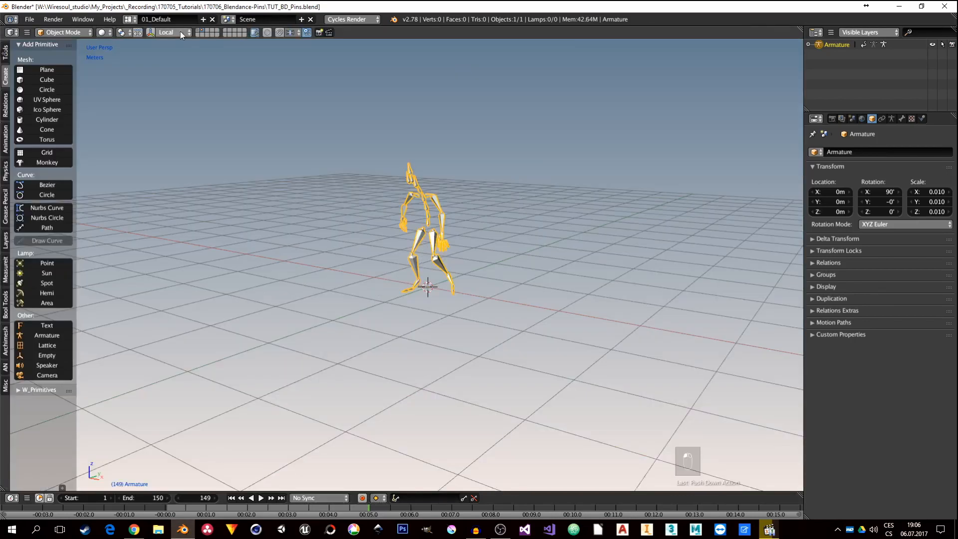
Play the animation on the wall's layer and set the time offset of the wall's Wave modifier to -160
click(198, 31)
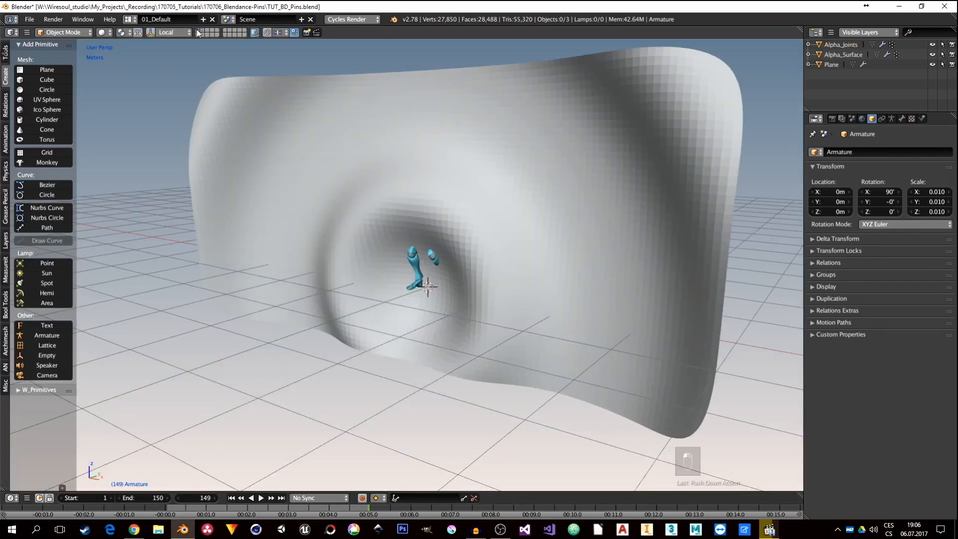
click(261, 498)
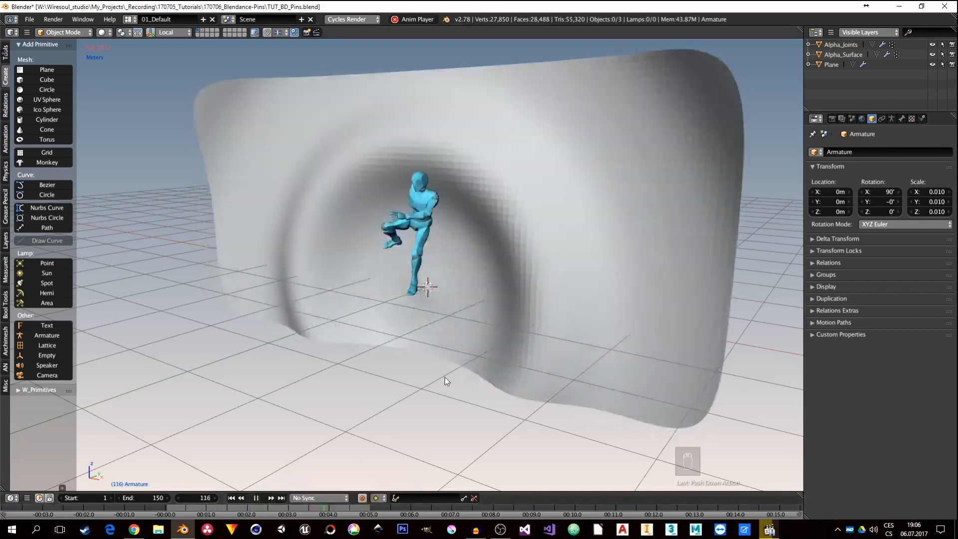
right_click(603, 283)
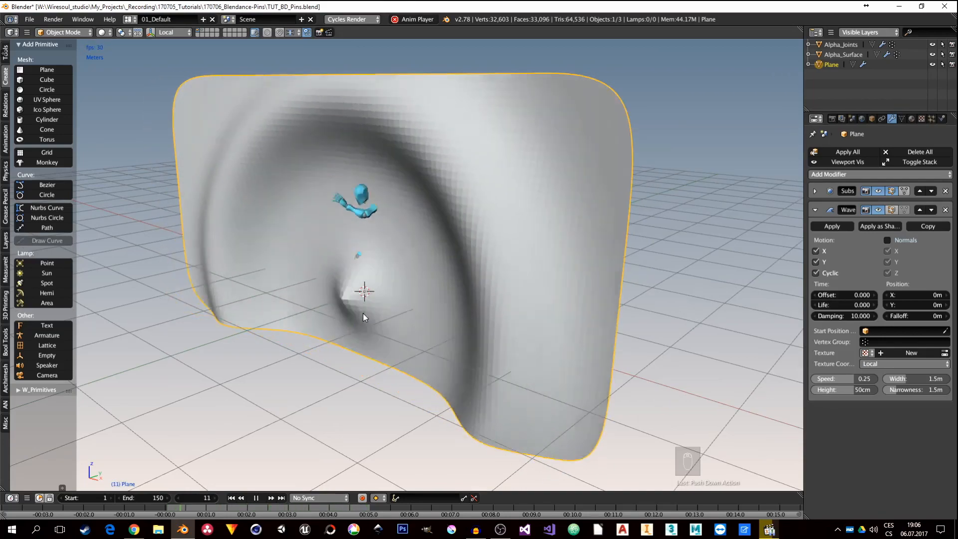
click(845, 295)
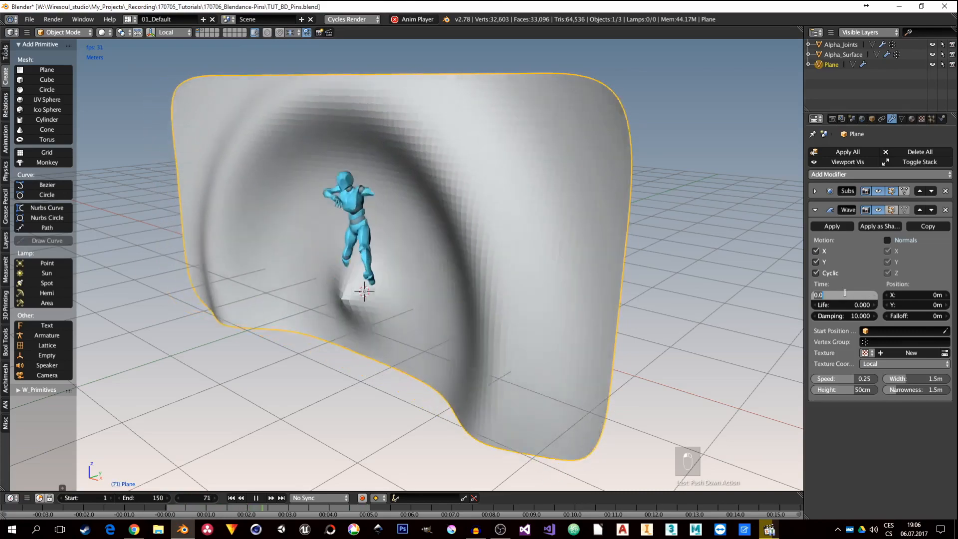
text(-160)
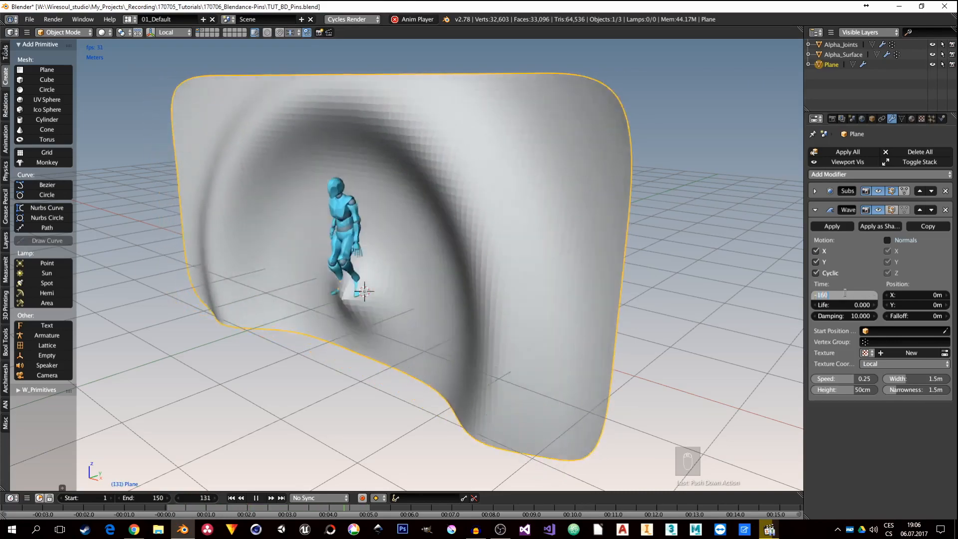
key(Return)
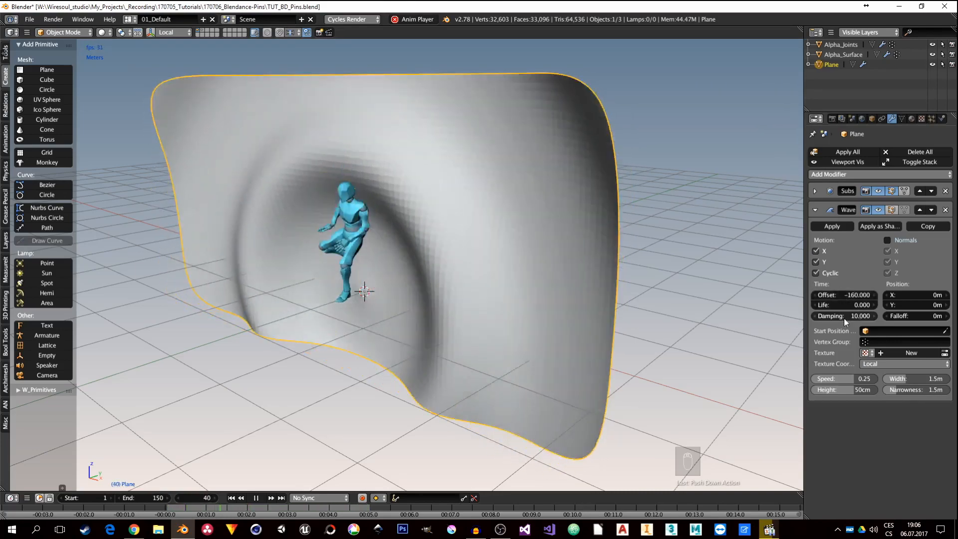
Set the Wave modifier's falloff to 5 m and its speed to 0.04
mouse_move(522, 290)
middle_down()
mouse_move(510, 281)
mouse_move(525, 281)
middle_up()
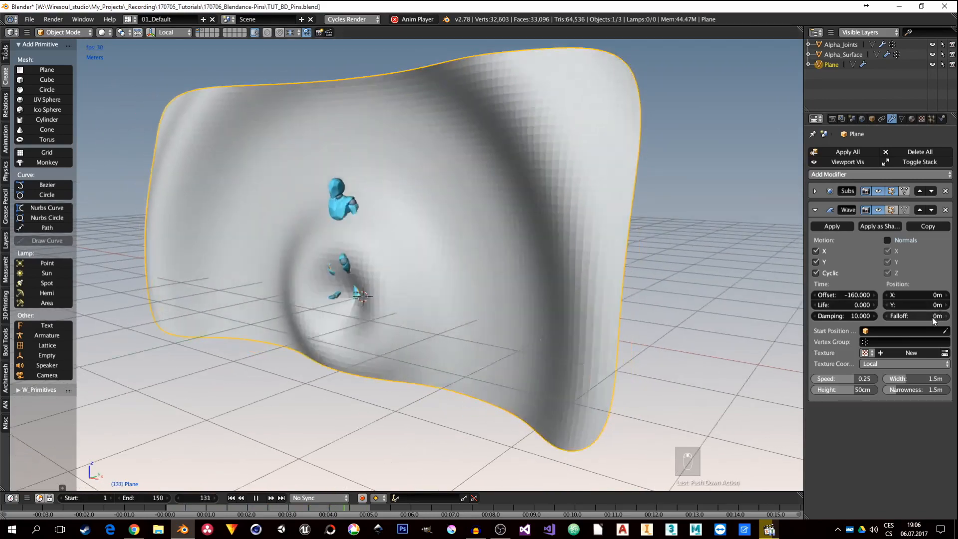
click(922, 315)
text(5)
key(Return)
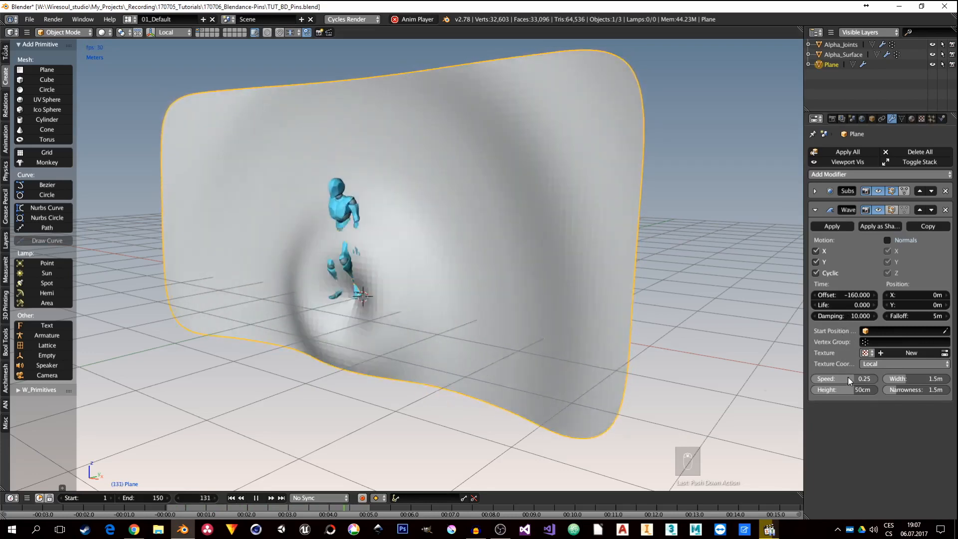
click(848, 377)
key(BackSpace)
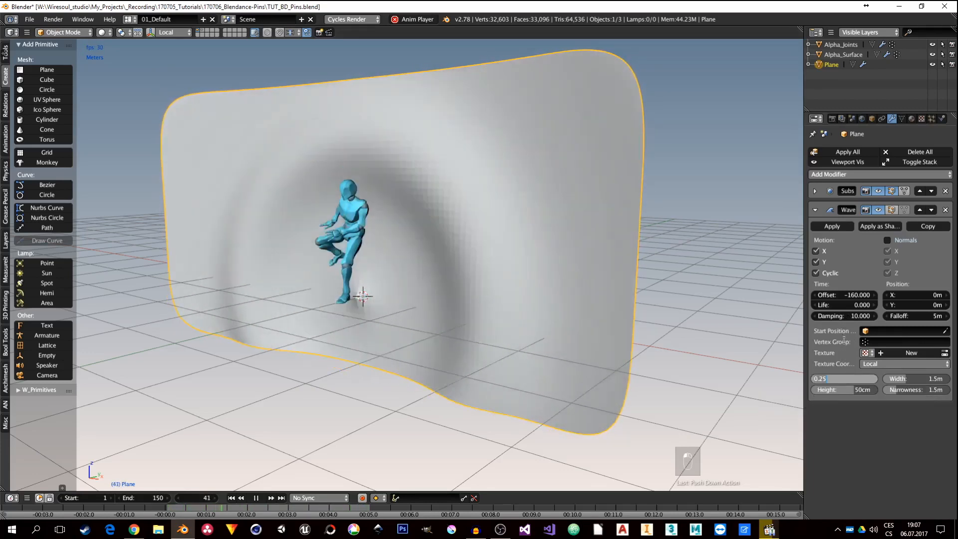
text(0.04)
key(Return)
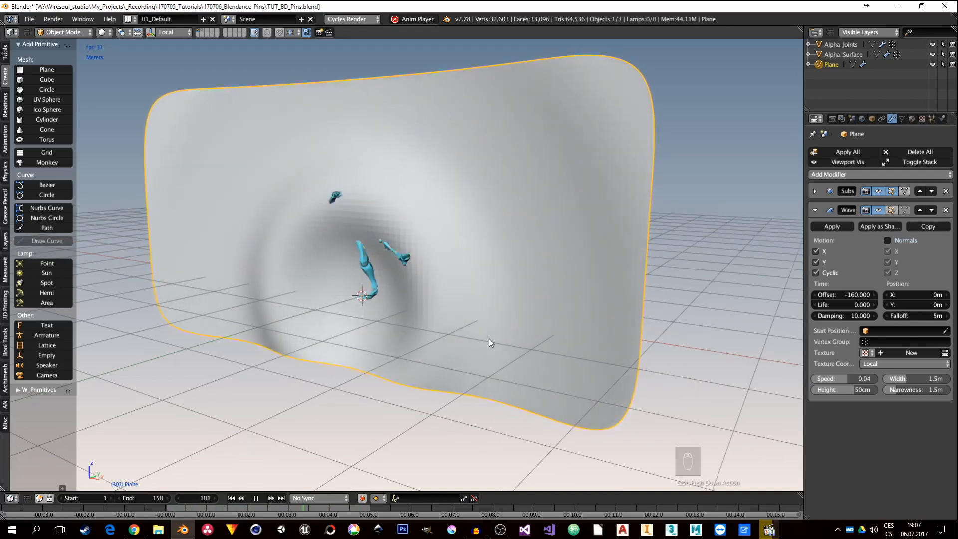
Set the Wave modifier's width to 75 cm and its height to 24 cm
middle_drag(489, 339, 400, 325)
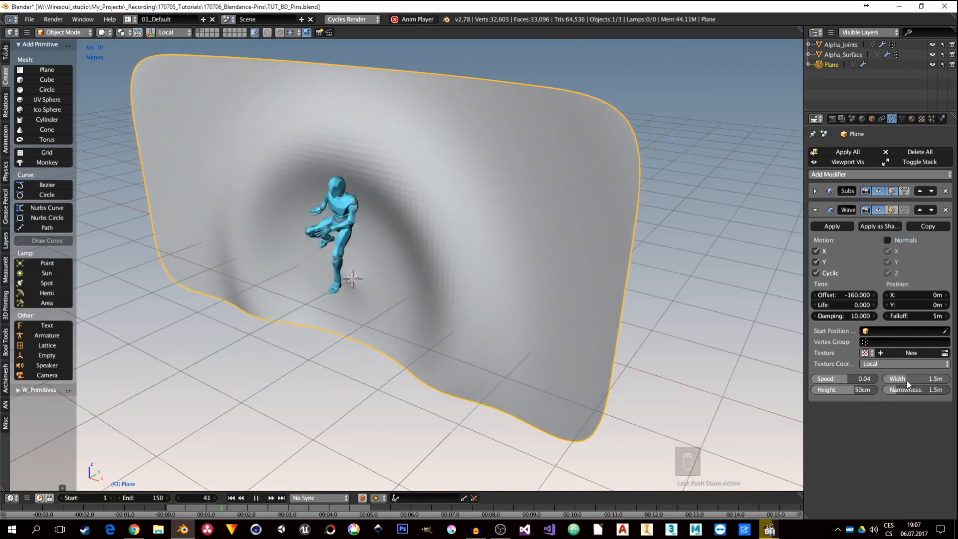
click(915, 379)
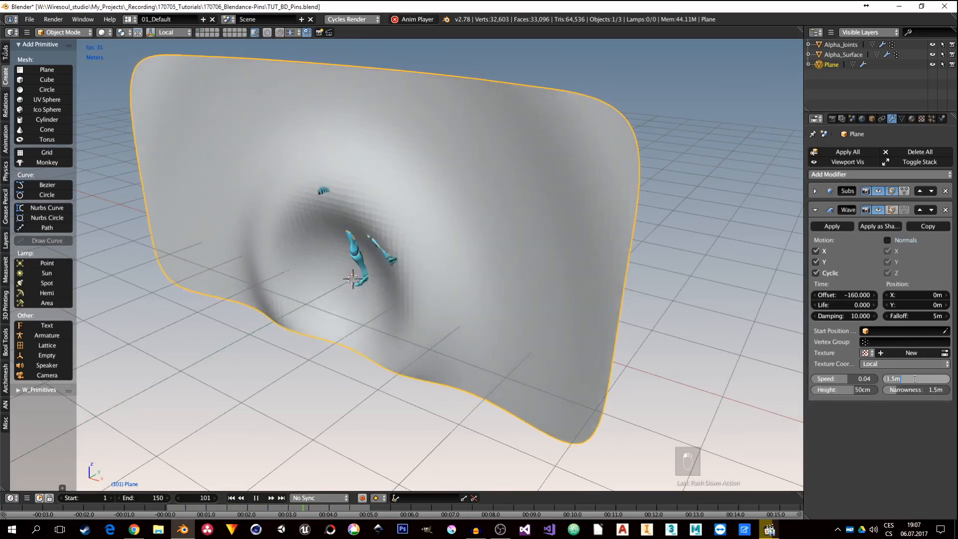
text(0.75)
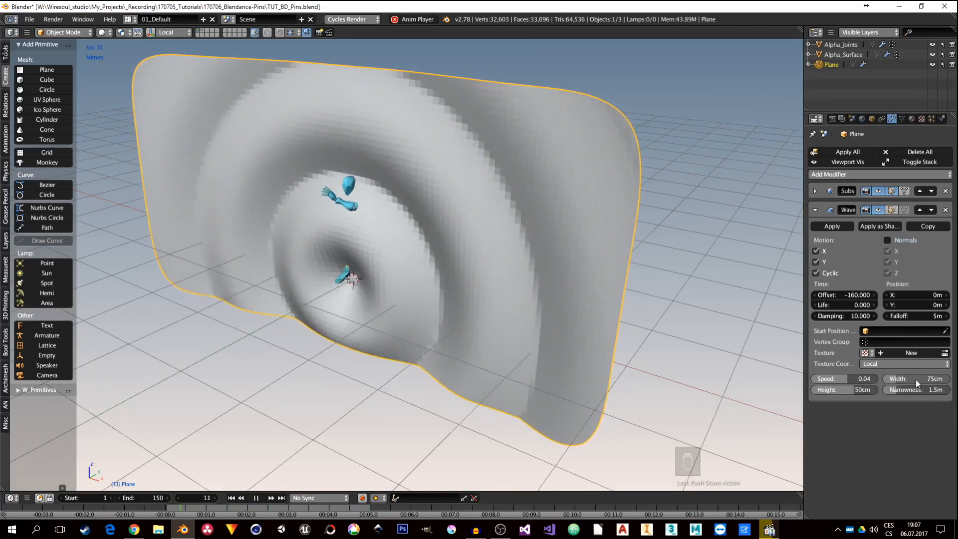
key(Return)
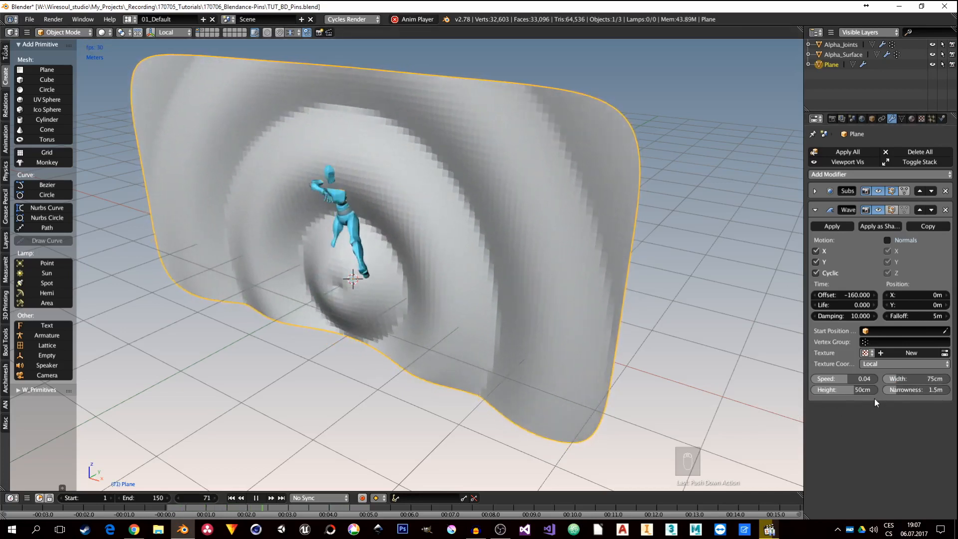
click(852, 390)
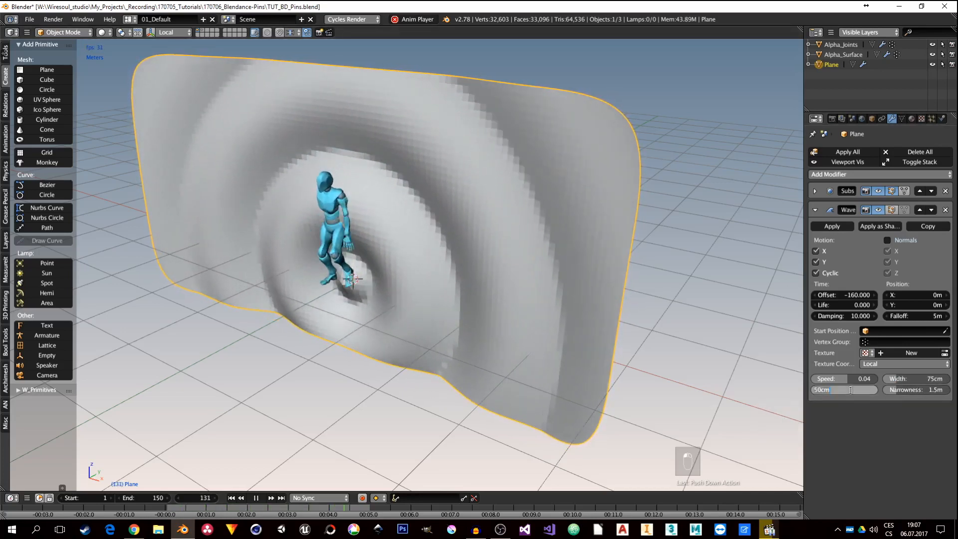
text(0.24)
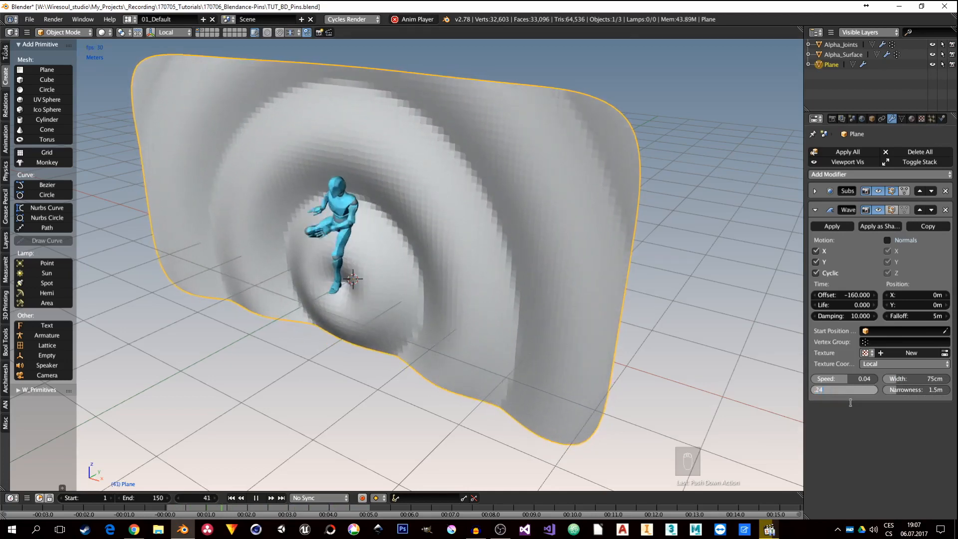
key(Return)
Set the Wave modifier's narrowness to 2.5 m and collapse the modifier's settings
middle_drag(462, 316, 392, 300)
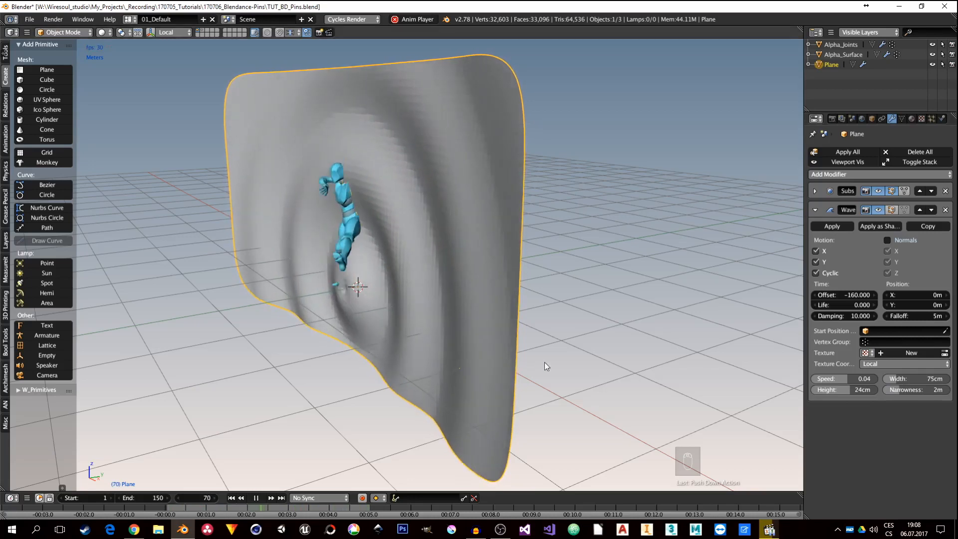
drag(900, 390, 905, 389)
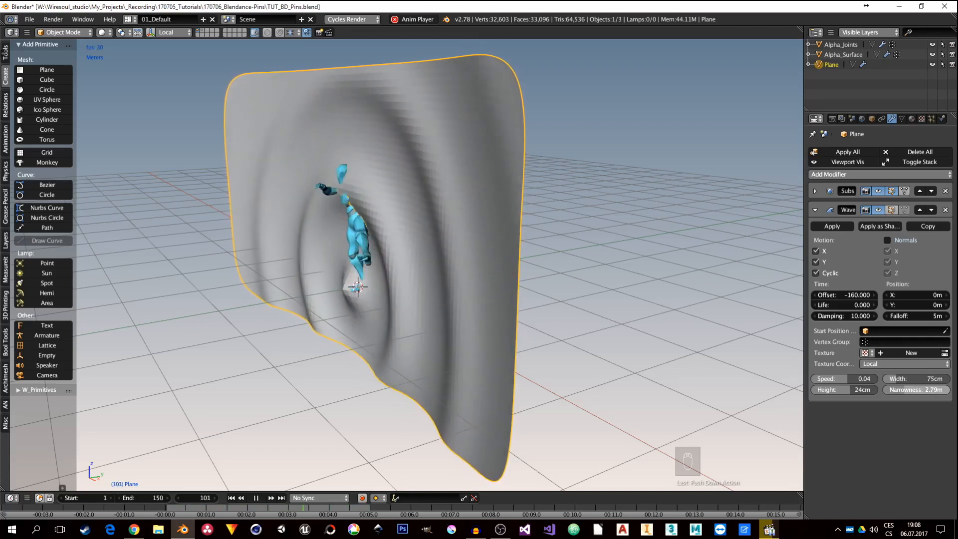
double_click(927, 390)
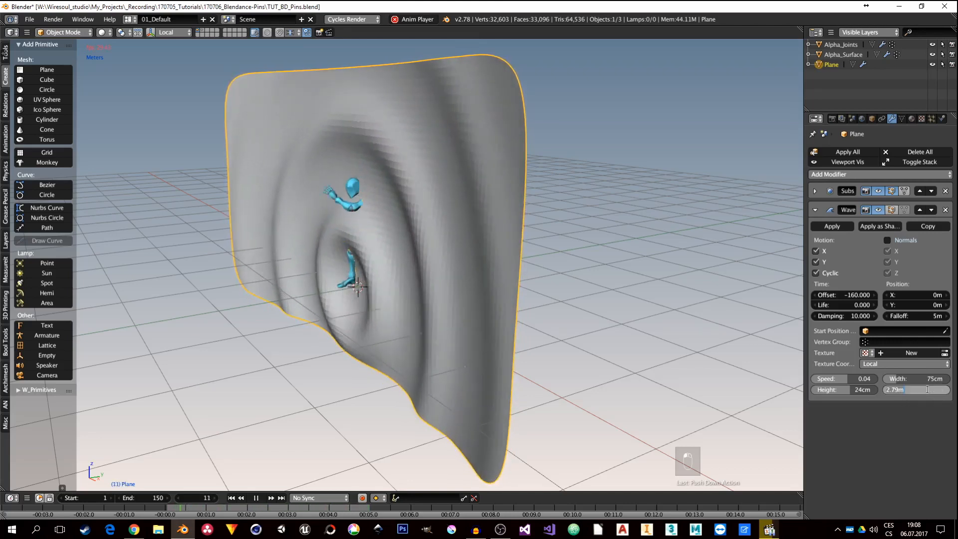
text(2.5)
key(Return)
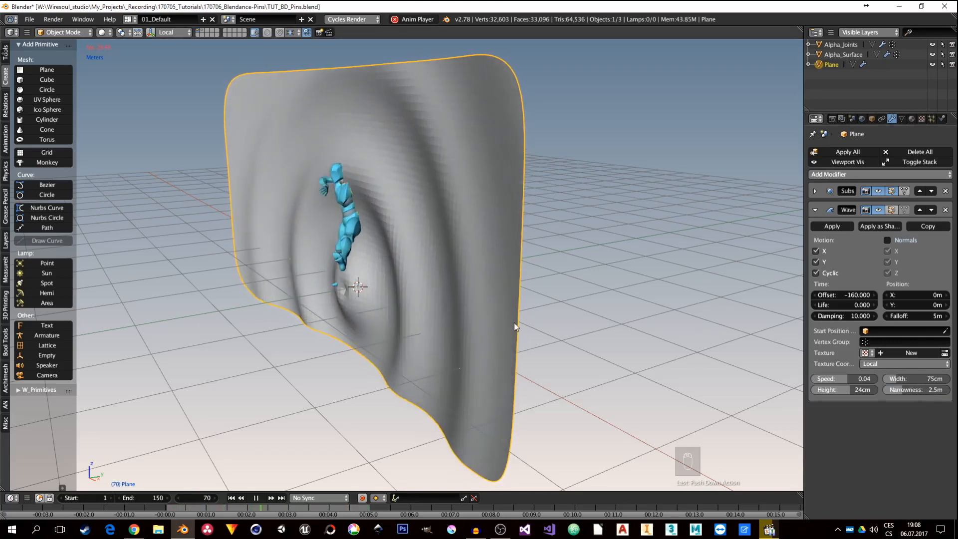
middle_drag(480, 310, 631, 325)
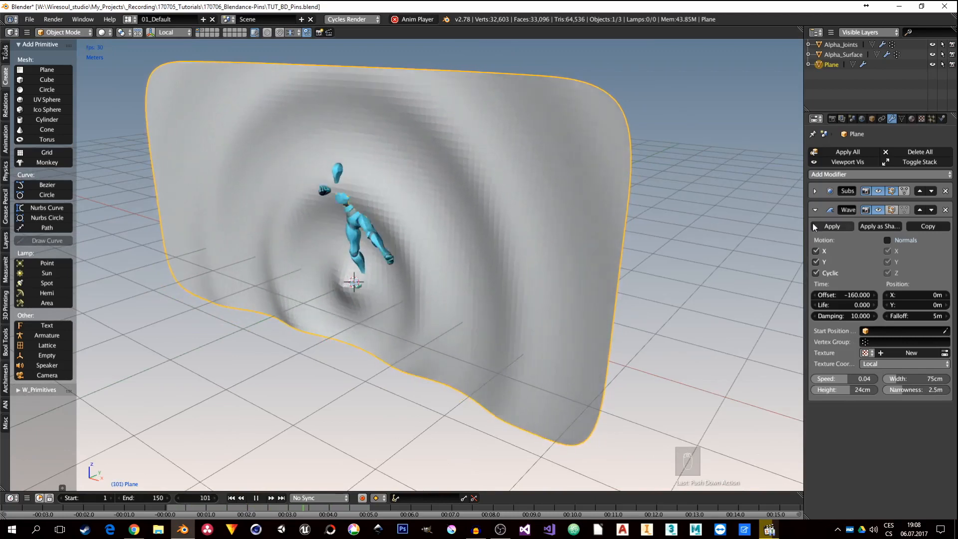
click(814, 210)
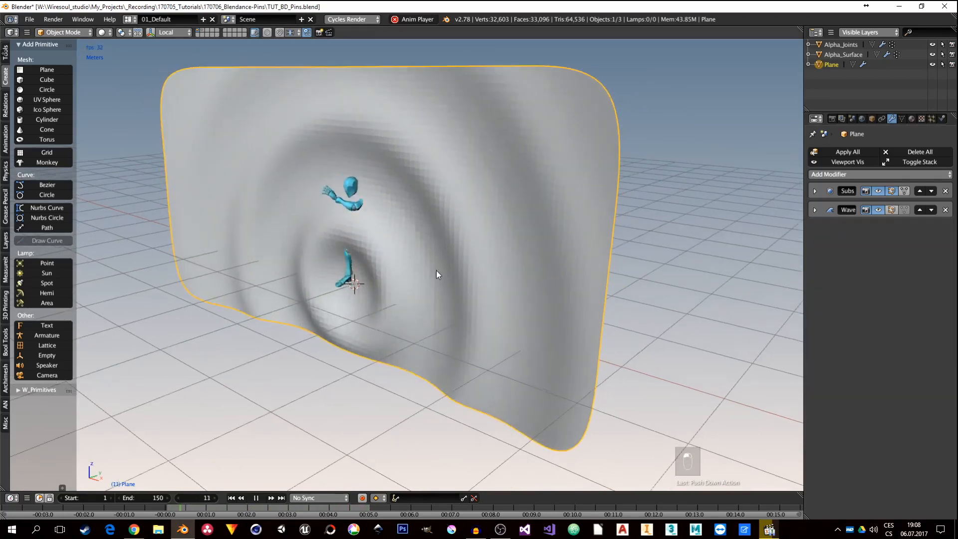
Add a second Subdivision Surface modifier to the wall after the Wave, with render subdivisions set to 1, and collapse its settings
click(837, 176)
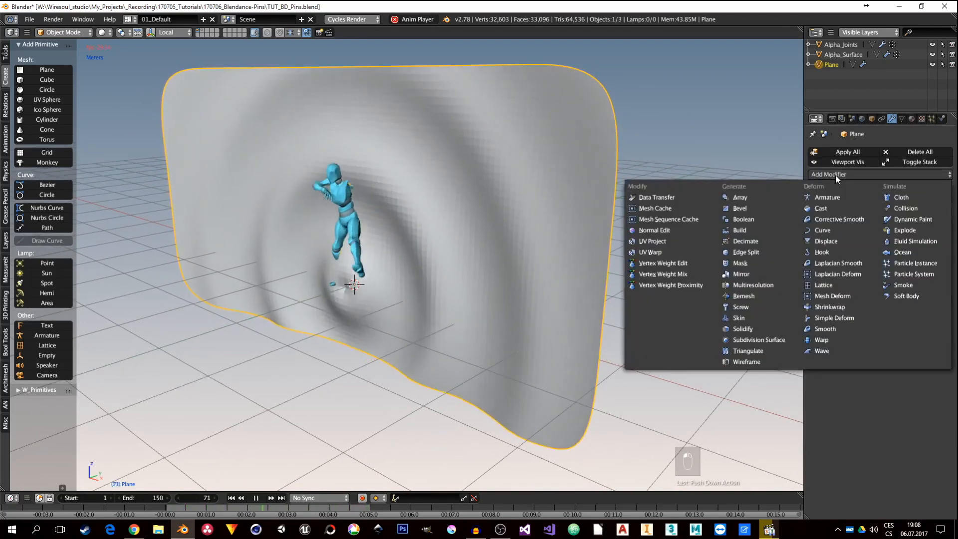
click(767, 338)
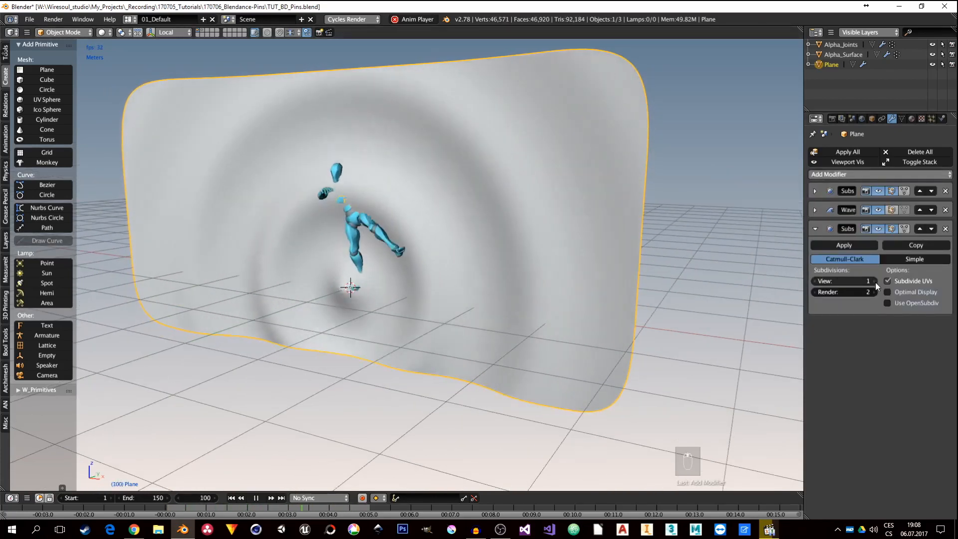
click(815, 293)
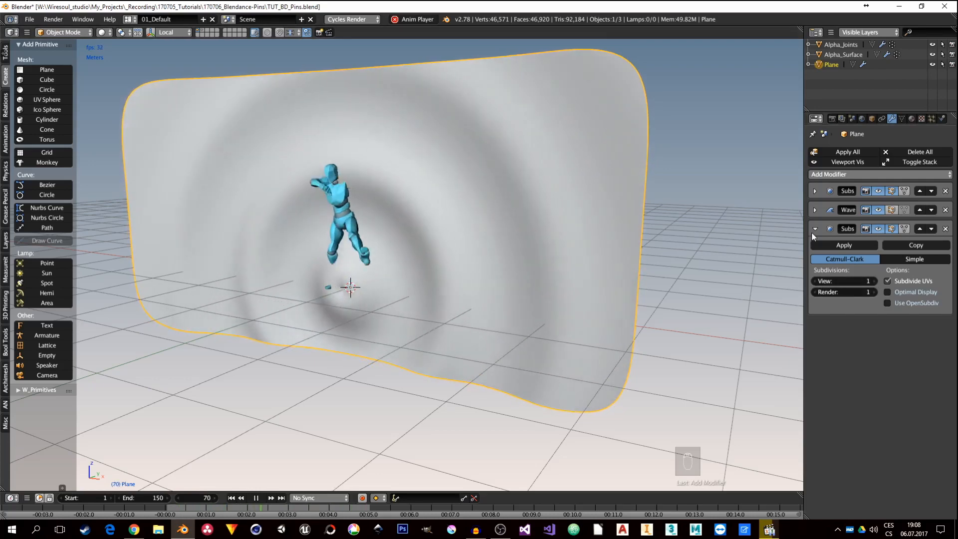
click(814, 229)
middle_drag(546, 303, 479, 321)
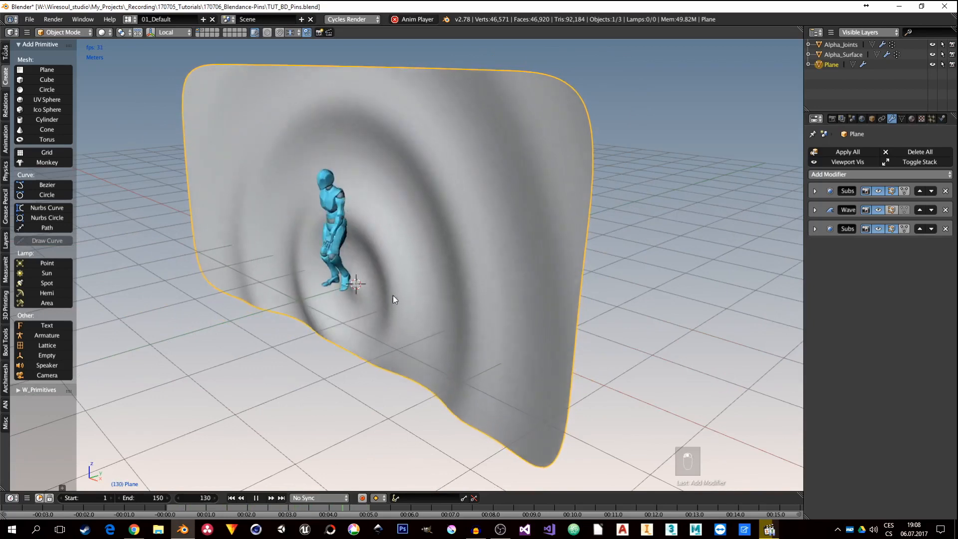
shift+middle_drag(393, 296, 402, 294)
scroll(402, 262, up, 1)
scroll(403, 265, down, 3)
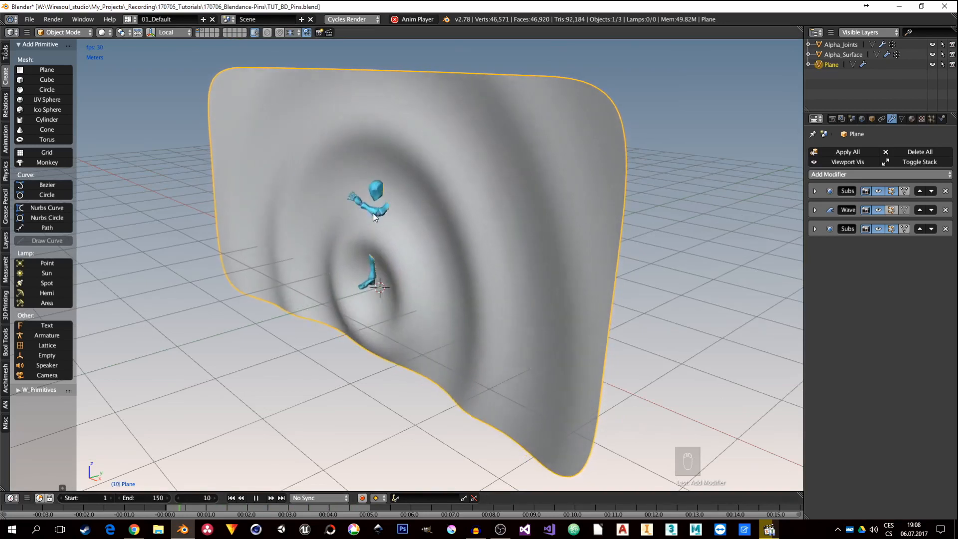
Stop the animation playback and return to the first frame
right_click(360, 209)
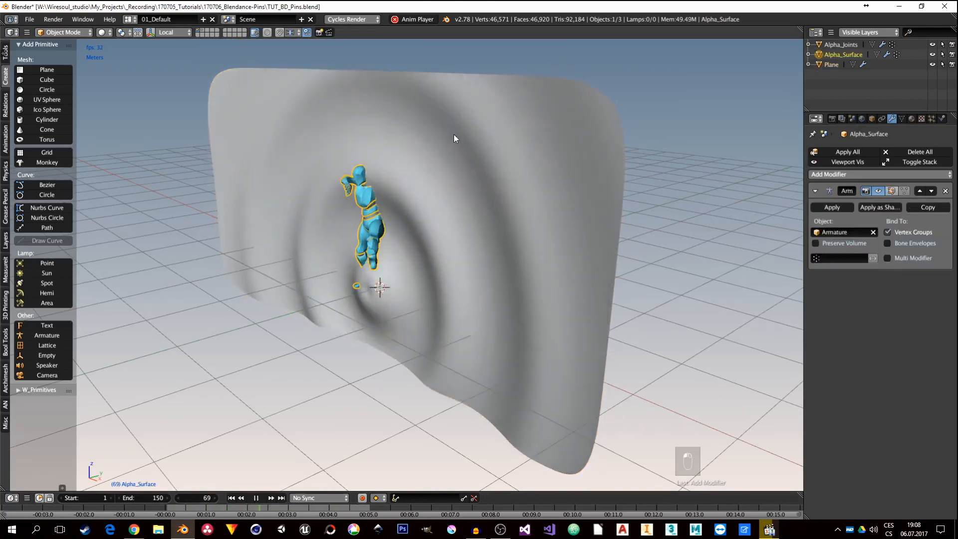
right_click(544, 225)
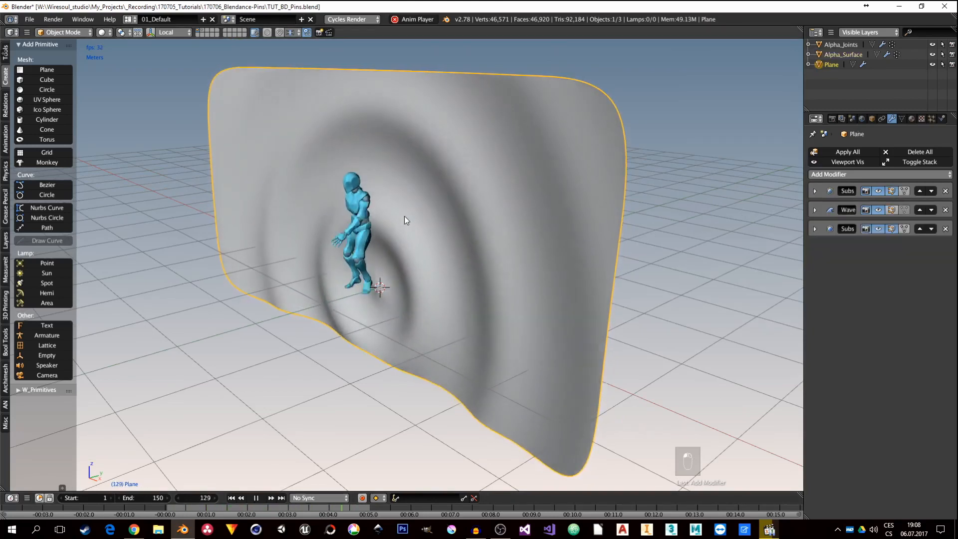
click(256, 498)
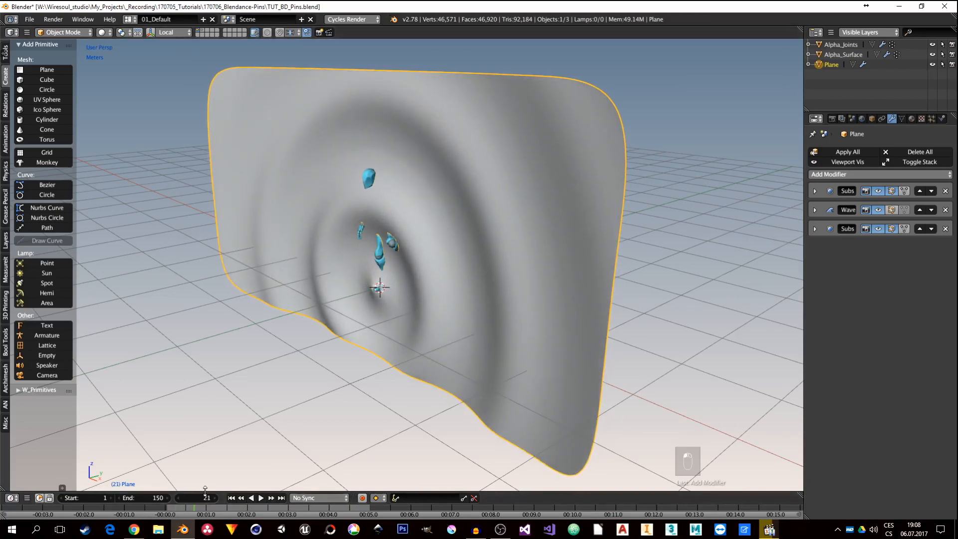
click(231, 498)
Join the character's Alpha_Joints mesh into Alpha_Surface so the dancer is a single object
right_click(366, 199)
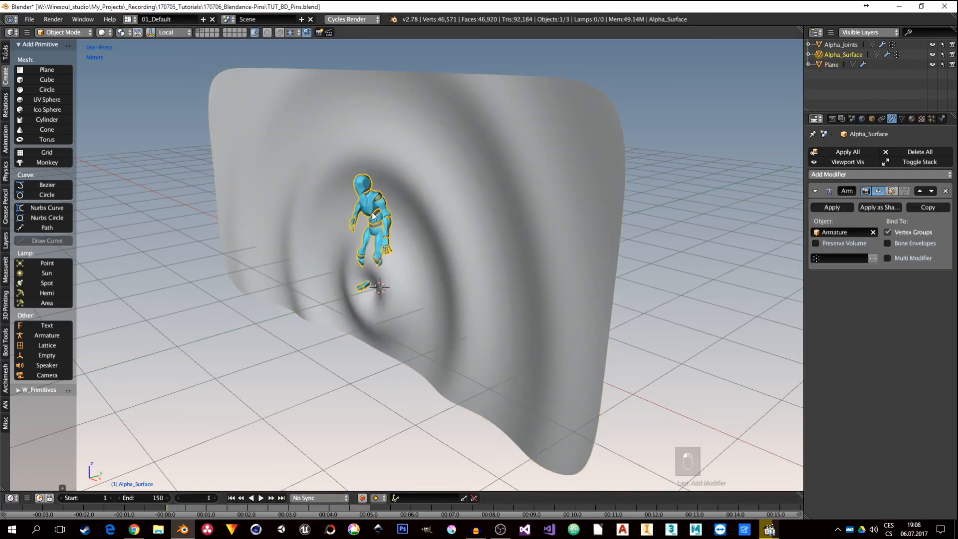
scroll(369, 199, up, 6)
scroll(381, 202, up, 4)
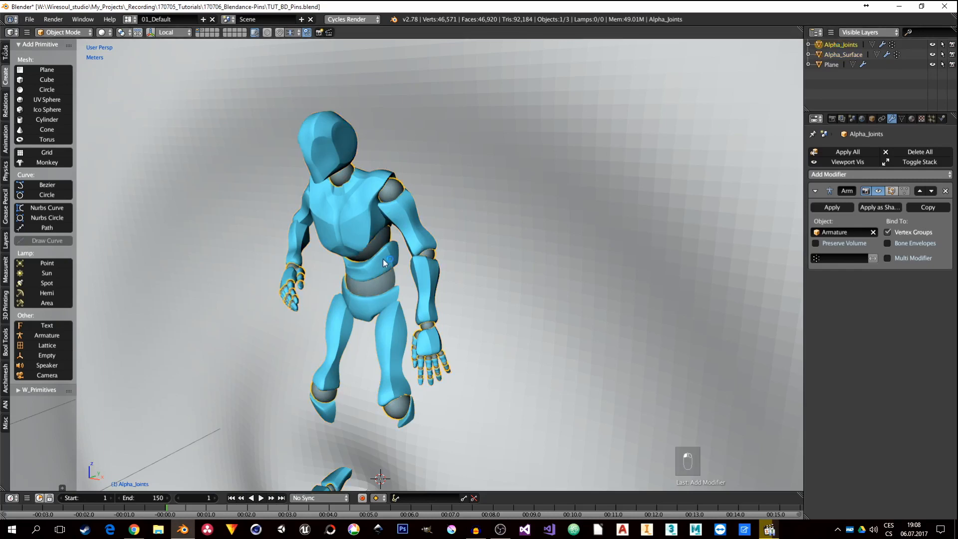
scroll(384, 262, down, 4)
middle_drag(385, 310, 345, 225)
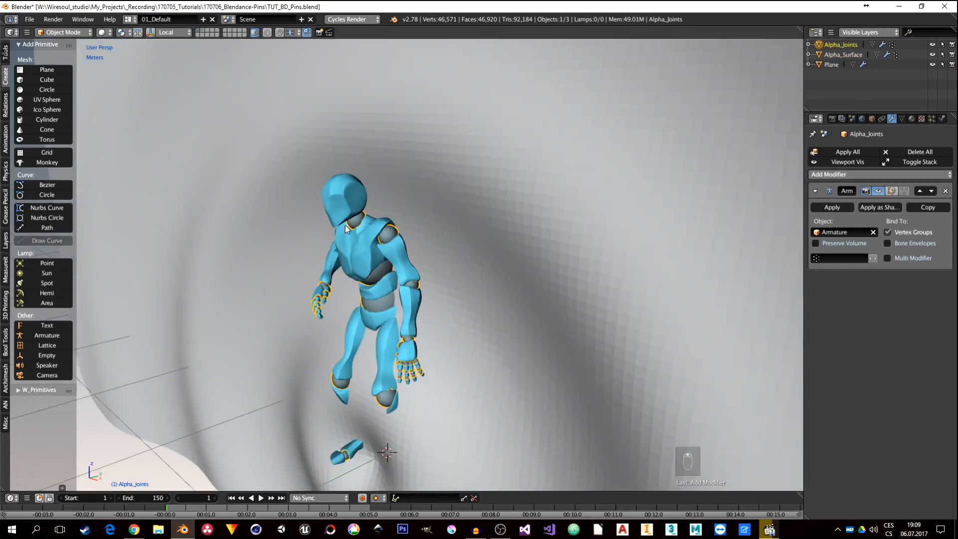
shift+right_click(359, 250)
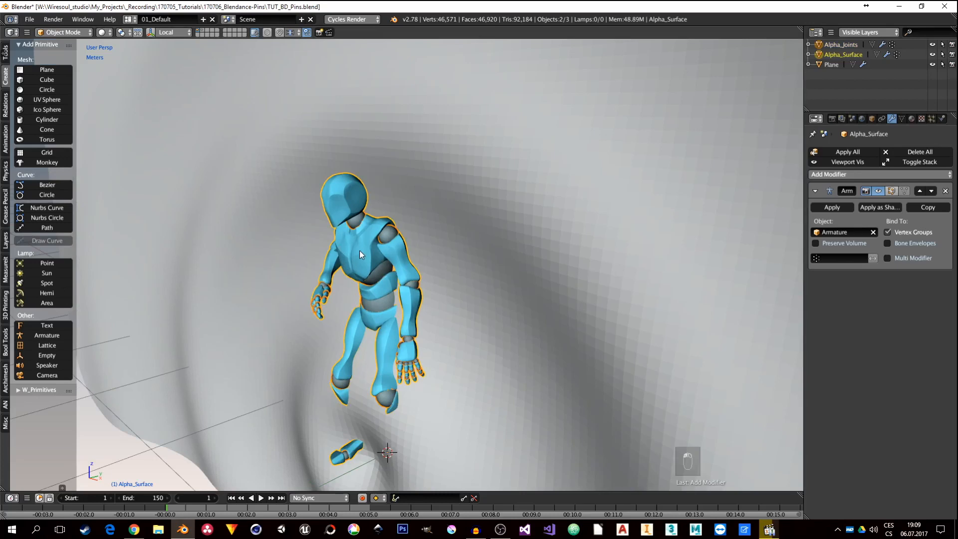
key(ctrl+j)
Inspect the joined character mesh in Edit Mode with wireframe display, and return to Object Mode with solid shading
mouse_move(359, 250)
middle_down()
mouse_move(377, 259)
mouse_move(361, 252)
middle_up()
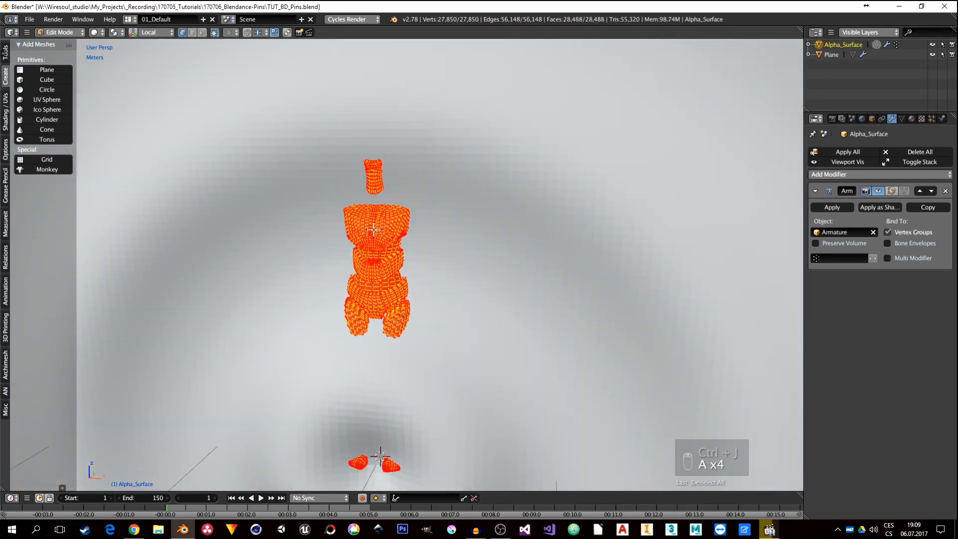
click(605, 239)
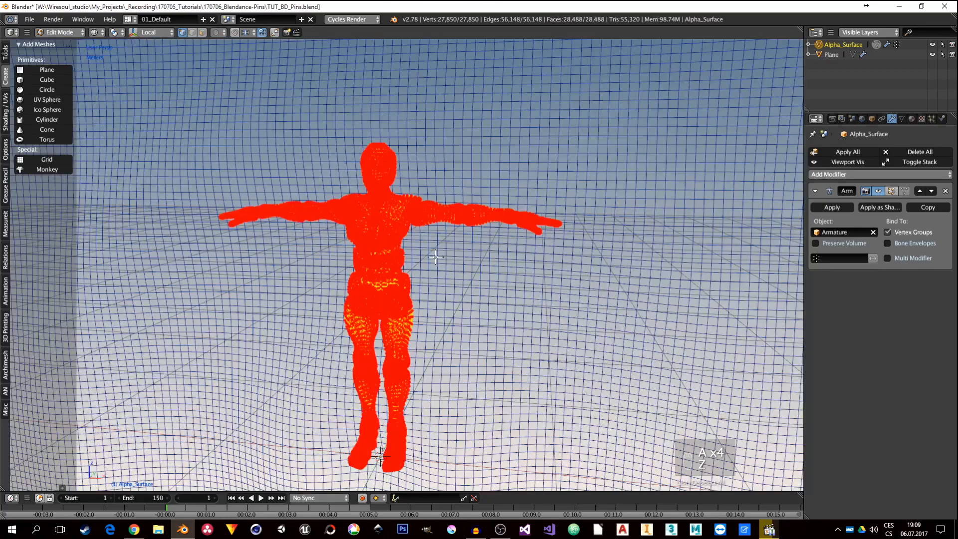
mouse_move(434, 257)
middle_down()
mouse_move(380, 280)
mouse_move(300, 261)
middle_up()
middle_drag(418, 262, 345, 270)
key(Tab)
key(z)
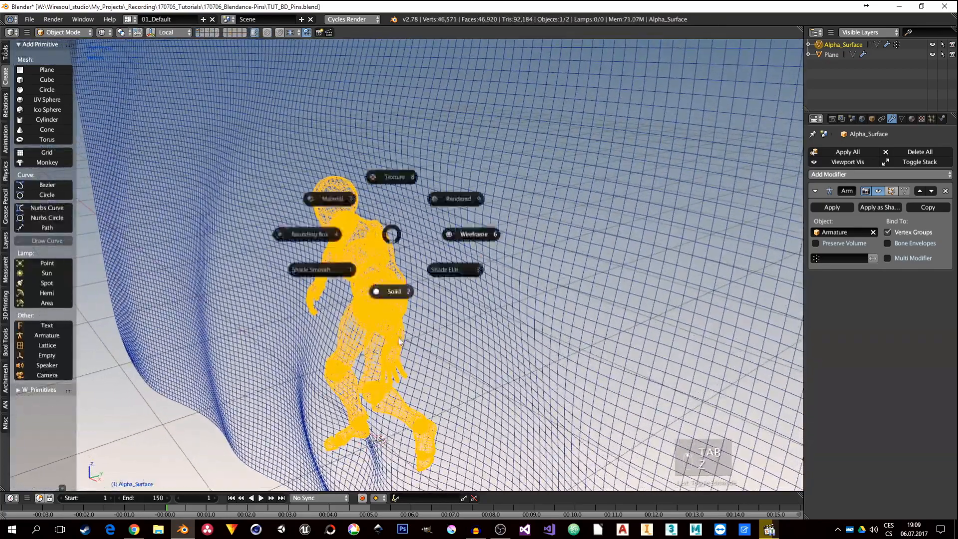
click(391, 291)
scroll(398, 323, down, 2)
mouse_move(401, 321)
shift+middle_down()
mouse_move(398, 287)
mouse_move(372, 284)
shift+middle_up()
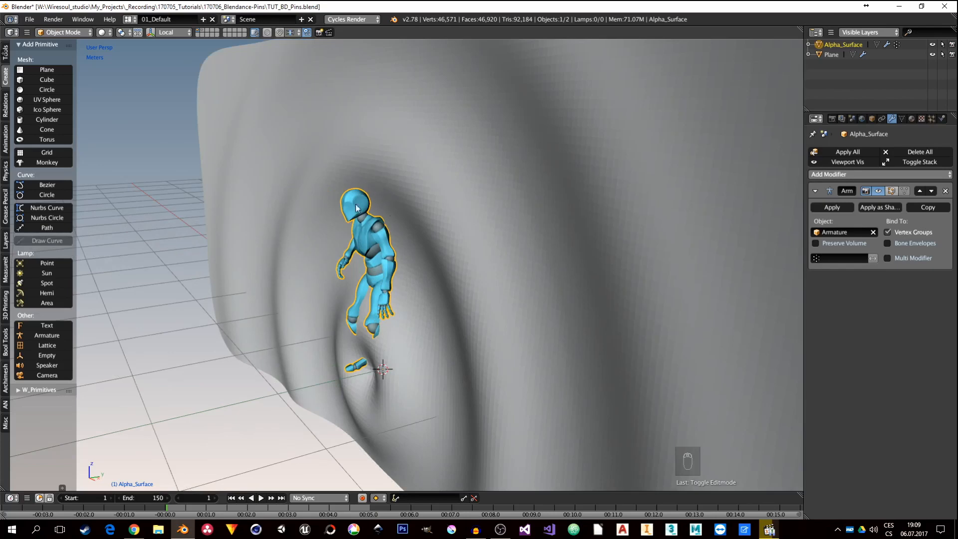
Enable Dynamic Paint physics on the Alpha_Surface character and add it as a brush
middle_drag(394, 265, 474, 211)
right_click(358, 231)
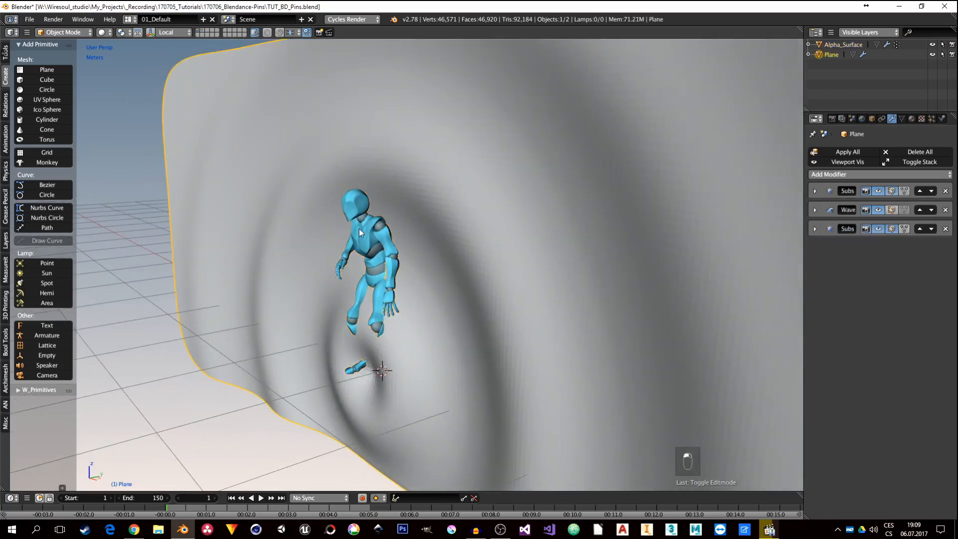
key(KP_Decimal)
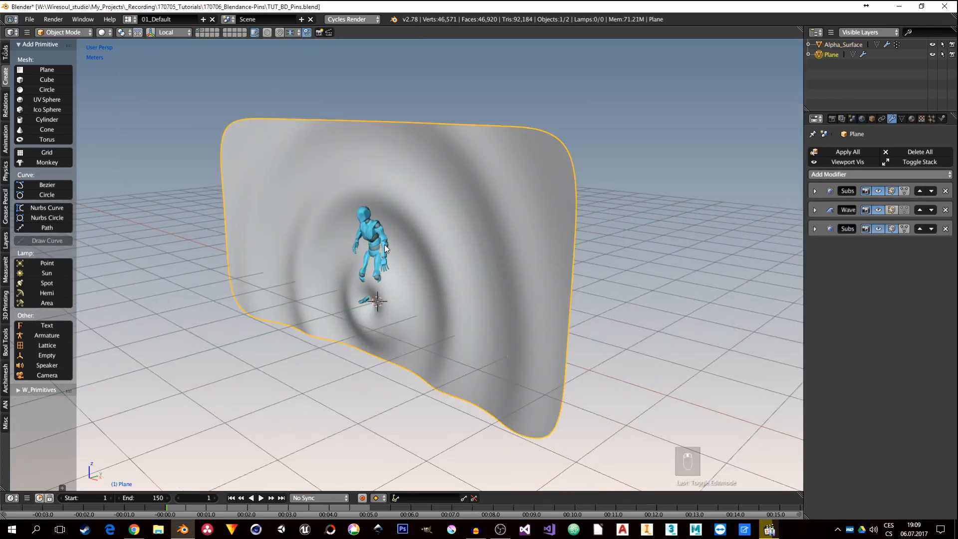
right_click(370, 237)
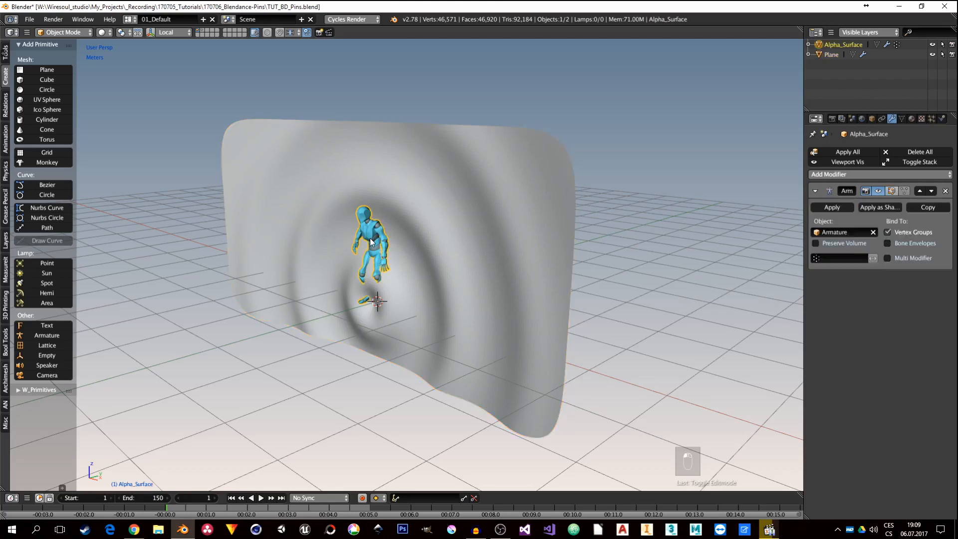
click(943, 123)
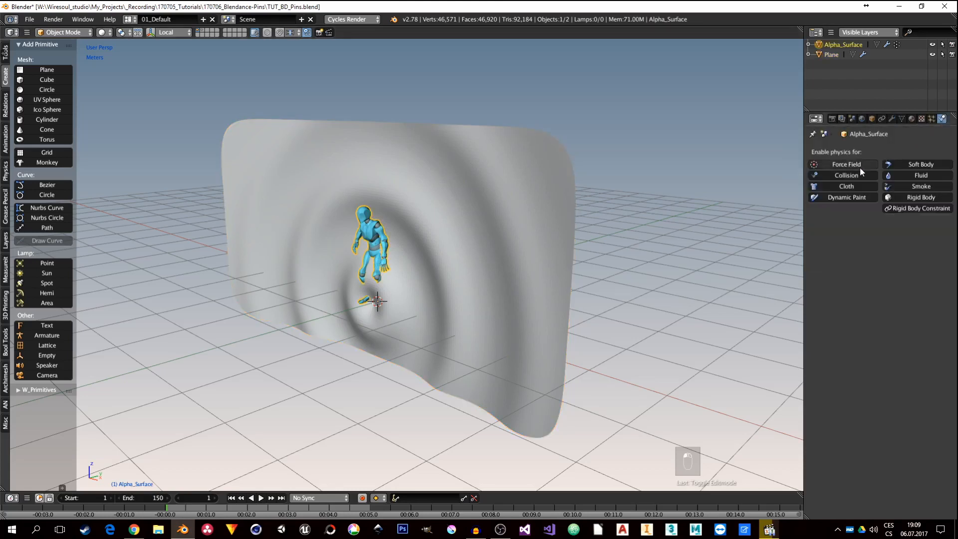
click(835, 198)
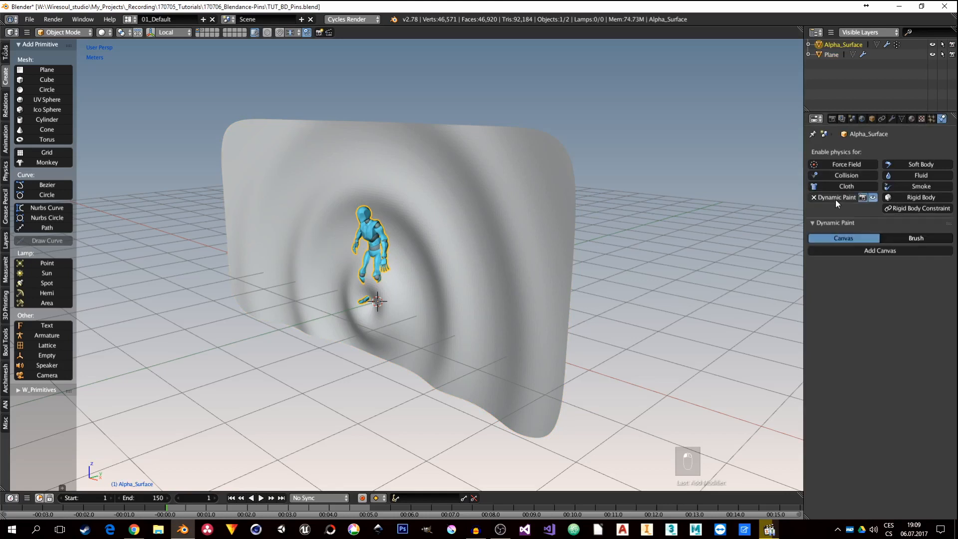
click(900, 238)
click(881, 250)
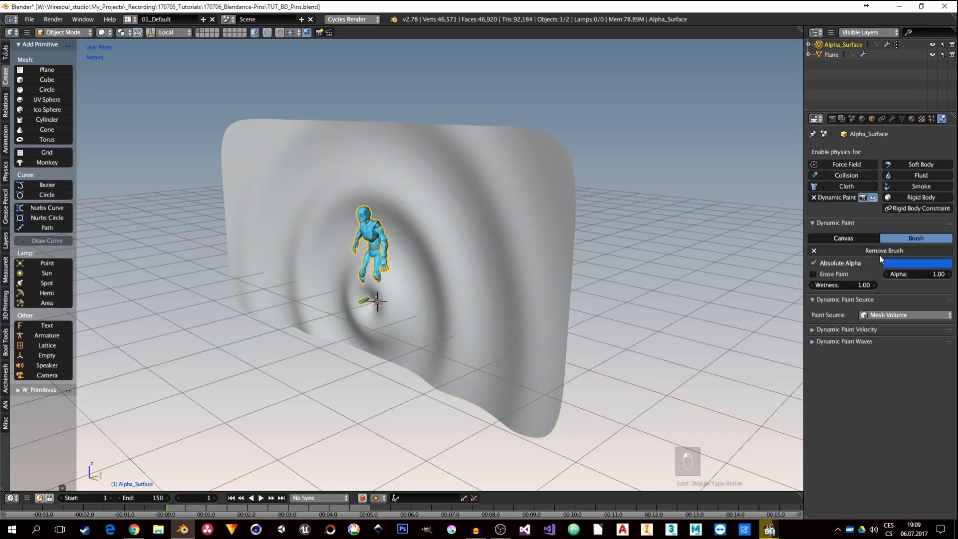
click(813, 262)
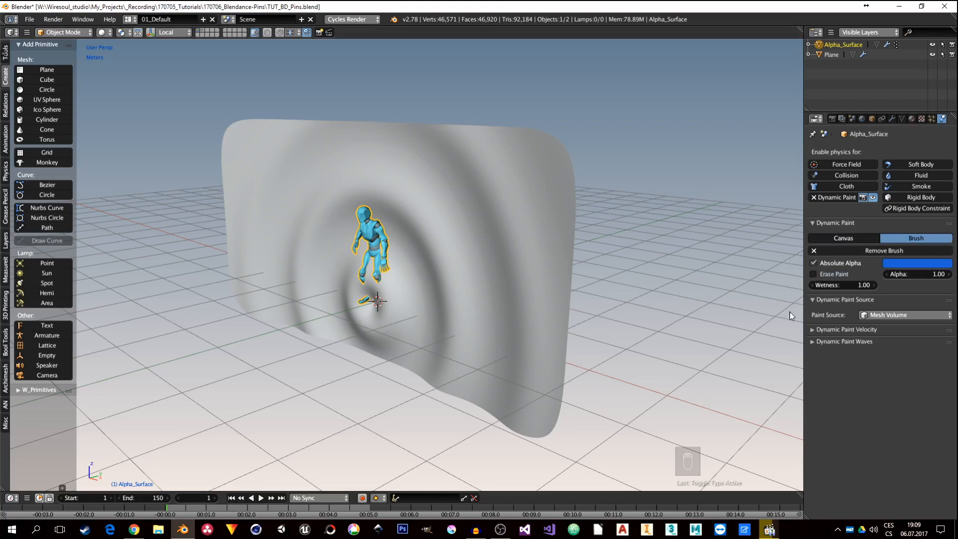
Enable Dynamic Paint on the wall plane, add it as a canvas and set its surface type to Waves
right_click(436, 230)
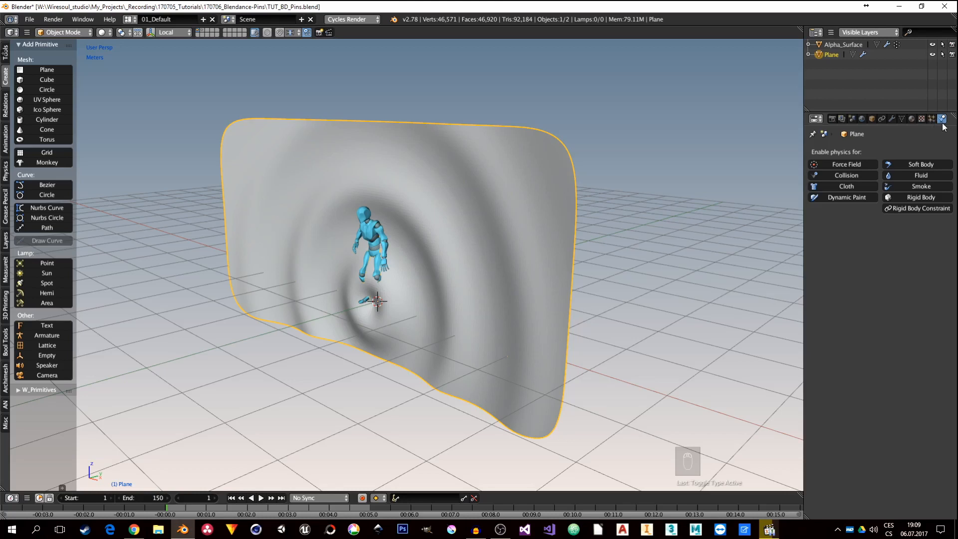
click(834, 198)
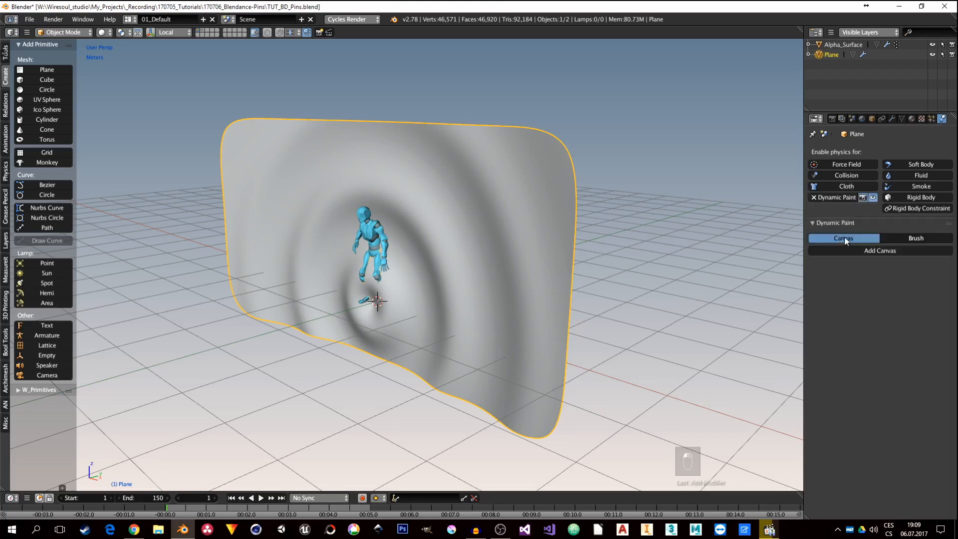
click(873, 252)
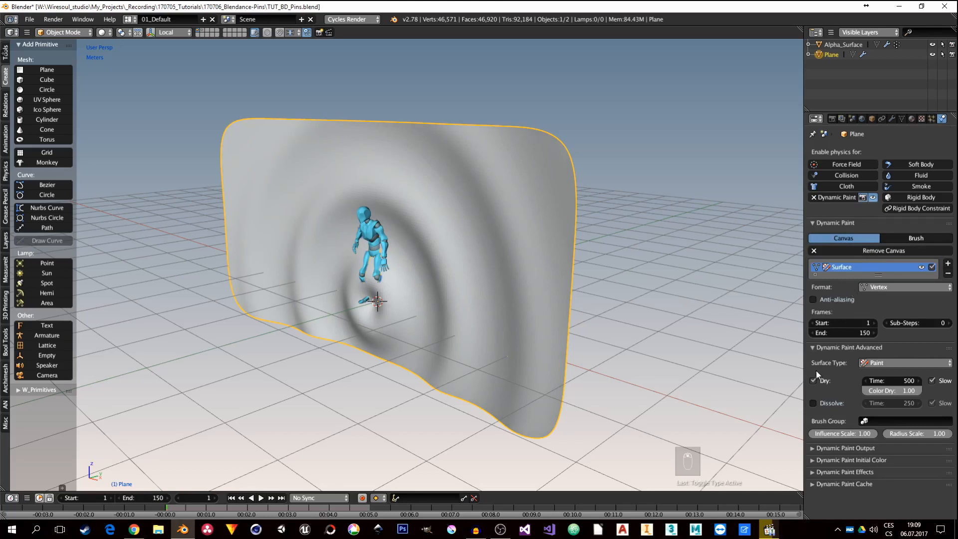
click(884, 363)
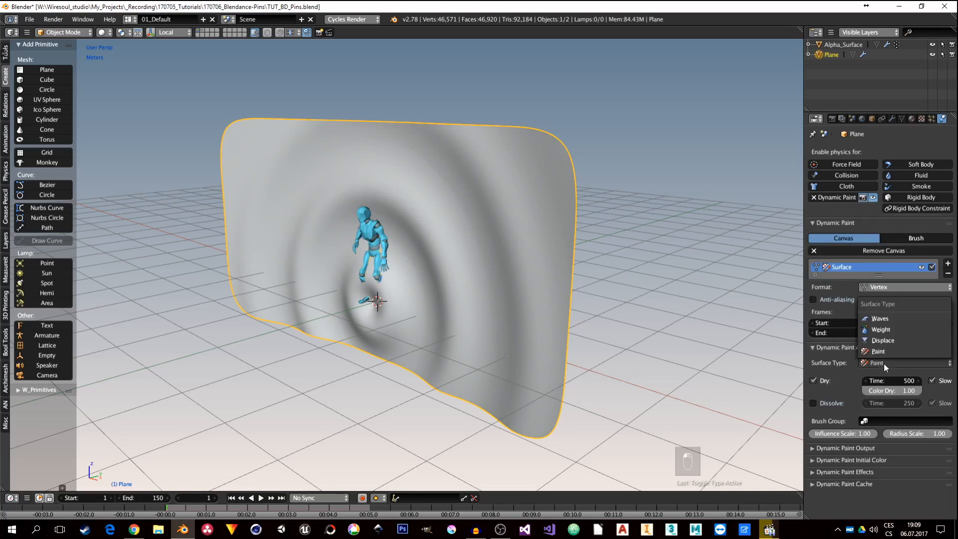
click(885, 319)
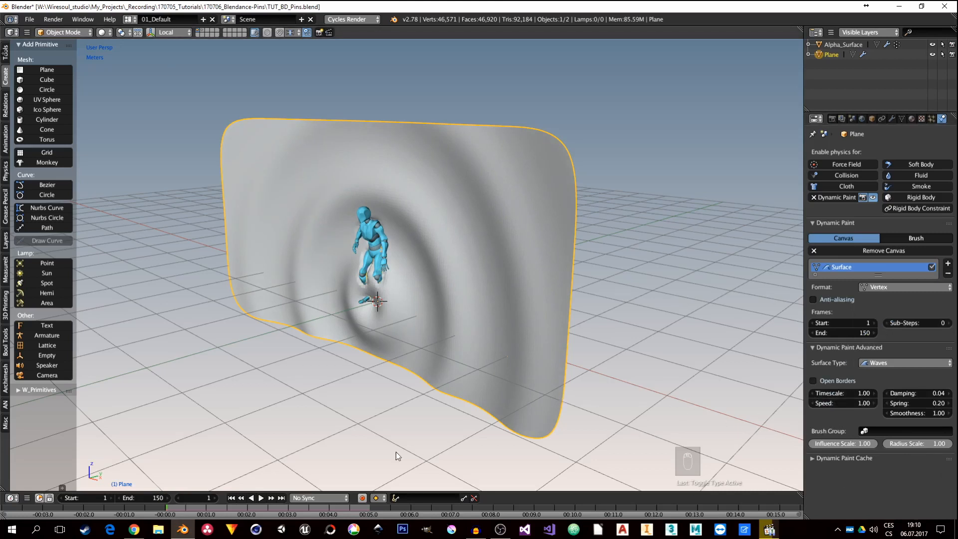
middle_drag(353, 444, 394, 298)
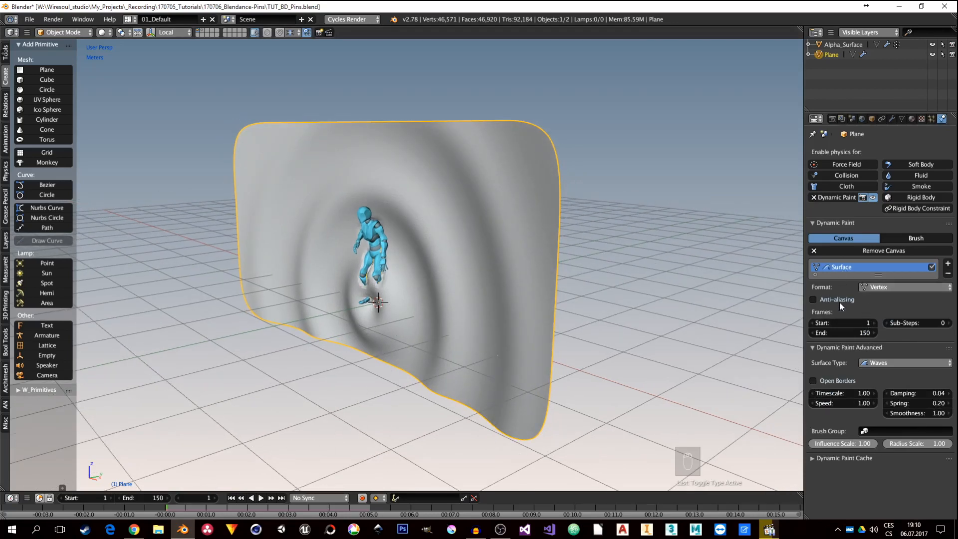
Name the wall's Dynamic Paint cache Waves02 and bake all dynamics
click(812, 221)
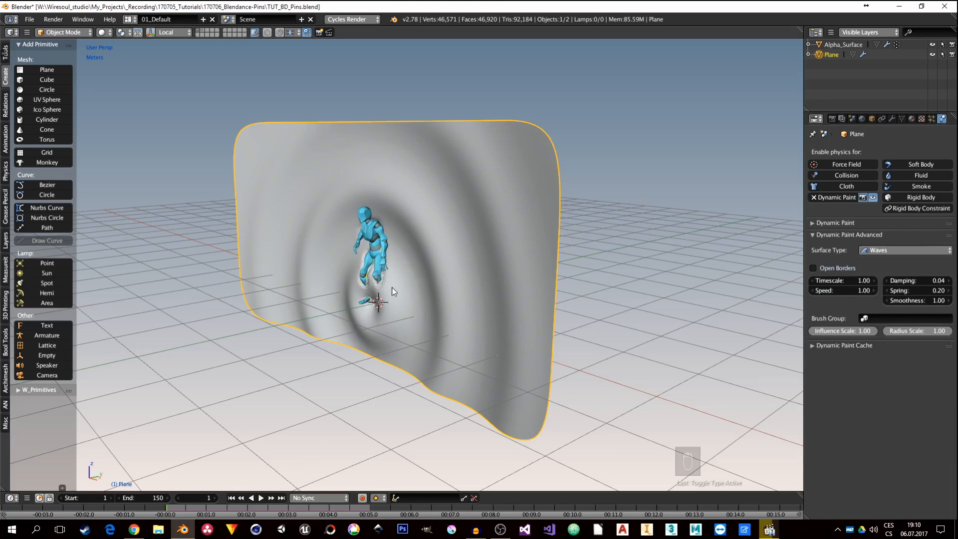
click(812, 345)
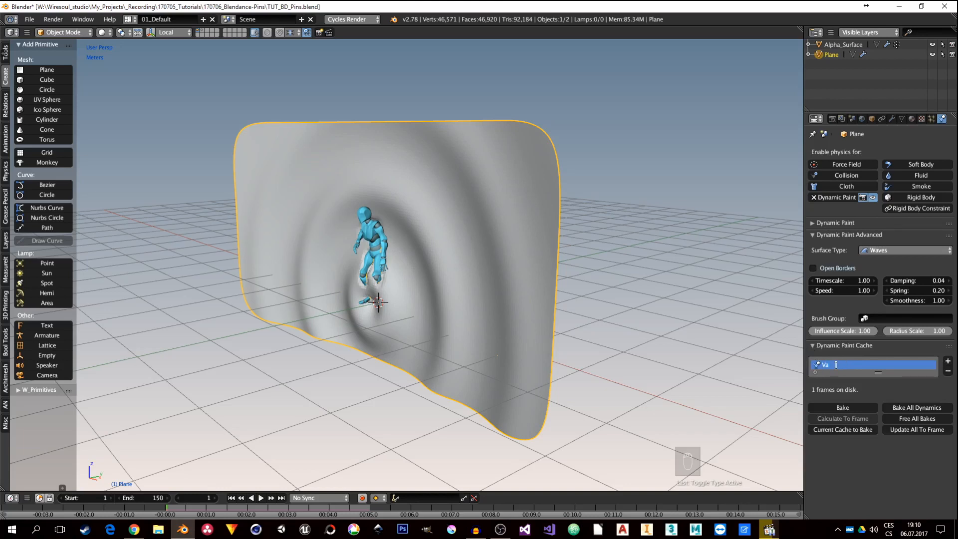
key(BackSpace)
key(BackSpace)
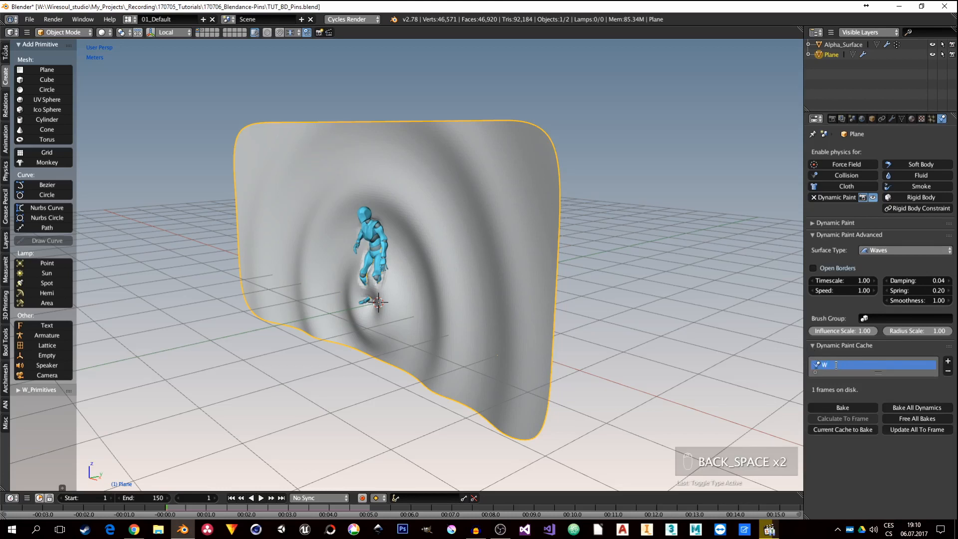
text(Waves02)
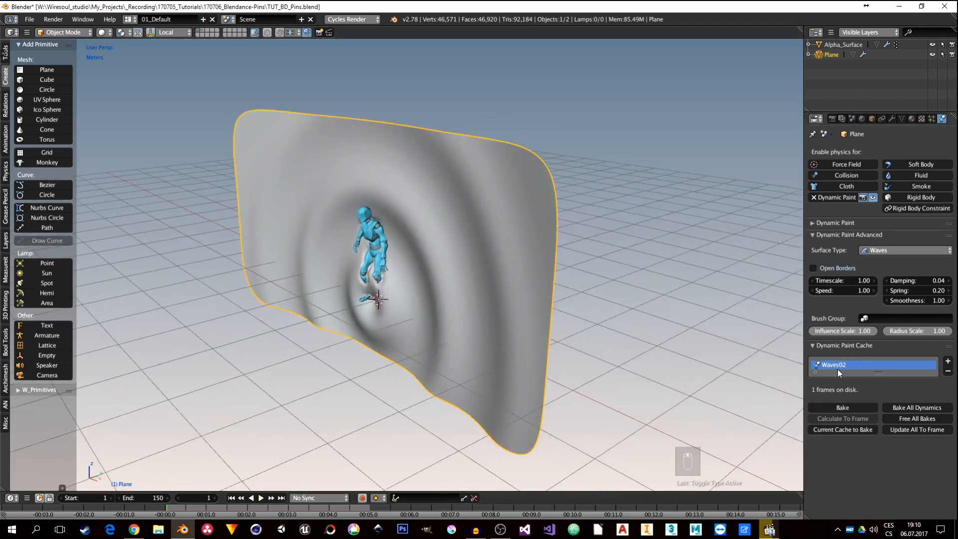
click(909, 408)
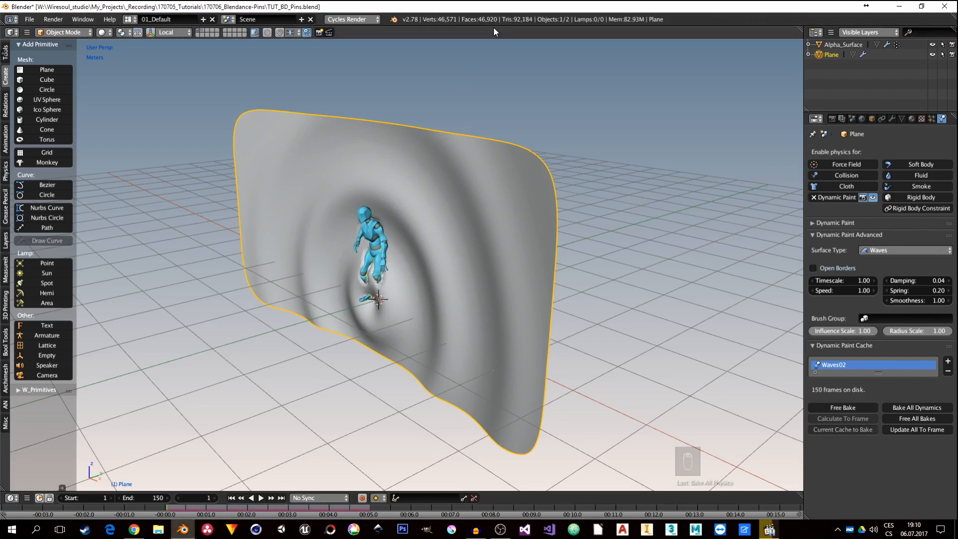
Play back the baked waves from several angles, then stop and return to the first frame
middle_drag(376, 307, 385, 306)
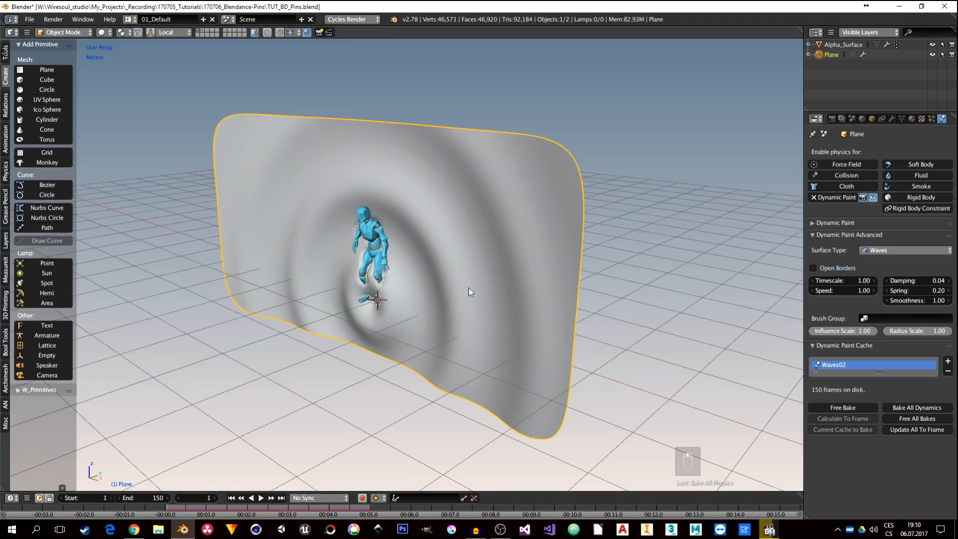
click(261, 498)
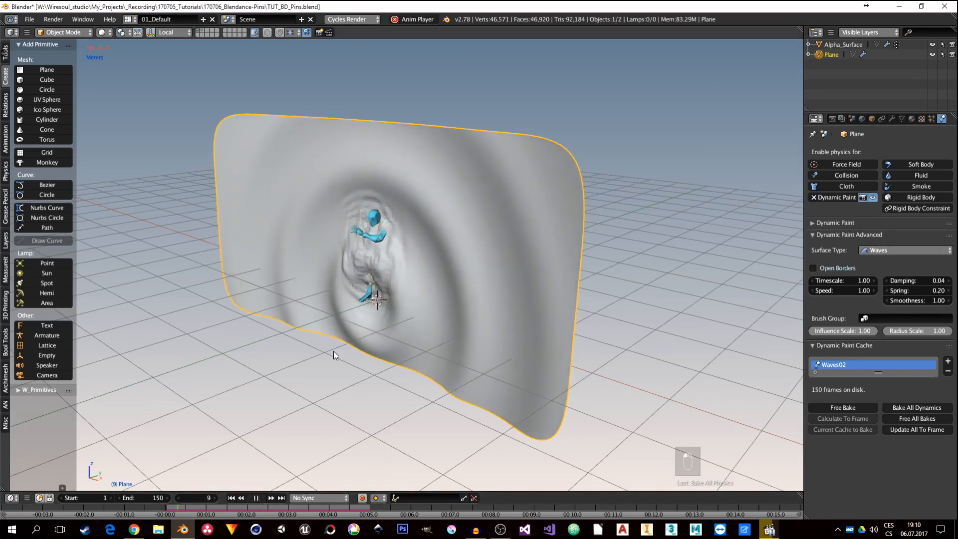
mouse_move(376, 298)
middle_down()
mouse_move(385, 297)
mouse_move(373, 280)
middle_up()
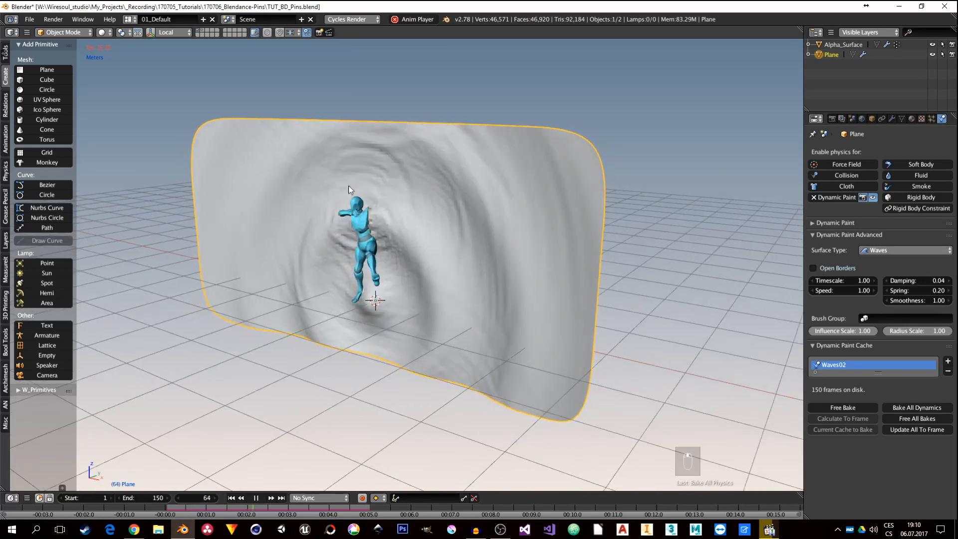
middle_drag(402, 235, 366, 173)
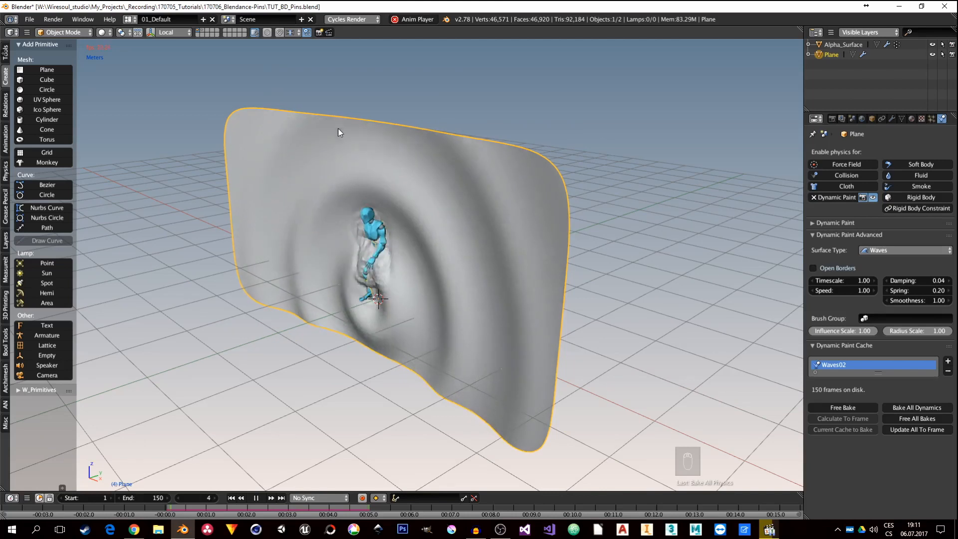
click(255, 498)
click(232, 499)
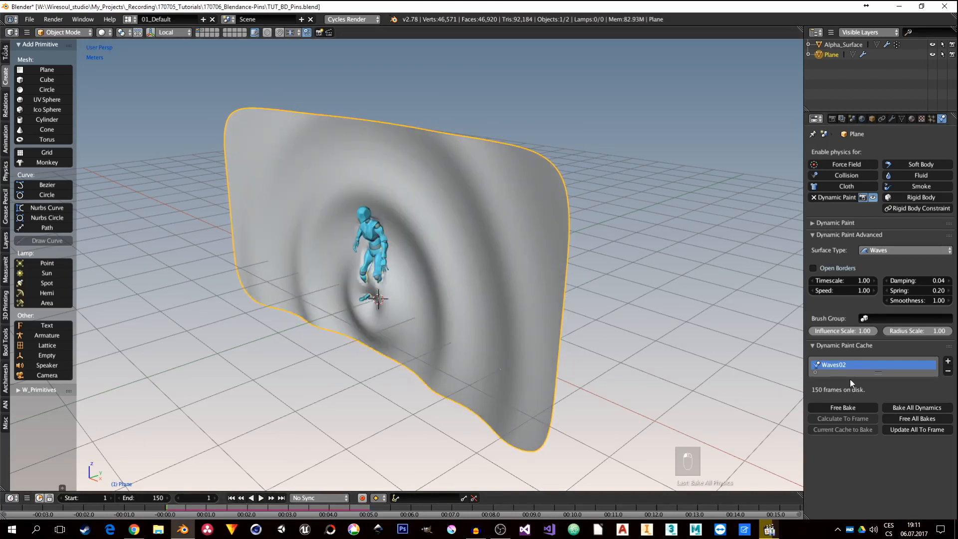
Free the Waves02 bake, enable Open Borders for the waves and bake all dynamics again
click(843, 406)
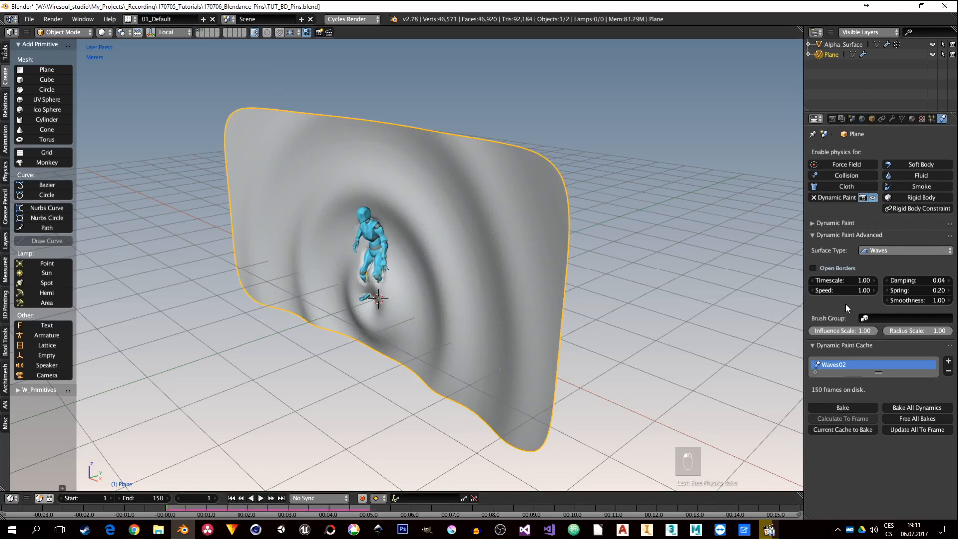
click(813, 267)
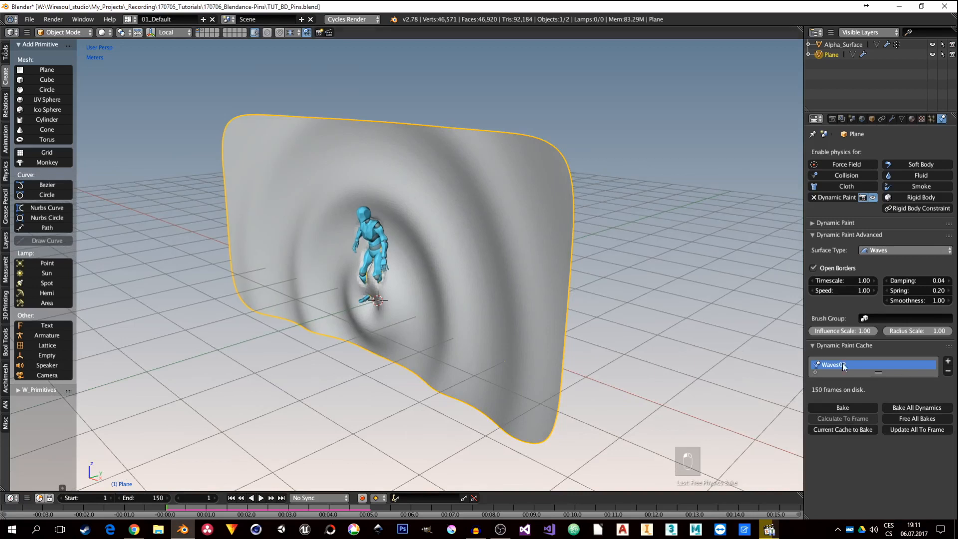
click(906, 406)
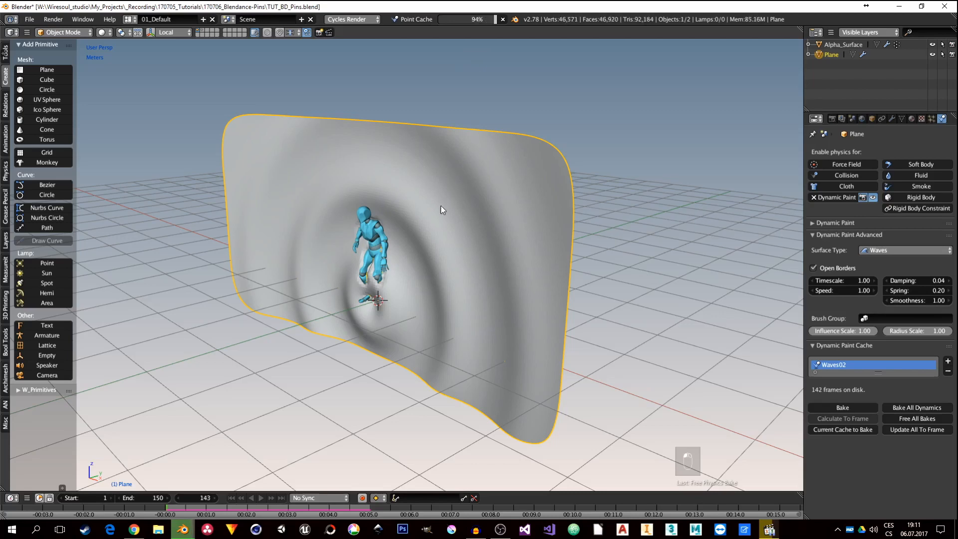
Play back the rebaked waves and compare the wall's shape at the last and first frames
middle_drag(415, 238, 444, 226)
click(261, 498)
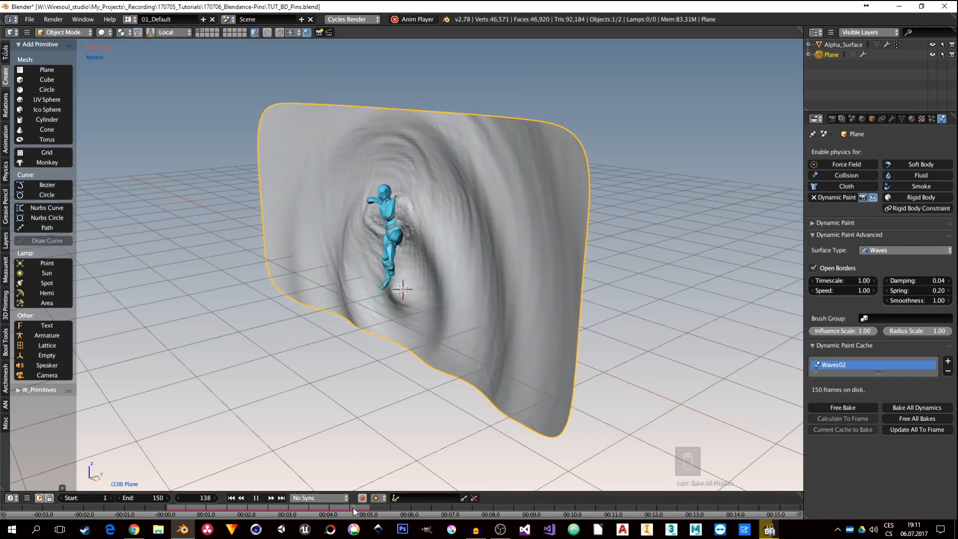
click(256, 498)
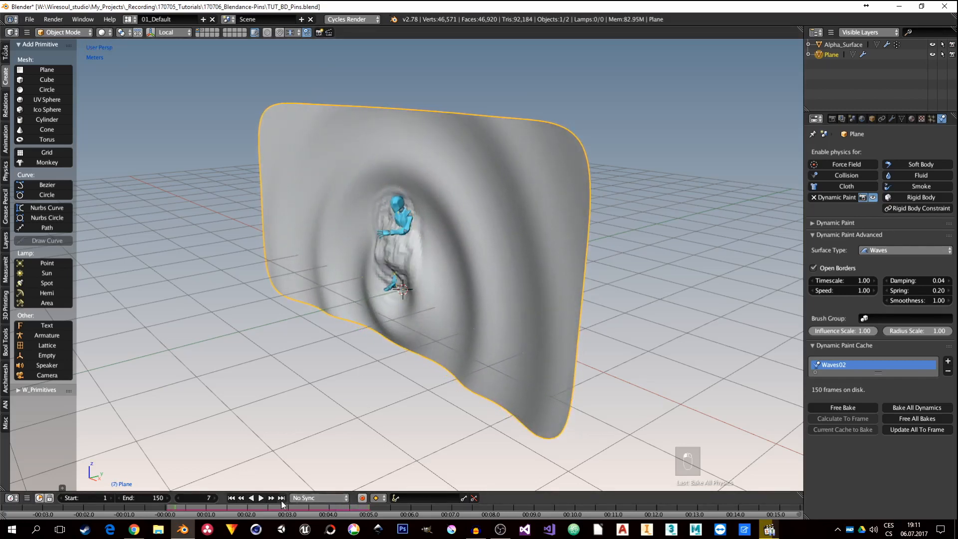
click(281, 498)
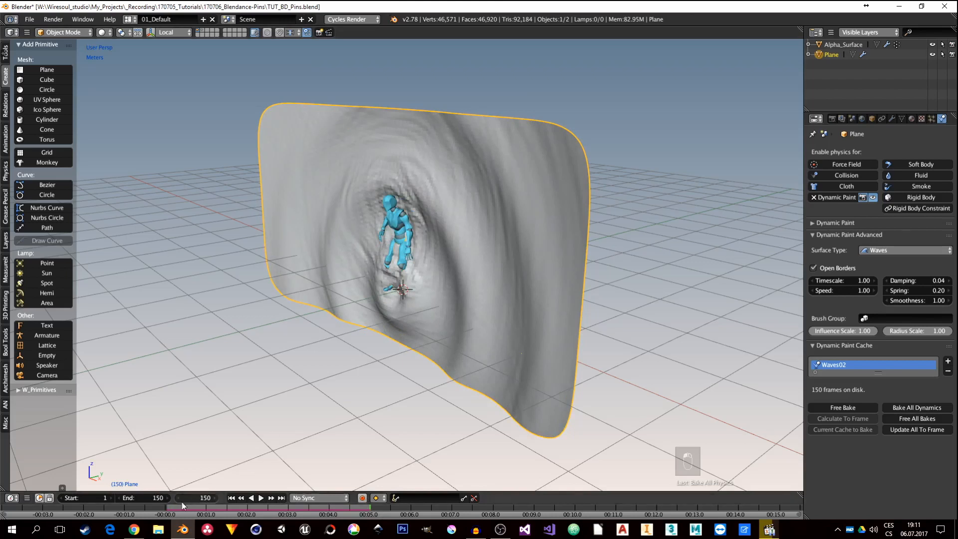
click(232, 499)
middle_drag(382, 309, 373, 248)
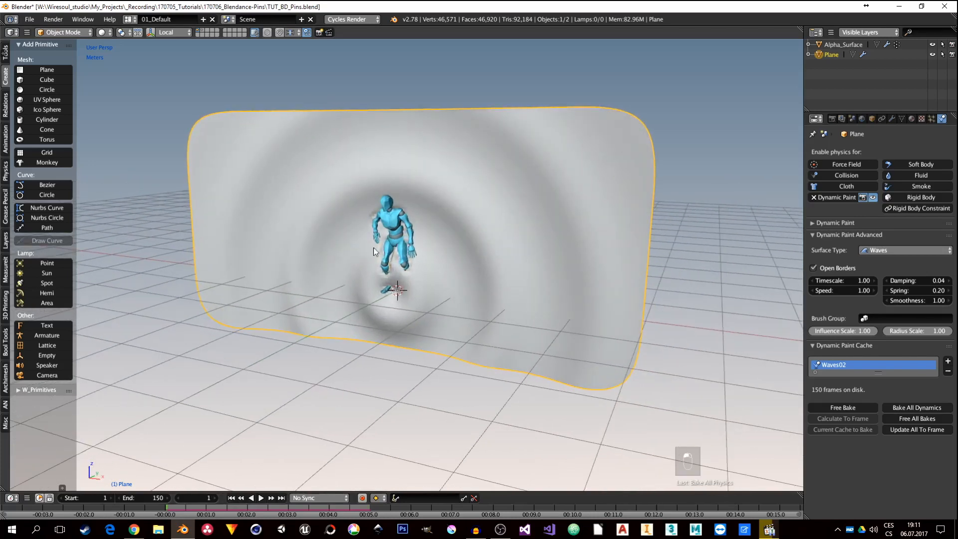
Set the animation's start frame to 76 and jump to that frame
click(96, 493)
text(76)
key(Return)
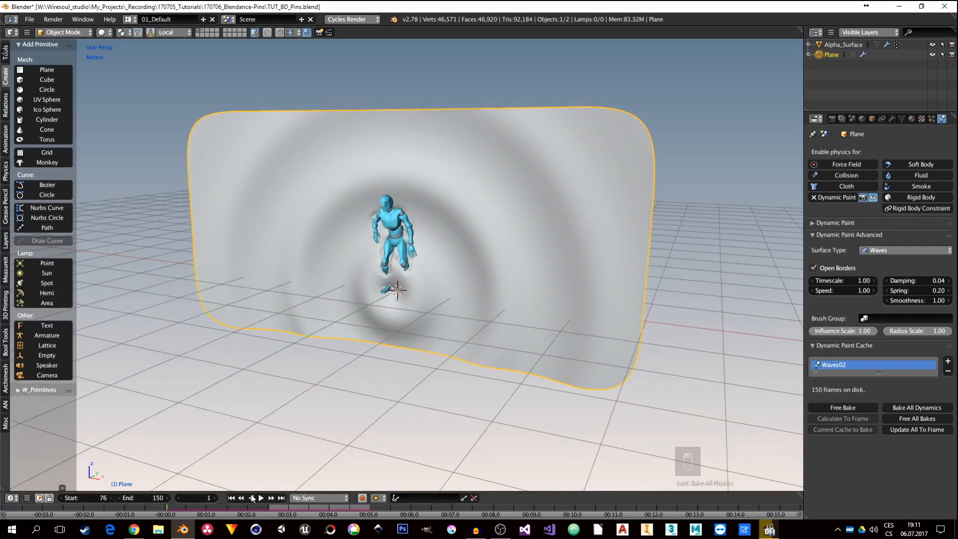
click(269, 507)
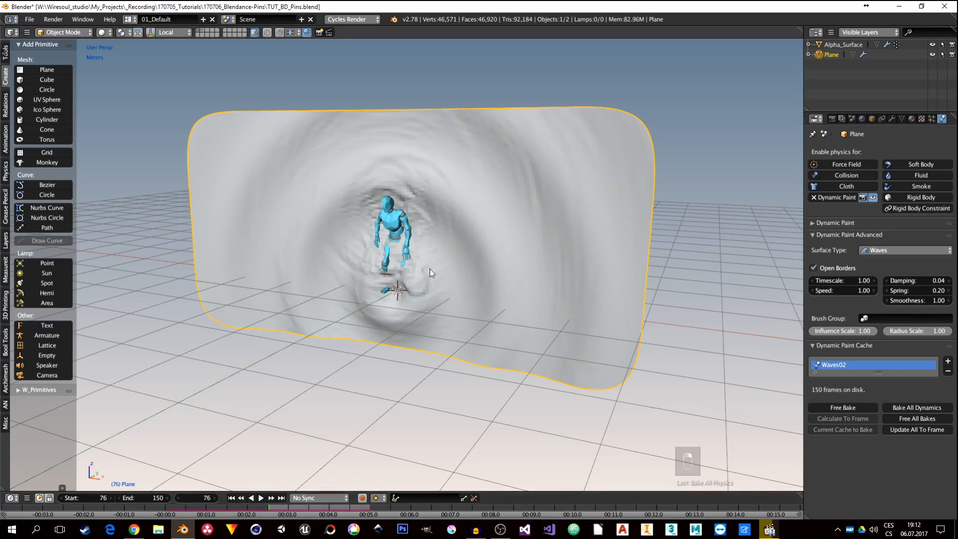
middle_drag(430, 268, 430, 205)
middle_drag(355, 242, 375, 259)
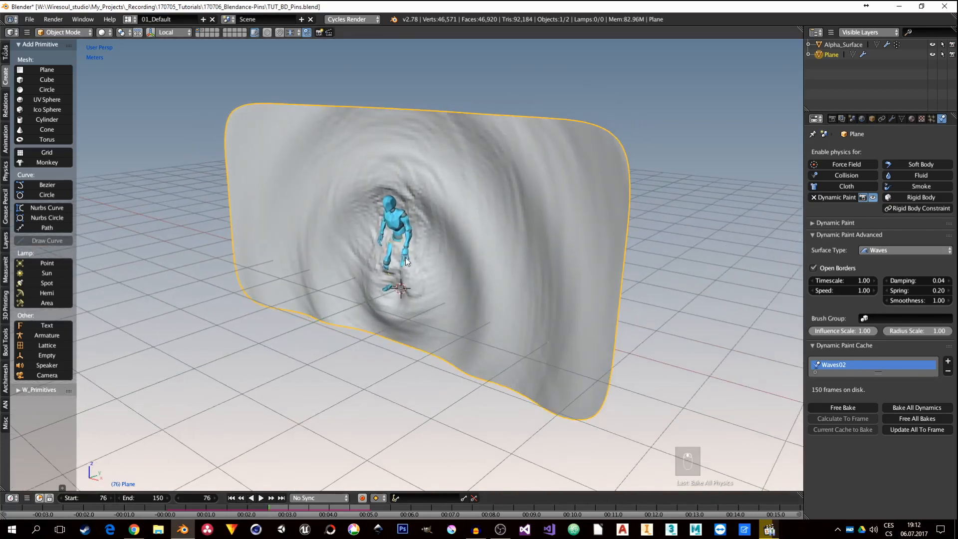
Play the shortened loop, set the playback sync mode to Frame Dropping, and stop playback after checking the waves
click(261, 498)
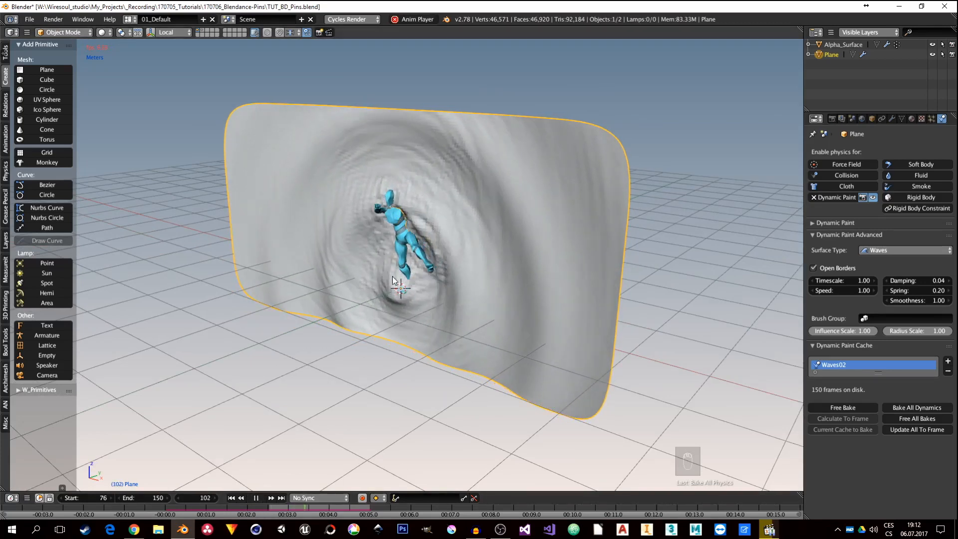
middle_drag(430, 284, 405, 268)
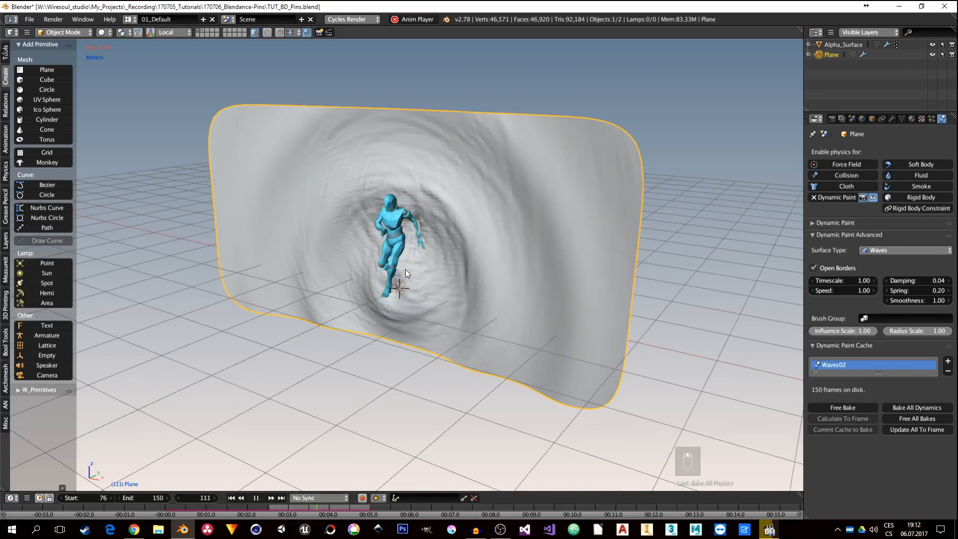
click(317, 498)
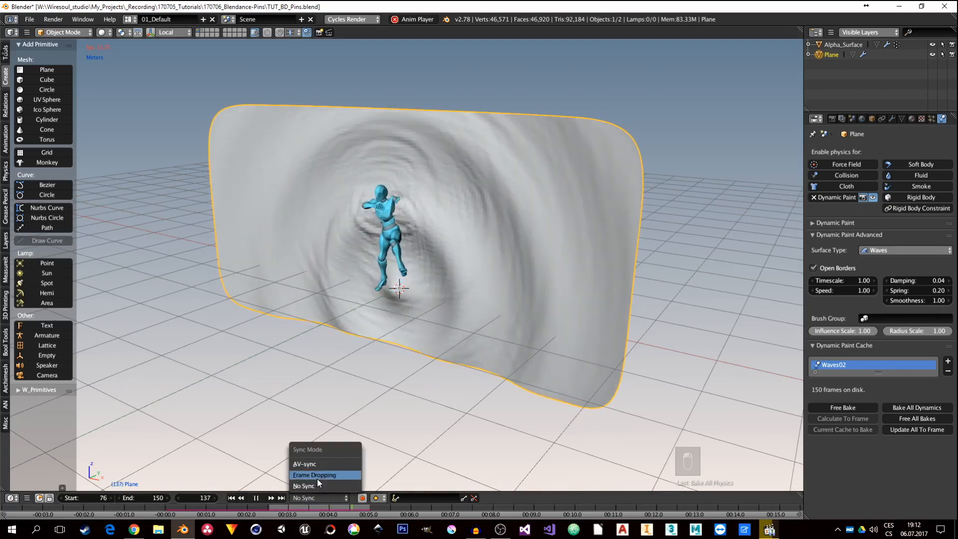
click(318, 477)
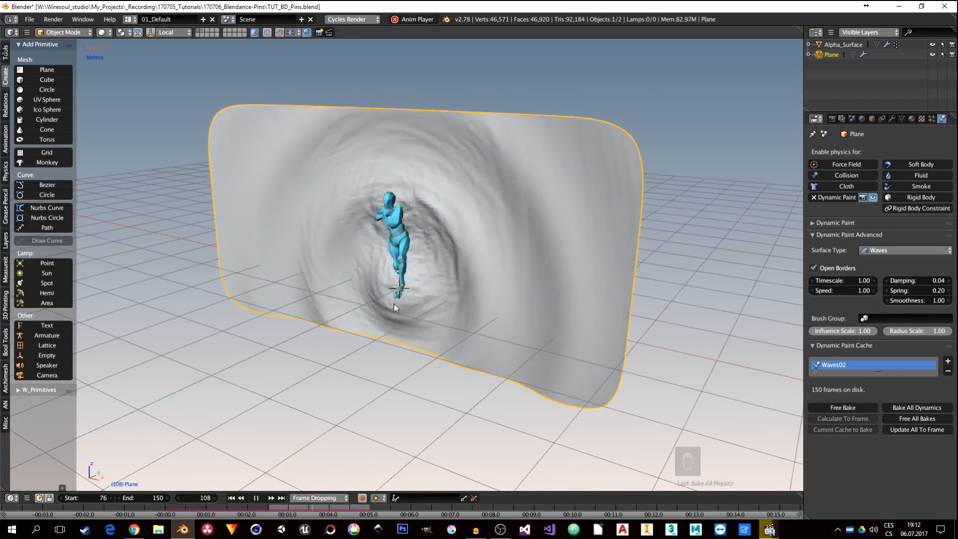
mouse_move(393, 303)
middle_down()
mouse_move(382, 304)
mouse_move(402, 301)
middle_up()
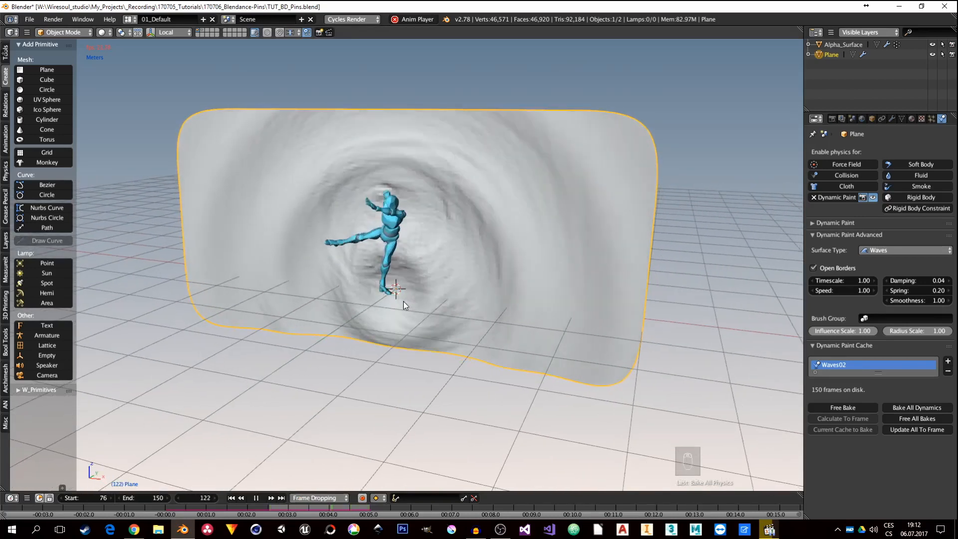
middle_drag(401, 299, 376, 264)
scroll(375, 264, up, 1)
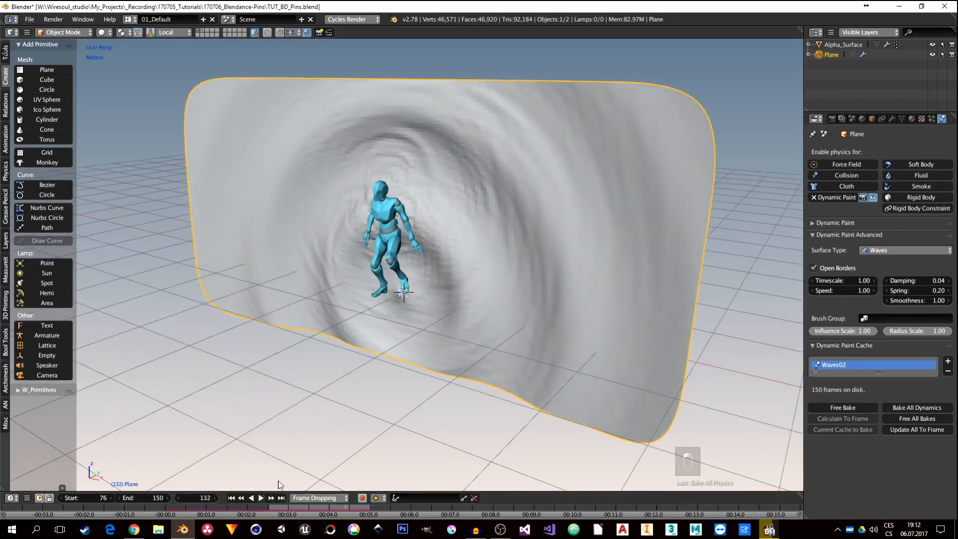
key(alt+a)
Duplicate the wall plane and place the copy in front of the dancer along the negative global Y axis
middle_drag(406, 250, 421, 267)
scroll(421, 225, up, 1)
middle_drag(424, 216, 417, 219)
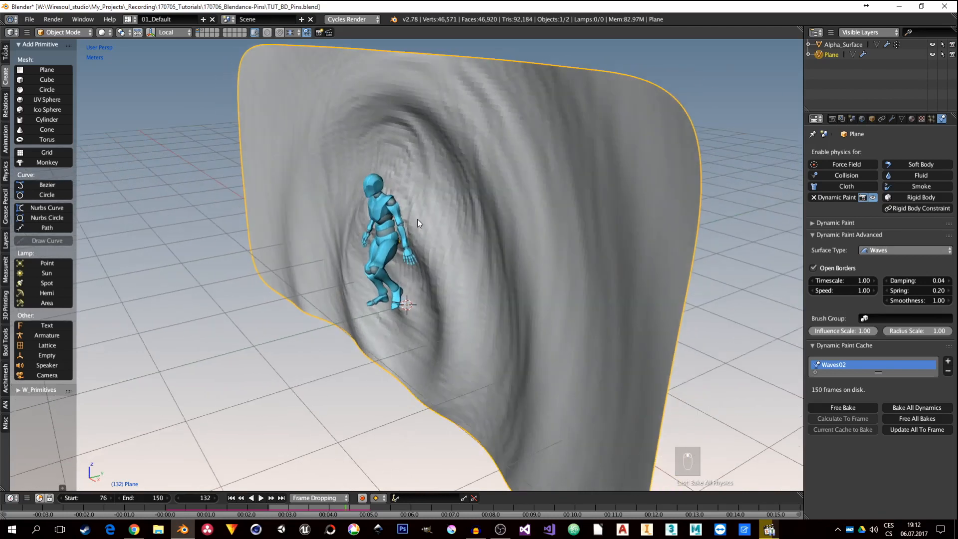
middle_drag(432, 270, 418, 265)
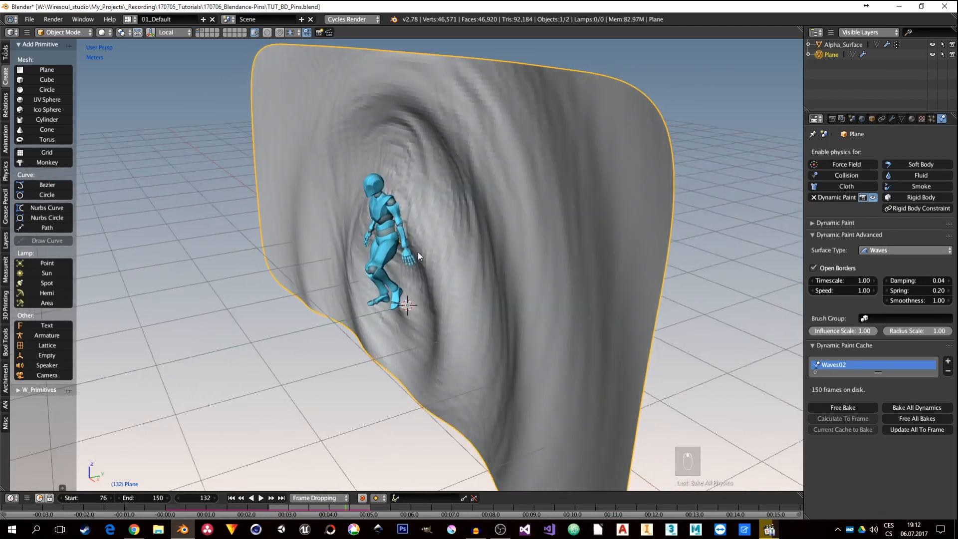
scroll(439, 239, down, 4)
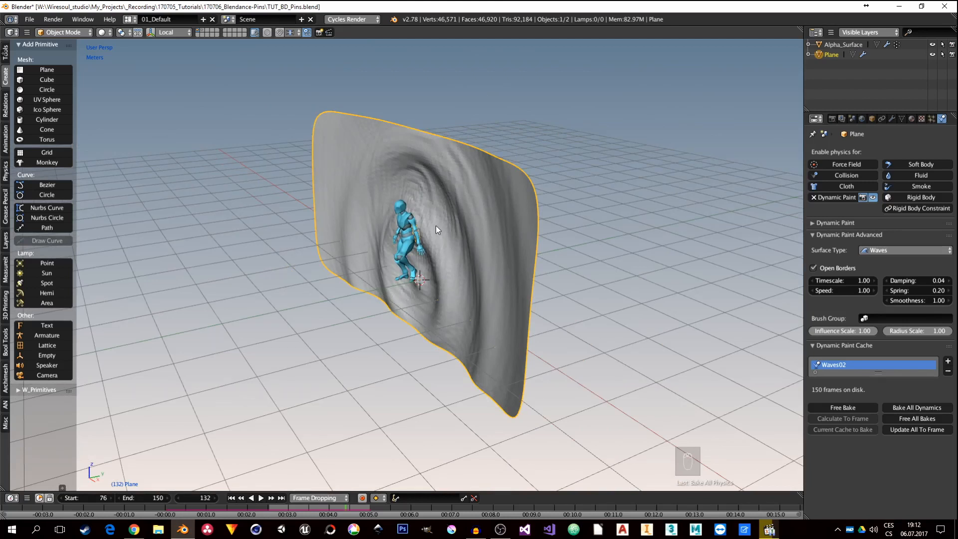
key(shift+d)
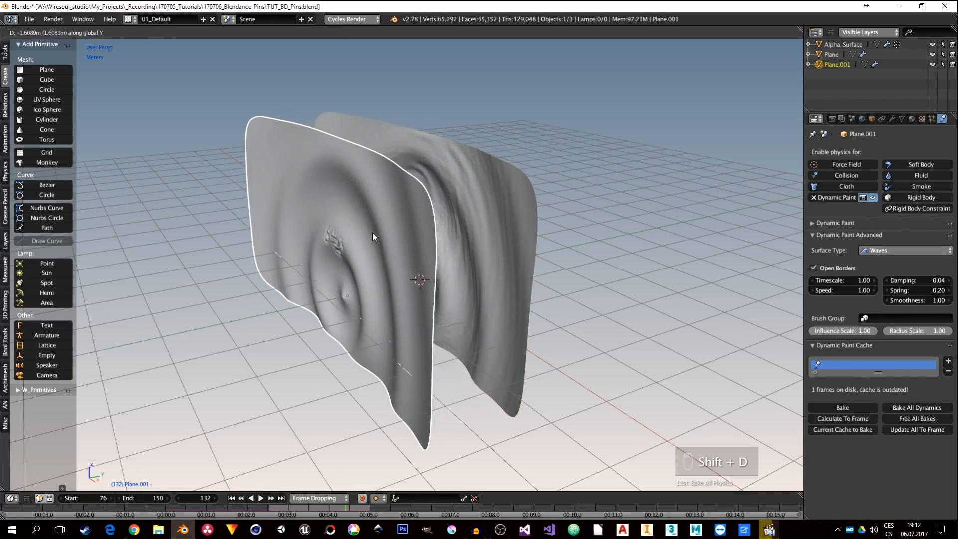
click(359, 241)
middle_drag(394, 271, 412, 296)
Remove the first Subsurf modifier from the wall copy, go back to the physics settings and reselect the original wall
click(892, 119)
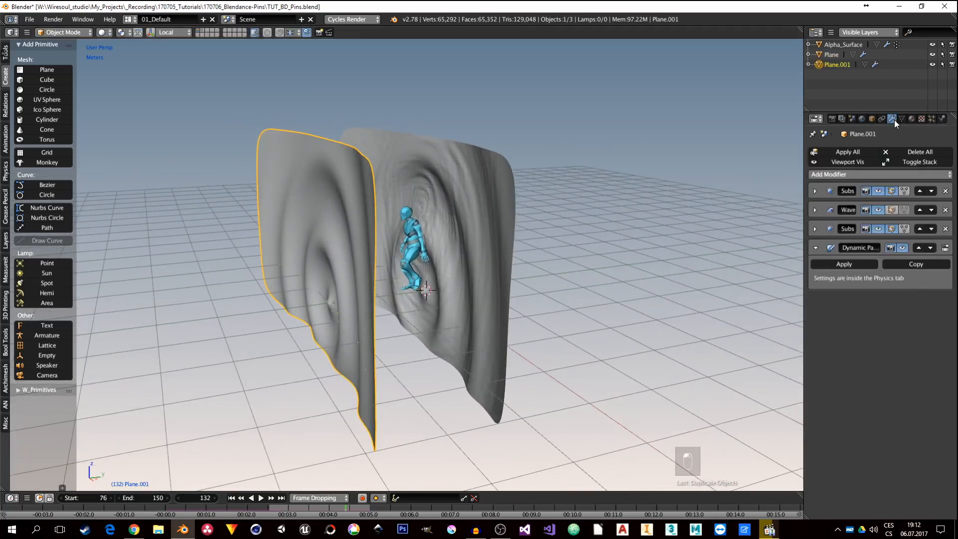
click(945, 191)
click(942, 119)
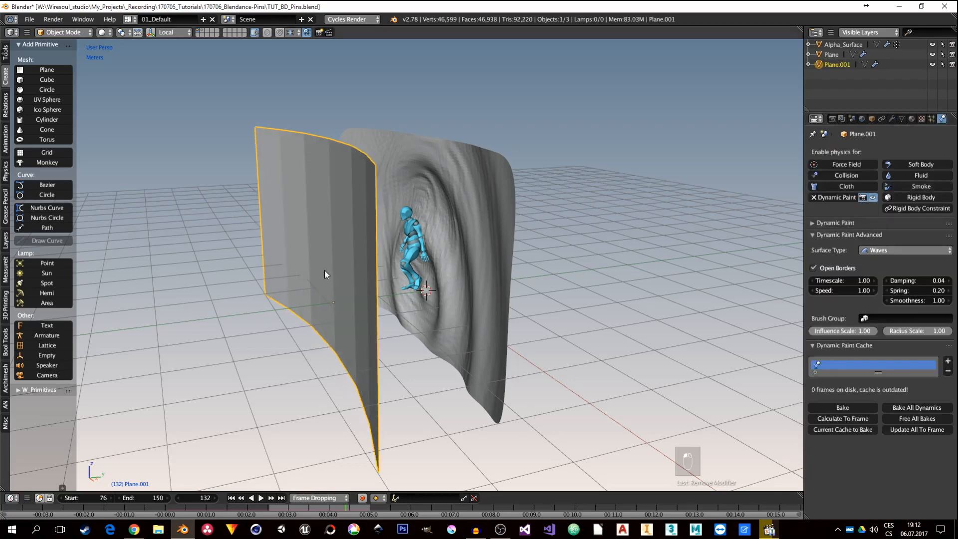
middle_drag(324, 269, 352, 224)
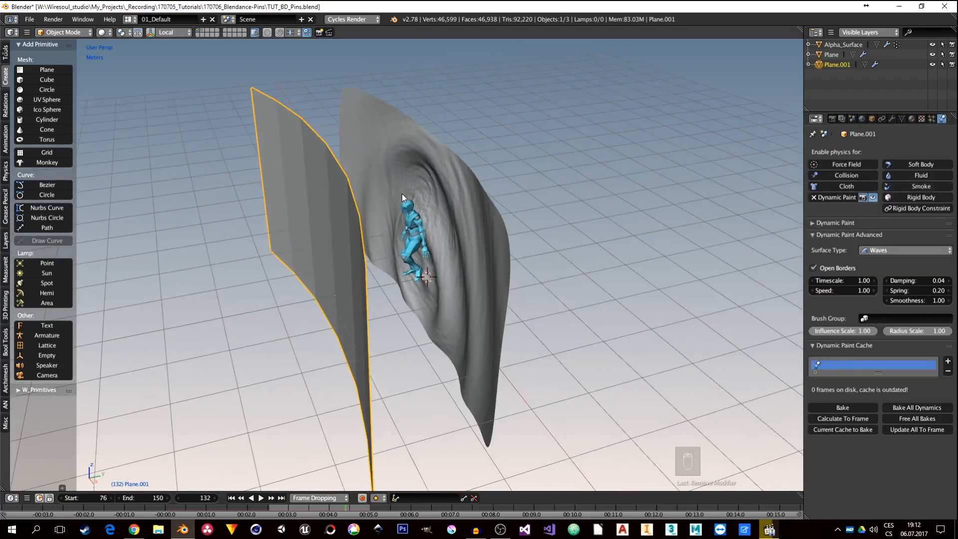
right_click(412, 227)
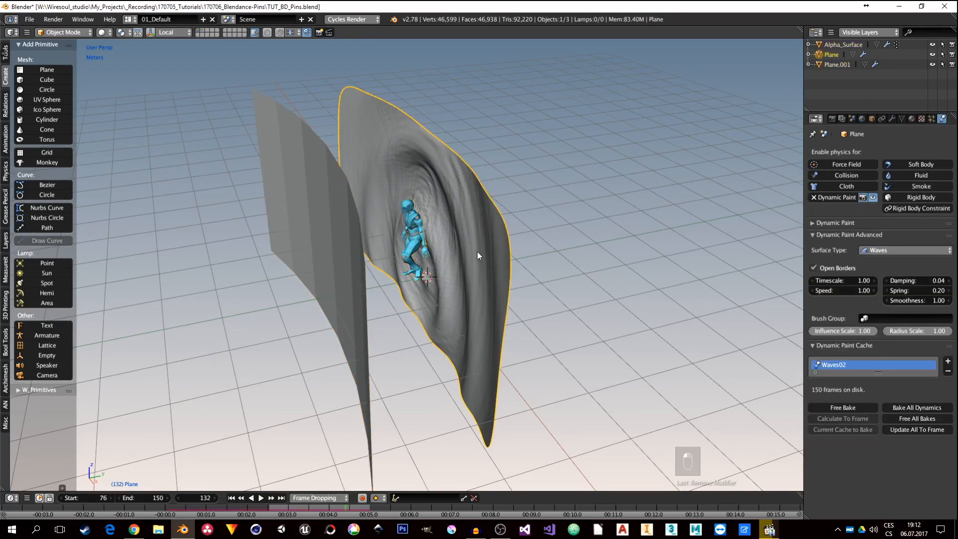
middle_drag(435, 271, 418, 255)
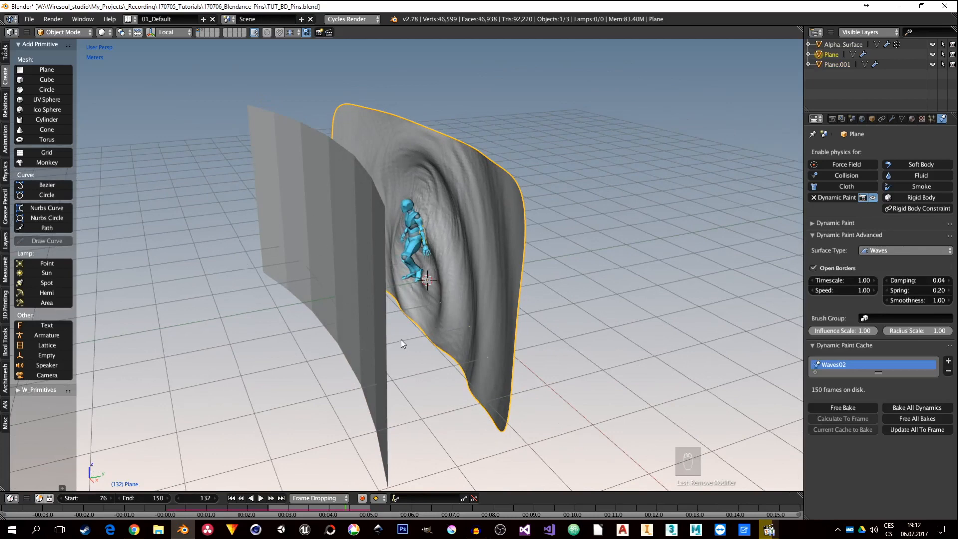
Rename the original wave-deformed wall behind the dancer as BackPlane
middle_drag(400, 340, 391, 336)
right_click(326, 248)
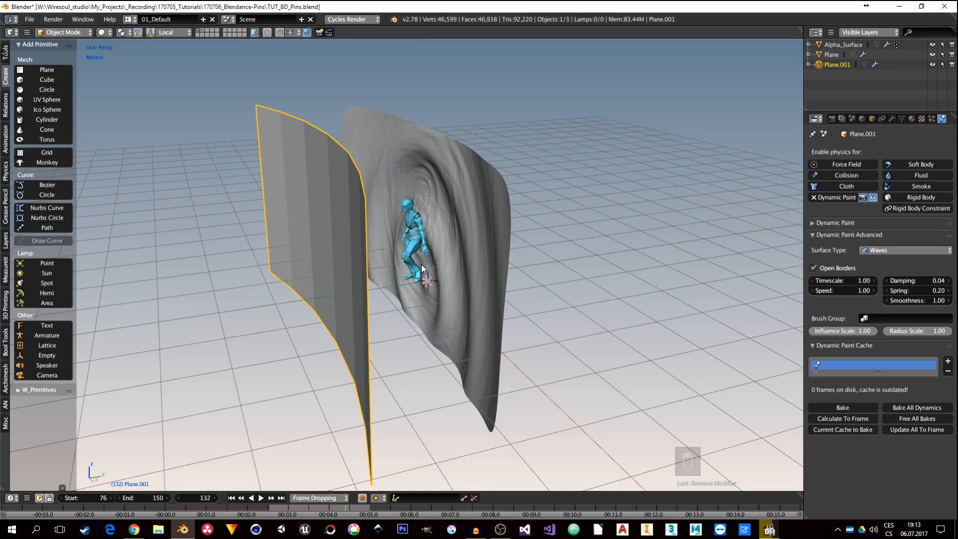
middle_drag(417, 238, 416, 243)
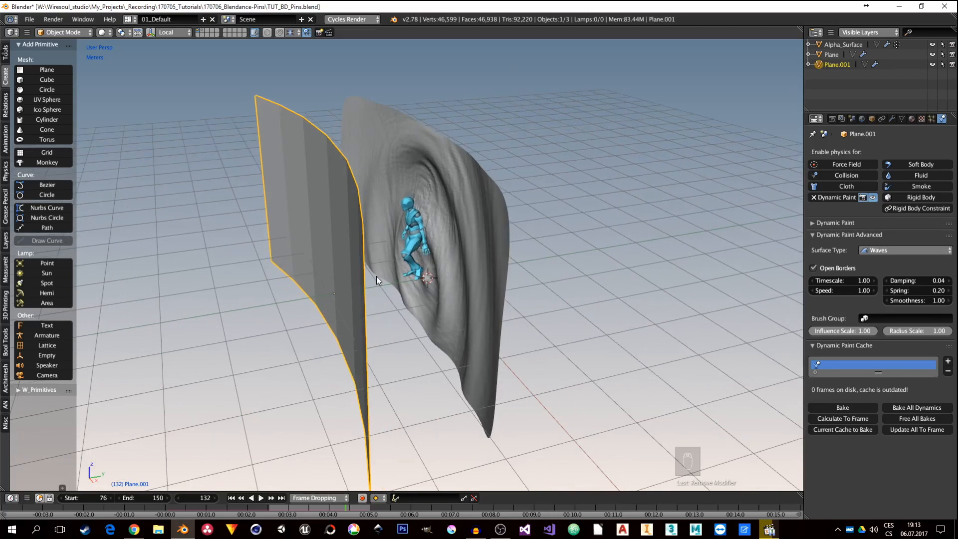
middle_drag(387, 289, 386, 277)
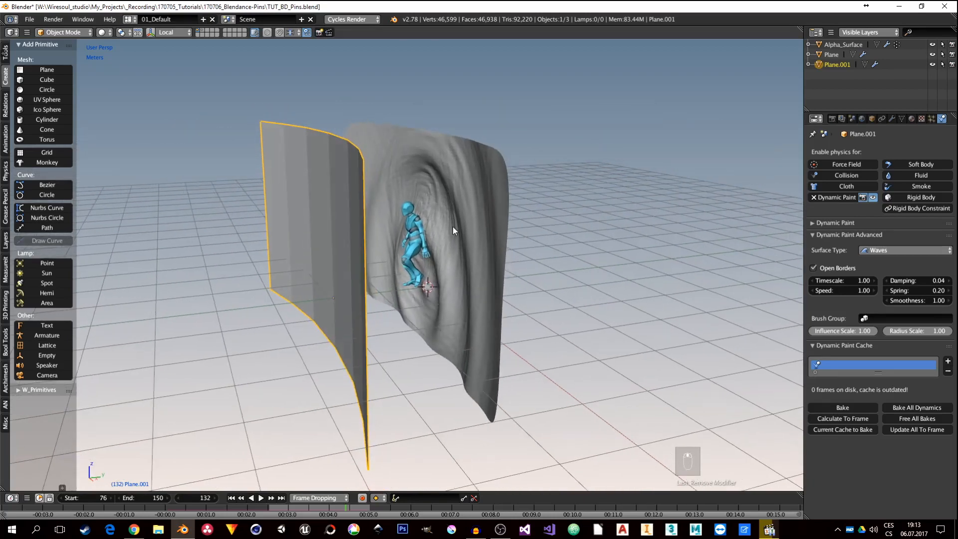
right_click(454, 211)
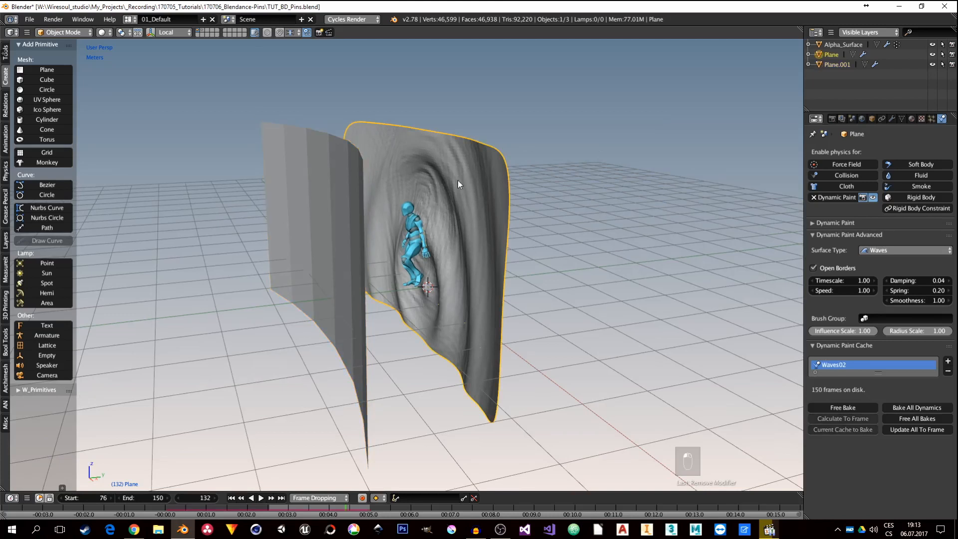
double_click(829, 56)
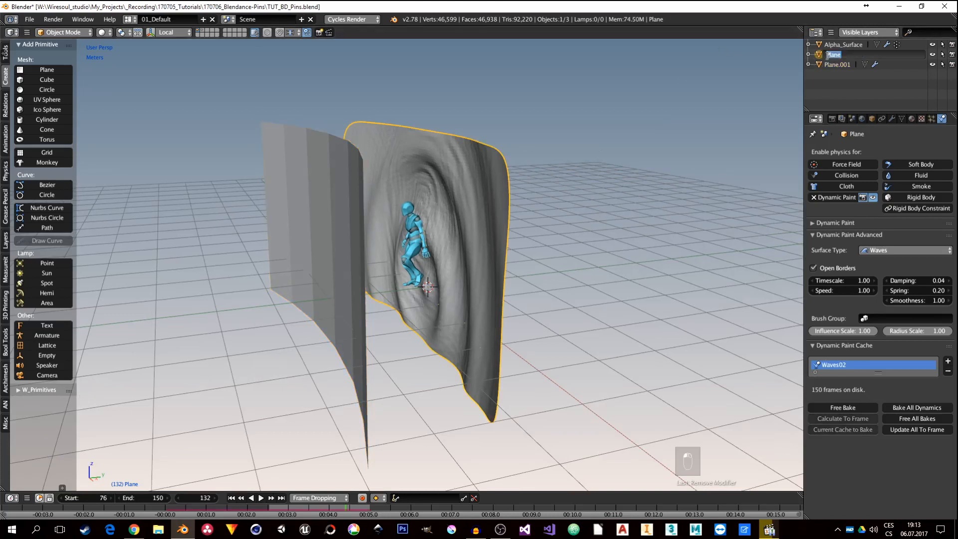
text(BackPlane)
key(Return)
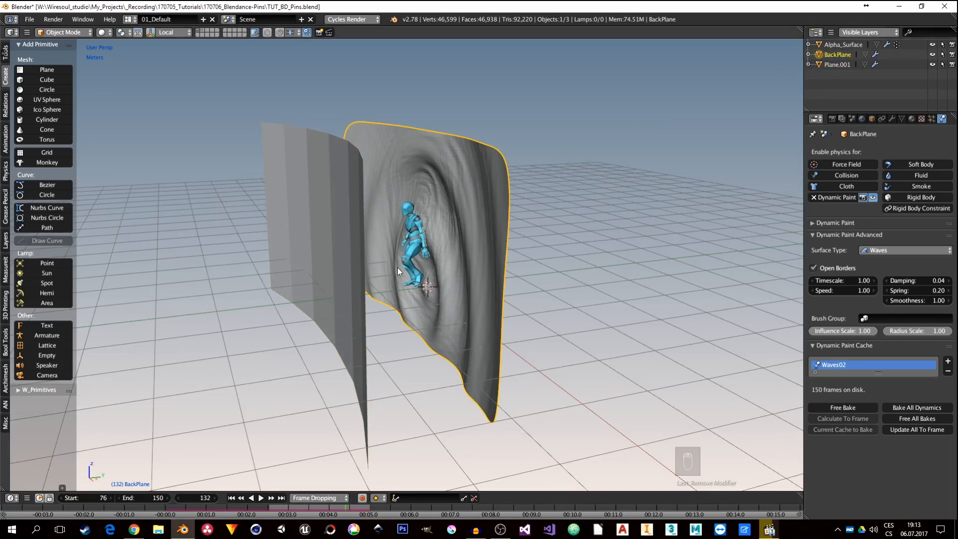
Examine the Dynamic Paint and transform settings of the dancer and BackPlane, along with BackPlane's modifier stack
right_click(416, 231)
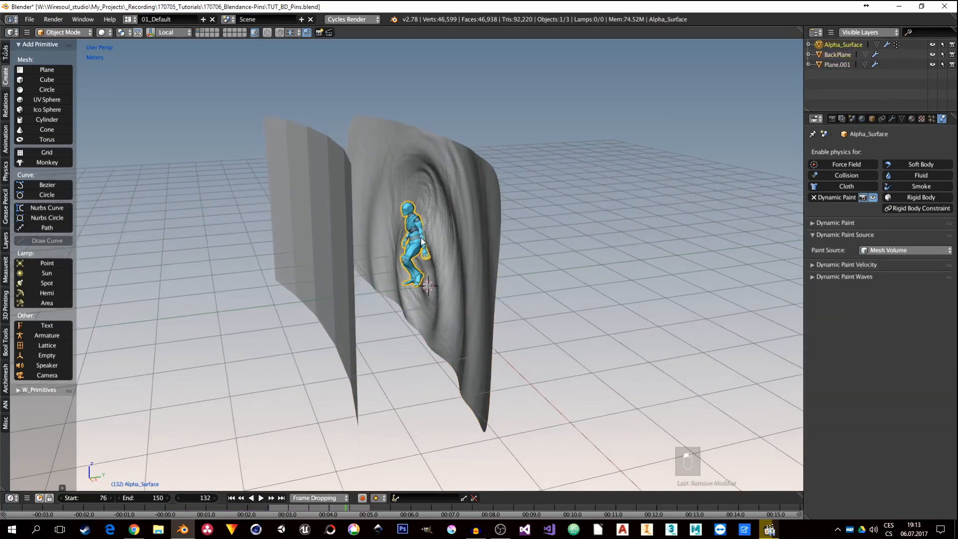
scroll(421, 241, up, 2)
scroll(421, 198, up, 2)
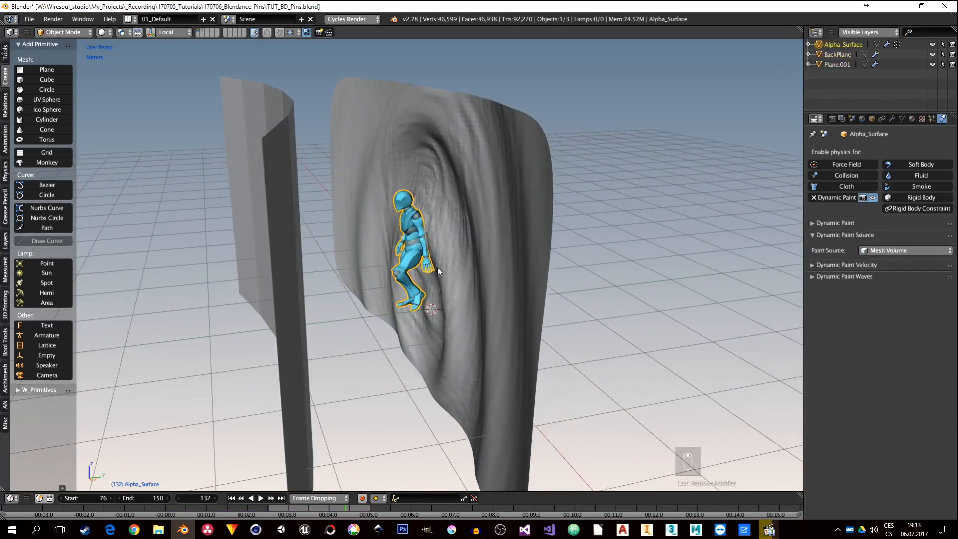
right_click(464, 237)
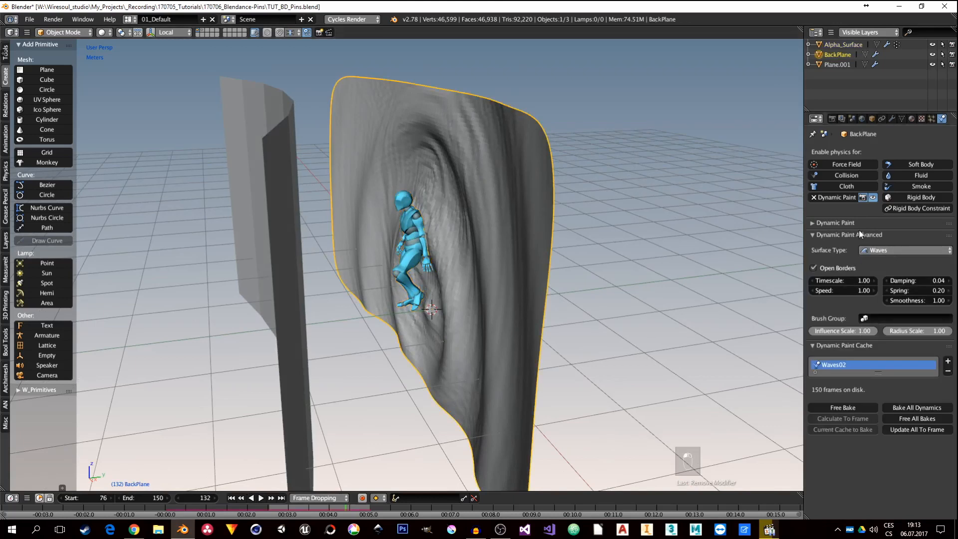
click(891, 119)
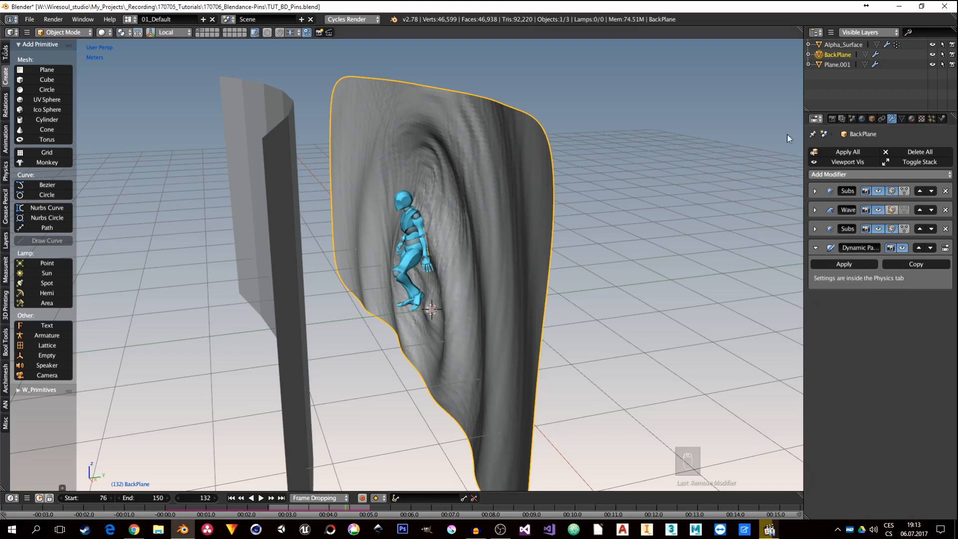
click(872, 119)
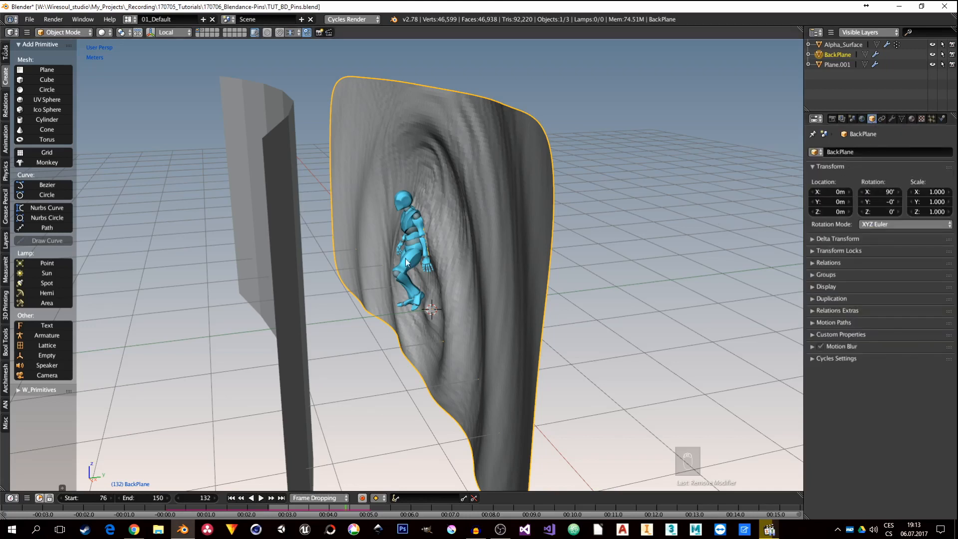
right_click(406, 222)
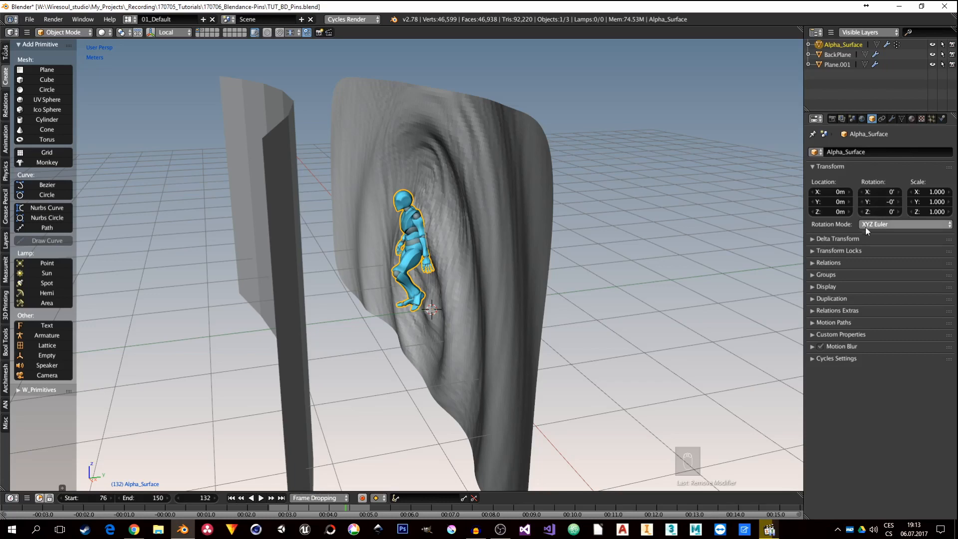
middle_drag(418, 251, 458, 208)
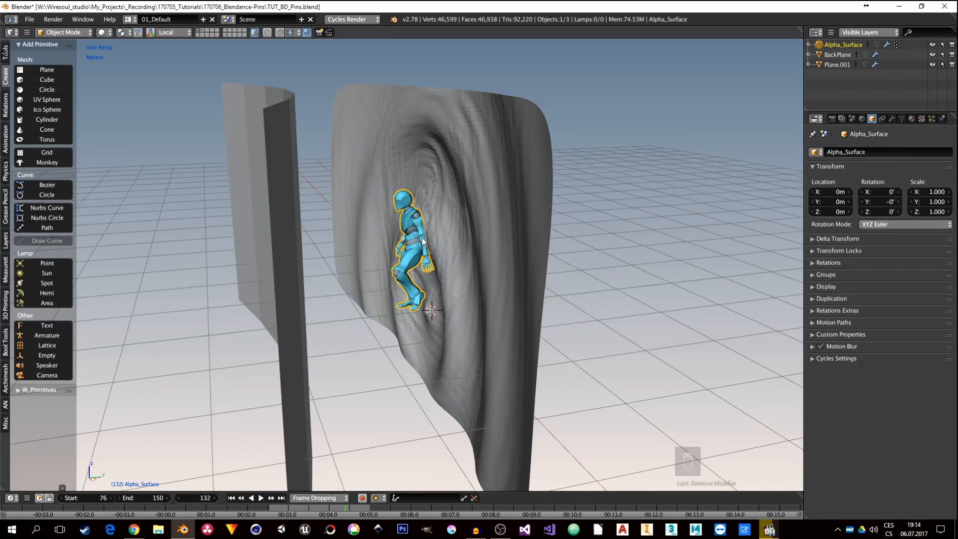
Compare the modifier stacks of the dancer and BackPlane
right_click(416, 219)
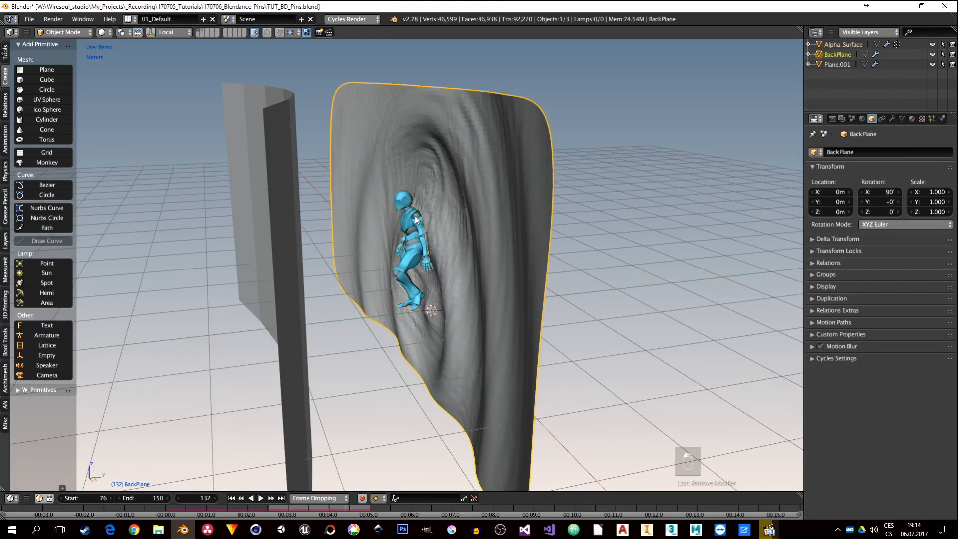
right_click(416, 219)
click(893, 119)
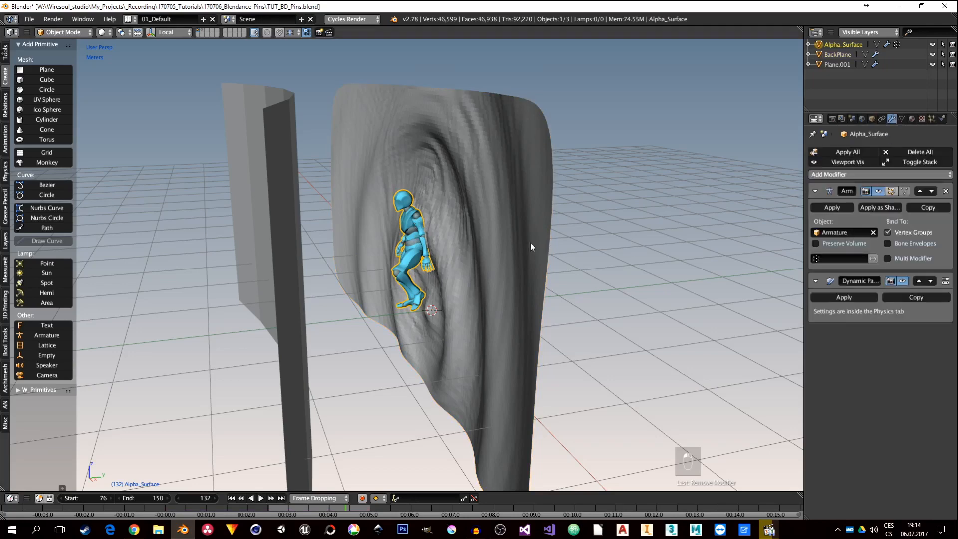
right_click(448, 212)
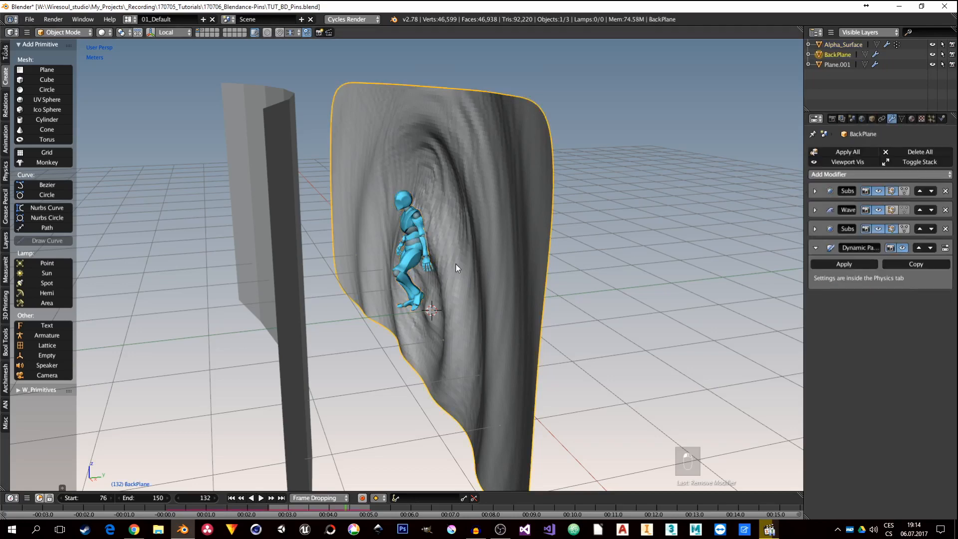
middle_drag(441, 277, 443, 279)
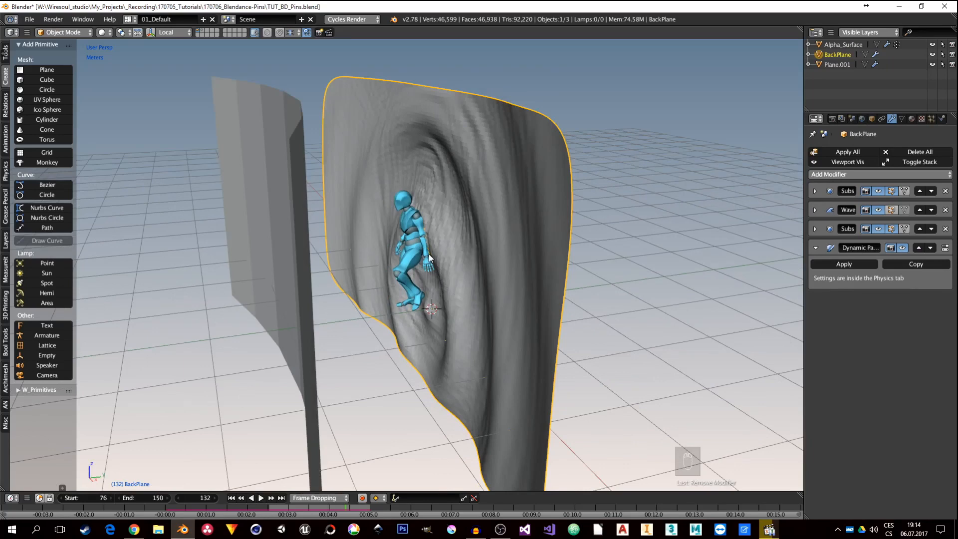
middle_drag(448, 236, 427, 226)
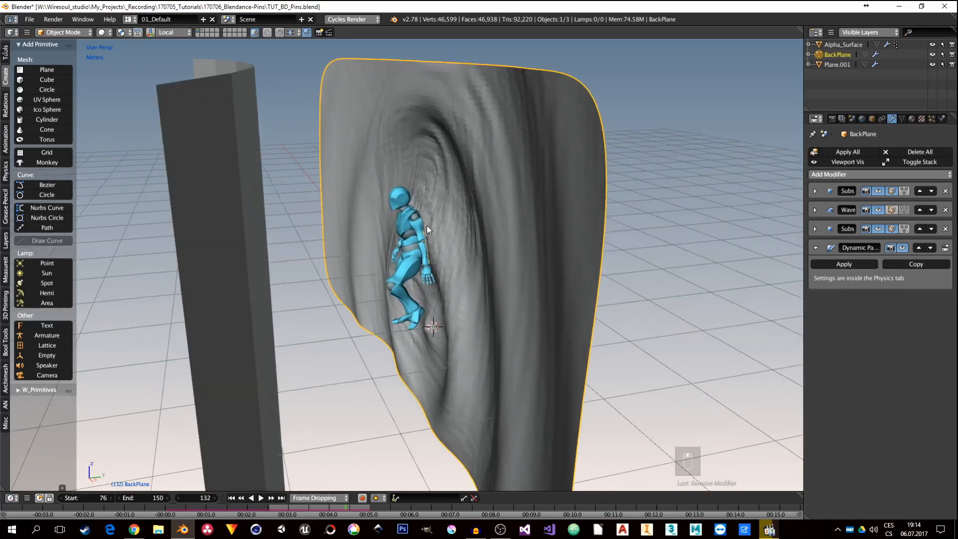
right_click(400, 214)
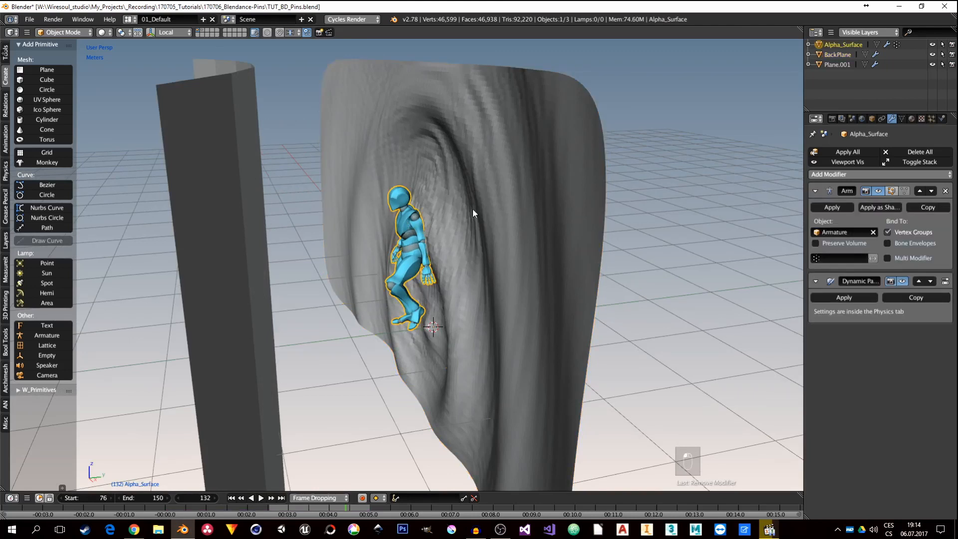
Duplicate BackPlane in place and rename the copy as MiddlePlane
right_click(475, 242)
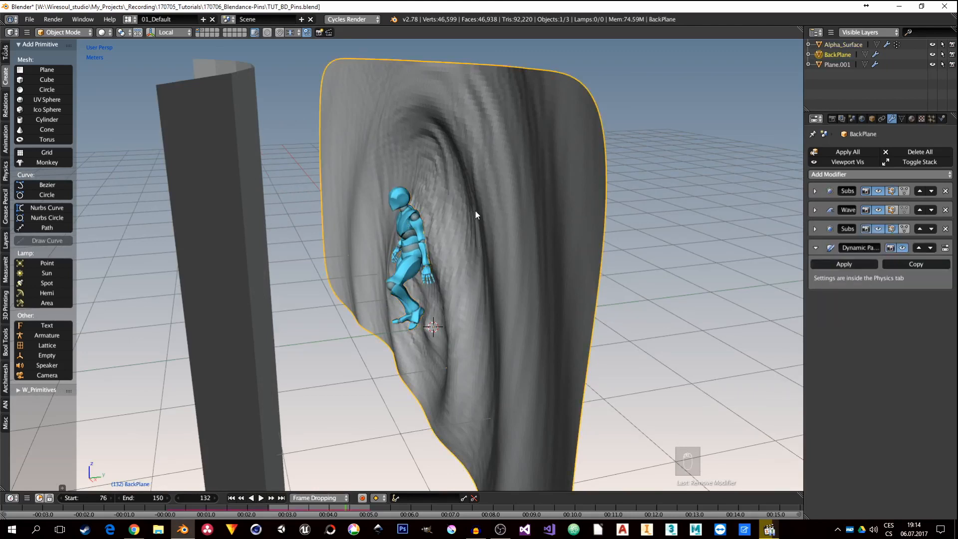
key(shift+d)
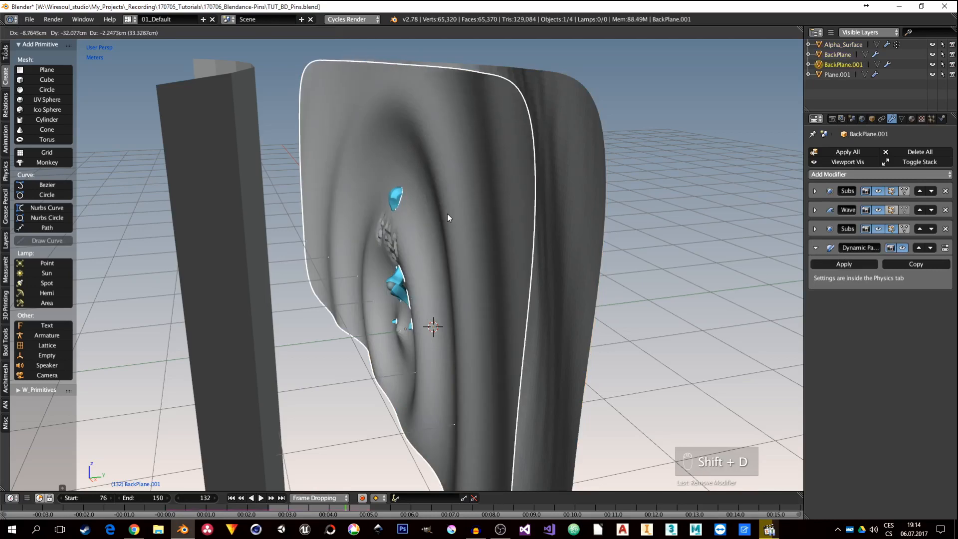
right_click(450, 235)
middle_drag(448, 238, 455, 238)
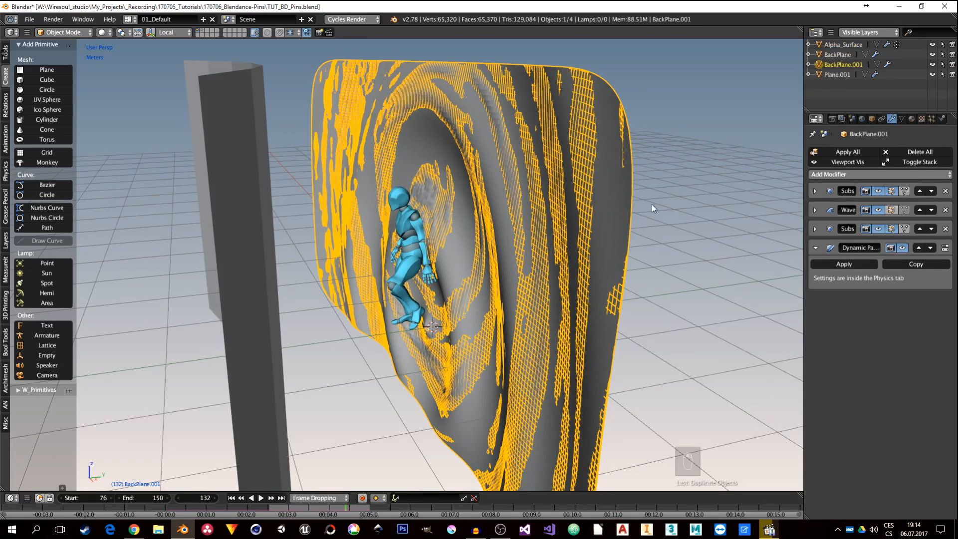
double_click(843, 65)
text(Middle)
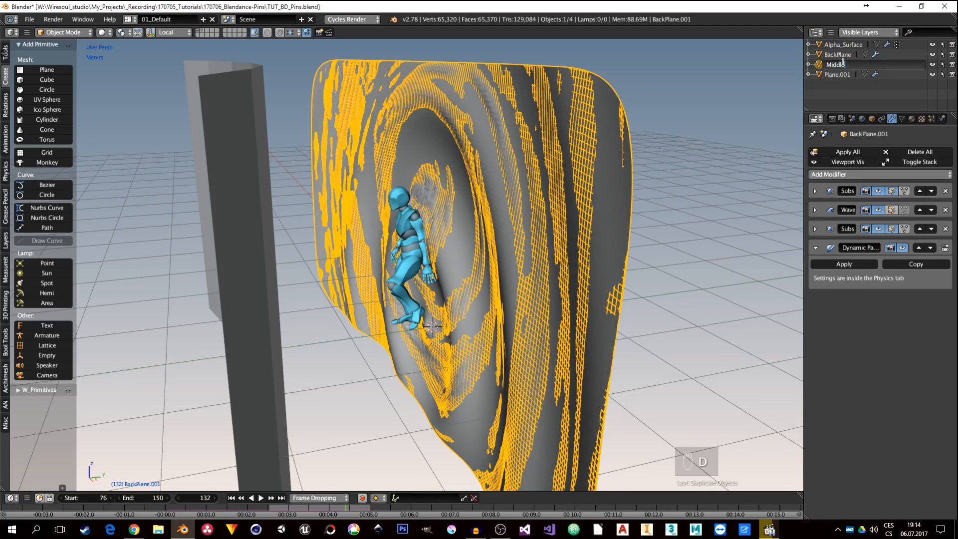
text(Plane)
key(Return)
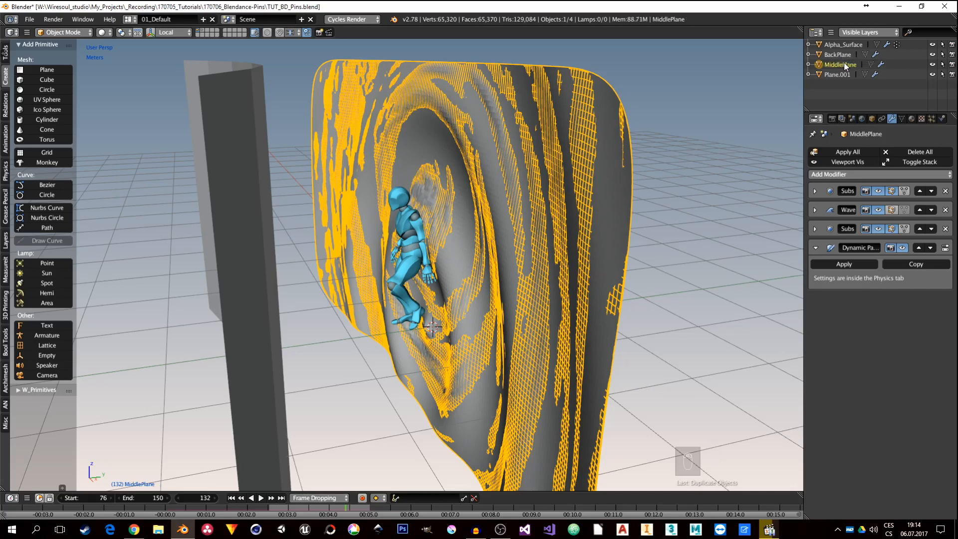
Remove Dynamic Paint, the Wave modifier and the second Subsurf modifier from MiddlePlane
middle_drag(650, 211, 584, 262)
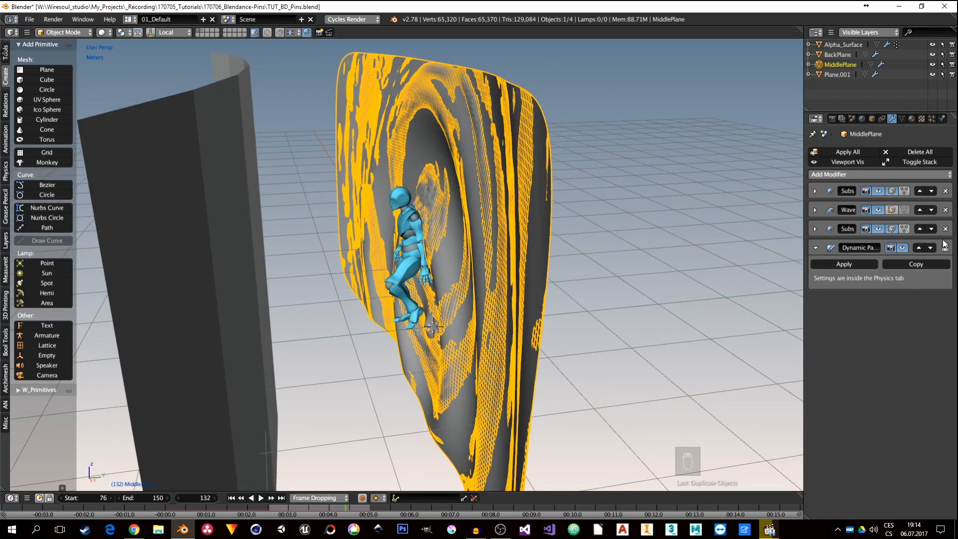
click(943, 120)
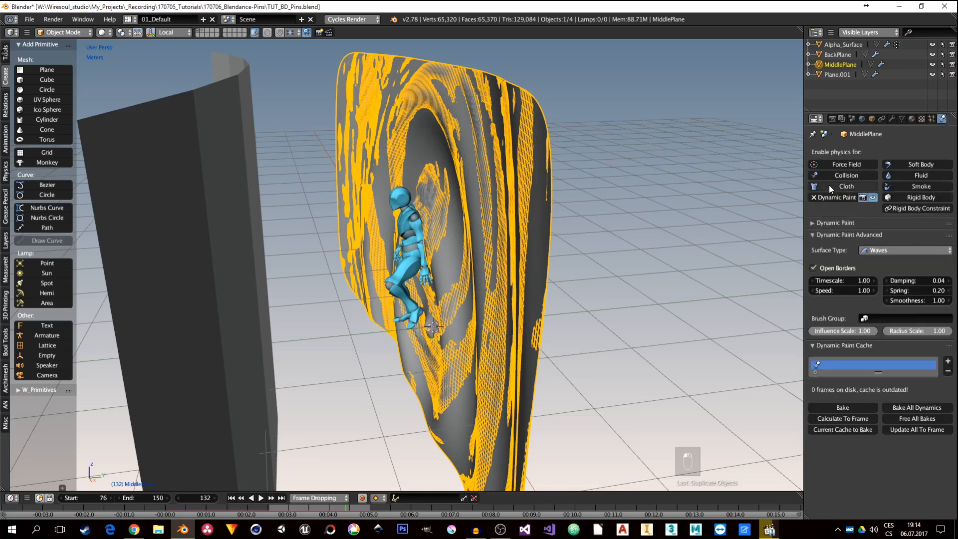
click(843, 197)
click(894, 119)
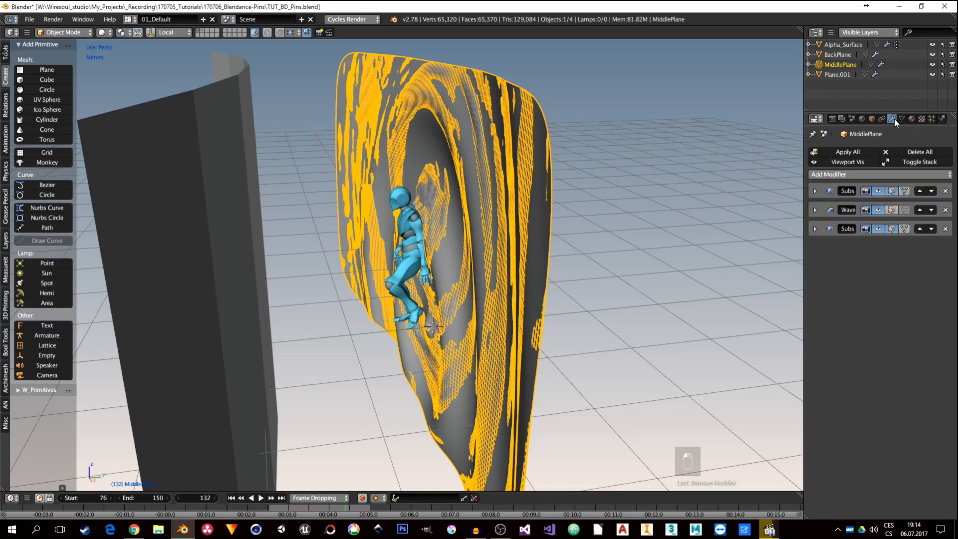
click(946, 228)
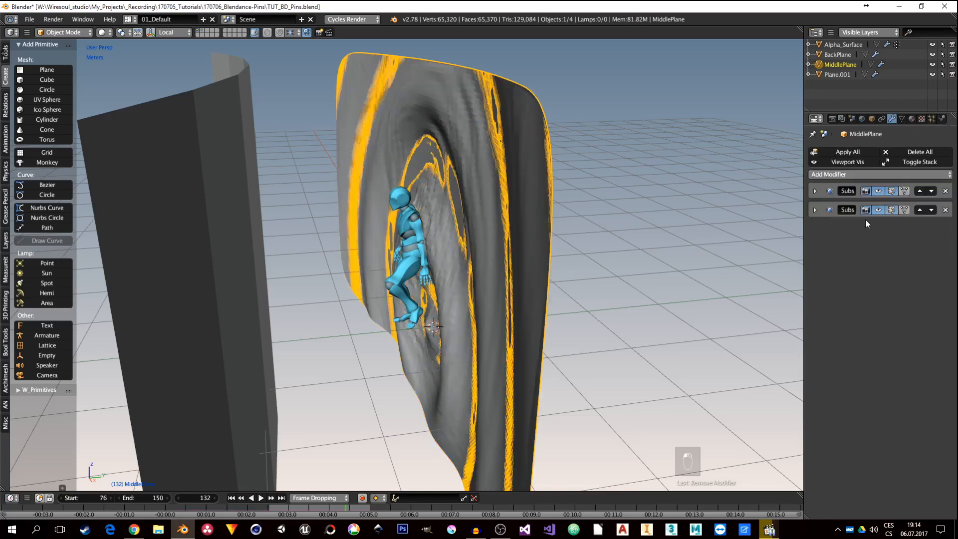
click(814, 191)
click(831, 289)
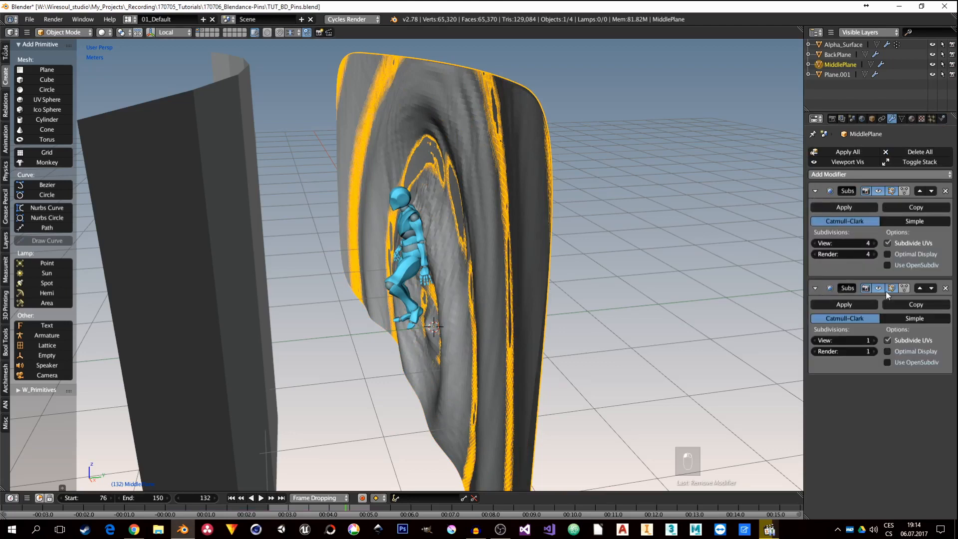
click(945, 288)
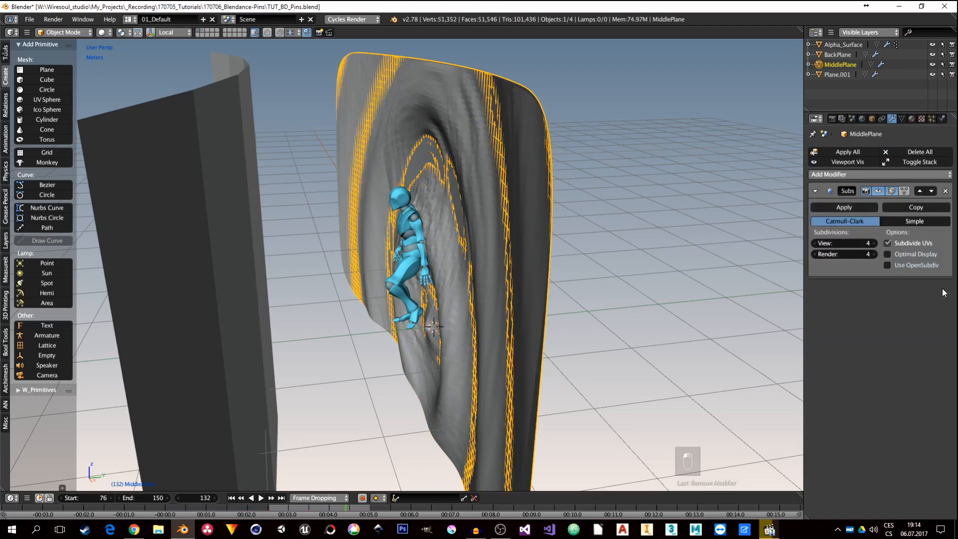
Set MiddlePlane's Subsurf view and render subdivisions to 5 and apply the modifier
click(873, 243)
click(874, 254)
middle_drag(489, 248, 487, 246)
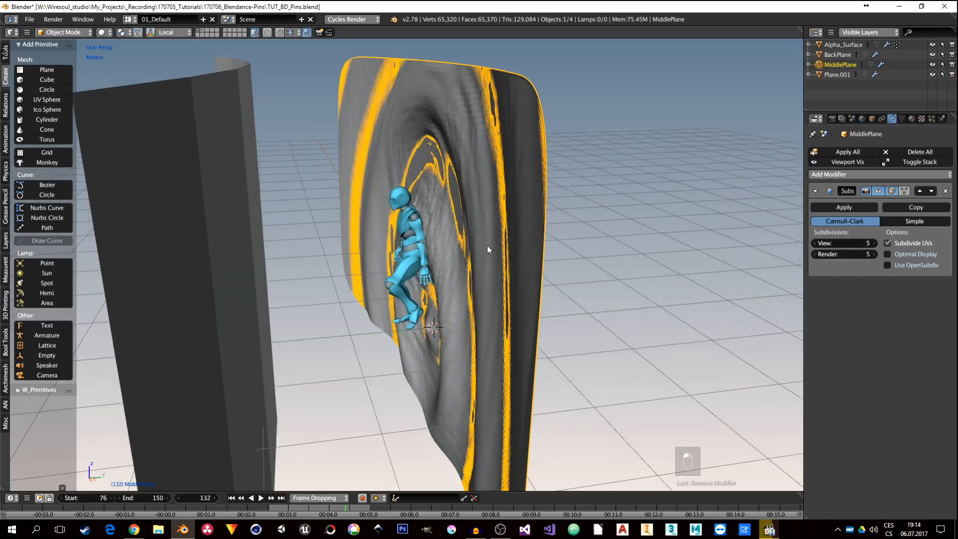
click(843, 207)
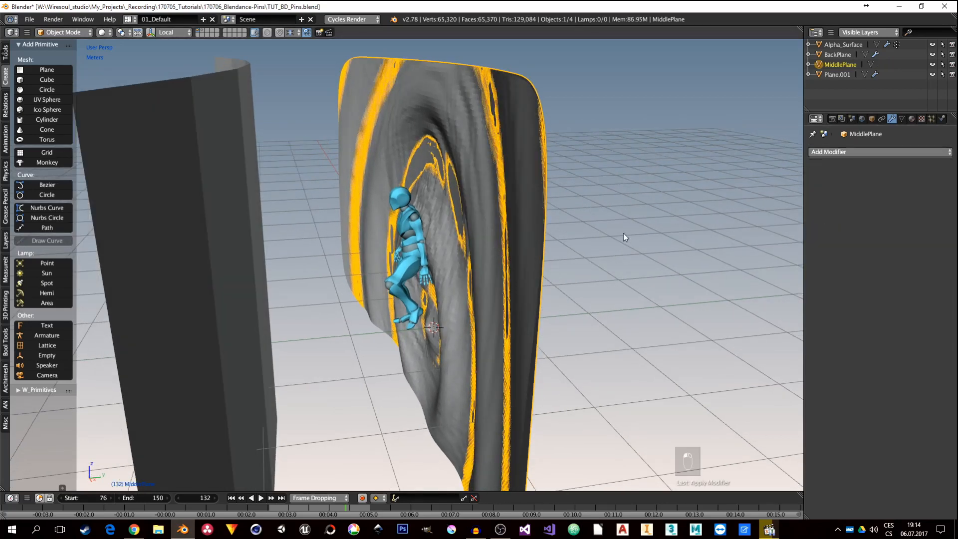
Move MiddlePlane along the global Y axis so it stands just in front of the dancer
middle_drag(624, 233, 443, 235)
scroll(441, 202, up, 2)
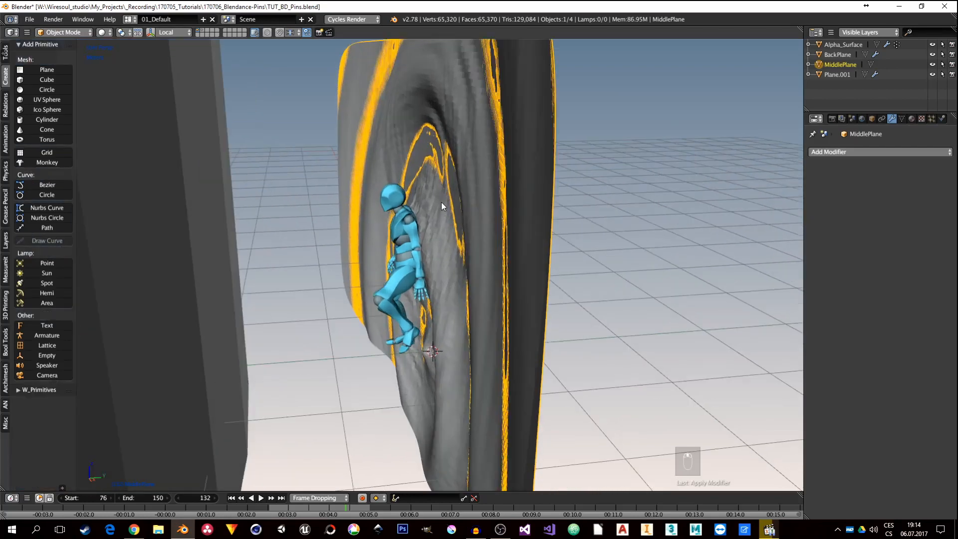
mouse_move(441, 202)
middle_down()
mouse_move(436, 211)
mouse_move(485, 218)
mouse_move(450, 224)
middle_up()
key(Tab)
key(Tab)
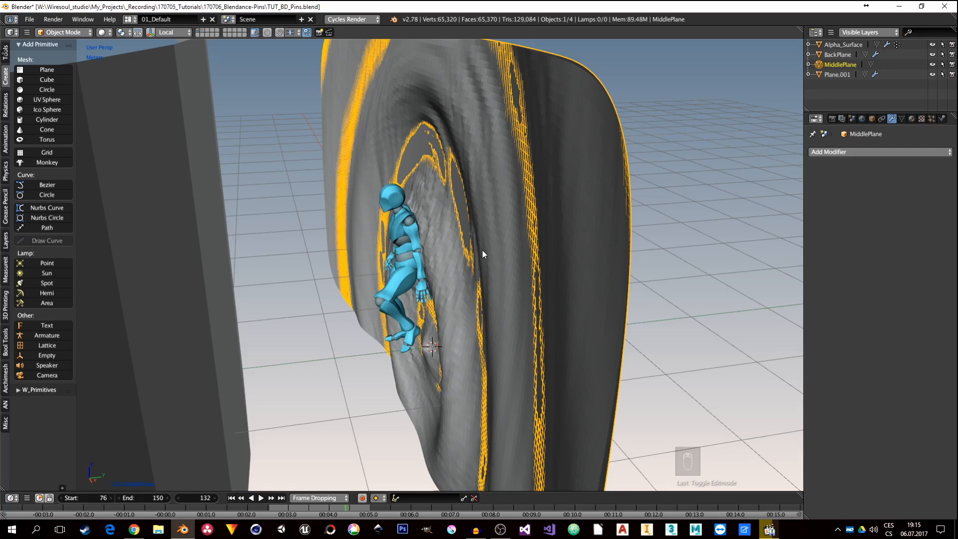
key(g)
key(y)
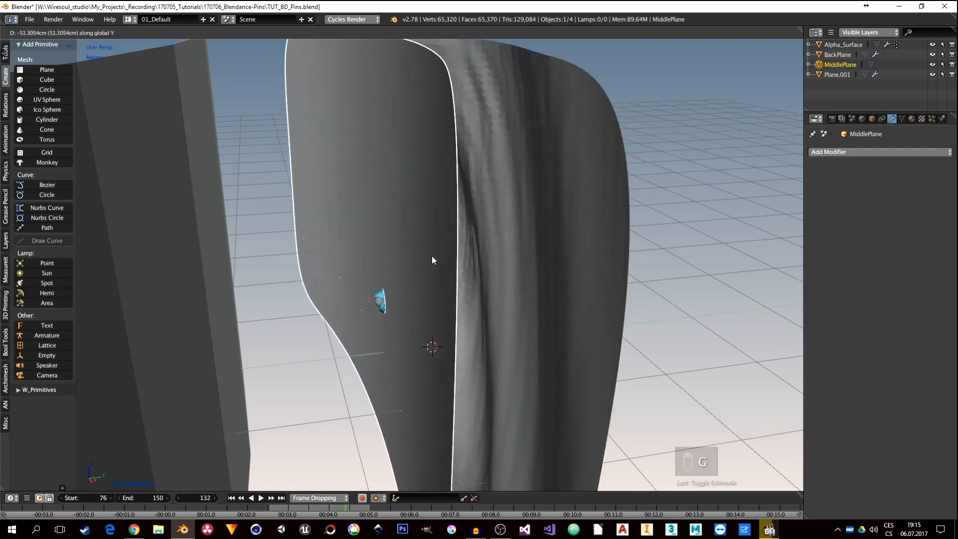
click(420, 258)
middle_drag(422, 259, 420, 259)
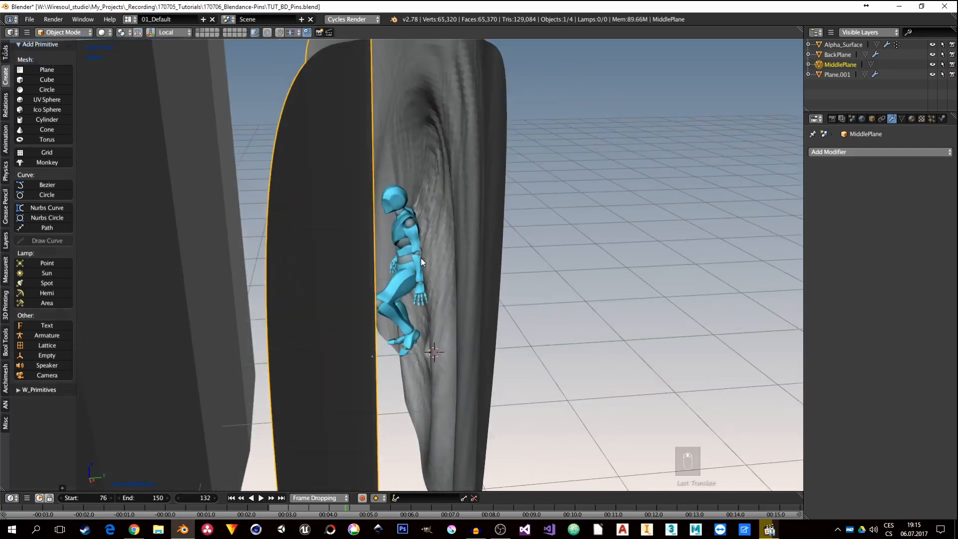
middle_drag(376, 201, 367, 235)
key(Tab)
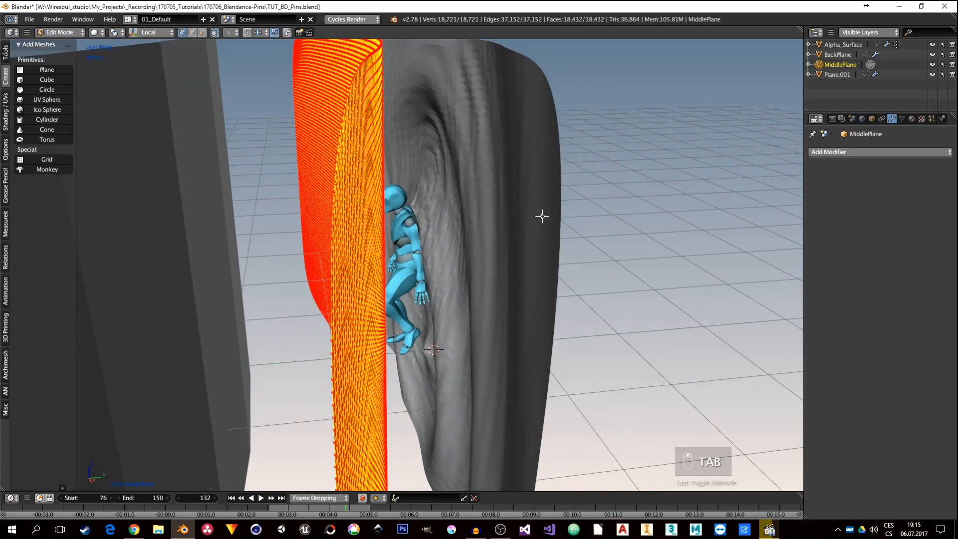
key(s)
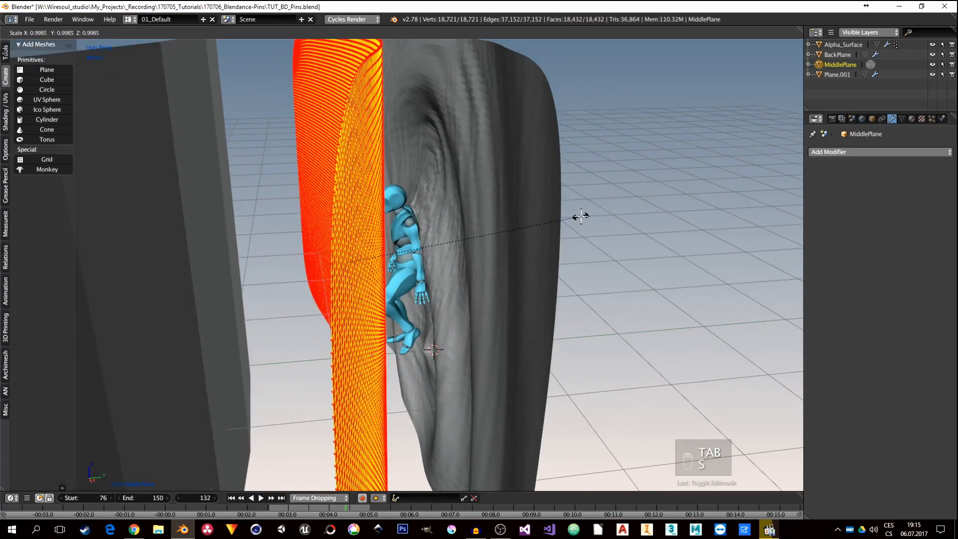
right_click(578, 214)
key(Tab)
Join MiddlePlane into the dancer mesh Alpha_Surface, keeping the dancer as the active object
middle_drag(512, 232, 509, 204)
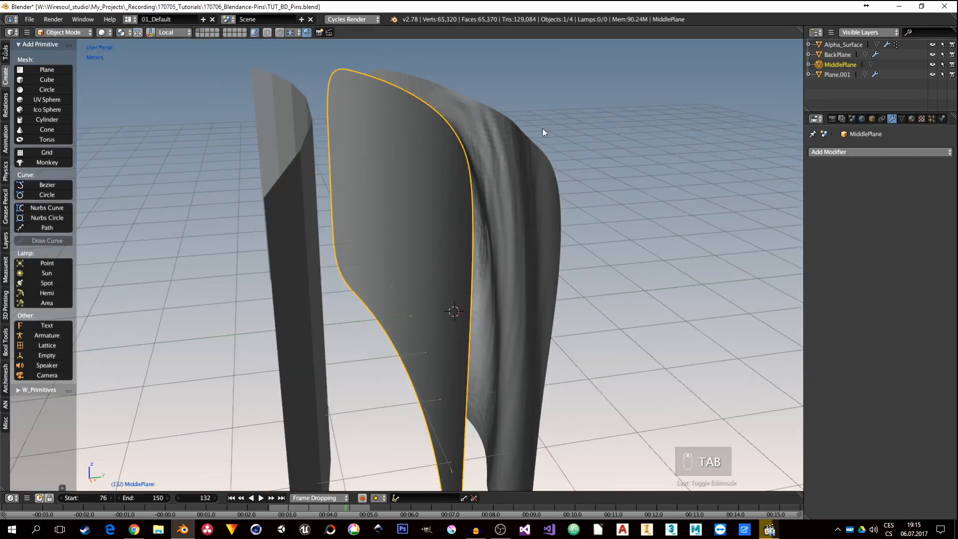
middle_drag(480, 135, 487, 262)
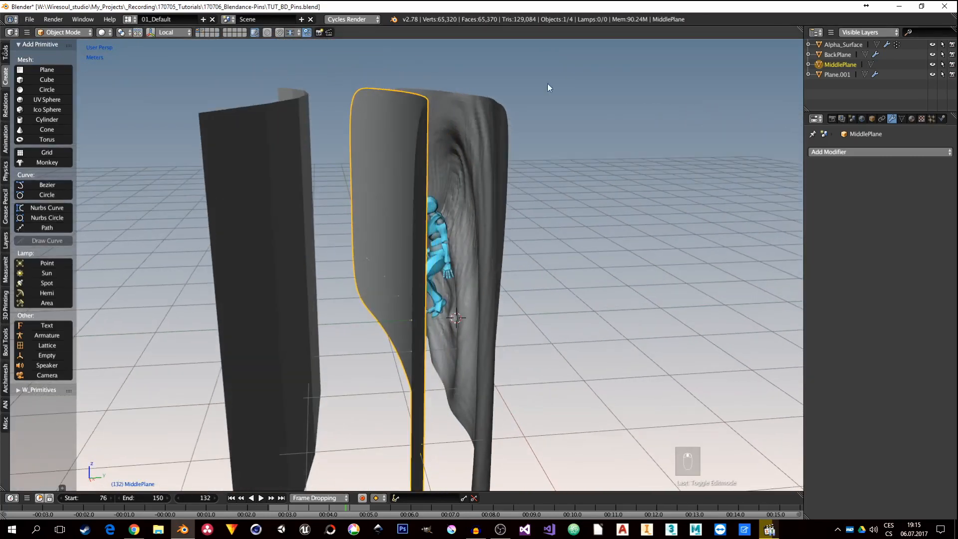
scroll(444, 220, up, 5)
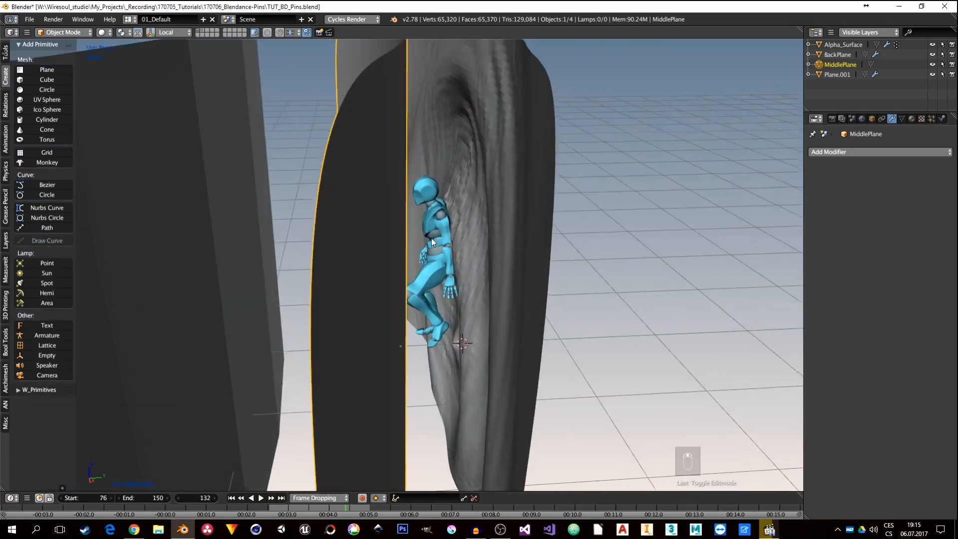
shift+right_click(425, 193)
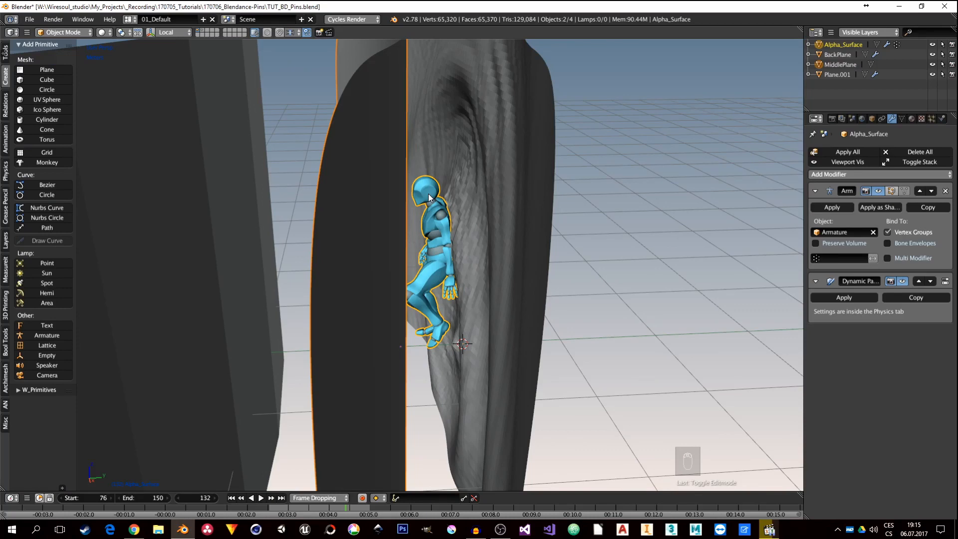
key(ctrl+j)
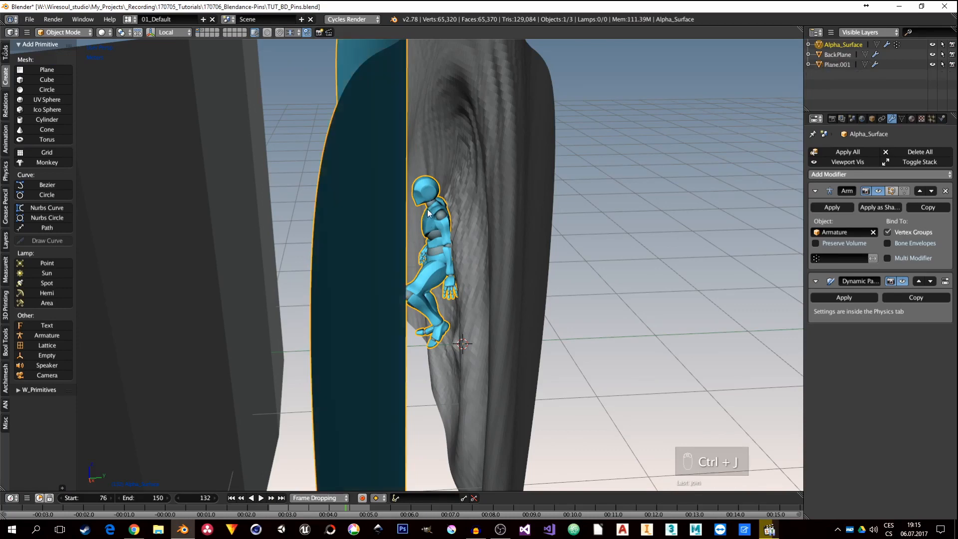
Remove the Dynamic Paint physics from the joined Alpha_Surface object
middle_drag(434, 214, 402, 104)
middle_drag(361, 75, 386, 183)
right_click(383, 119)
right_click(381, 120)
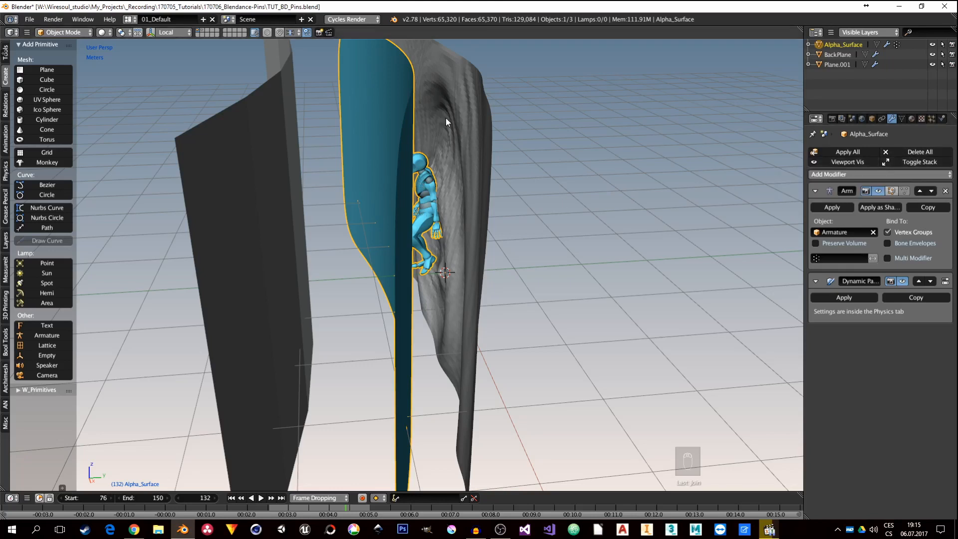
click(943, 118)
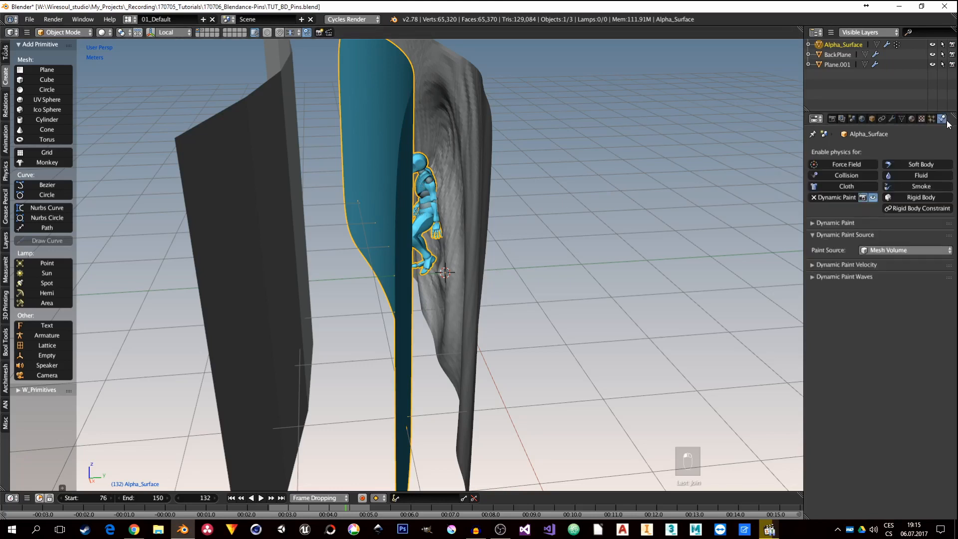
click(826, 198)
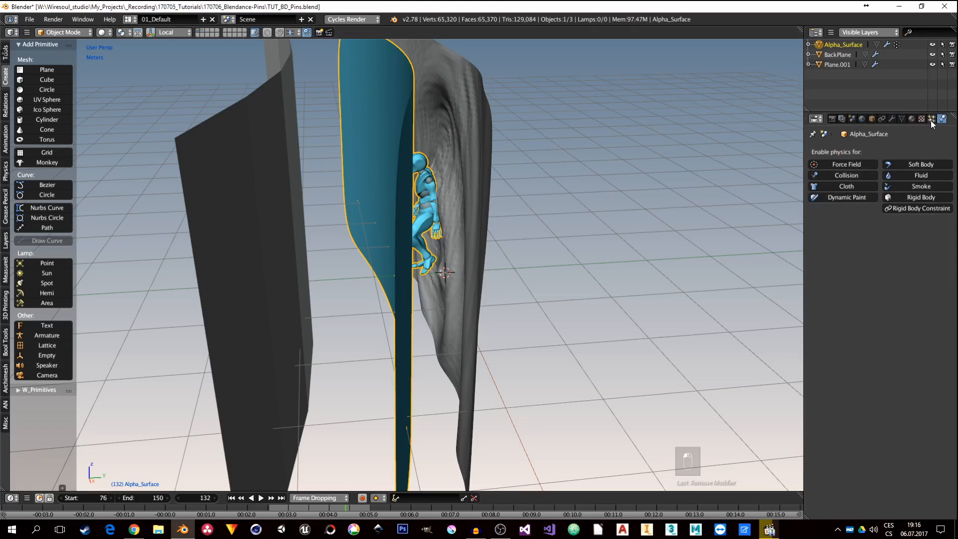
Add a Shrinkwrap modifier to Alpha_Surface in Project mode with BackPlane as its target
click(892, 119)
click(824, 175)
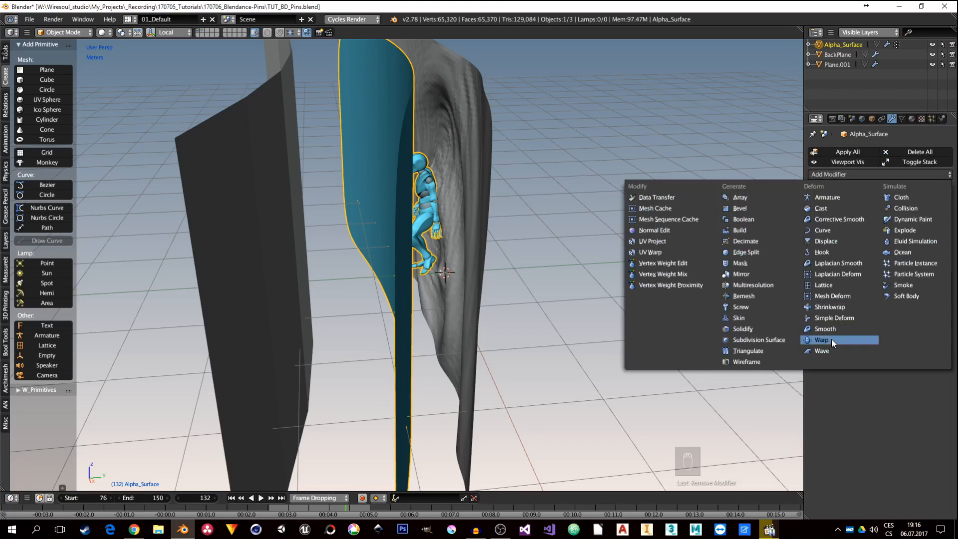
click(825, 307)
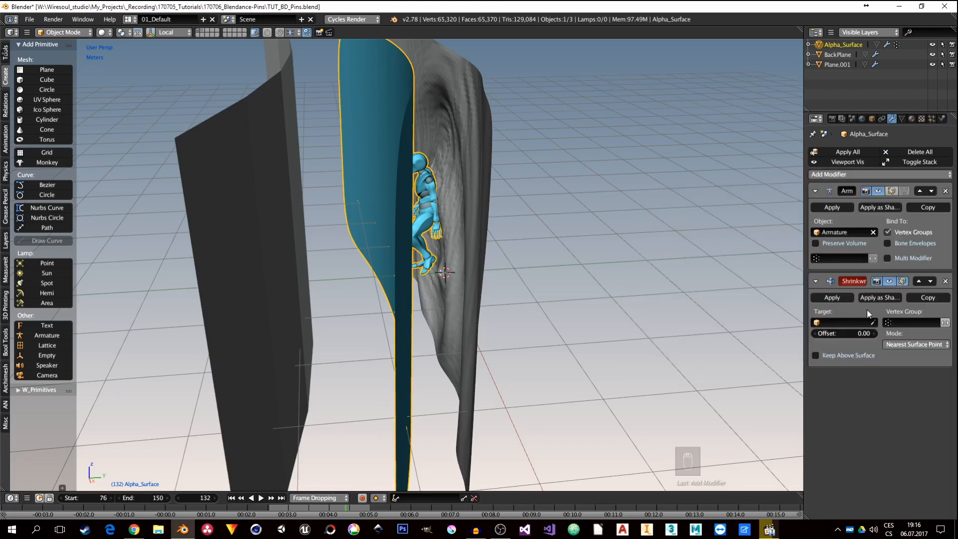
click(901, 344)
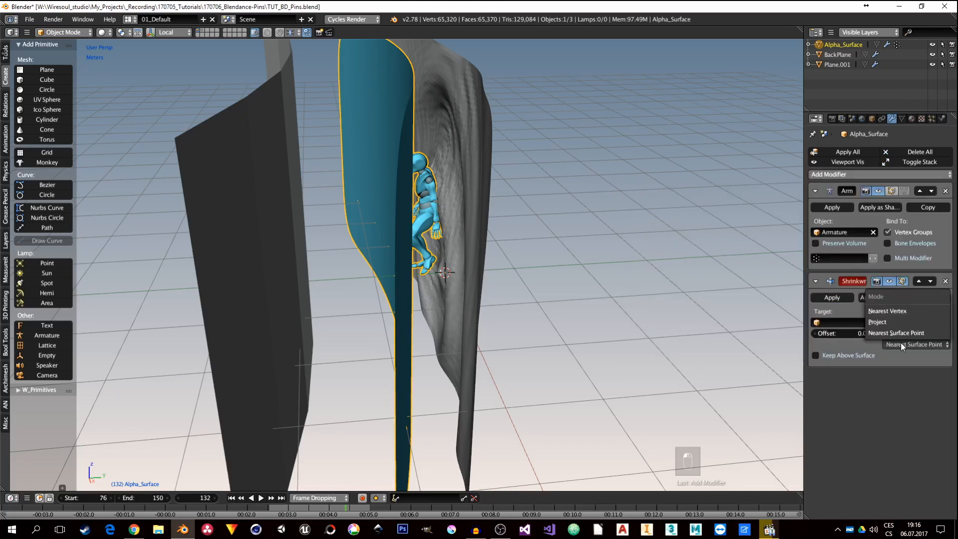
click(886, 321)
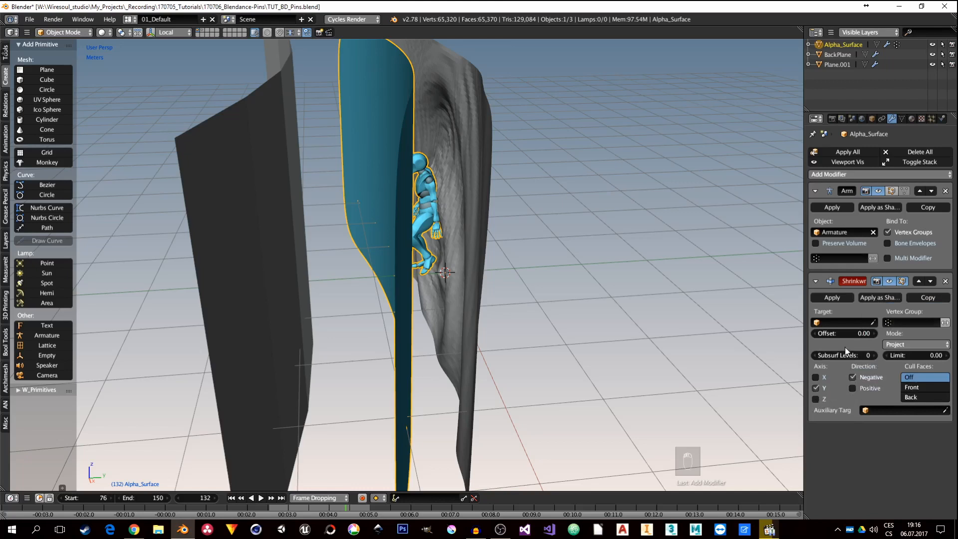
click(831, 322)
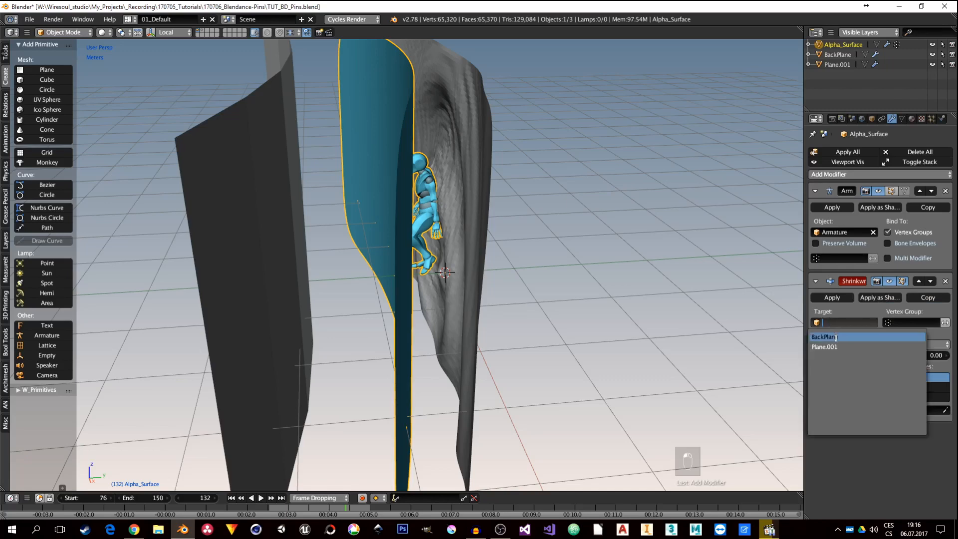
click(837, 337)
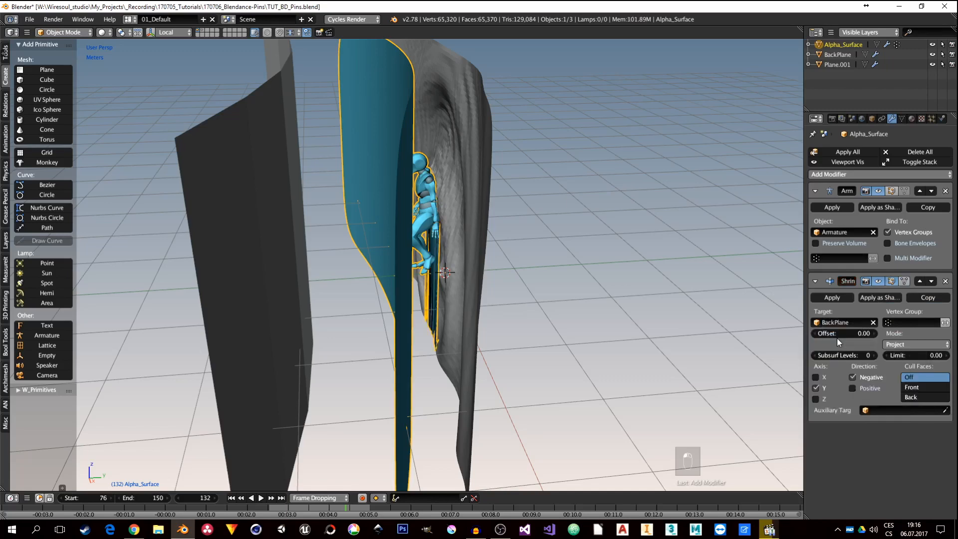
Switch the Shrinkwrap projection axis from Y to Z and inspect the surface projected onto BackPlane
click(816, 388)
click(815, 399)
middle_drag(379, 269, 469, 265)
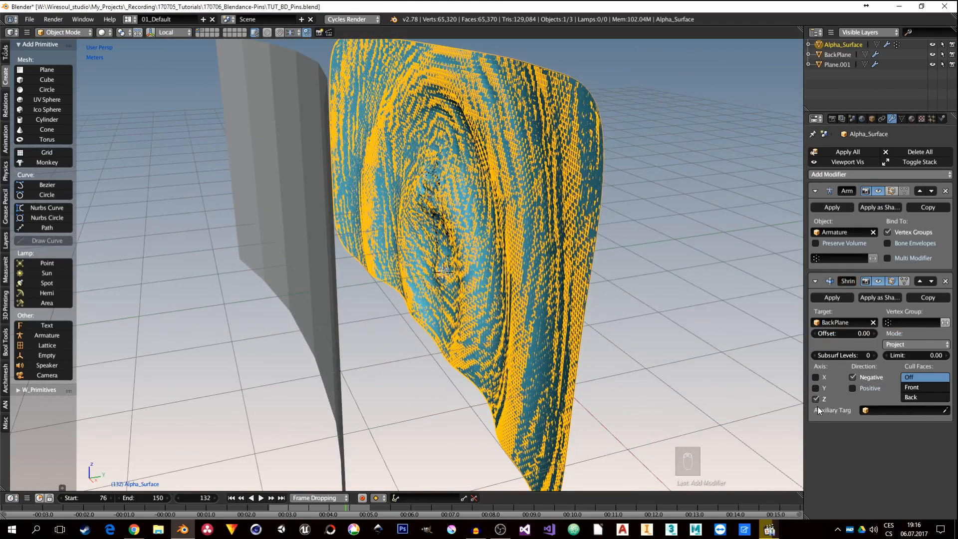
mouse_move(447, 215)
middle_down()
mouse_move(433, 205)
mouse_move(443, 227)
middle_up()
scroll(432, 207, up, 3)
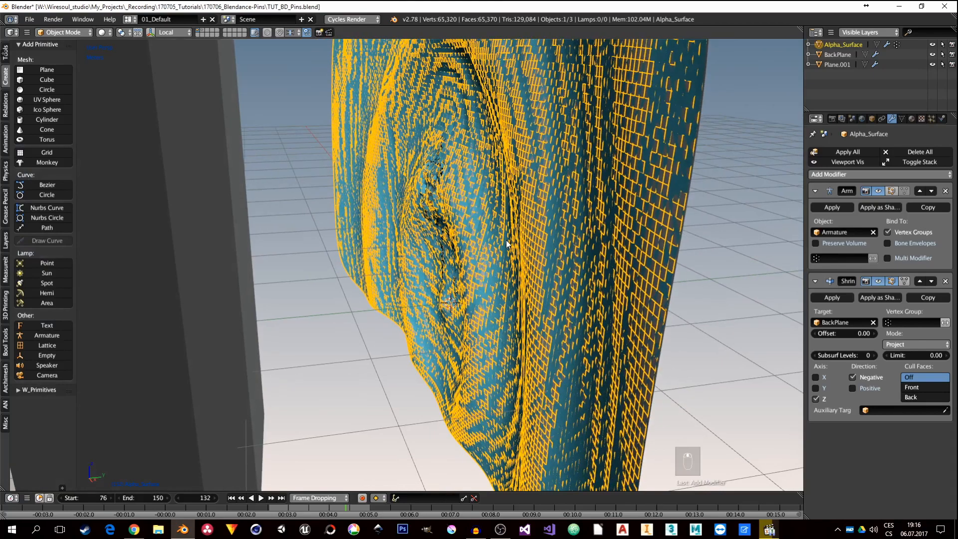
mouse_move(506, 244)
middle_down()
mouse_move(479, 239)
mouse_move(502, 244)
middle_up()
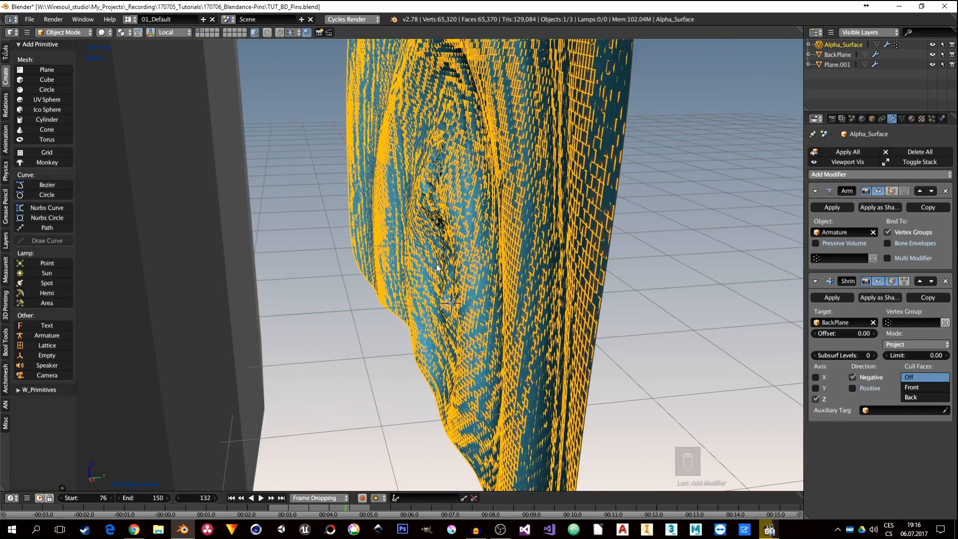
Enter Edit Mode on Alpha_Surface and select all linked geometry of its flat wave sheet, leaving the character mesh unselected
key(Tab)
click(438, 238)
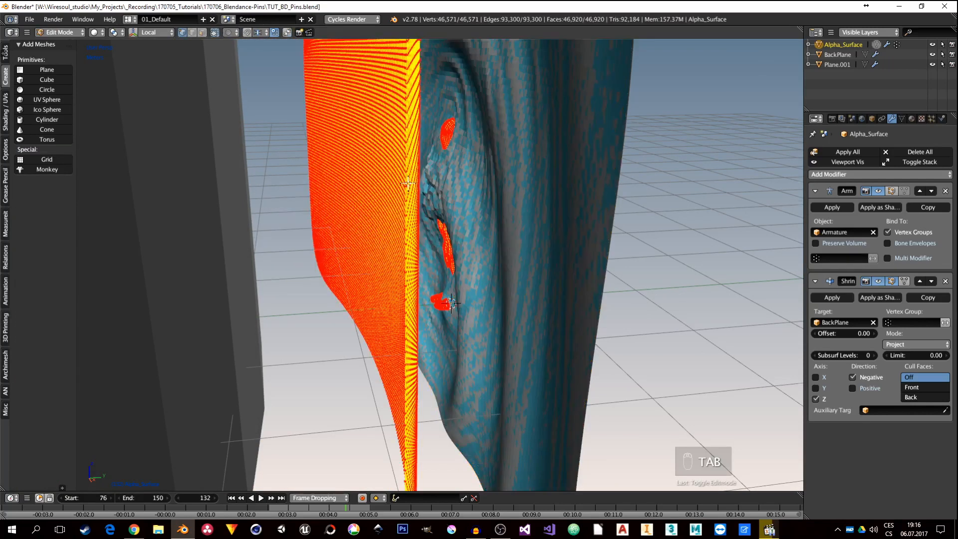
scroll(406, 183, down, 2)
right_click(331, 68)
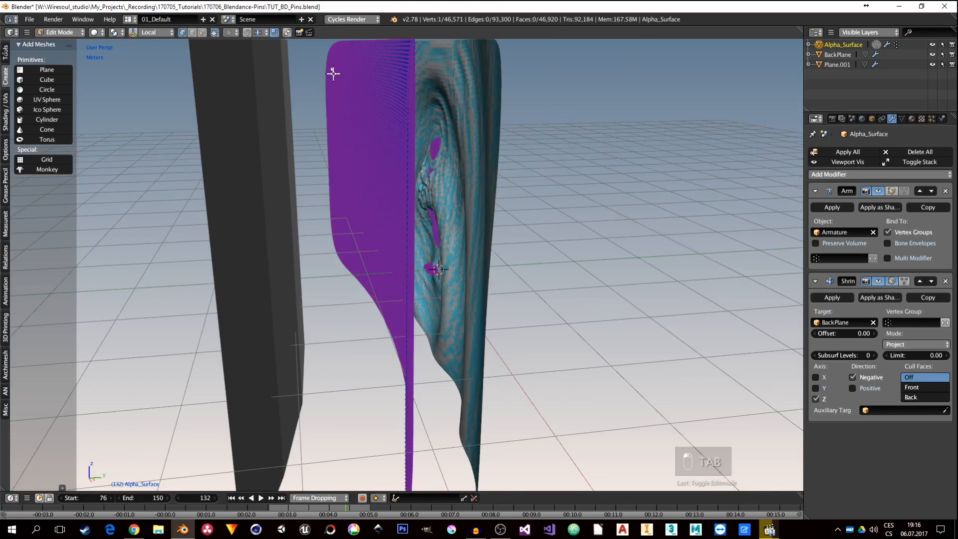
middle_drag(342, 71, 357, 79)
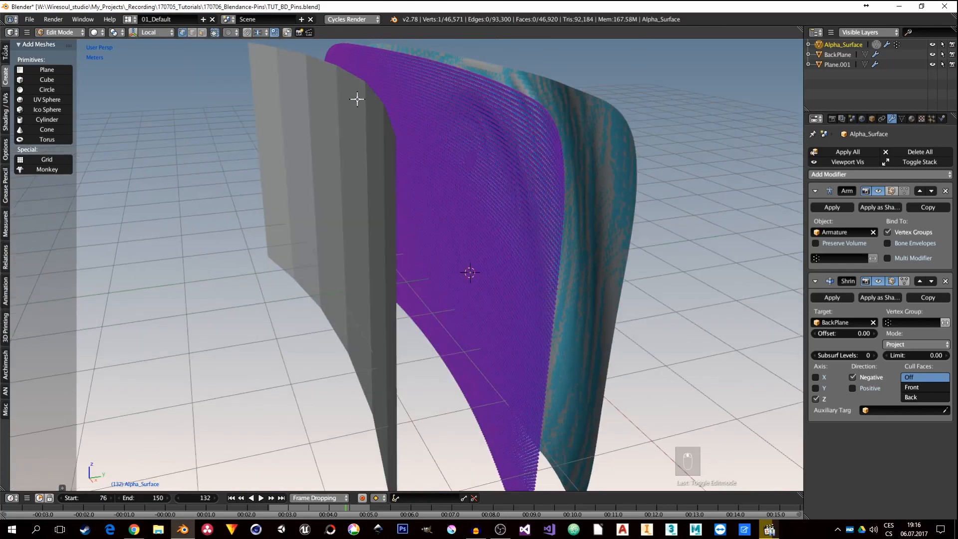
key(ctrl+l)
middle_drag(434, 157, 491, 187)
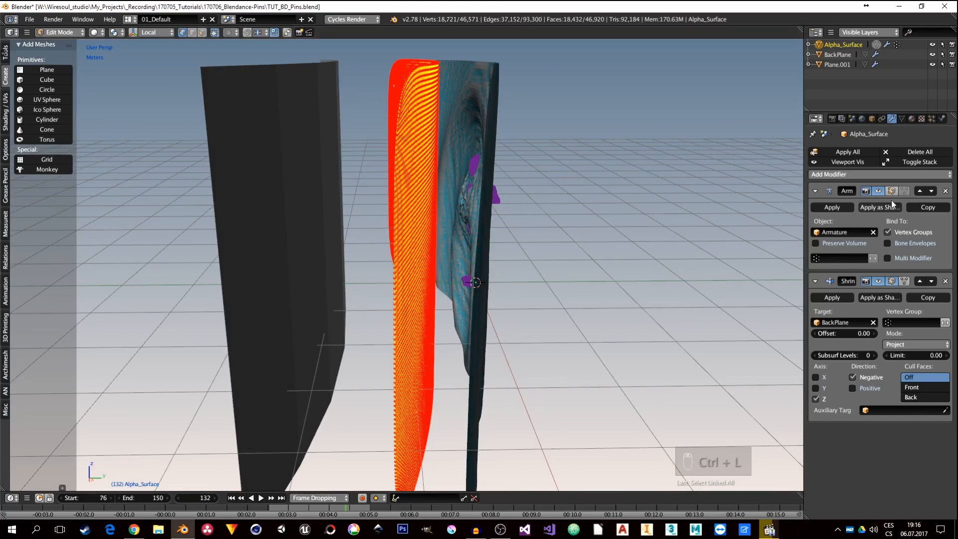
Create a vertex group named Waves from the selected sheet vertices and return to Object Mode
click(902, 118)
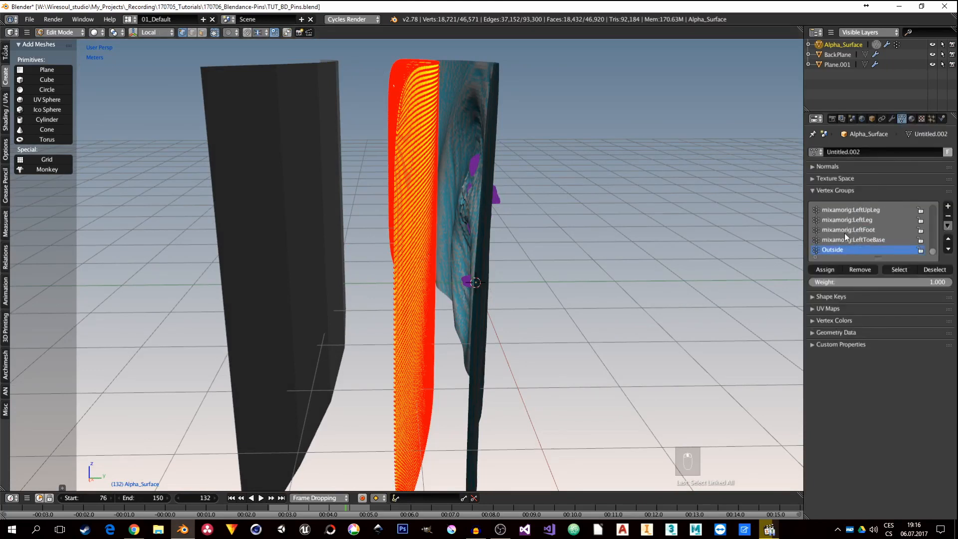
click(947, 206)
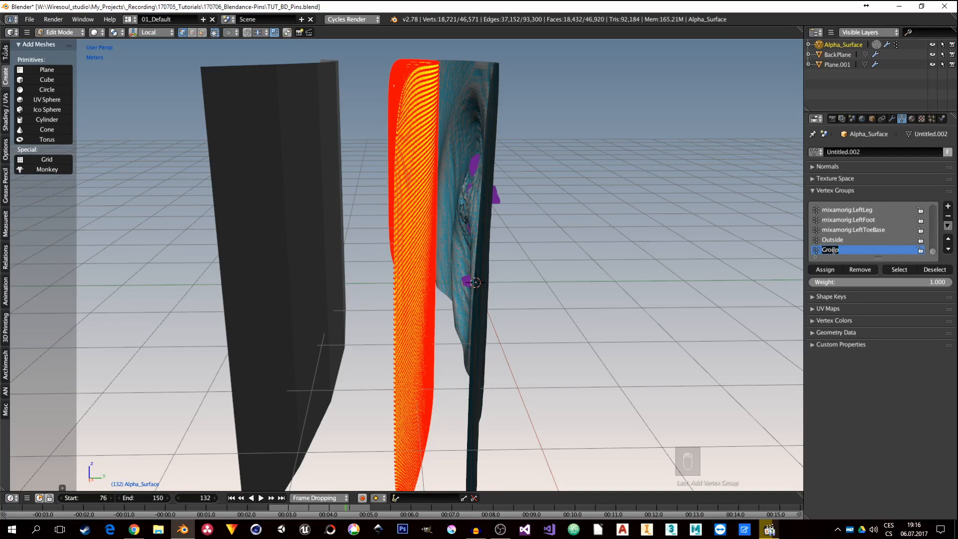
text(Waves)
click(824, 270)
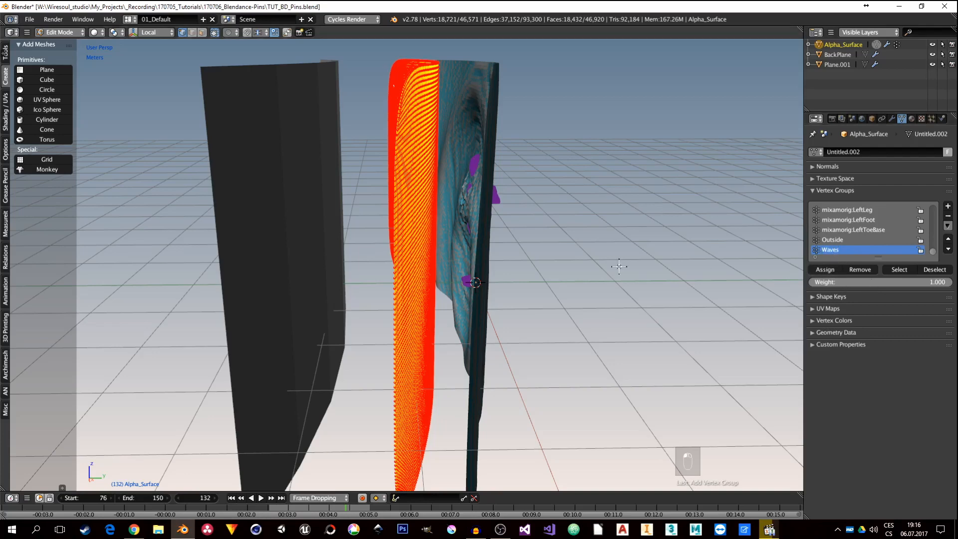
middle_drag(423, 241, 457, 228)
key(Tab)
click(358, 229)
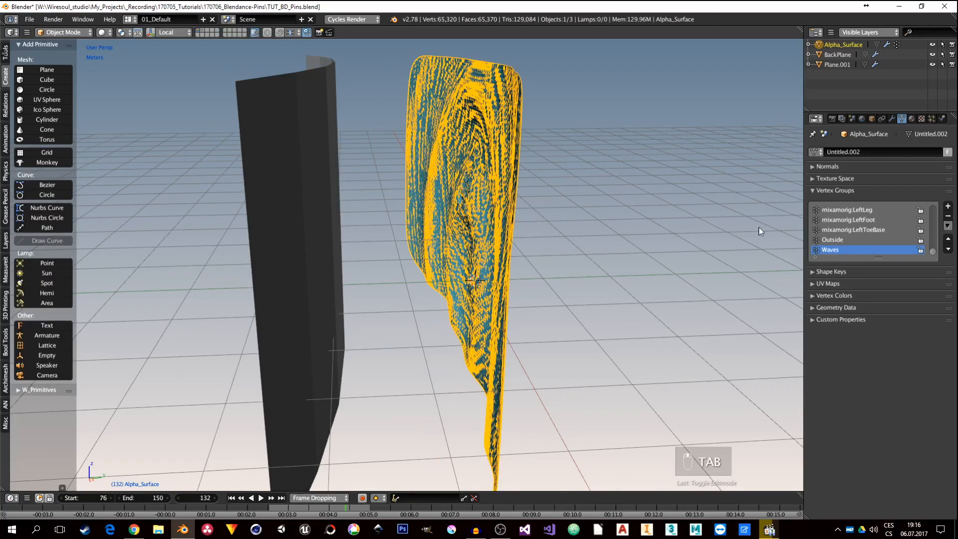
Restrict Alpha_Surface's Shrinkwrap modifier to the Waves vertex group
click(892, 119)
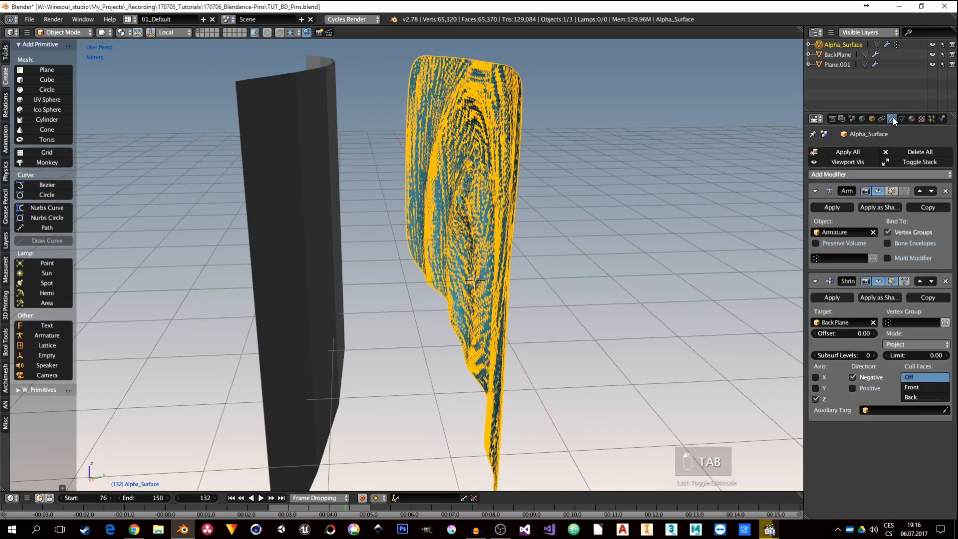
click(903, 322)
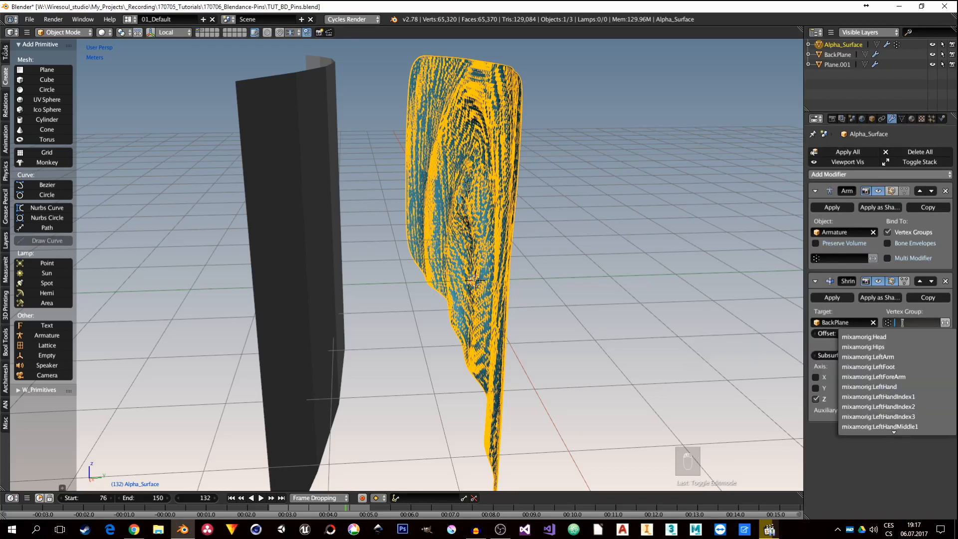
text(ve)
click(866, 337)
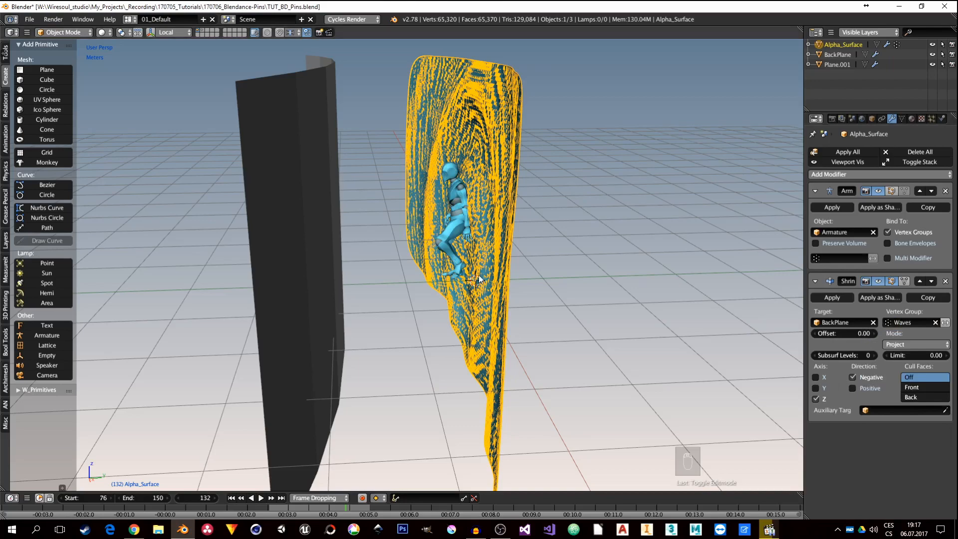
Hide the BackPlane object in the viewport and exclude it from rendering
middle_drag(503, 280, 473, 206)
scroll(472, 207, up, 3)
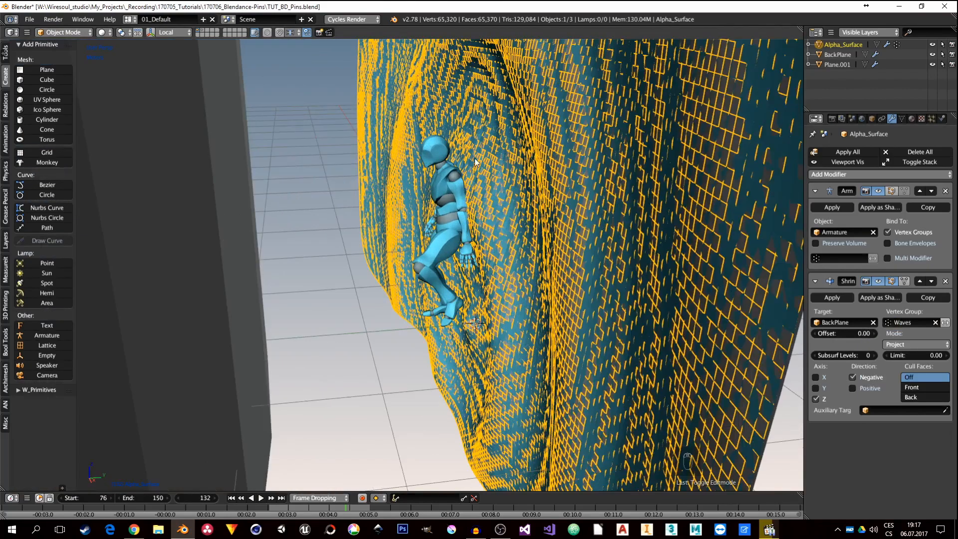
scroll(434, 255, down, 6)
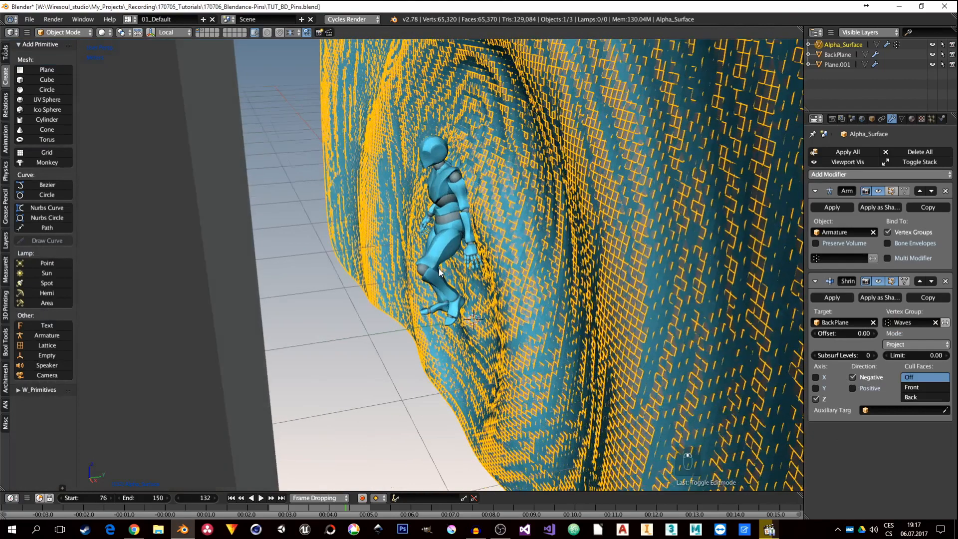
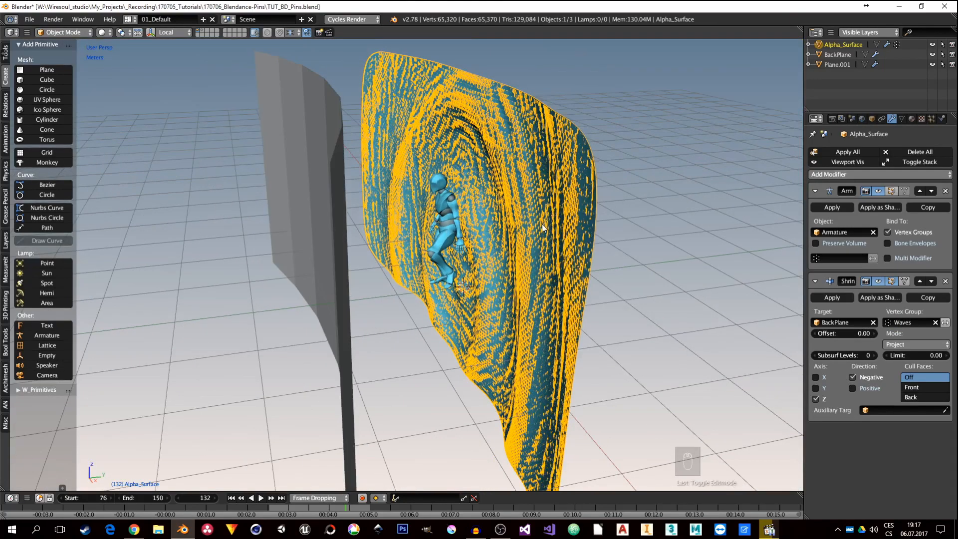
click(933, 54)
click(951, 55)
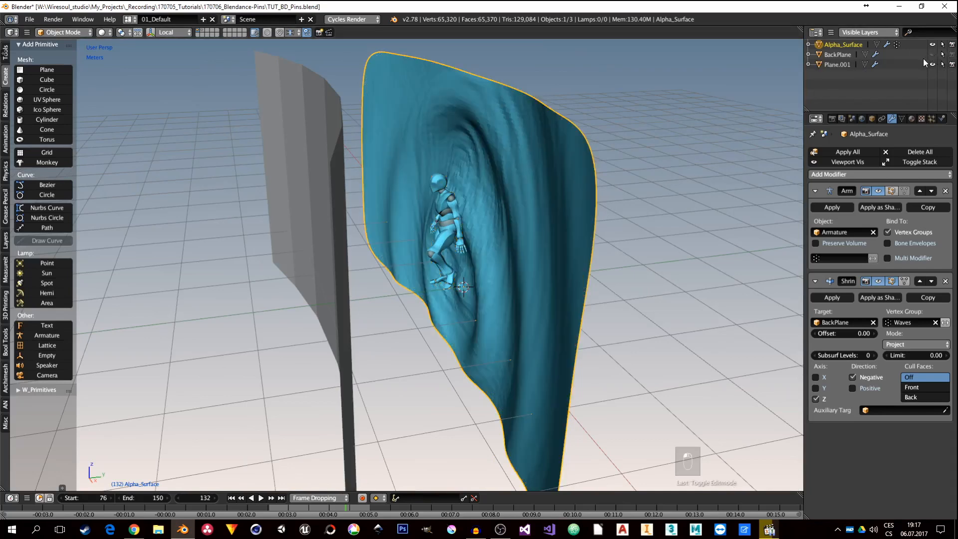
middle_drag(532, 277, 532, 274)
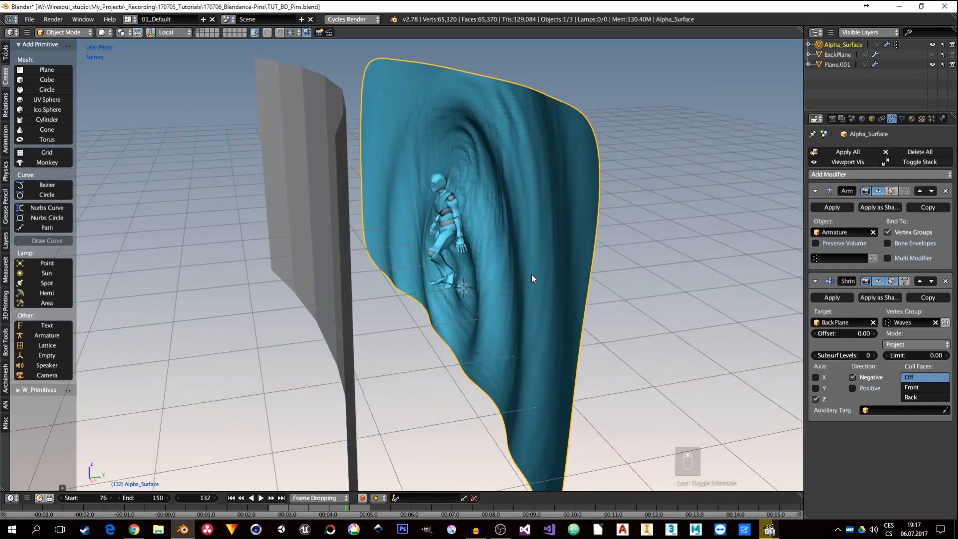
middle_drag(417, 128, 469, 196)
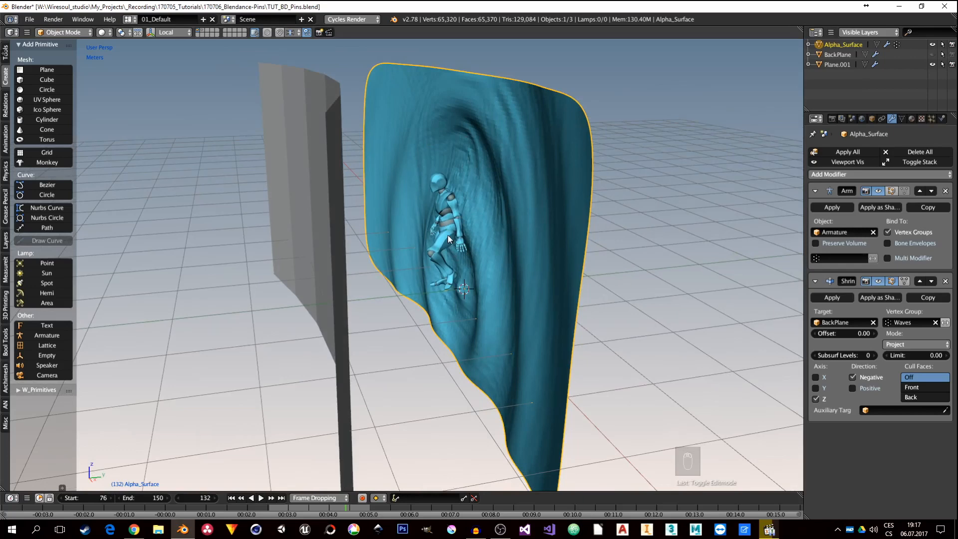
Flatten the curved Plane.001 in Edit Mode by scaling all its vertices to 0 along Y
right_click(328, 205)
mouse_move(327, 206)
middle_down()
mouse_move(335, 242)
mouse_move(356, 146)
middle_up()
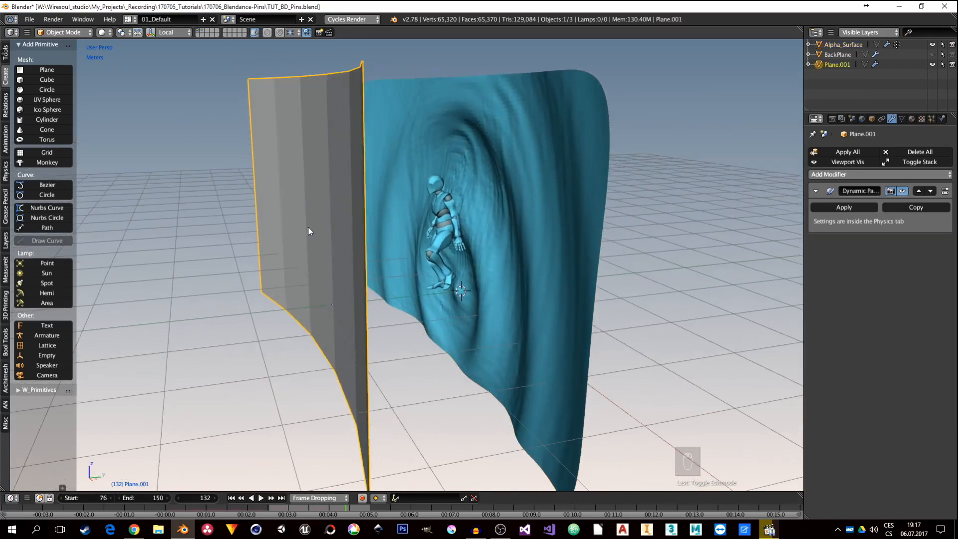
middle_drag(448, 222, 441, 224)
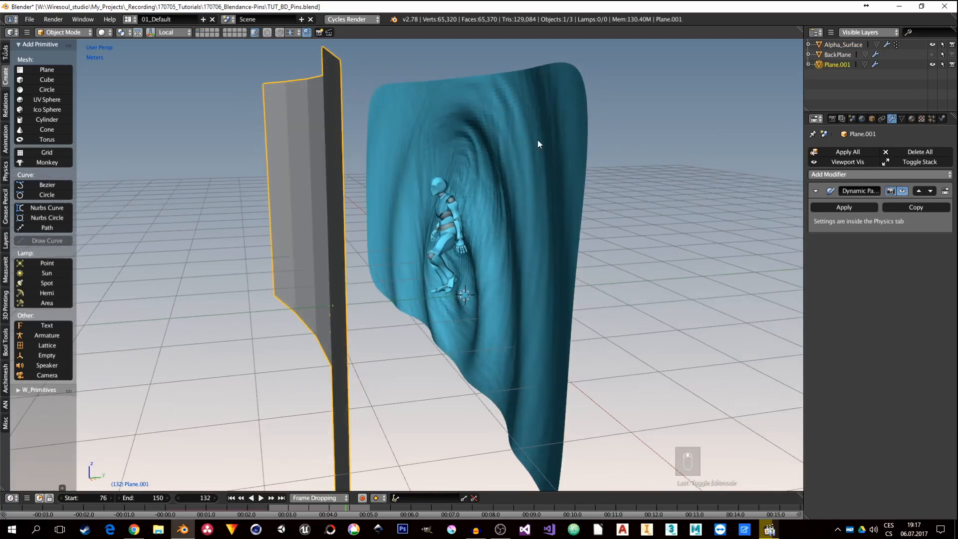
mouse_move(405, 269)
middle_down()
mouse_move(385, 267)
mouse_move(394, 259)
middle_up()
middle_drag(311, 229, 351, 235)
key(Tab)
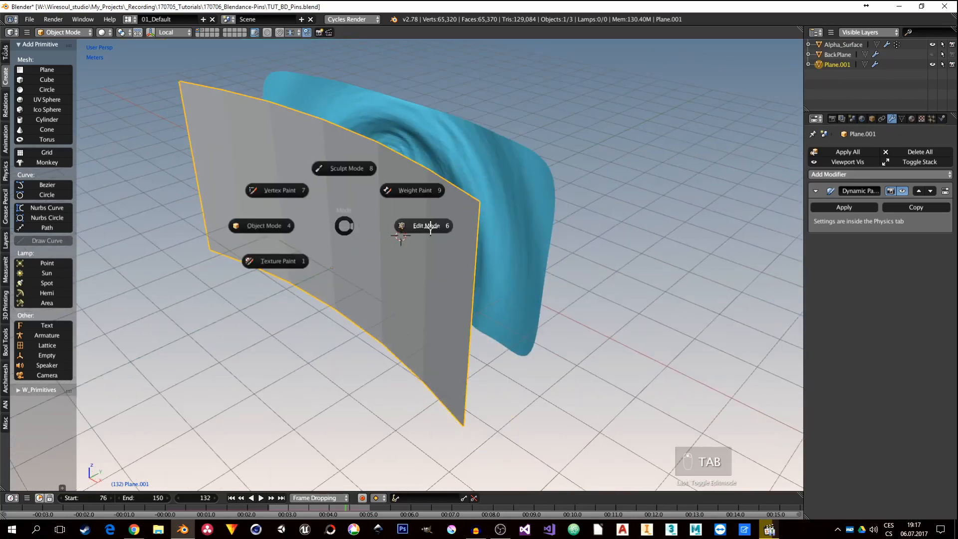
click(420, 226)
middle_drag(410, 261, 365, 248)
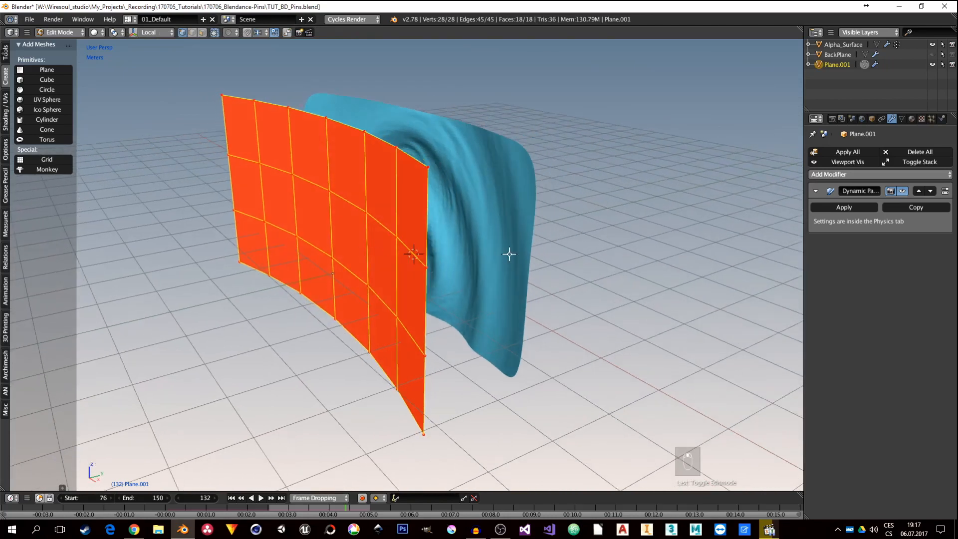
key(s)
key(y)
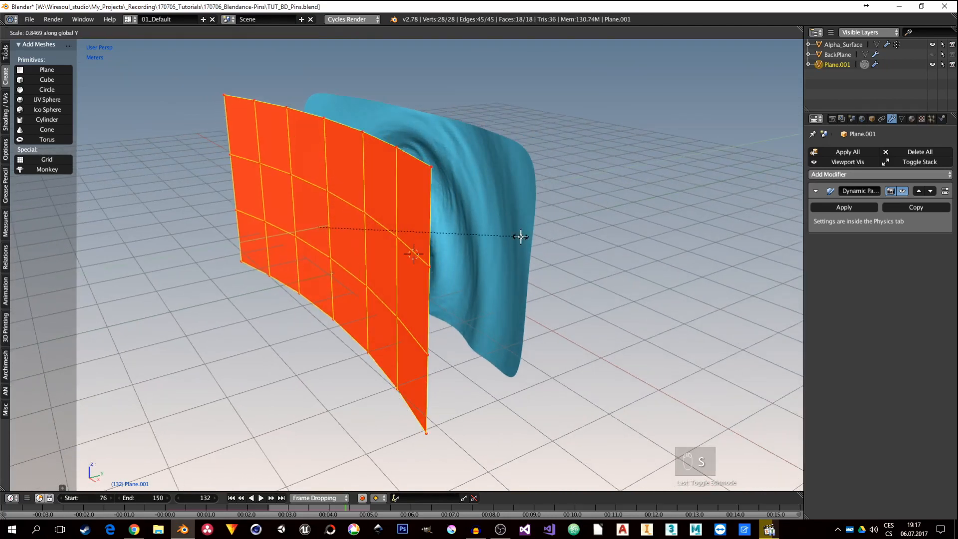
key(0)
key(Return)
Delete the five inner vertical edge loops of Plane.001, keeping only its outer vertical edges
middle_drag(453, 258, 321, 209)
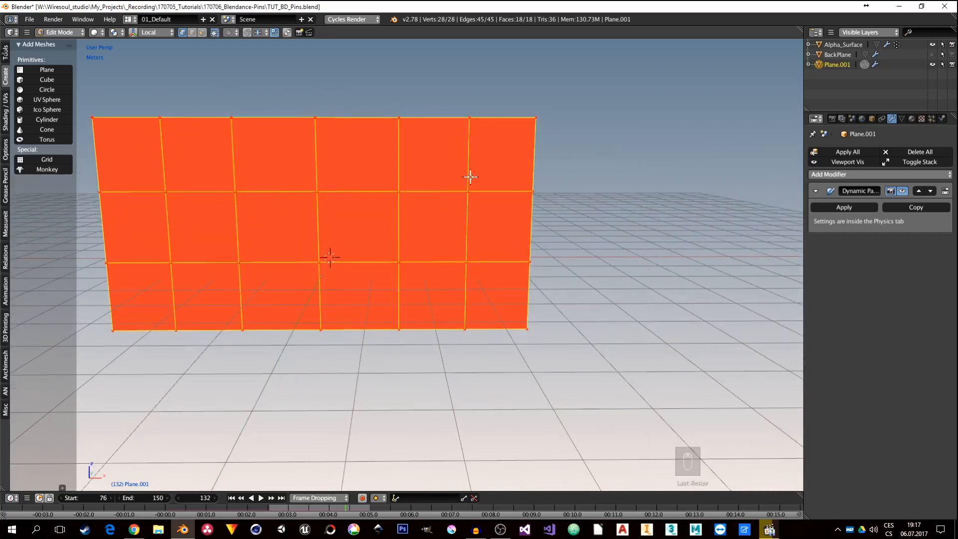
alt+right_click(466, 222)
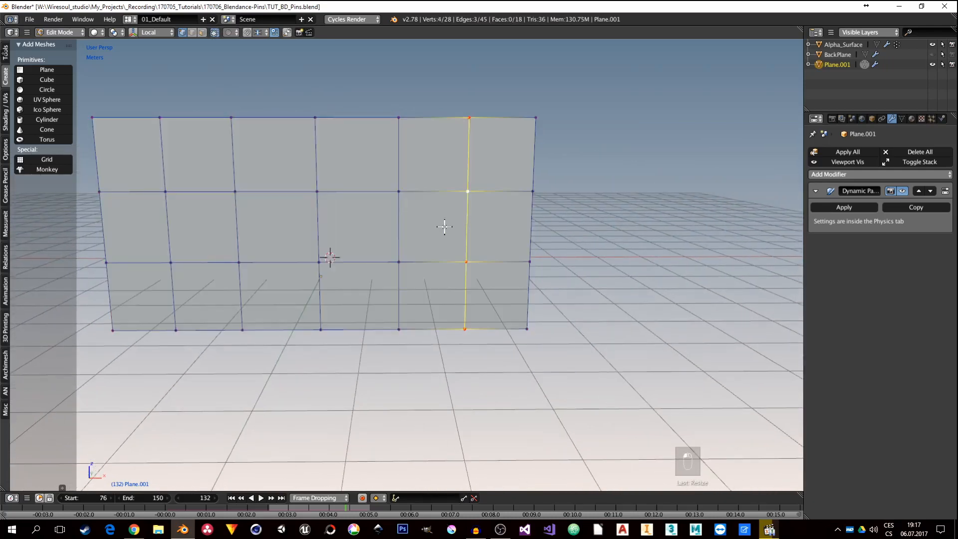
alt+shift+right_click(398, 217)
alt+right_click(470, 215)
middle_drag(470, 223, 460, 220)
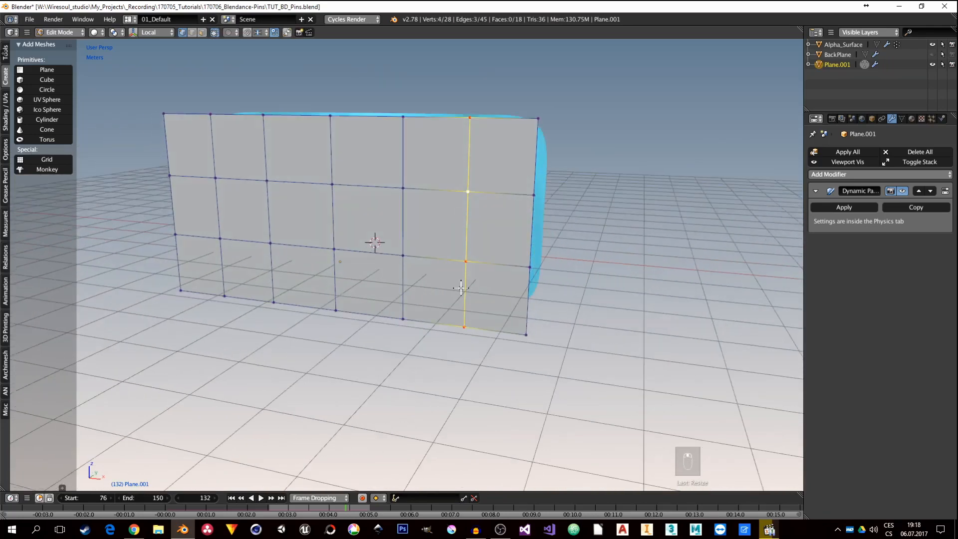
key(x)
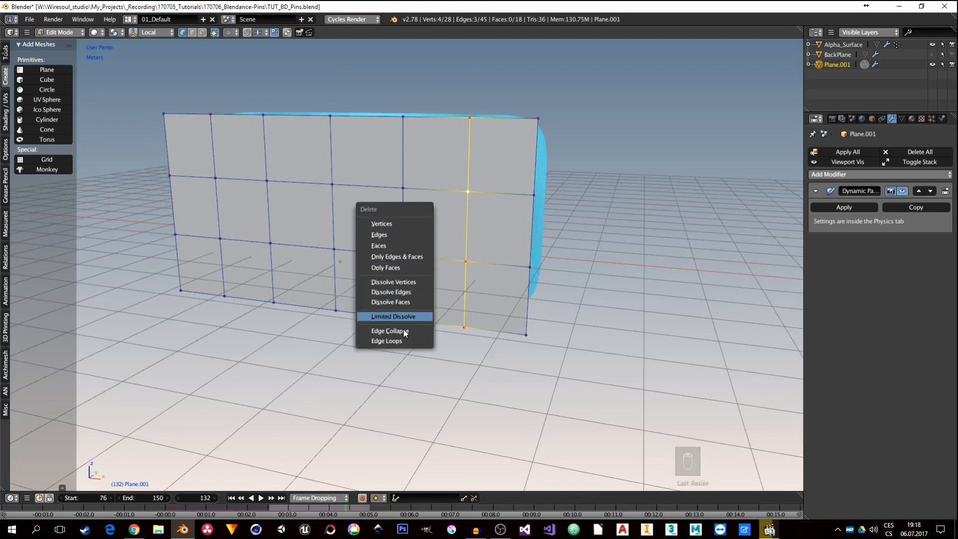
click(399, 341)
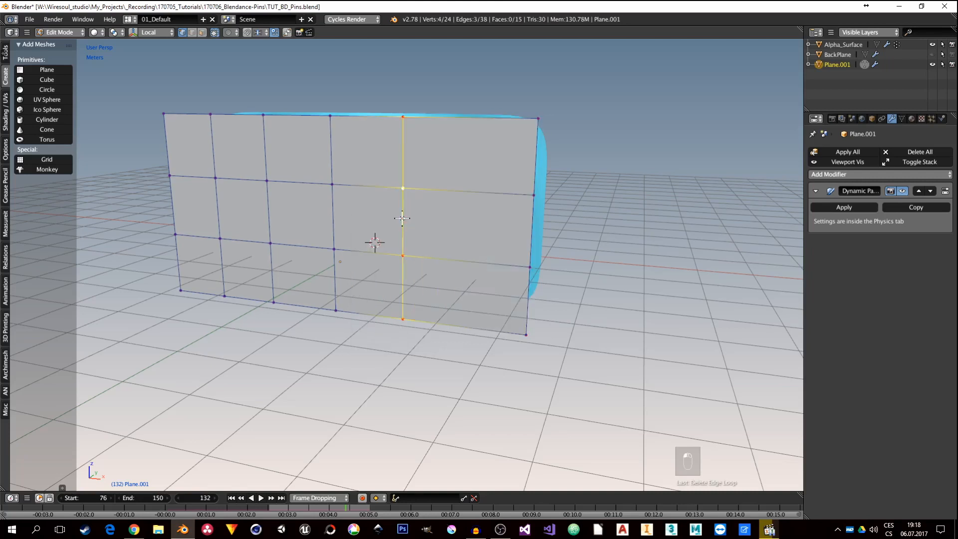
key(shift+r)
key(shift+r)
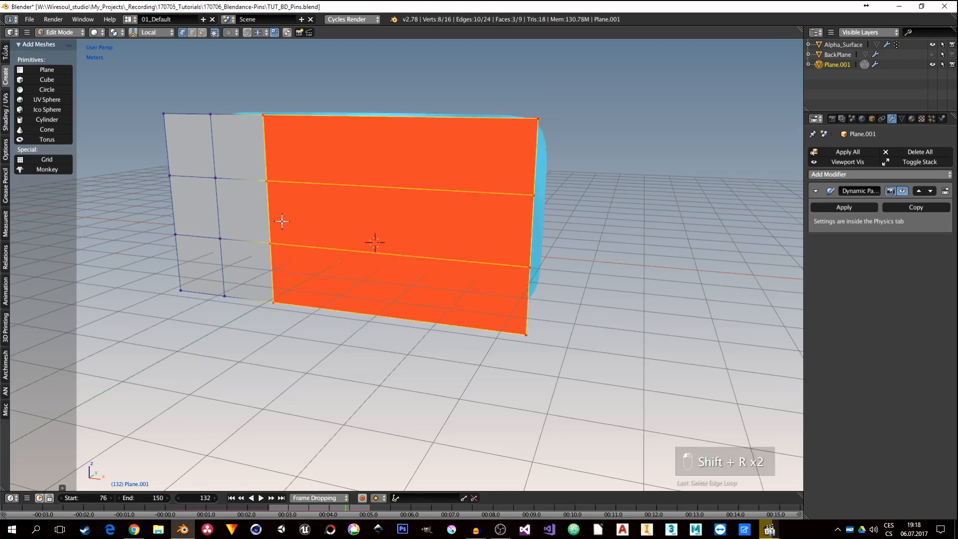
key(shift+r)
key(shift+r)
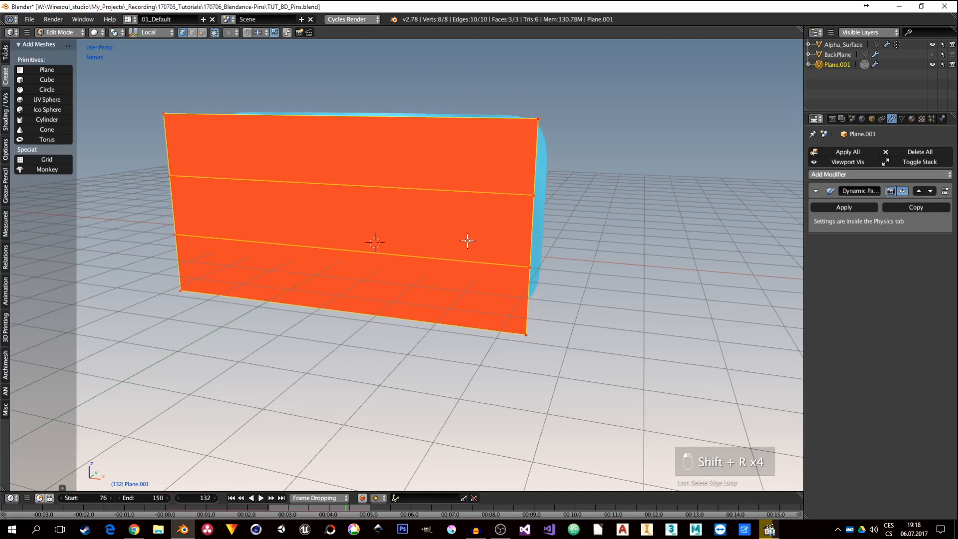
Add five evenly spaced vertical loop cuts across Plane.001 without sliding them, and return to Object Mode
middle_drag(468, 241, 361, 188)
key(ctrl+r)
scroll(347, 196, up, 2)
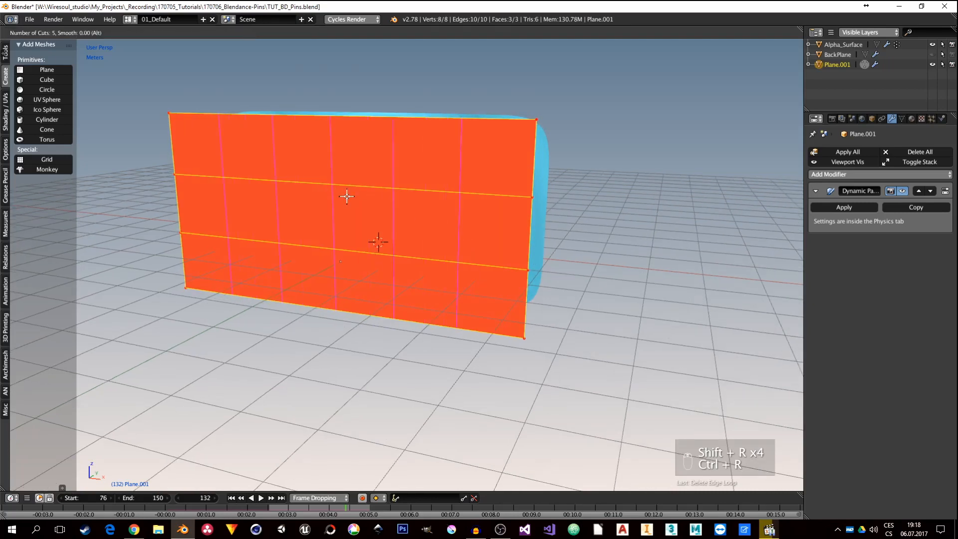
click(346, 197)
right_click(348, 196)
middle_drag(348, 196, 435, 218)
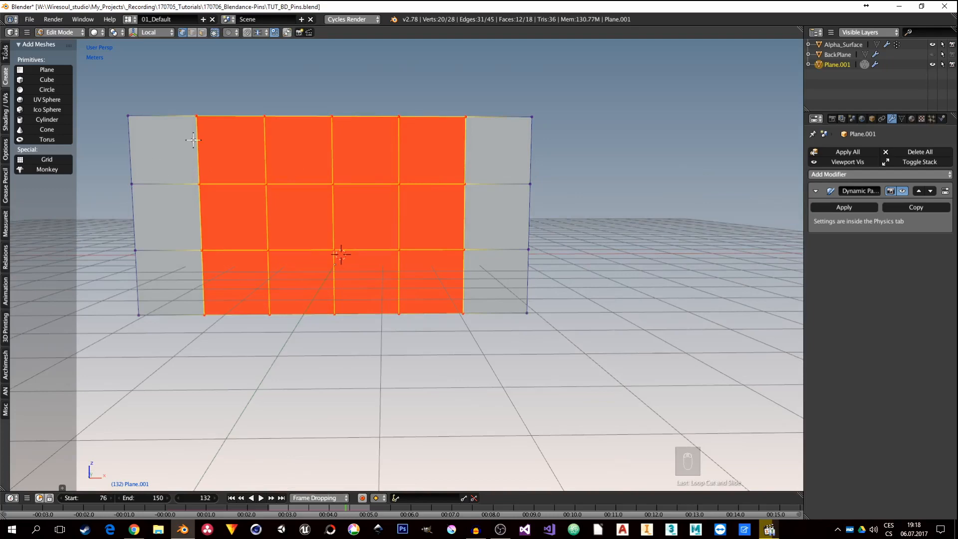
middle_drag(359, 229, 397, 220)
key(Tab)
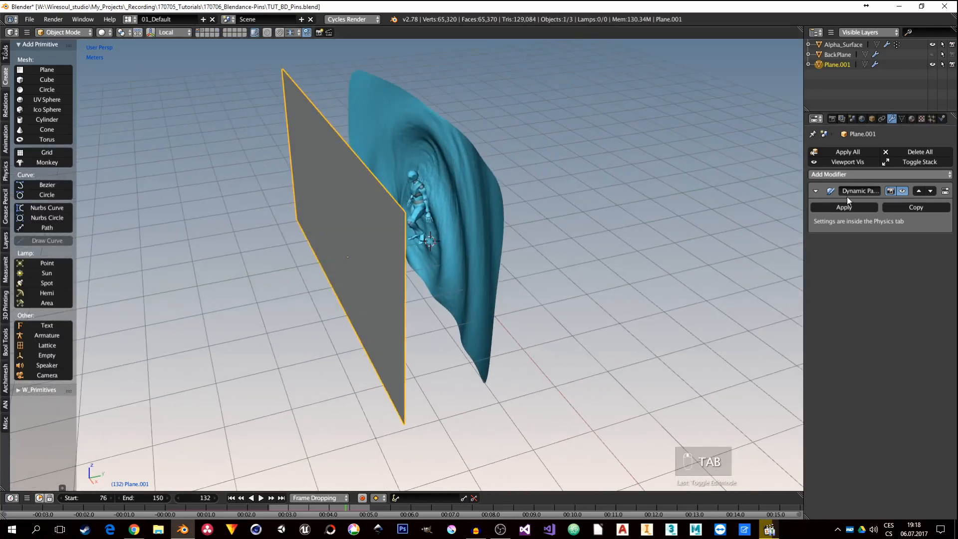
Remove the Dynamic Paint physics from Plane.001 and switch to the front orthographic view
click(942, 118)
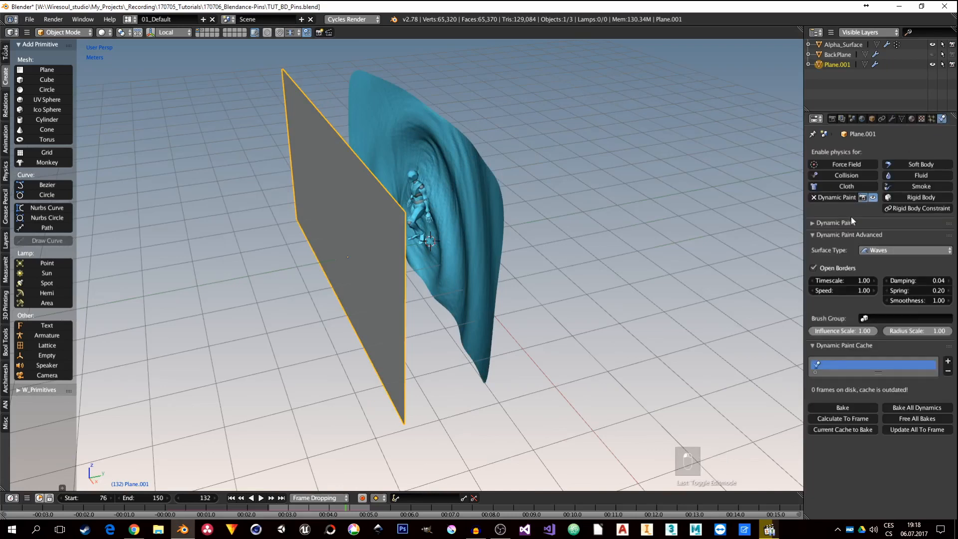
click(826, 197)
middle_drag(501, 238, 523, 202)
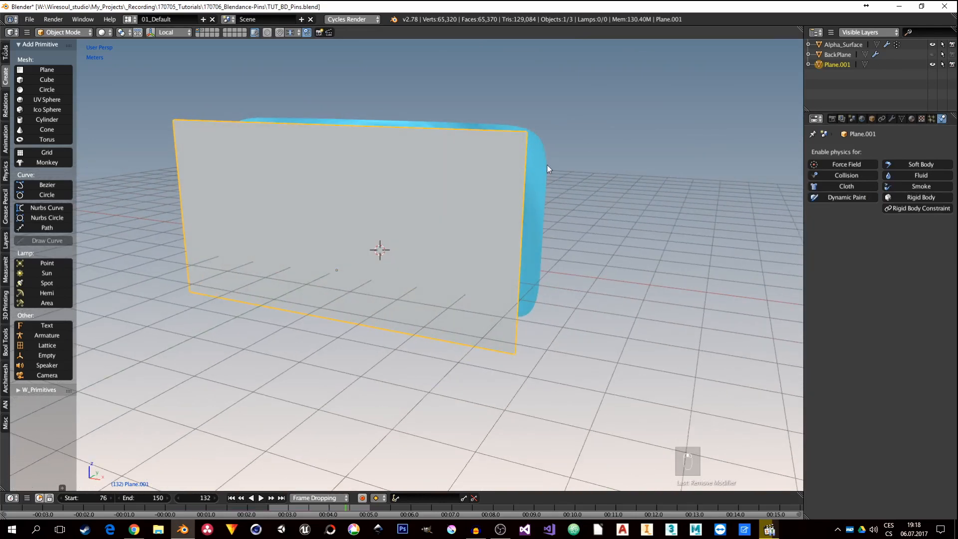
key(KP_1)
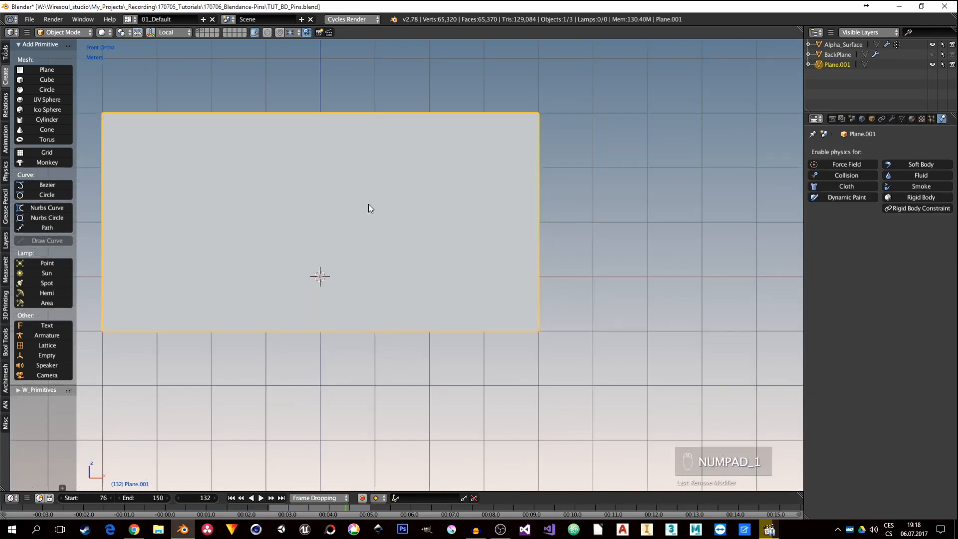
Scale all vertices of Plane.001 uniformly to about 0.916 in wireframe Edit Mode, fitting it inside the wave sheet's outline, and return to Object Mode
key(Tab)
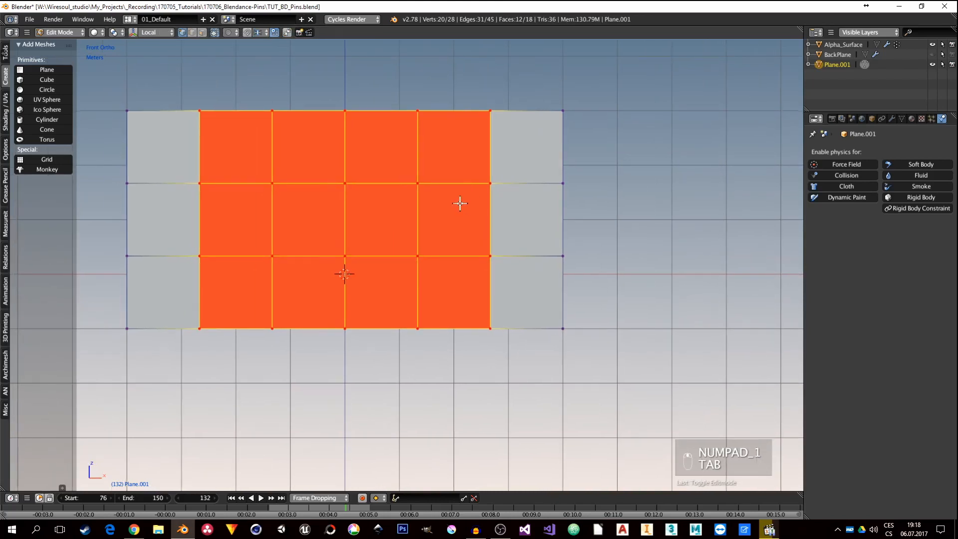
key(z)
key(a)
key(a)
key(a)
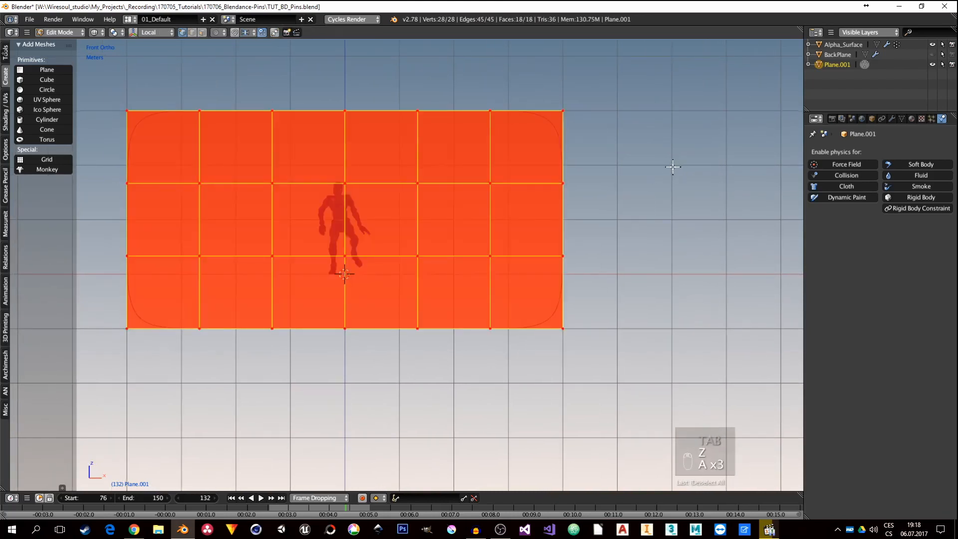
key(s)
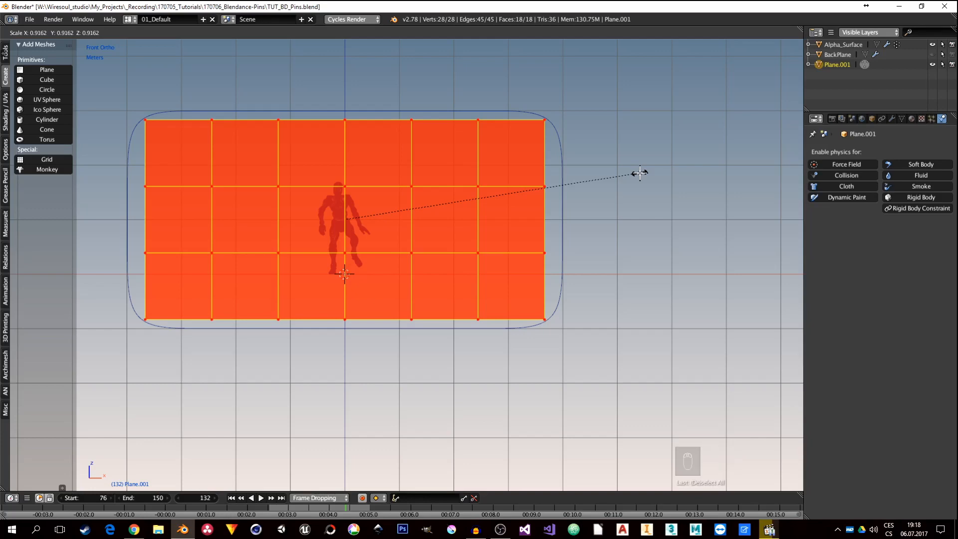
click(640, 173)
key(Tab)
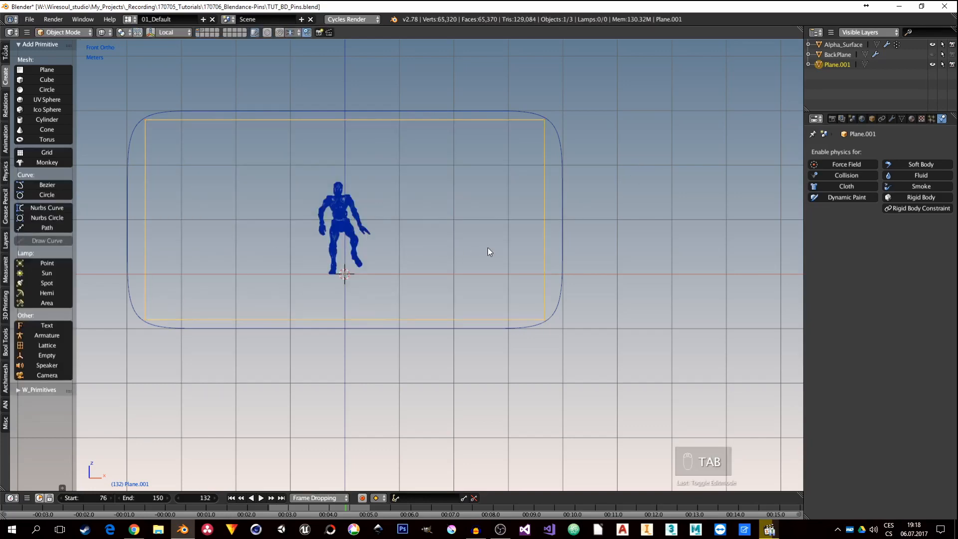
Return to solid shading and add a Subdivision Surface modifier of type Simple to Plane.001
mouse_move(487, 248)
middle_down()
mouse_move(487, 265)
mouse_move(431, 286)
mouse_move(436, 271)
mouse_move(415, 287)
mouse_move(442, 217)
mouse_move(461, 233)
mouse_move(441, 241)
mouse_move(594, 255)
middle_up()
key(z)
click(438, 270)
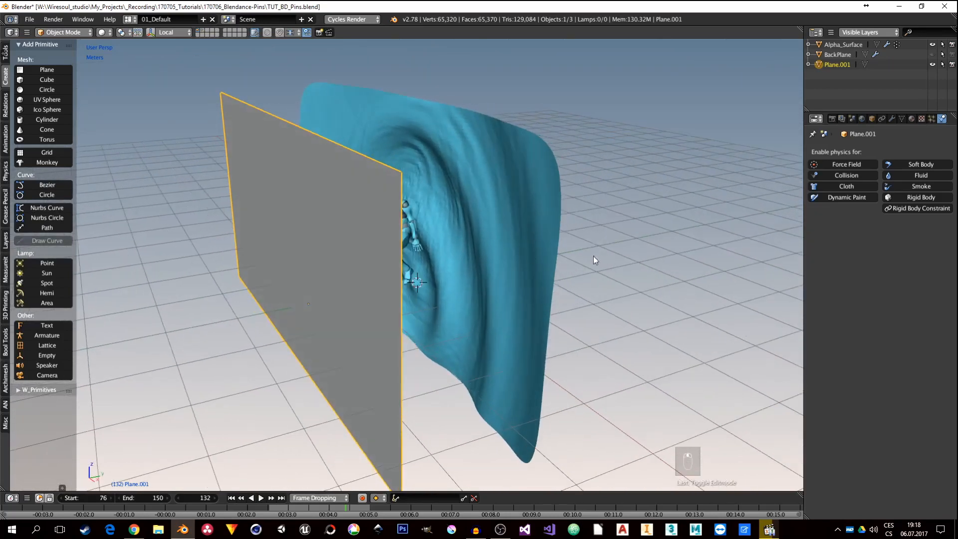
click(892, 119)
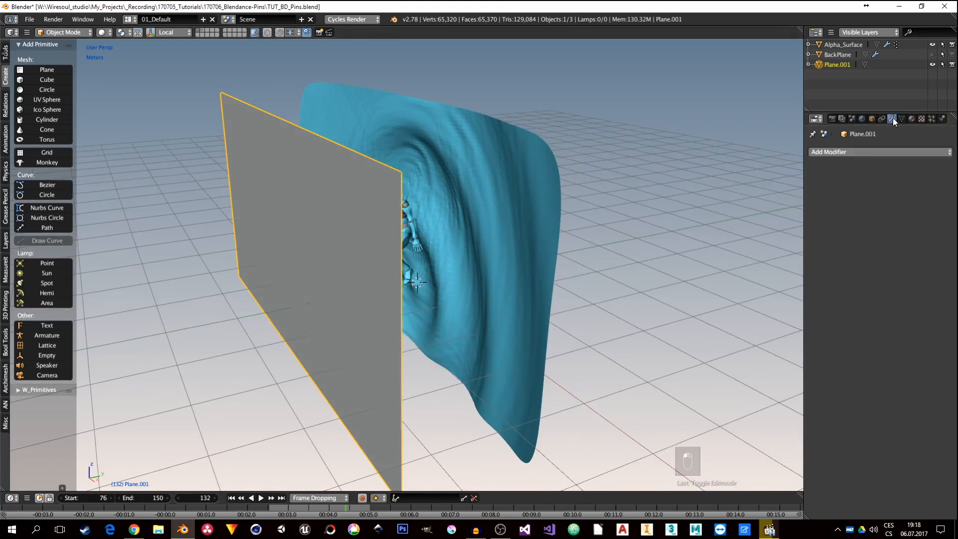
click(836, 153)
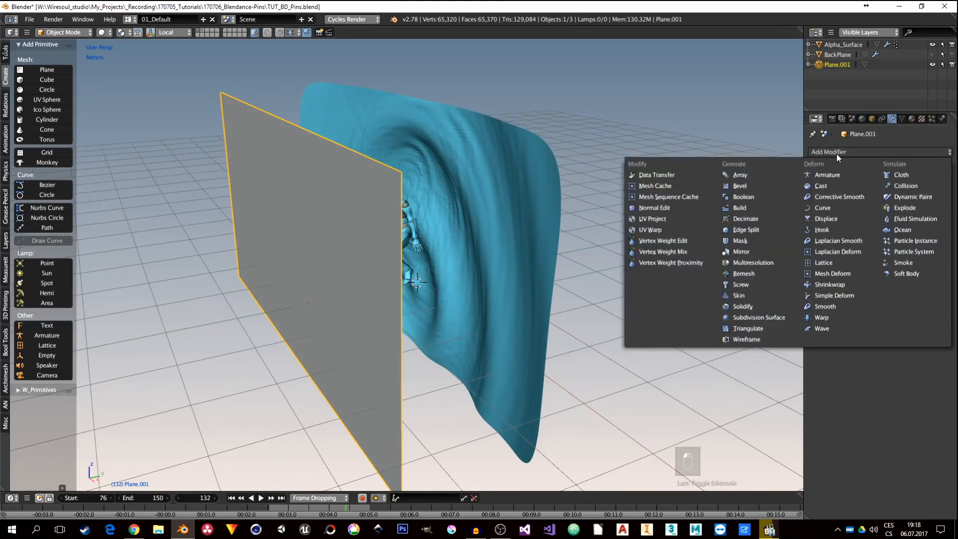
click(760, 321)
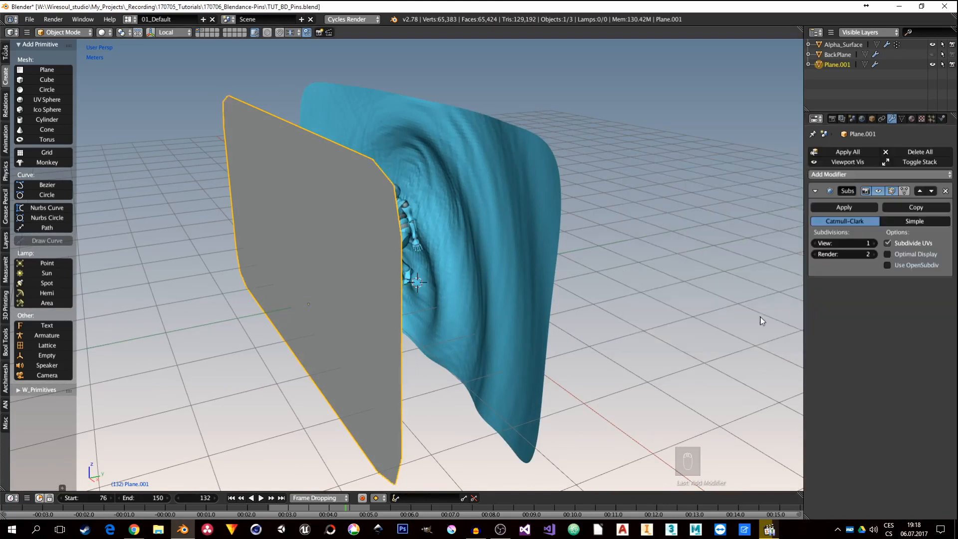
click(899, 224)
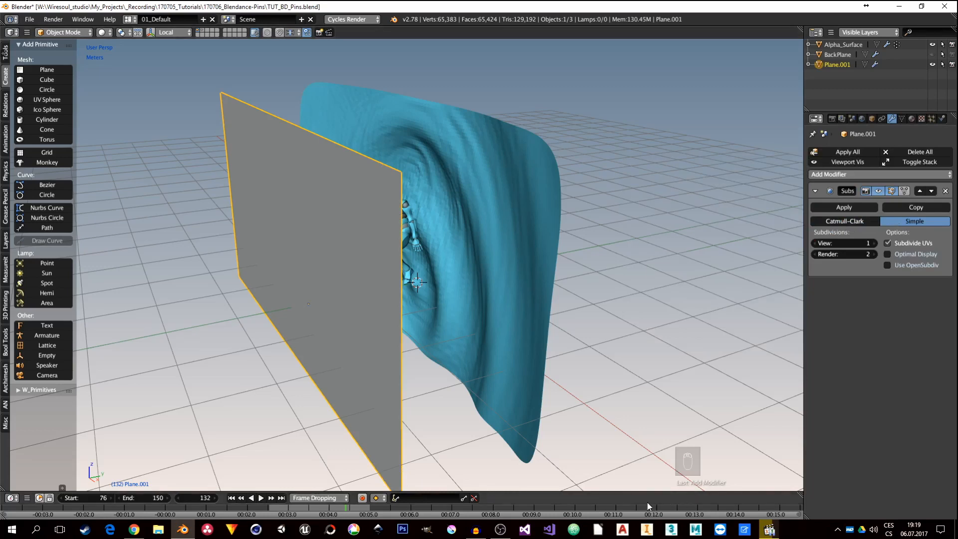
Check the pin-wall reference image, set the subdivisions of Plane.001 to 6 for both view and render, and collapse the modifier
click(763, 528)
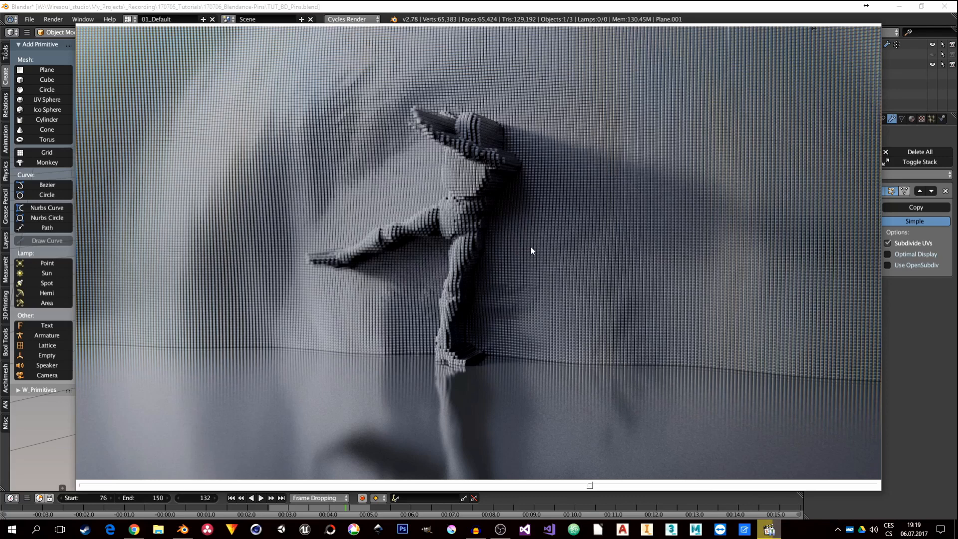
click(941, 41)
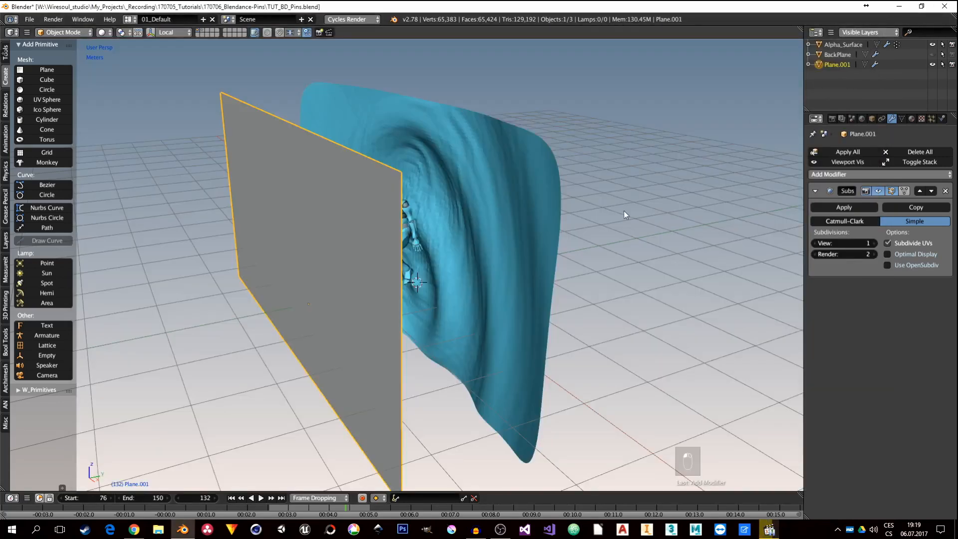
click(874, 243)
click(874, 243)
click(873, 243)
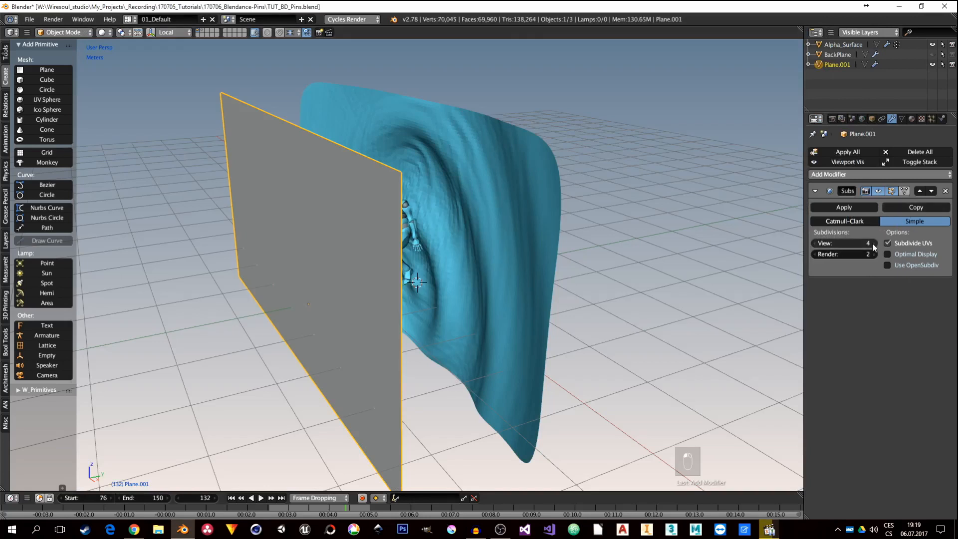
click(872, 243)
click(873, 253)
click(875, 244)
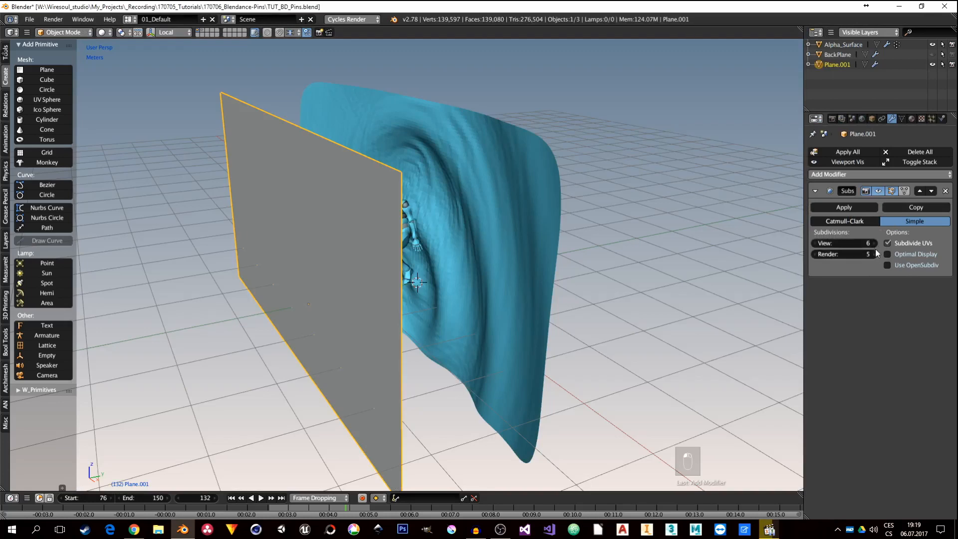
click(875, 254)
middle_drag(423, 259, 428, 257)
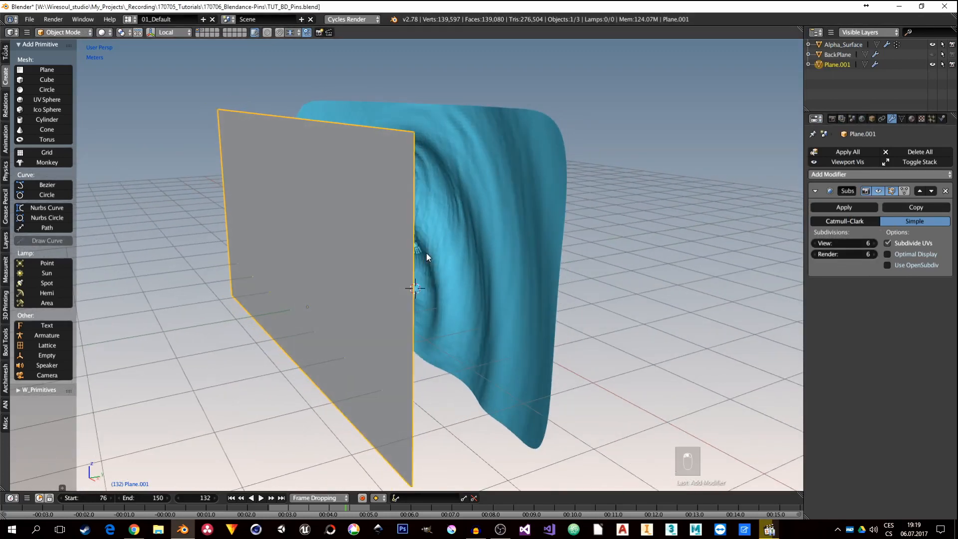
middle_drag(338, 207, 342, 238)
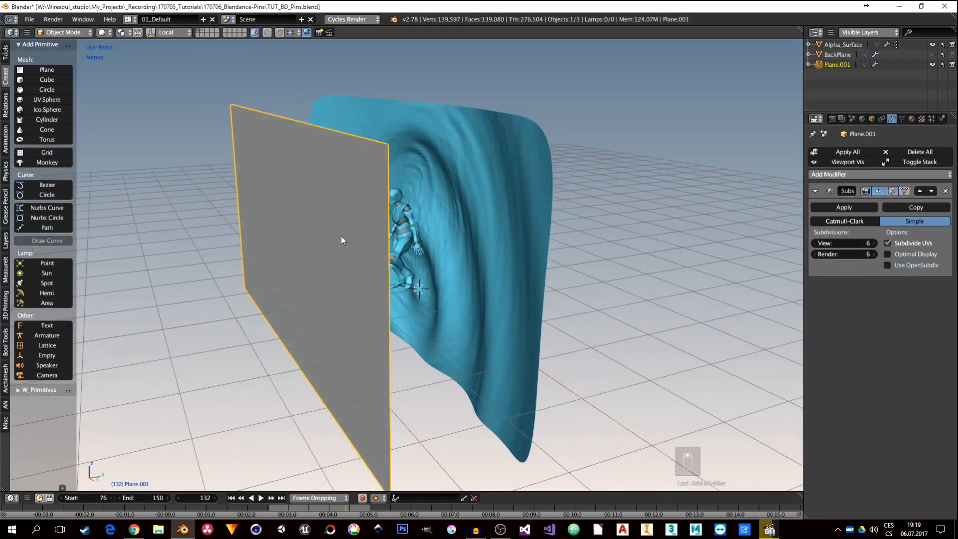
click(815, 191)
Add a Shrinkwrap modifier to Plane.001 in Project mode with Alpha_Surface as its target
middle_drag(274, 244, 284, 267)
click(845, 176)
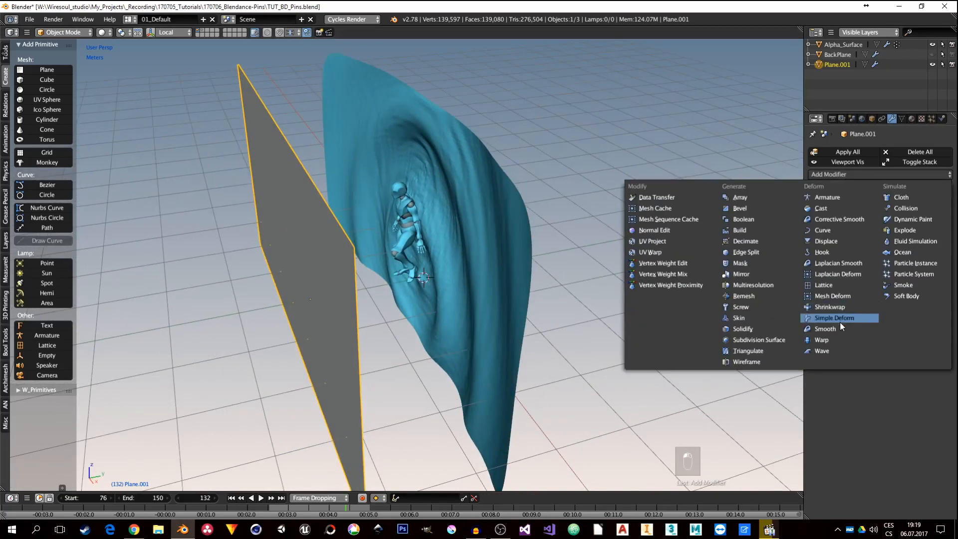
click(833, 307)
click(908, 274)
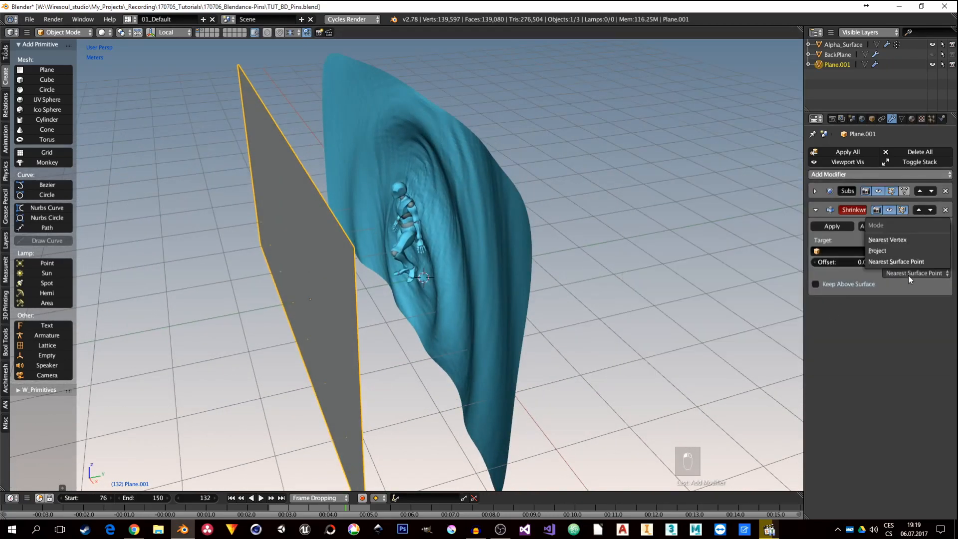
click(887, 251)
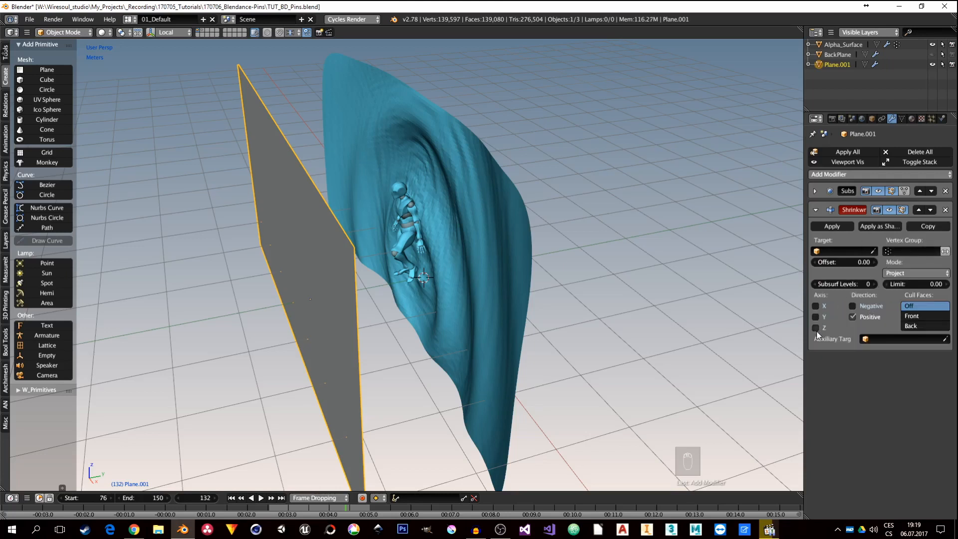
click(847, 250)
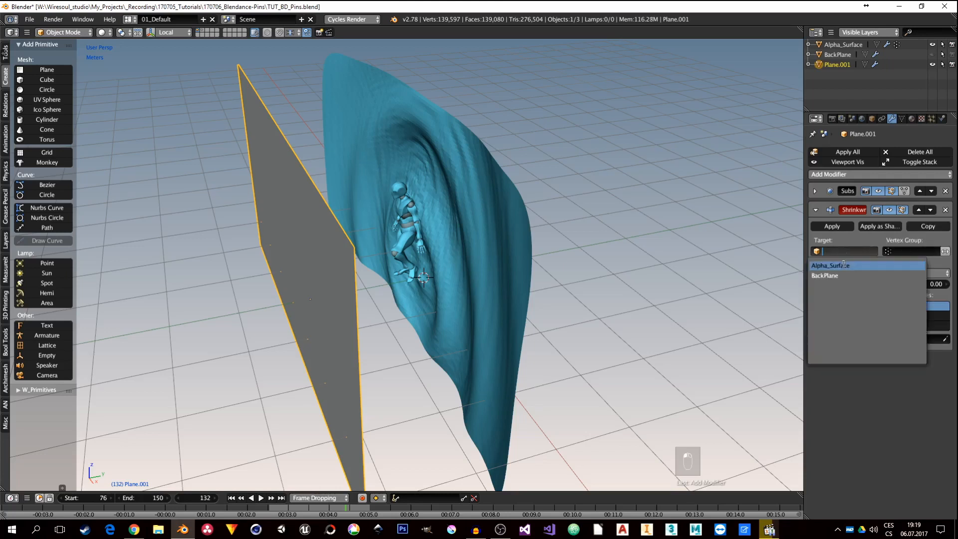
click(843, 266)
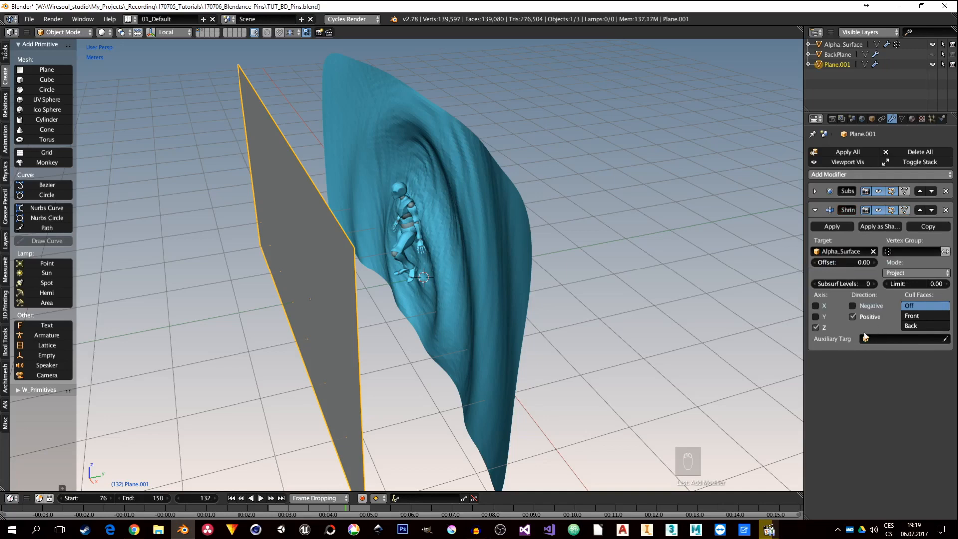
Restrict the Shrinkwrap projection to the Z axis in the Negative direction only, and collapse the modifier
click(816, 317)
click(816, 328)
click(816, 317)
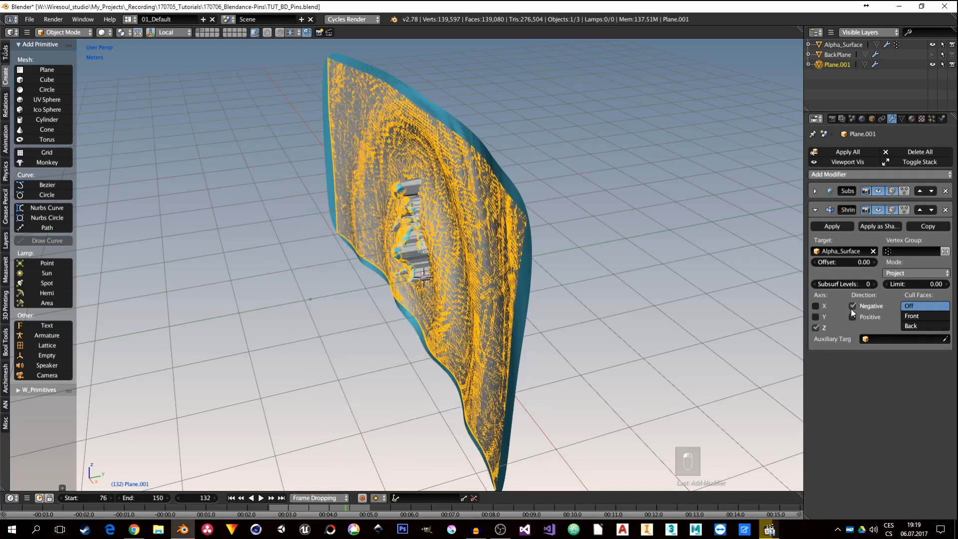
middle_drag(459, 282, 781, 318)
scroll(429, 254, up, 5)
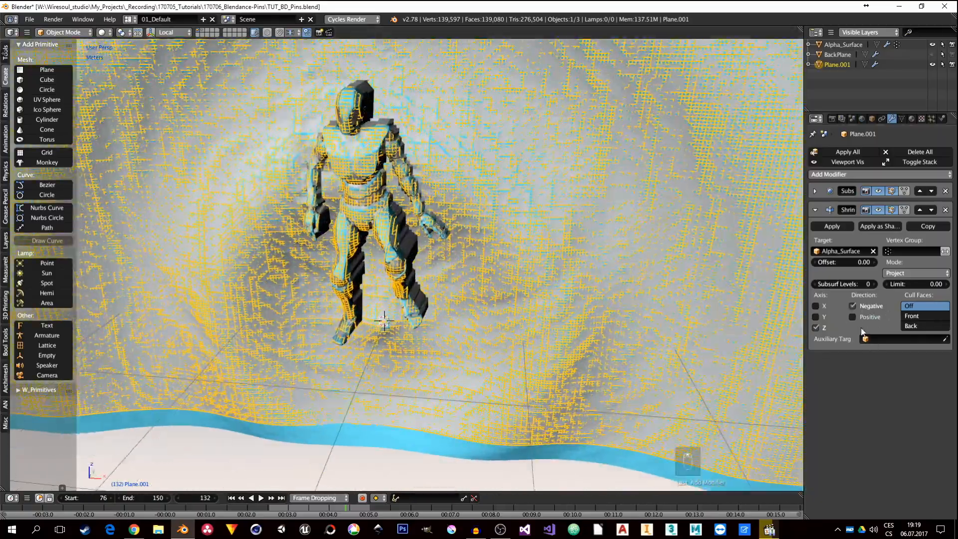
click(816, 210)
Hide Alpha_Surface in the viewport and examine the figure and waves projected onto Plane.001
mouse_move(522, 295)
middle_down()
mouse_move(552, 284)
mouse_move(507, 292)
middle_up()
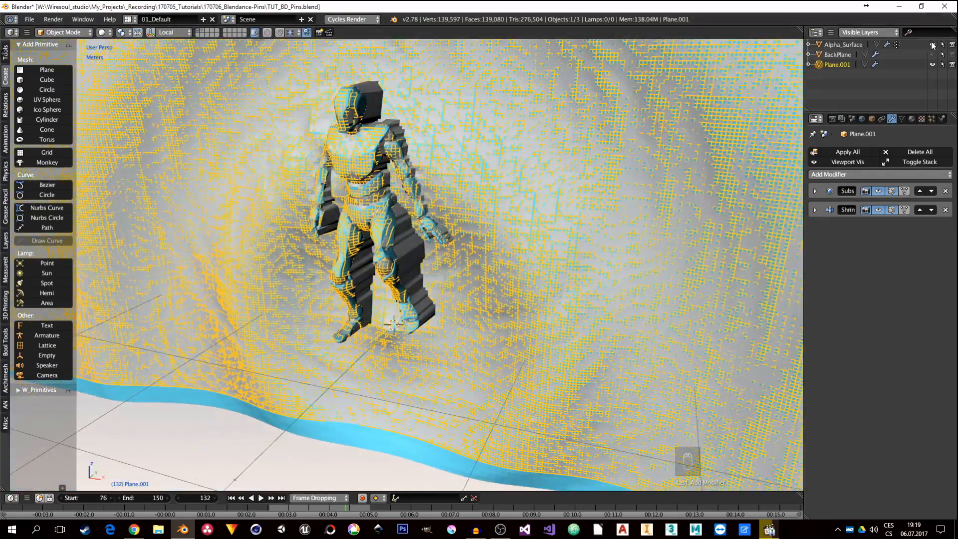
click(933, 45)
scroll(699, 142, down, 6)
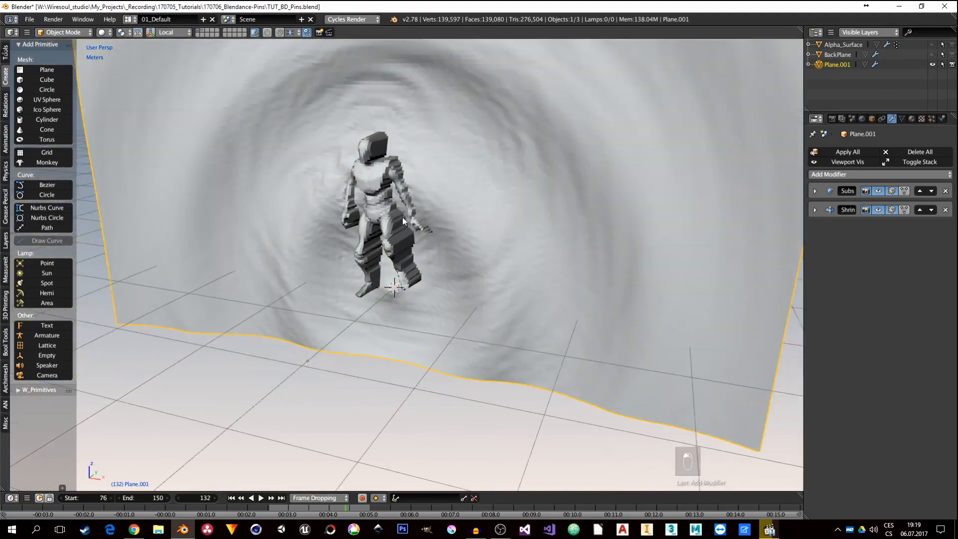
middle_drag(454, 229, 419, 250)
scroll(389, 239, up, 3)
scroll(396, 243, down, 2)
scroll(393, 250, down, 3)
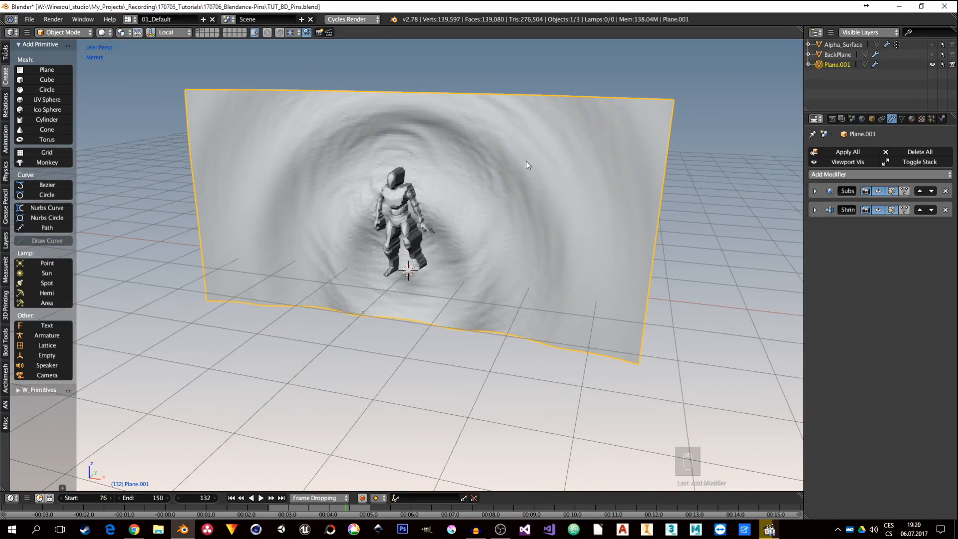
middle_drag(448, 226, 386, 267)
scroll(386, 267, up, 2)
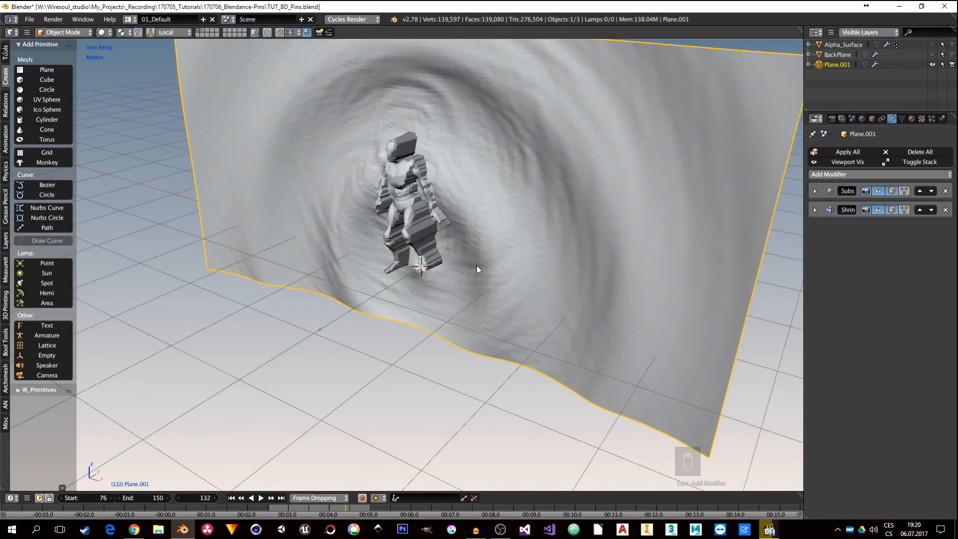
middle_drag(445, 256, 336, 253)
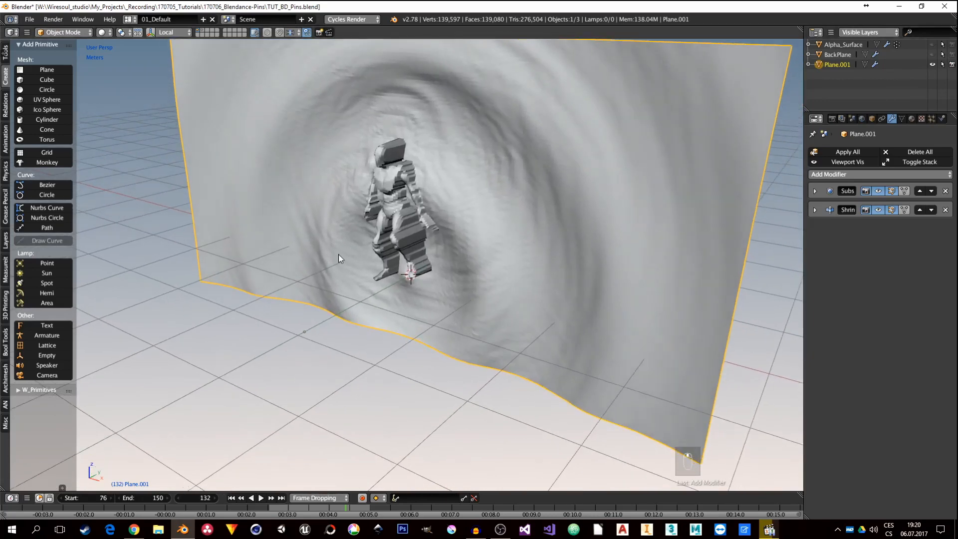
Add a cube mesh at the 3D cursor and scale it down to a small block in Edit Mode
key(shift+a)
mouse_move(289, 188)
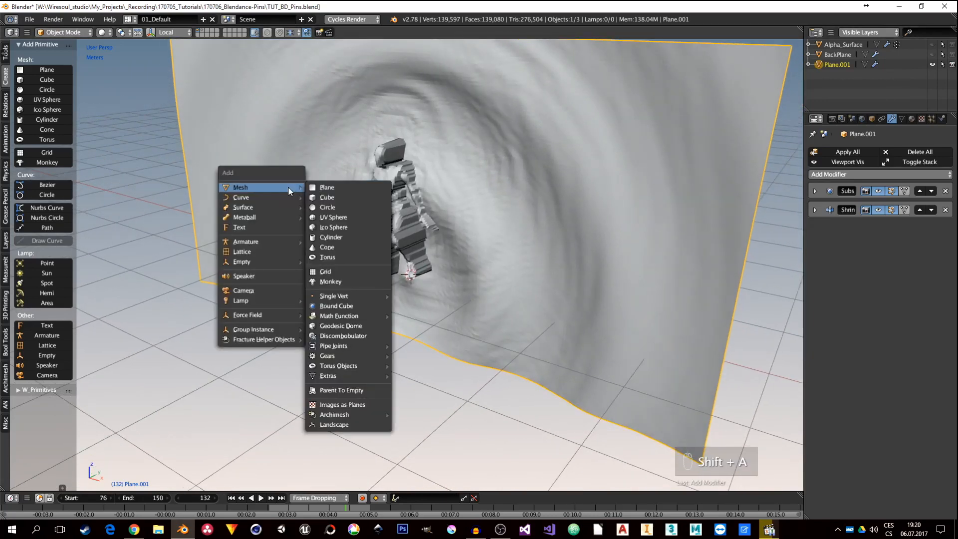
click(337, 197)
key(Tab)
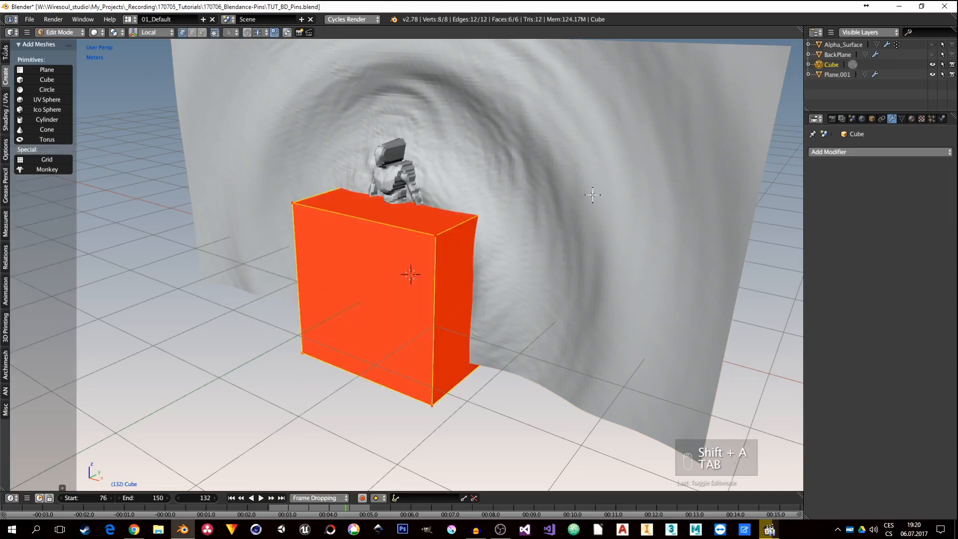
key(s)
click(414, 273)
Shrink the cube's mesh further in front wireframe view until it fits within one grid cell of Plane.001
key(KP_1)
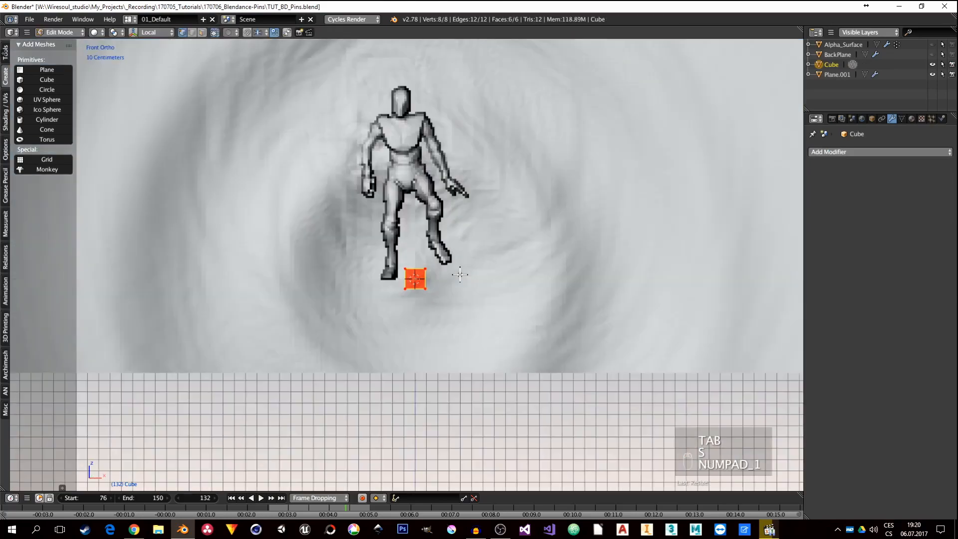
scroll(401, 263, up, 3)
key(z)
click(524, 259)
scroll(418, 264, up, 5)
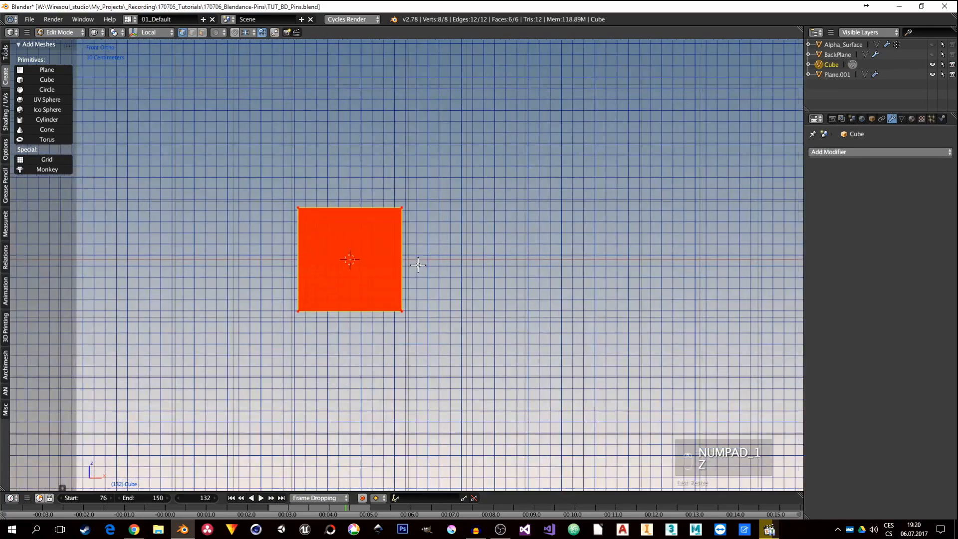
key(s)
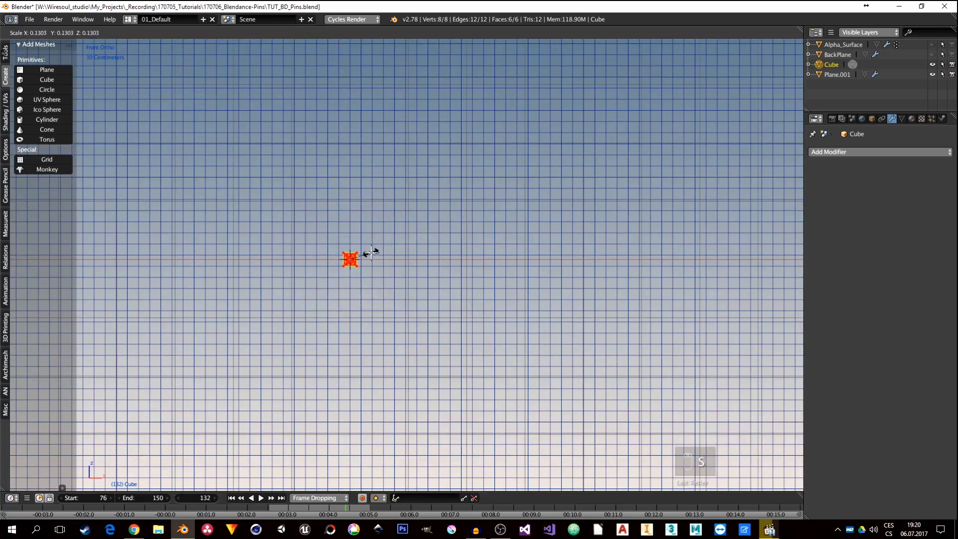
click(369, 251)
scroll(357, 254, up, 3)
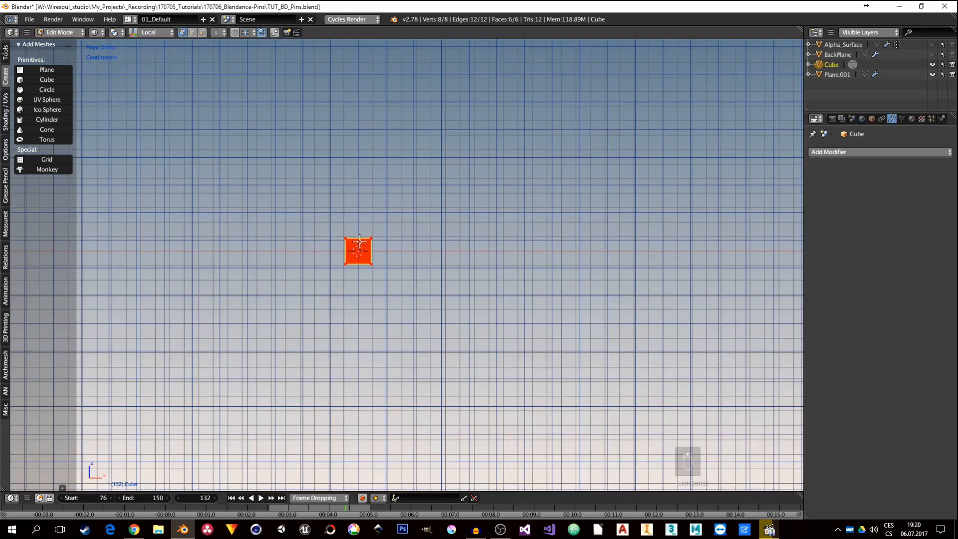
key(s)
click(403, 253)
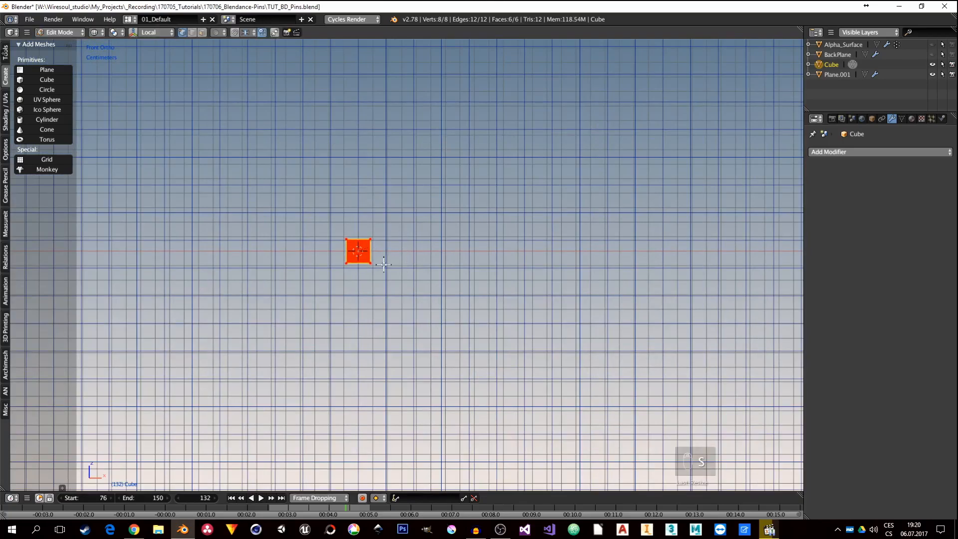
Select the four vertices of the cube's rear face, the side pointing away from the projected figure, in Edit Mode
key(Tab)
scroll(381, 271, down, 7)
key(Tab)
mouse_move(382, 271)
middle_down()
mouse_move(368, 304)
mouse_move(398, 289)
mouse_move(397, 263)
middle_up()
right_click(399, 262)
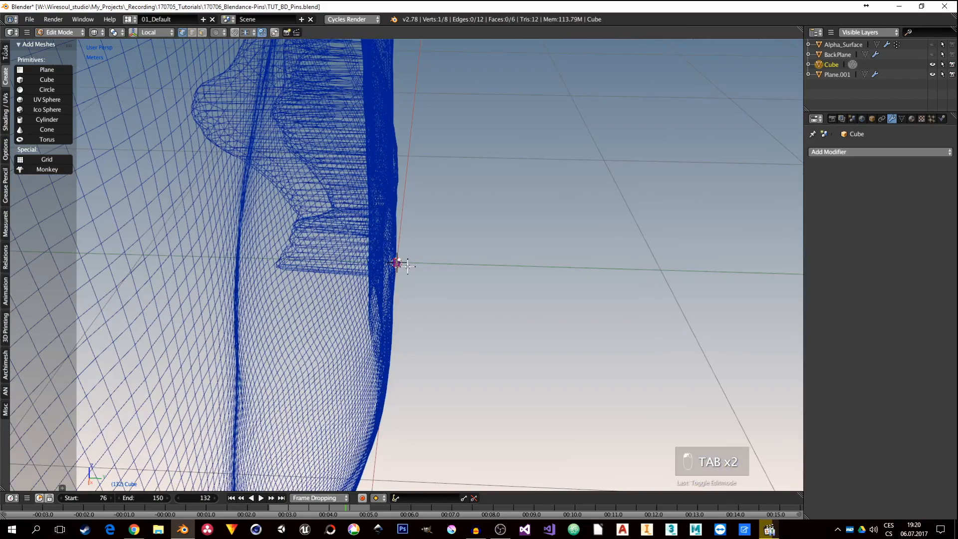
key(KP_Decimal)
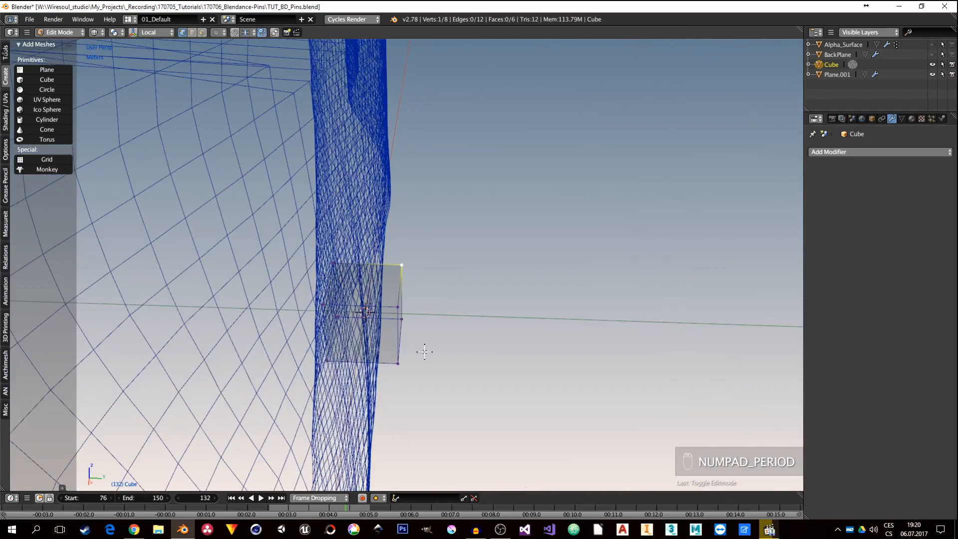
key(a)
key(a)
key(b)
drag(391, 241, 447, 328)
middle_drag(447, 327, 427, 297)
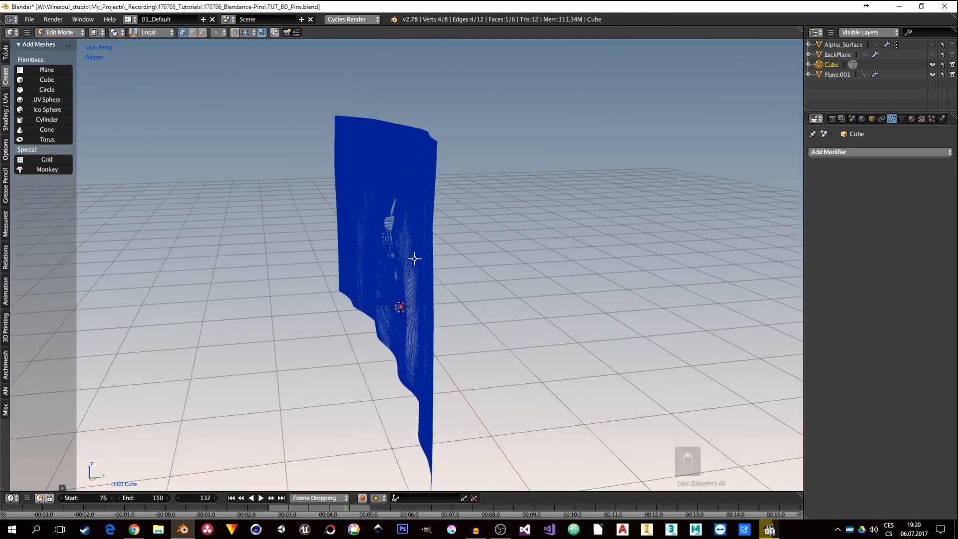
Pull the selected rear face far back along the Y axis to make a long thin pin, and return to Object Mode
mouse_move(361, 309)
middle_down()
mouse_move(344, 324)
mouse_move(387, 280)
mouse_move(381, 314)
mouse_move(365, 319)
middle_up()
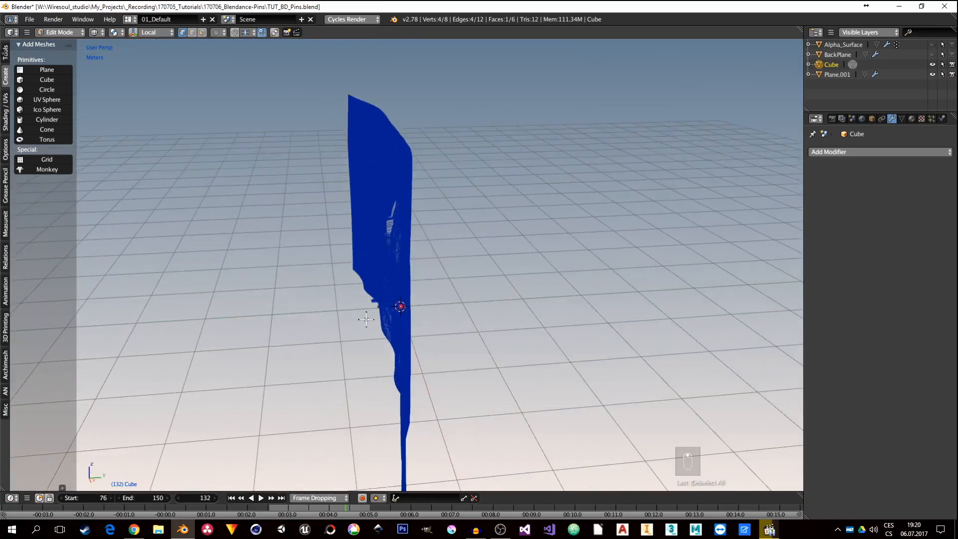
key(g)
click(729, 298)
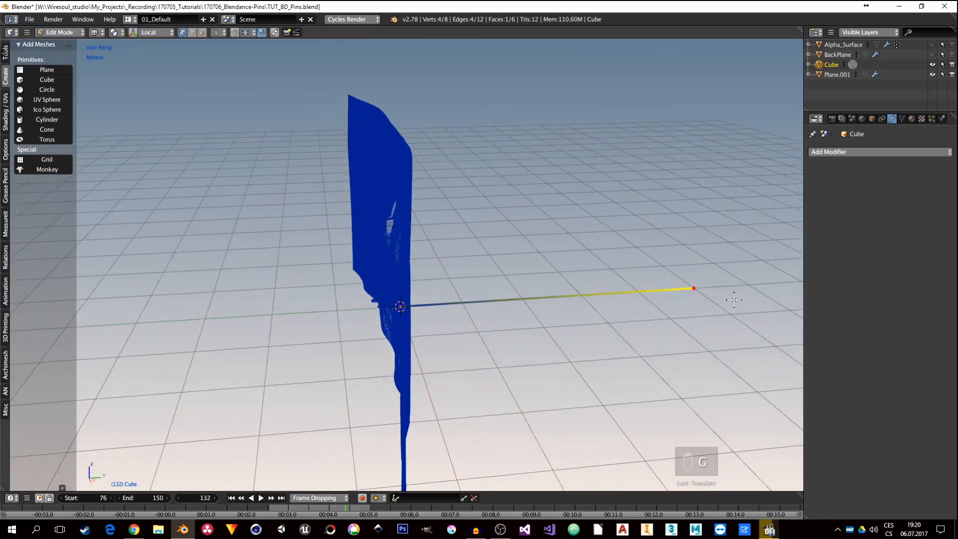
middle_drag(619, 313, 432, 327)
key(Tab)
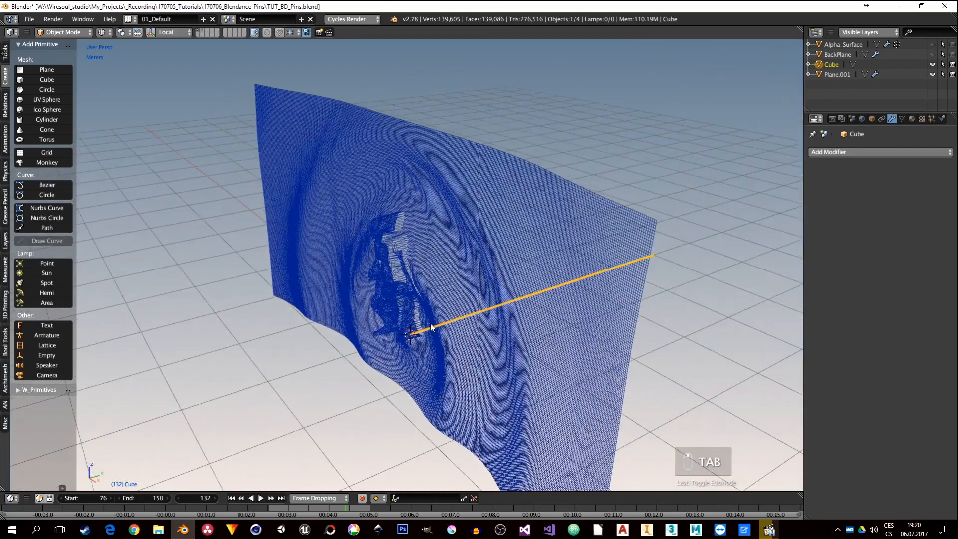
Compare the object transforms of the cube and Plane.001, and apply Plane.001's location
right_click(417, 289)
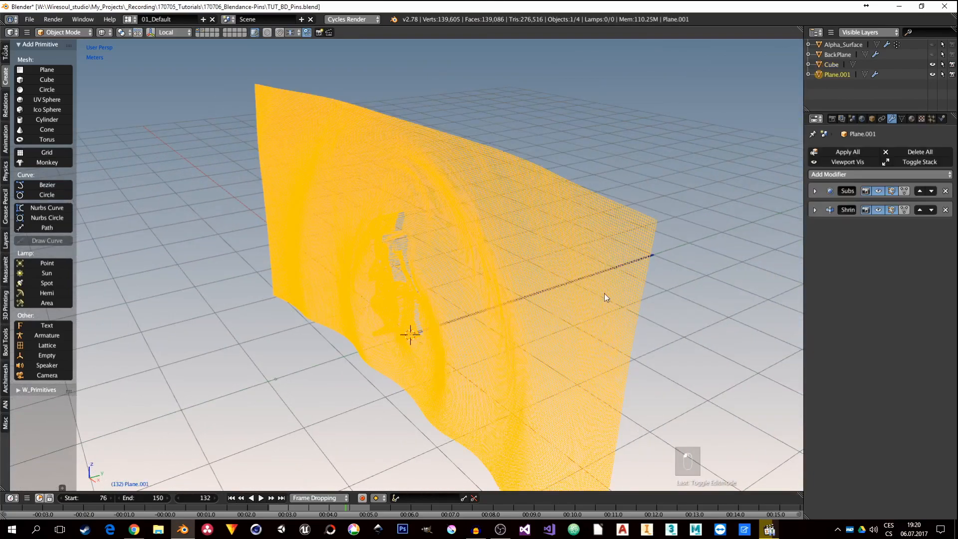
right_click(595, 277)
click(871, 119)
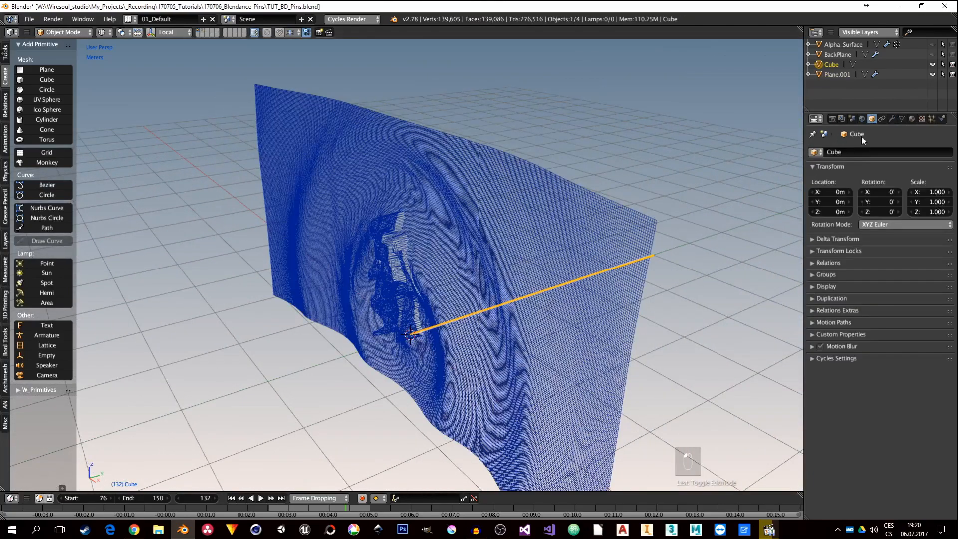
right_click(422, 222)
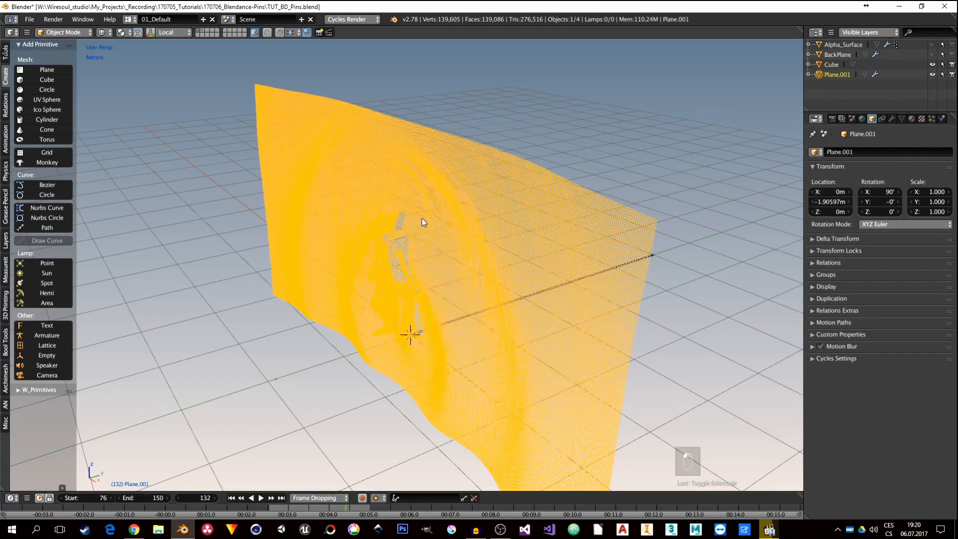
key(ctrl+a)
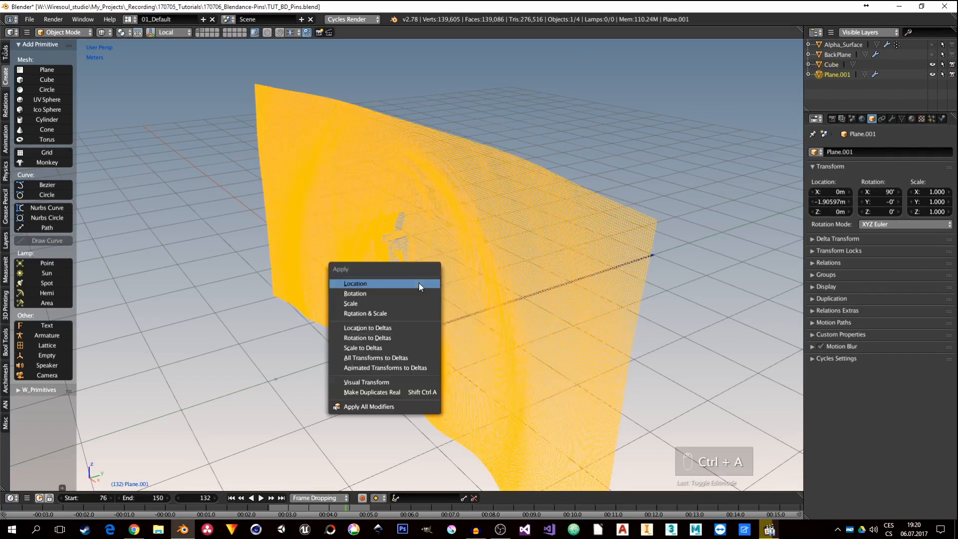
click(372, 284)
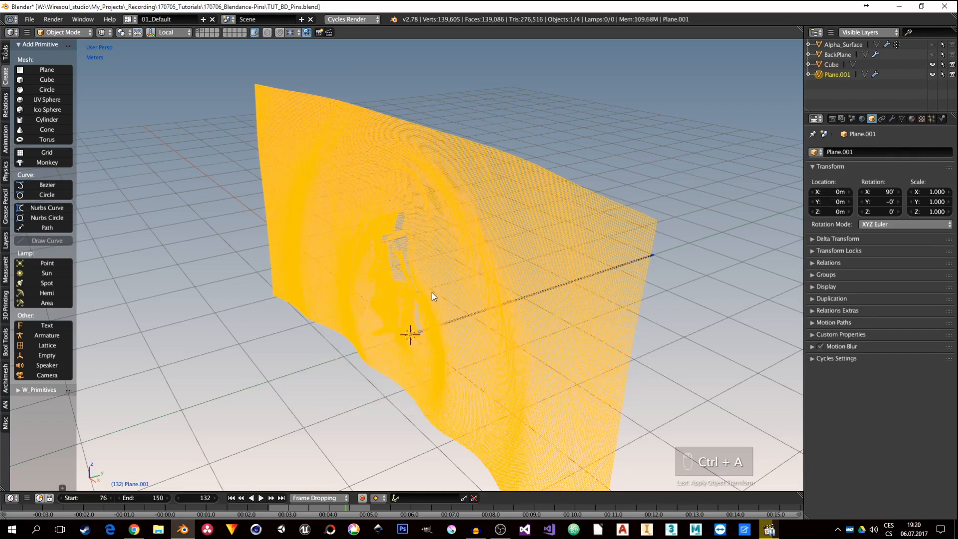
Rename the elongated cube as Pin
right_click(528, 298)
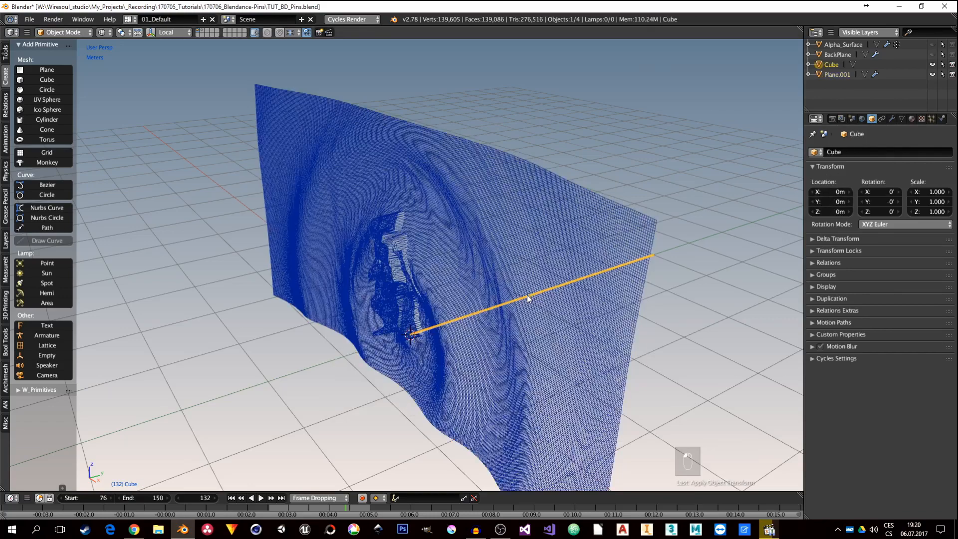
middle_drag(528, 298, 498, 304)
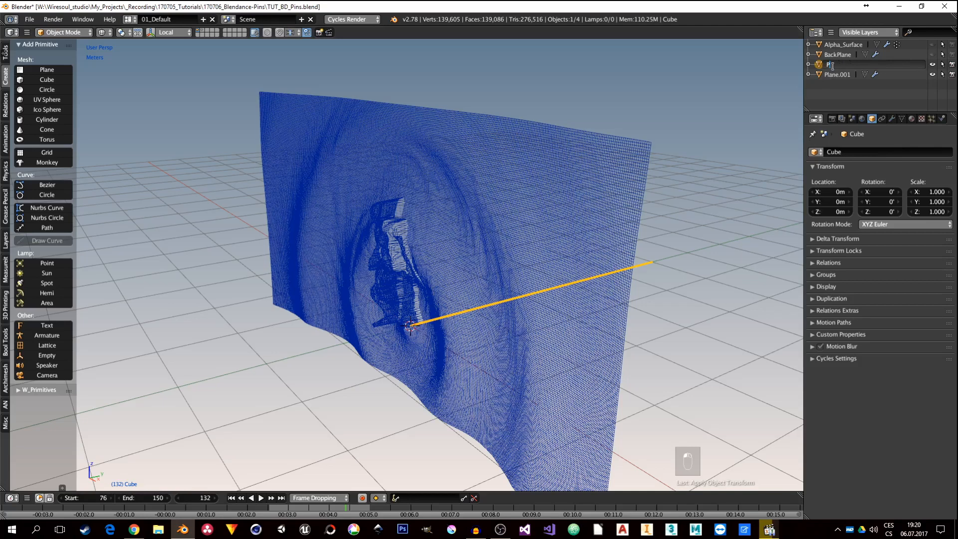
key(Return)
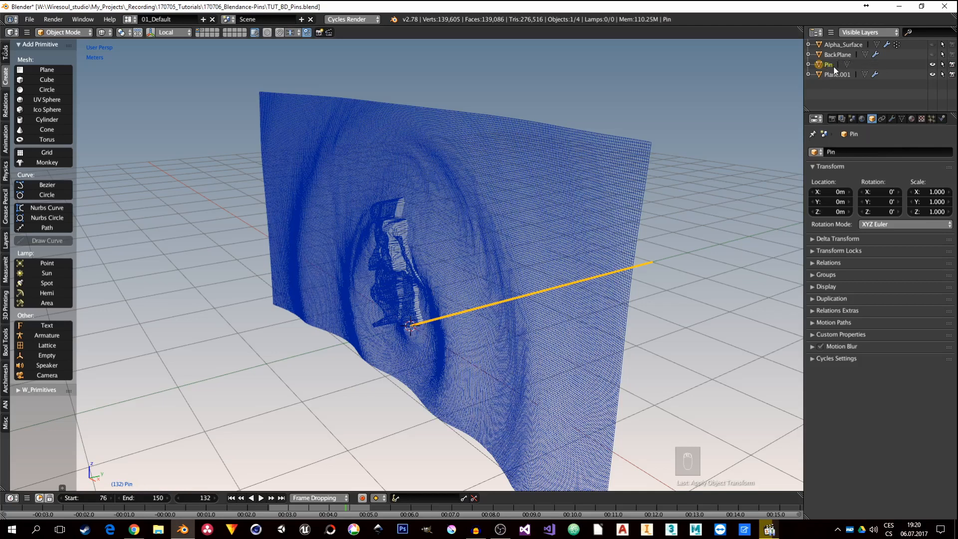
Parent Pin to Plane.001 using the Object option
shift+right_click(484, 170)
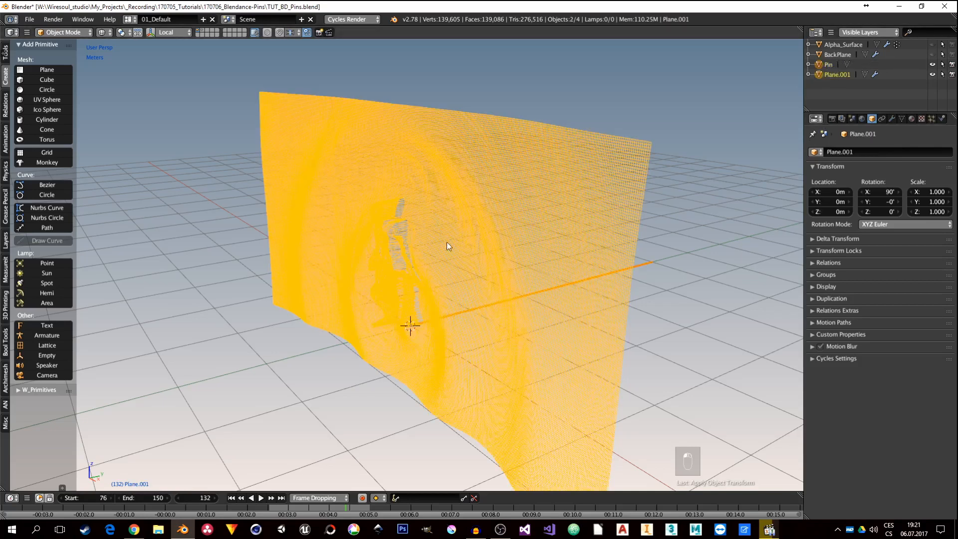
middle_drag(402, 310, 416, 307)
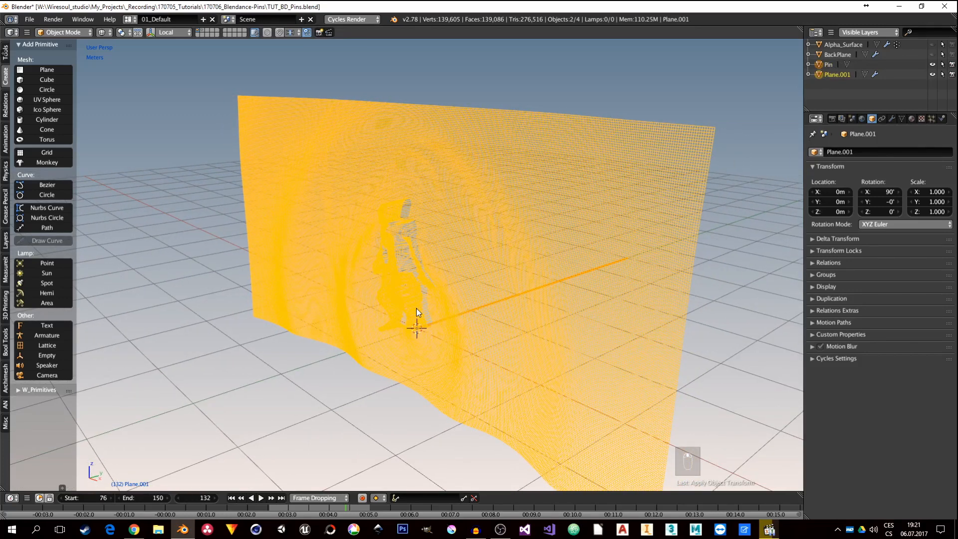
key(ctrl+p)
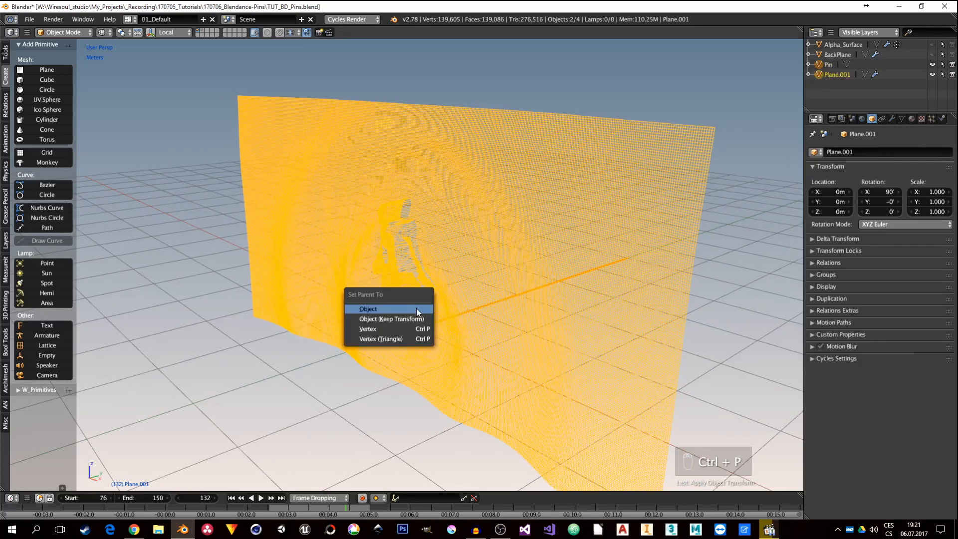
click(371, 310)
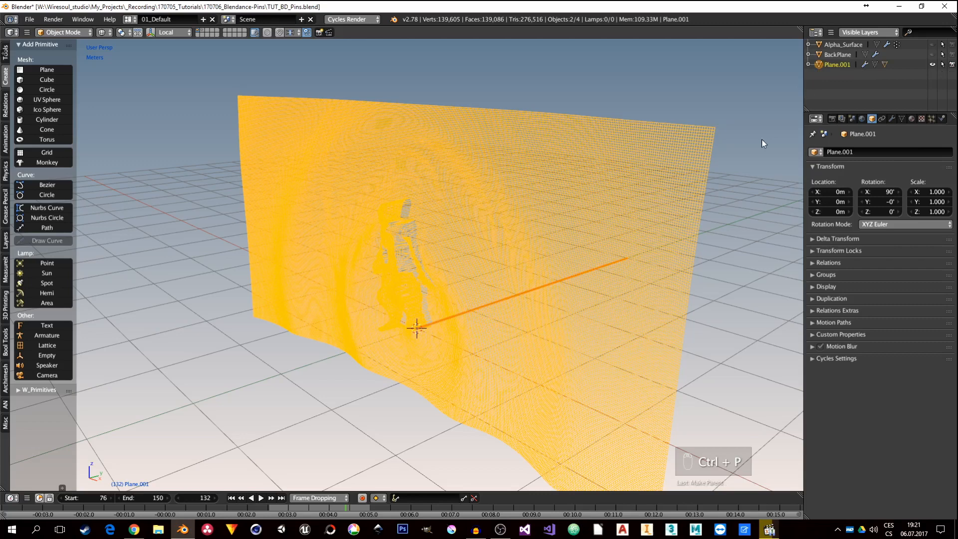
Show Plane.001's children in the object hierarchy and set Plane.001's duplication to Verts
click(809, 64)
click(834, 65)
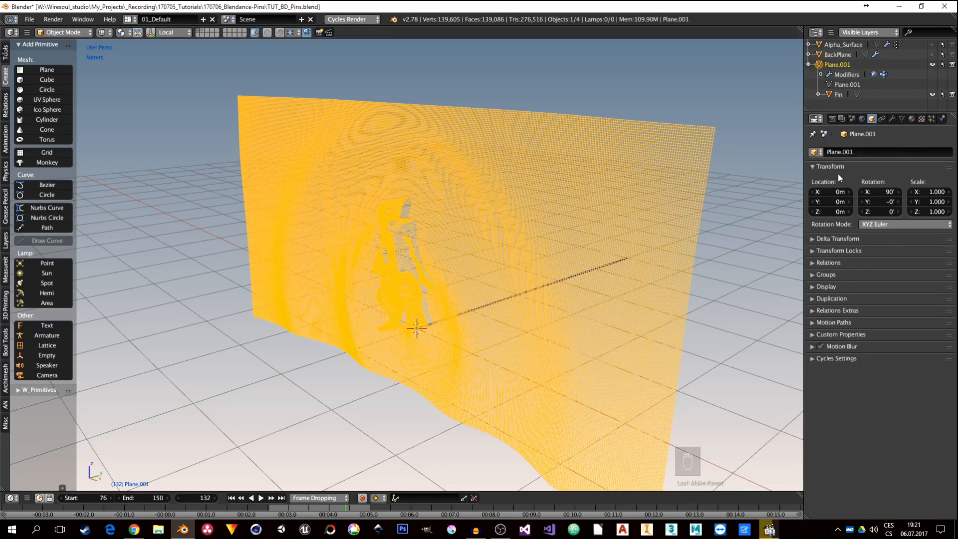
click(812, 299)
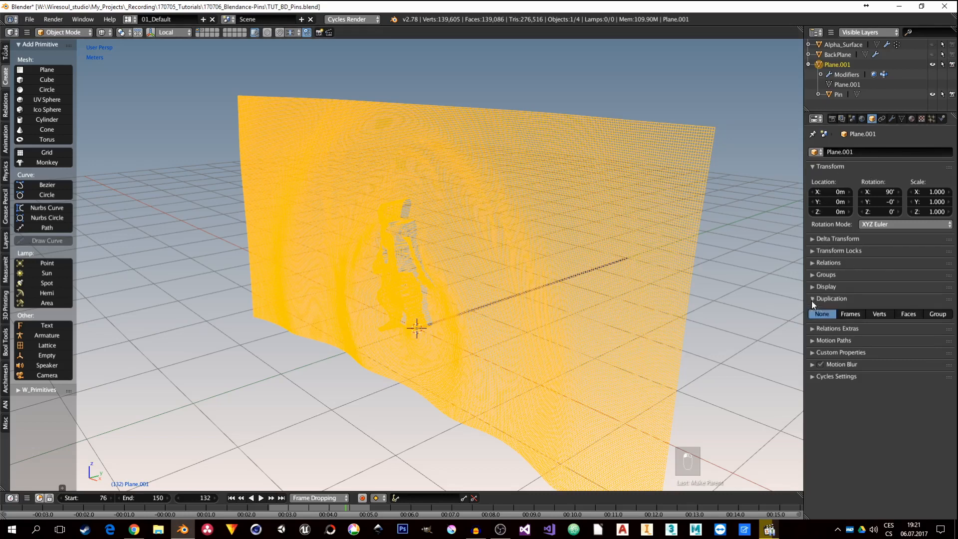
click(879, 316)
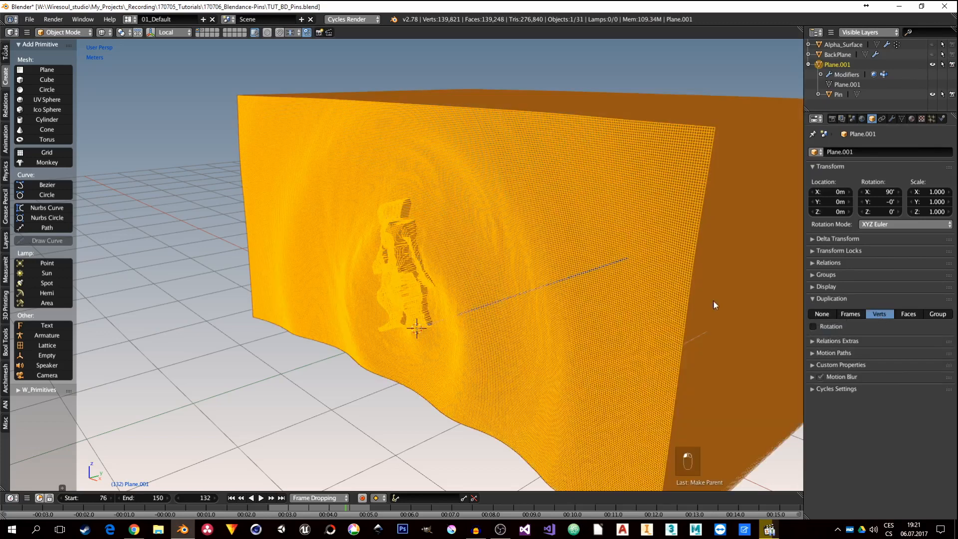
Select Pin, collapse Plane.001's hierarchy and display the pin wall from the front in solid shading
click(839, 94)
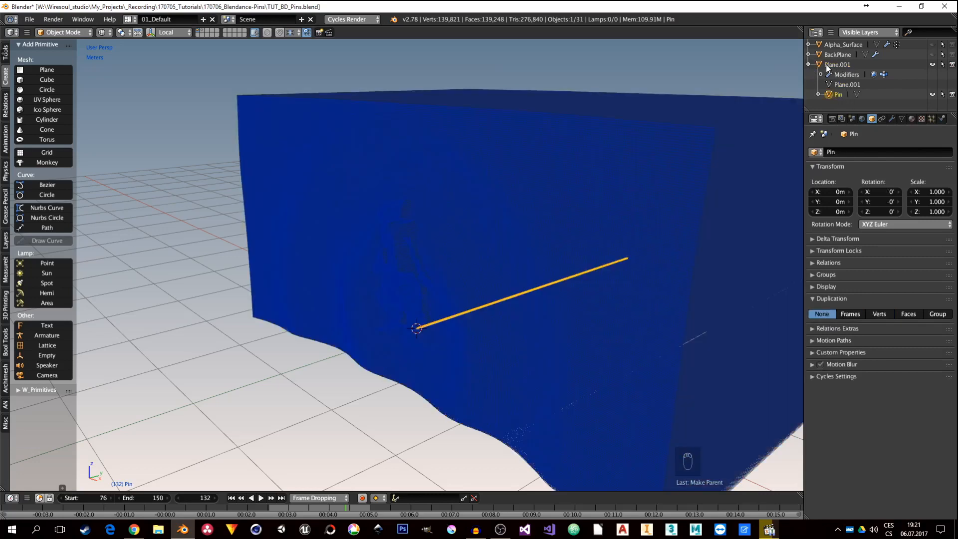
click(808, 65)
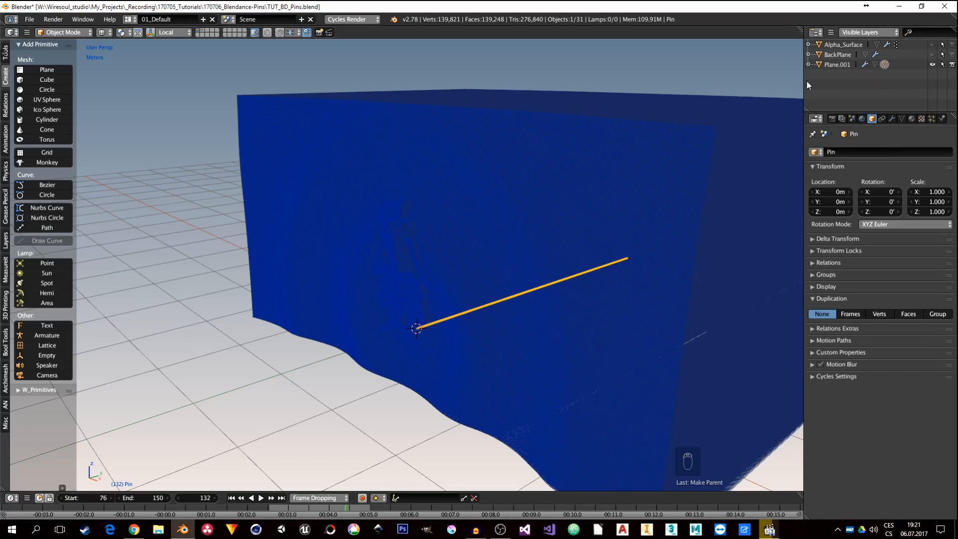
middle_drag(481, 274, 422, 299)
key(z)
click(455, 246)
Add a plane mesh at the 3D cursor as a floor and scale it up to about 4.03
key(shift+a)
click(375, 248)
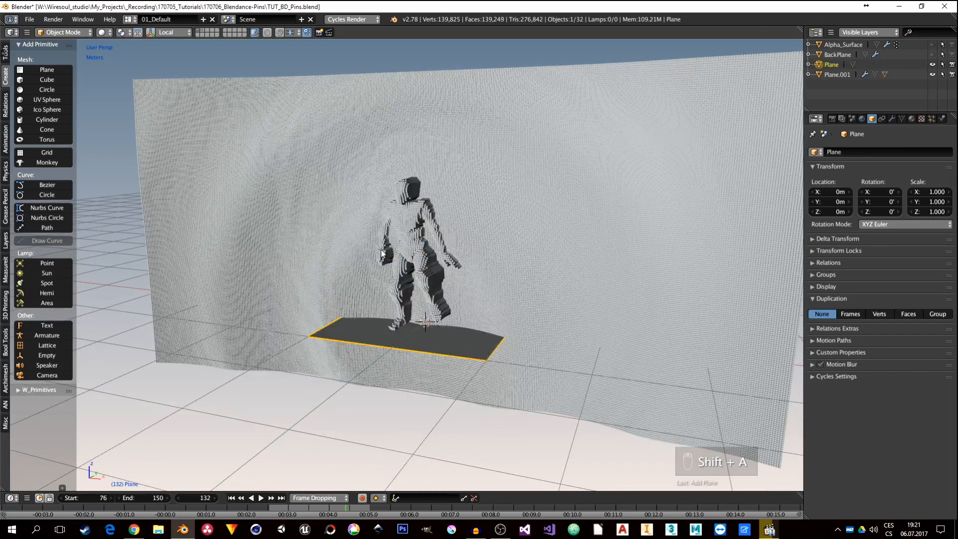
key(s)
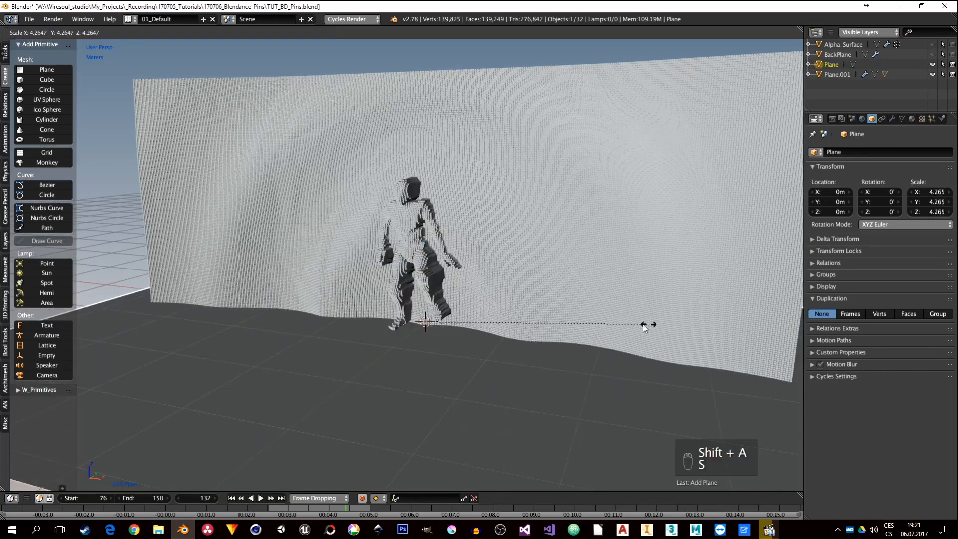
click(603, 328)
Go to frame 111 and, in front view, raise the floor plane about 1.64 cm along Z to the figure's foot
right_drag(315, 513, 317, 508)
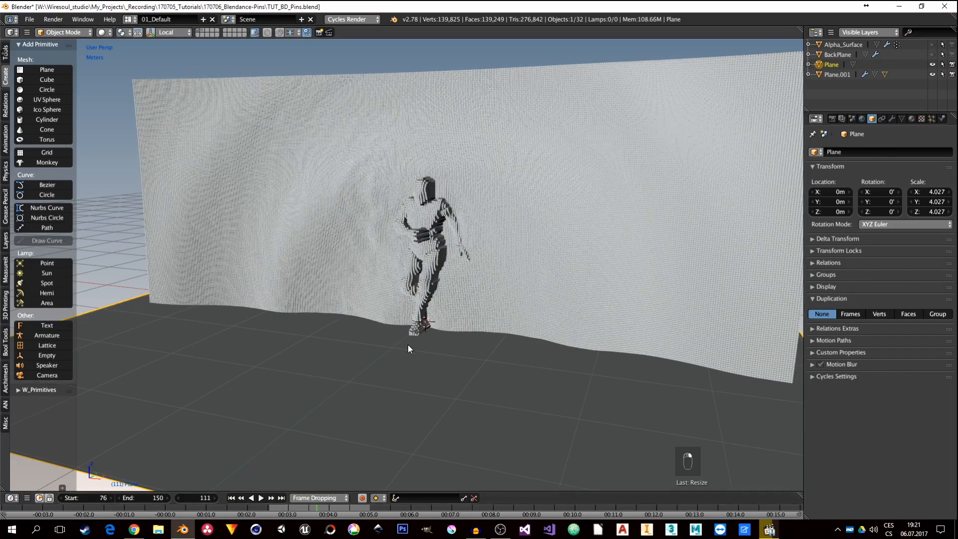
middle_drag(409, 341, 426, 343)
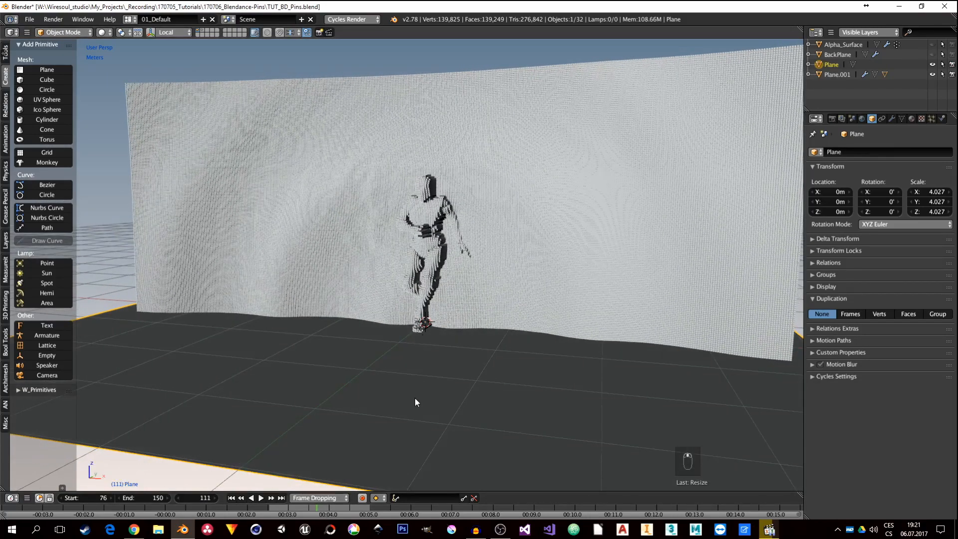
key(KP_1)
scroll(442, 295, up, 10)
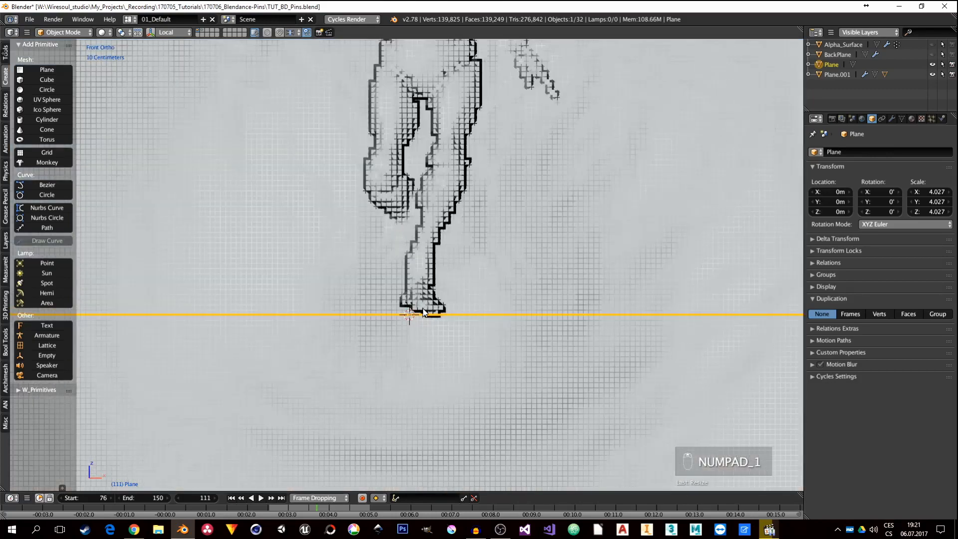
key(g)
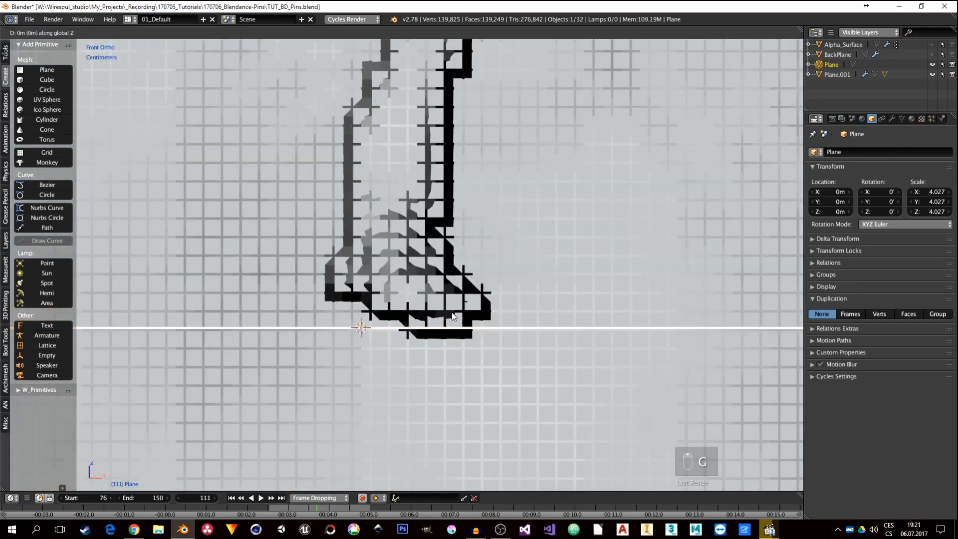
key(z)
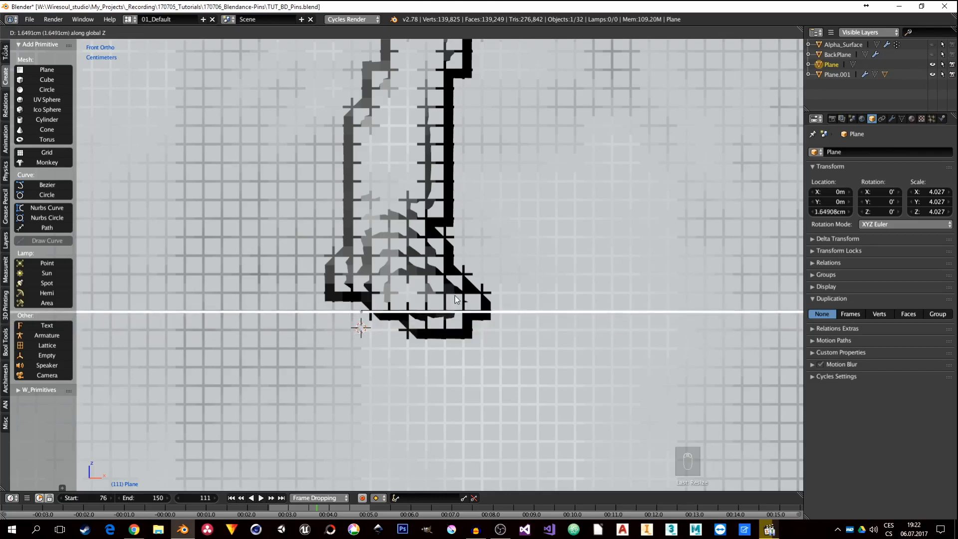
click(454, 295)
middle_drag(528, 295, 466, 316)
scroll(461, 314, down, 10)
scroll(430, 311, down, 2)
scroll(429, 311, down, 4)
scroll(418, 388, up, 4)
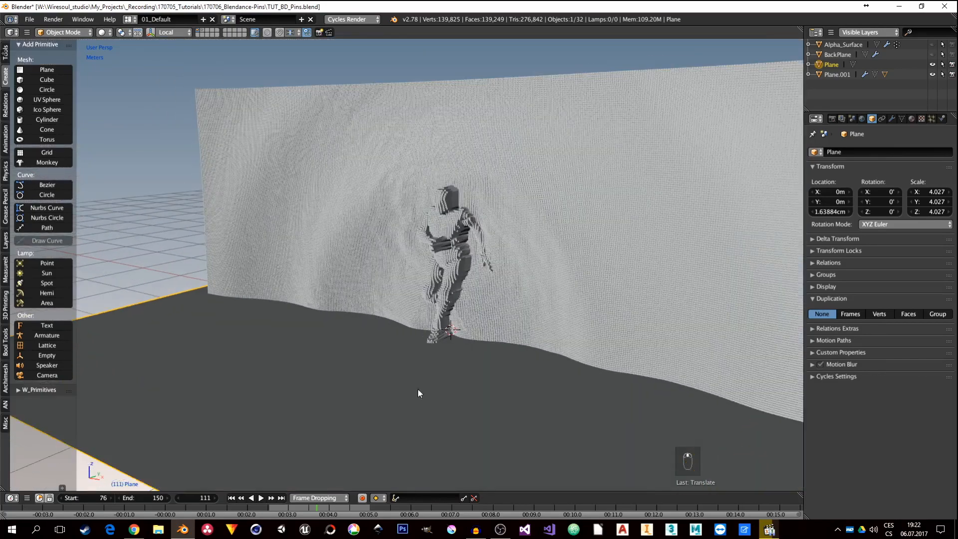
Return to the start frame 76 and save the file, overwriting the existing version
click(231, 498)
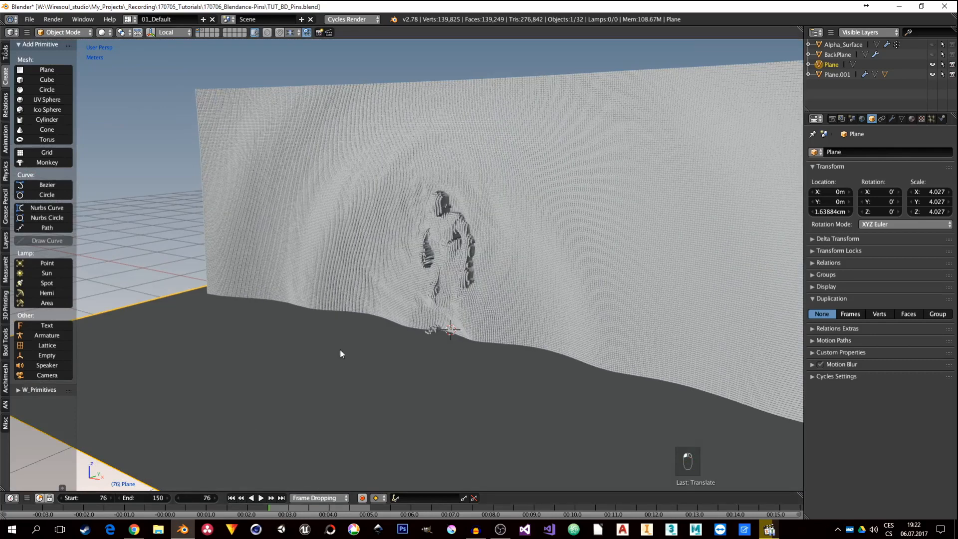
key(ctrl+s)
click(342, 343)
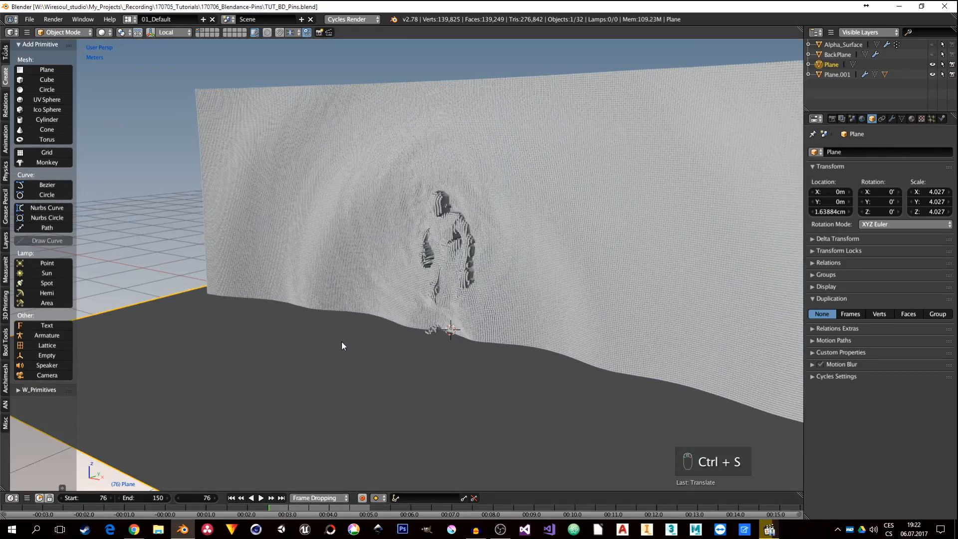
Play the animation to review the figure moving through the pin wall, and stop playback
click(261, 498)
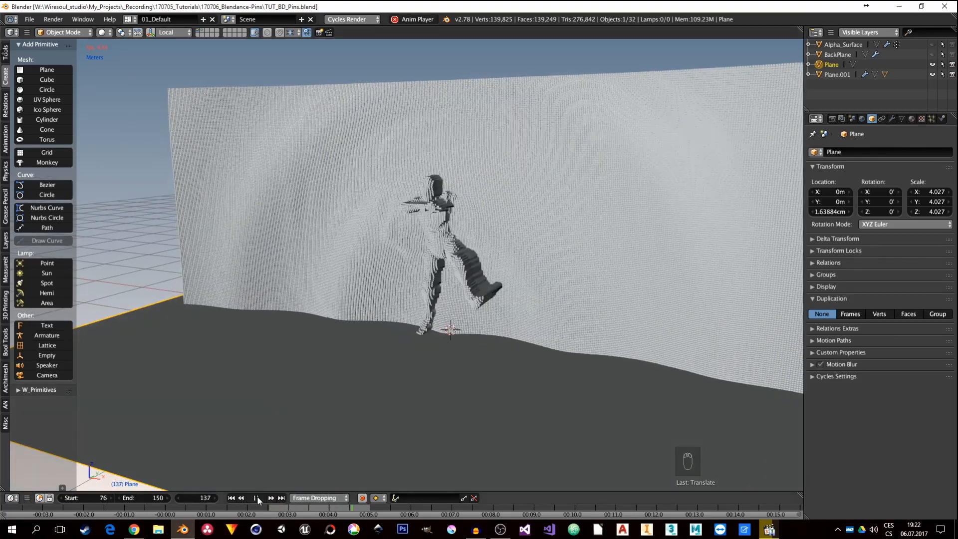
click(258, 499)
shift+middle_drag(428, 394, 412, 378)
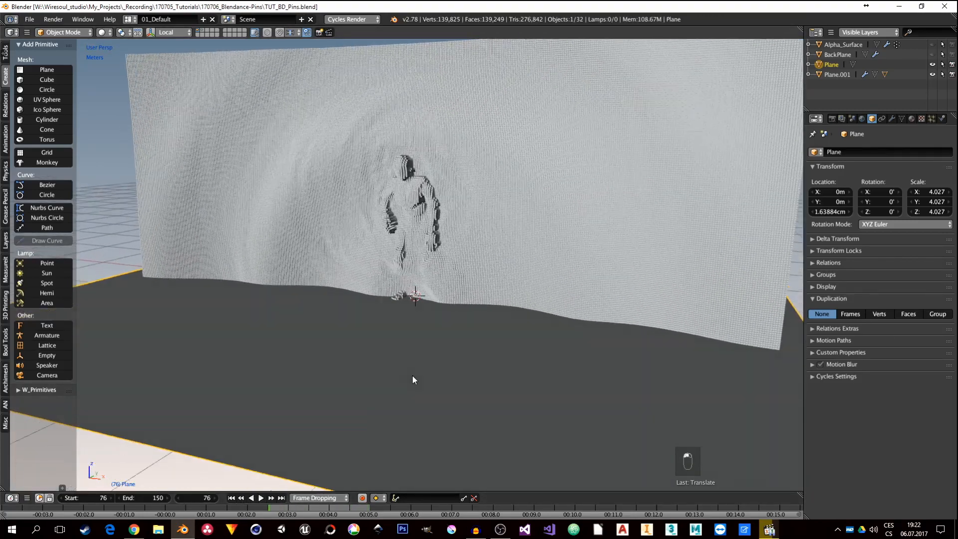
Add a camera at the 3D cursor and look through it
key(shift+a)
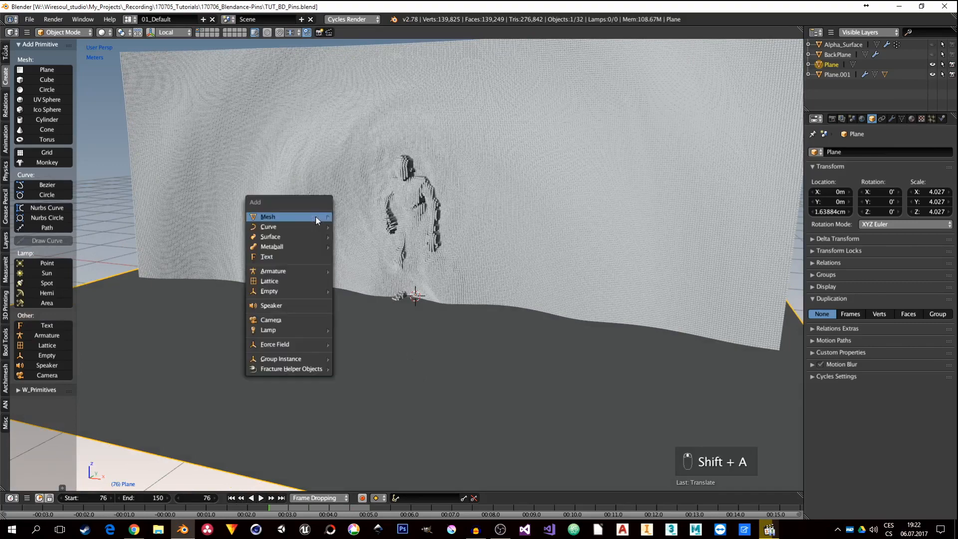
click(289, 320)
key(KP_0)
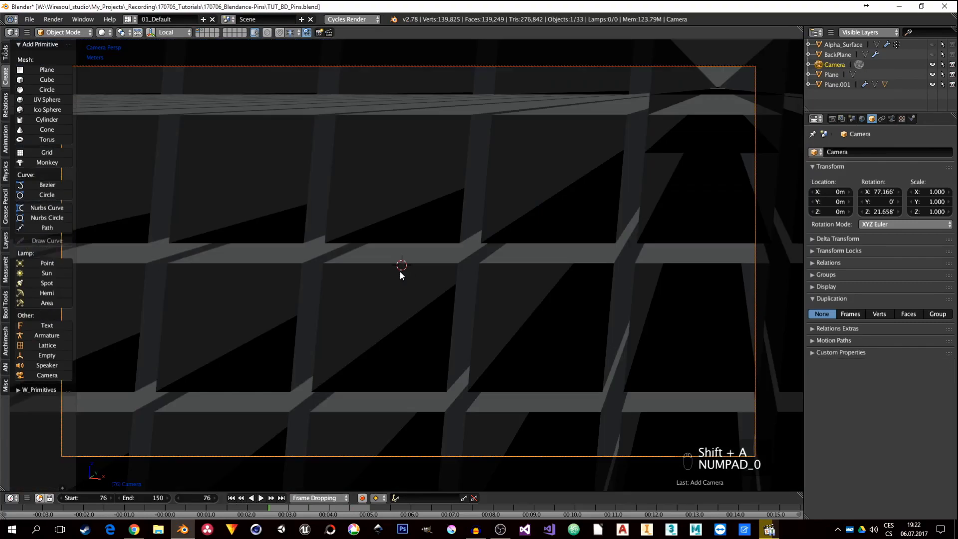
Pull the camera back along its local Z axis and shift it to about X 2.63 m, Y -6.08 m, Z 2.11 m
key(g)
key(z)
key(z)
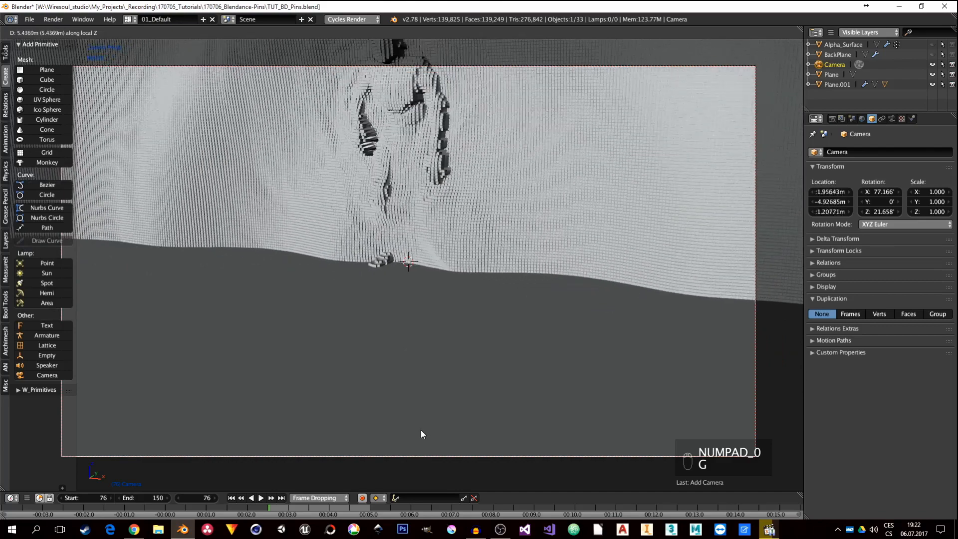
click(417, 342)
scroll(417, 338, down, 3)
key(g)
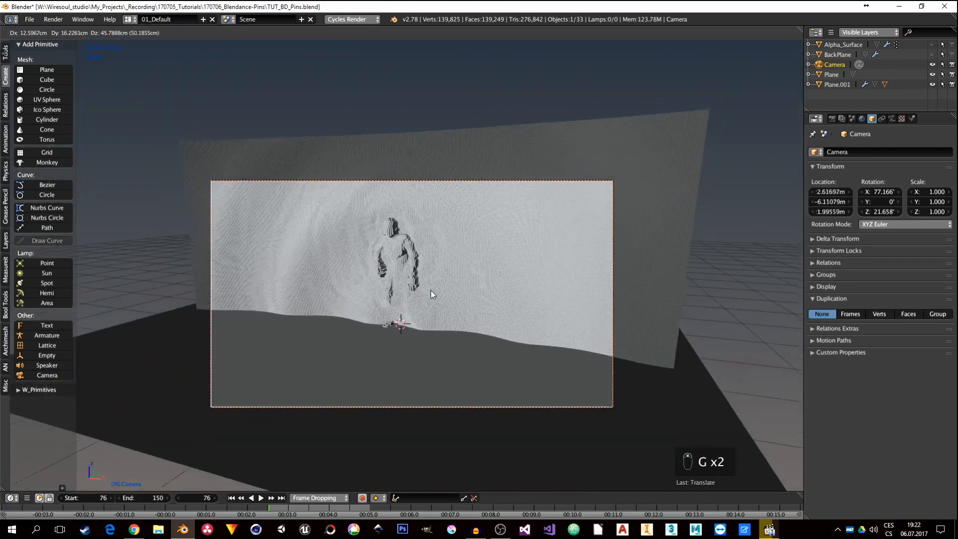
click(432, 284)
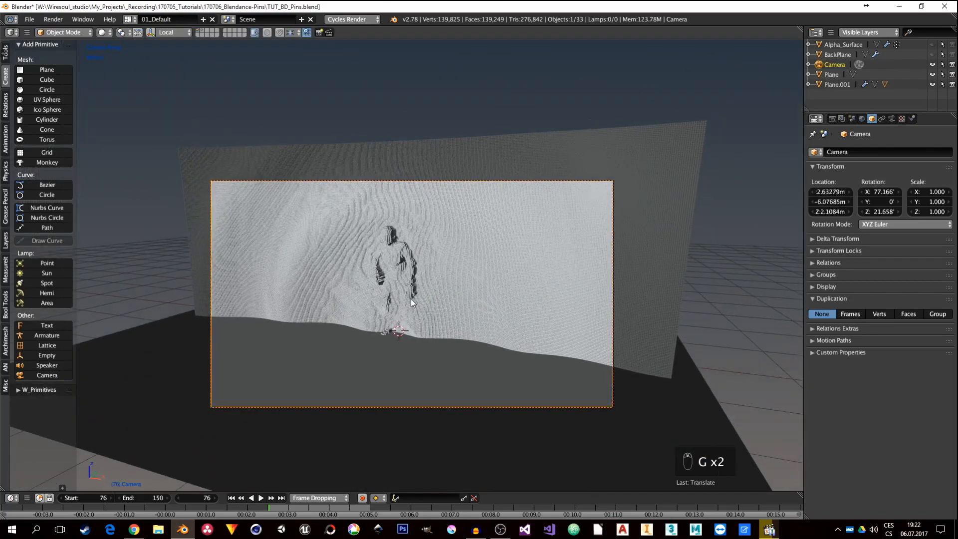
Fly the camera to a lower, more frontal framing of the figure, about X 72 cm, Y -4.98 m, Z 1.11 m, rotated about 9.5° around Z
key(shift+f)
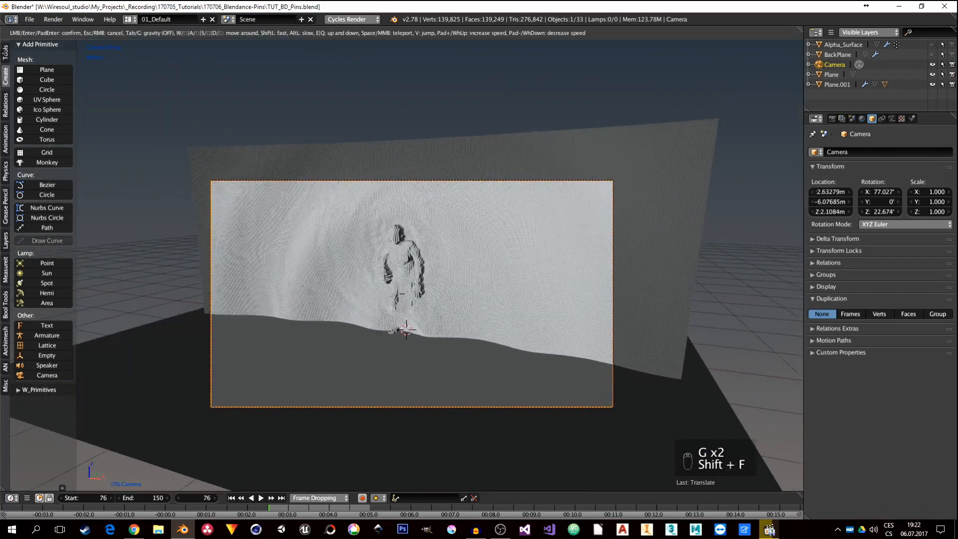
key(a)
key(w)
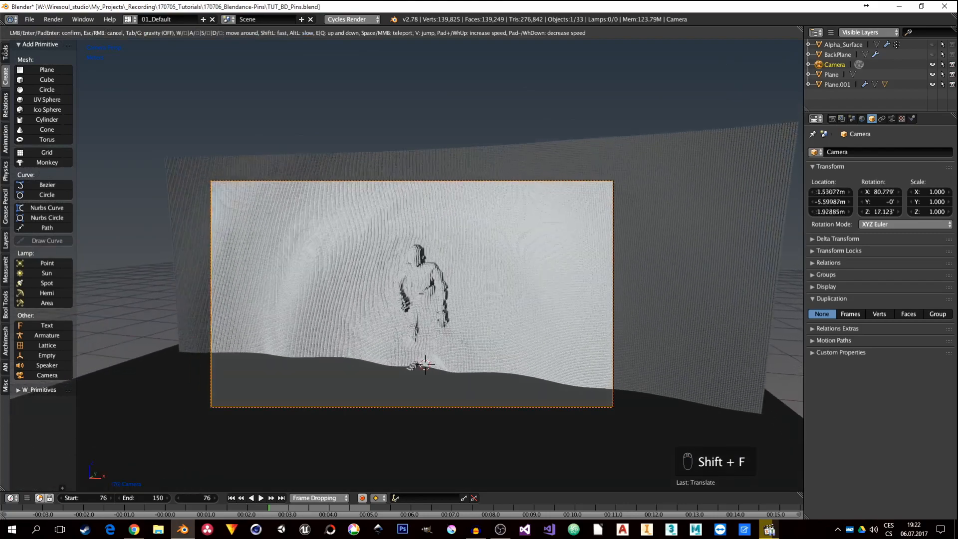
key(a)
key(s)
key(w)
key(d)
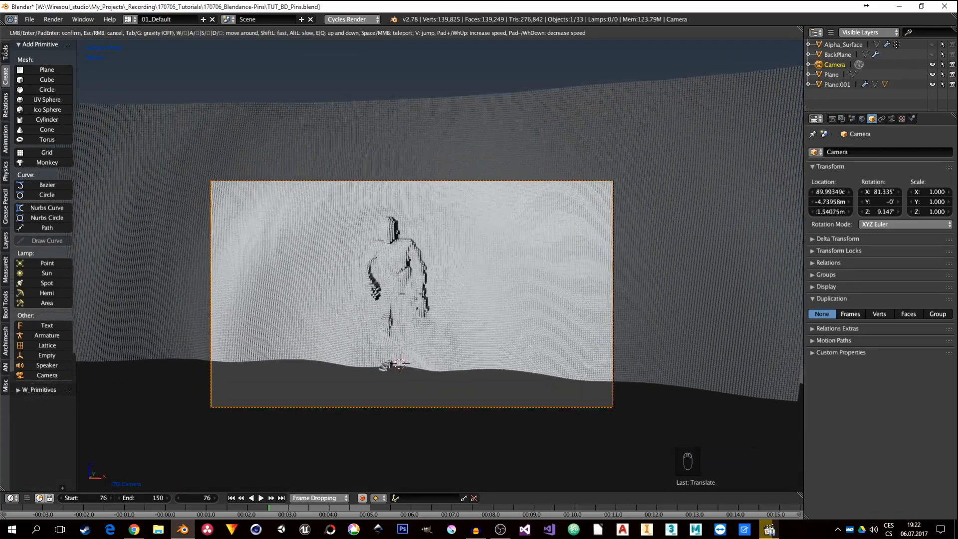
key(q)
key(s)
key(d)
key(a)
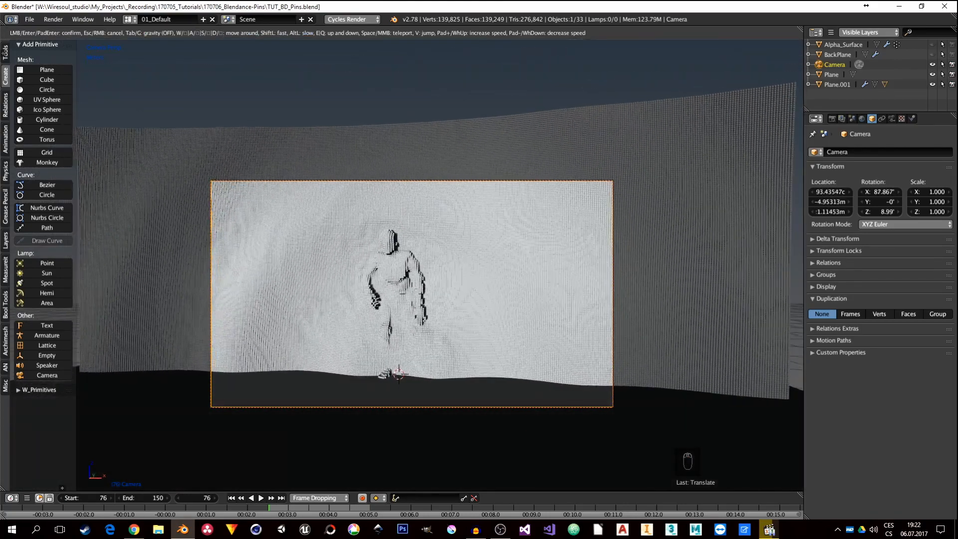
key(a)
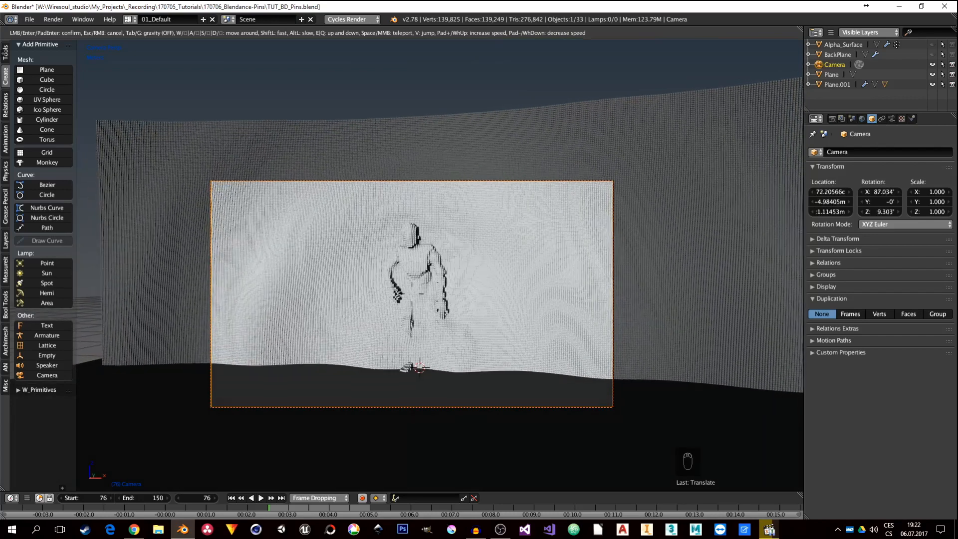
click(511, 346)
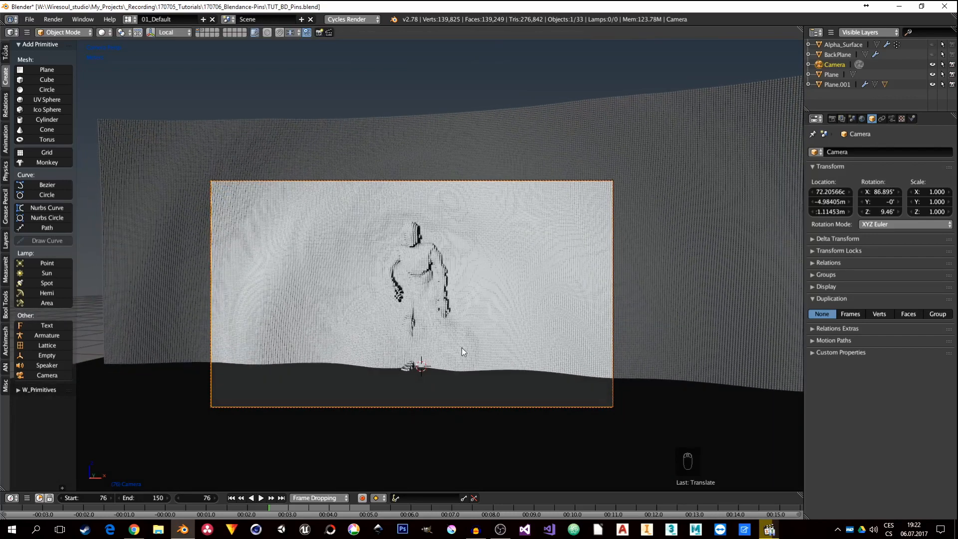
Switch to the 02_Nodes screen layout and show the camera view with rendered shading
key(ctrl+Right)
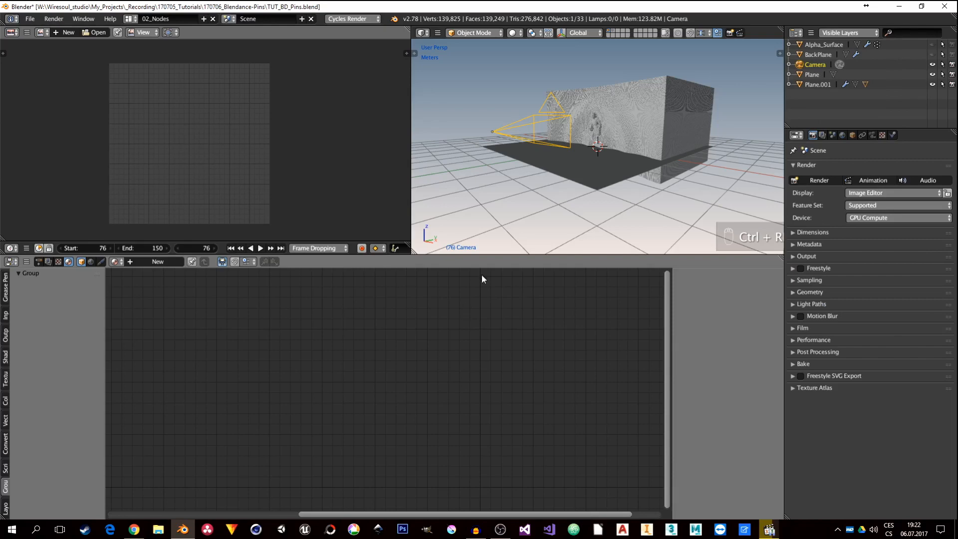
key(KP_0)
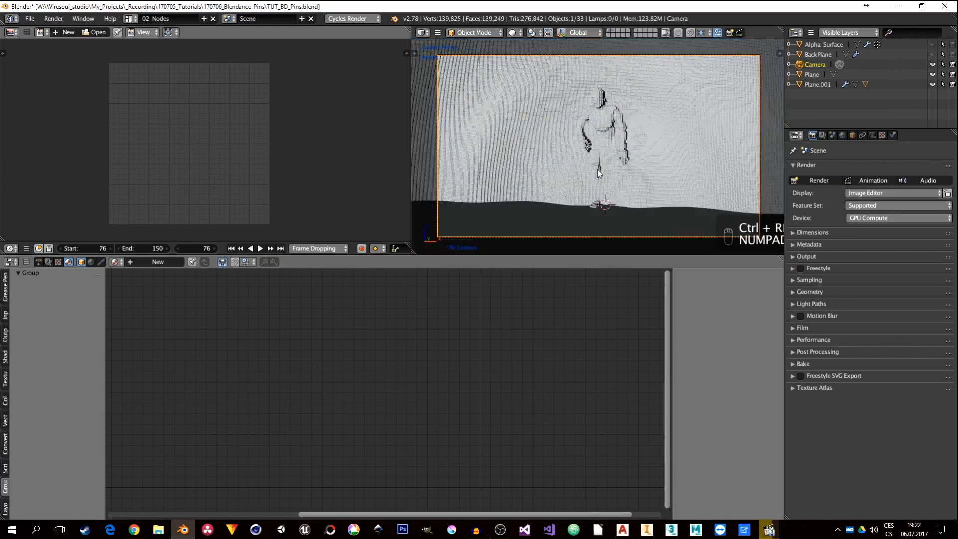
key(z)
click(657, 114)
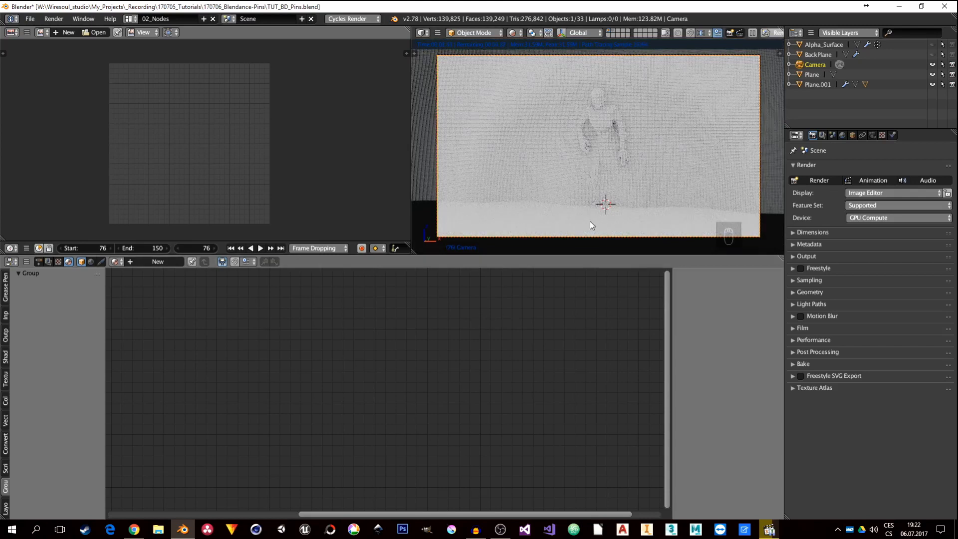
In the world nodes, add a mapped Environment Texture to the Background color and load hdrmaps_com_free_025_half.hdr from the HDRi Env folder
click(91, 262)
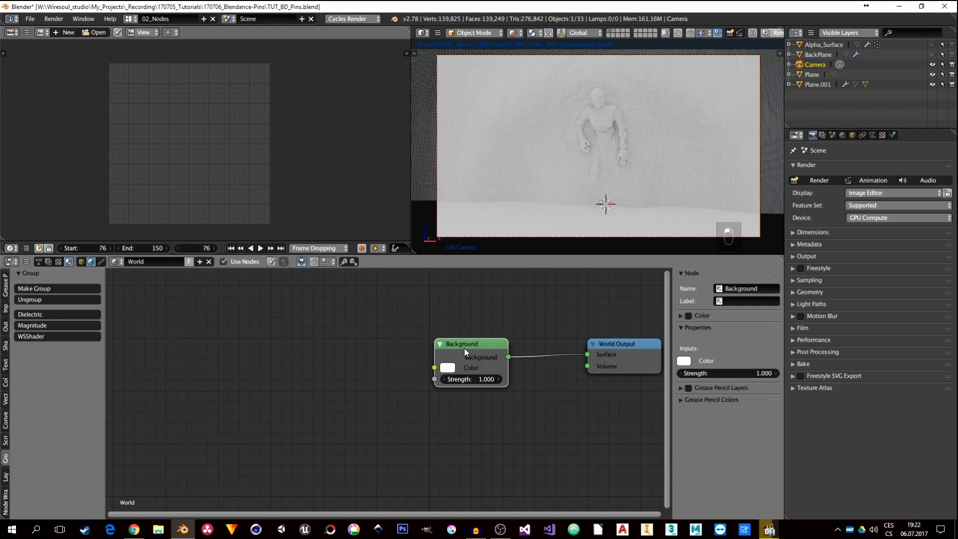
key(ctrl+t)
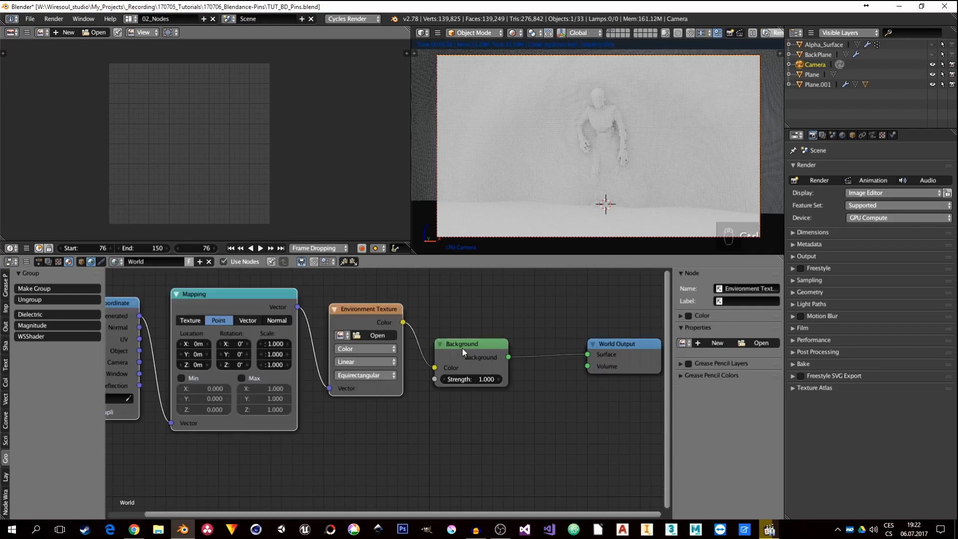
click(370, 335)
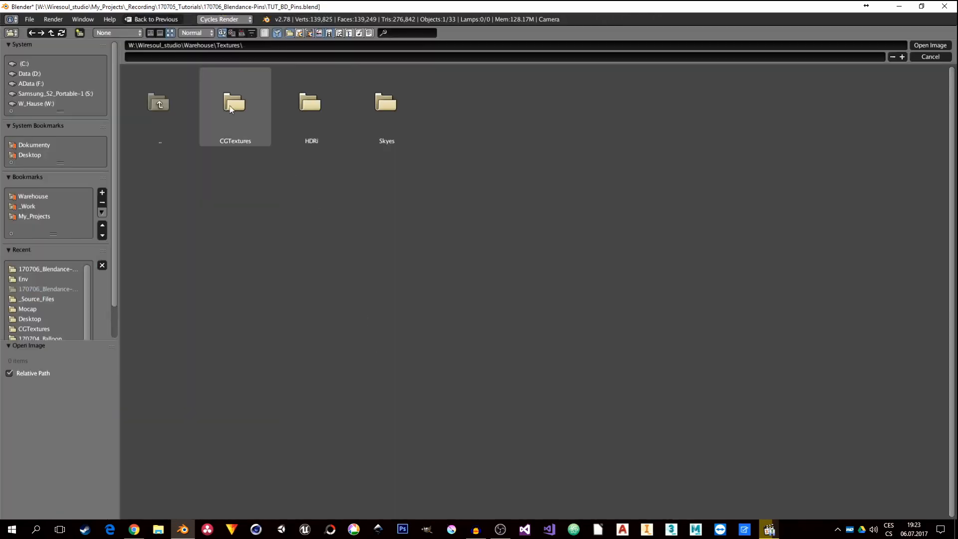
double_click(313, 110)
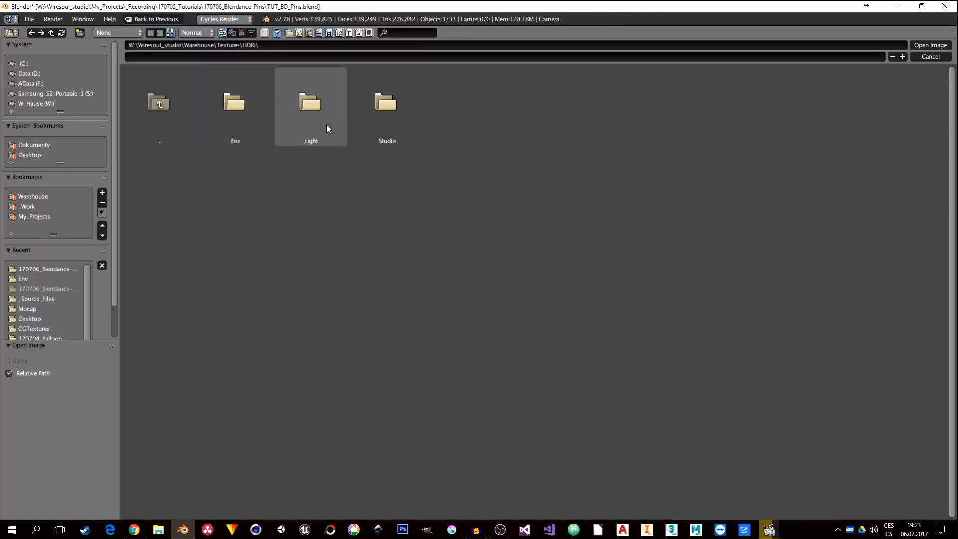
click(169, 109)
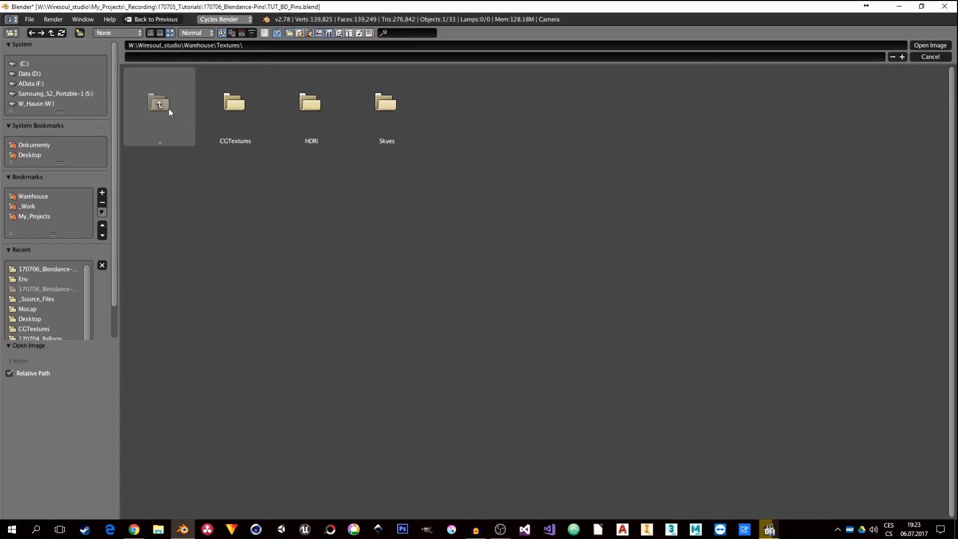
click(337, 117)
click(232, 119)
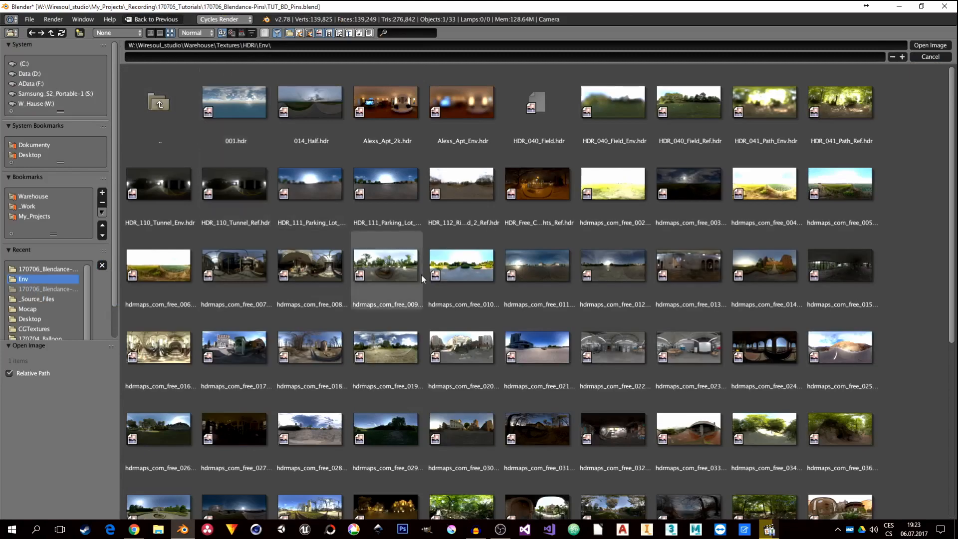
scroll(565, 279, down, 5)
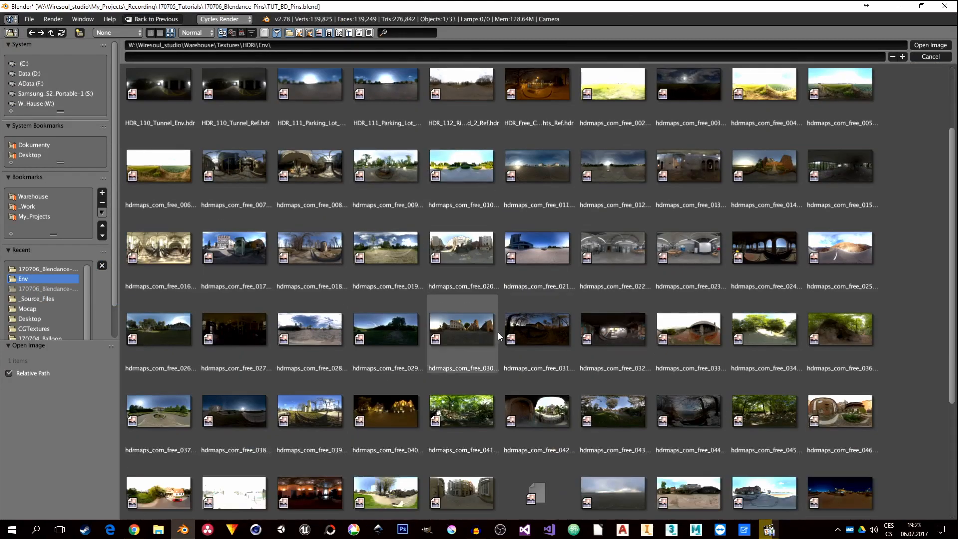
scroll(677, 347, down, 3)
scroll(717, 346, up, 8)
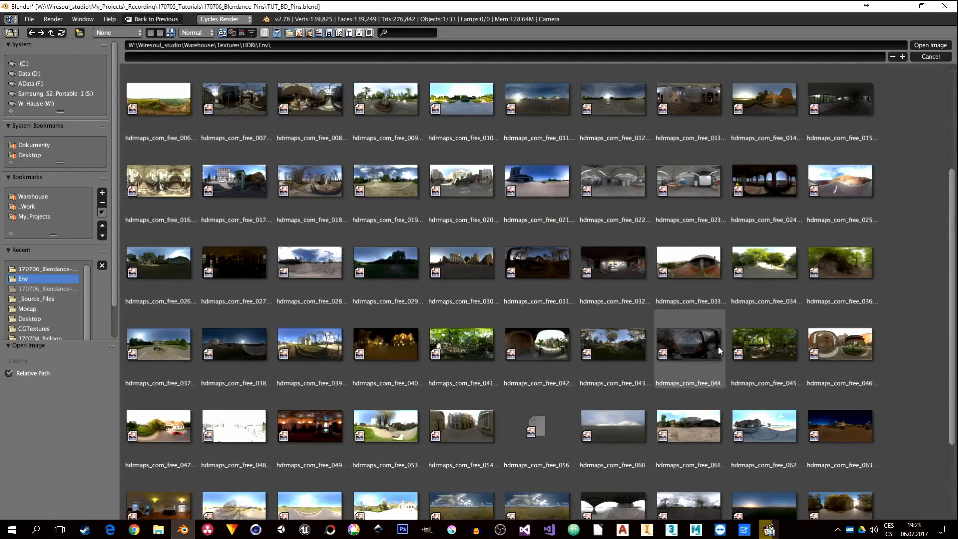
click(839, 330)
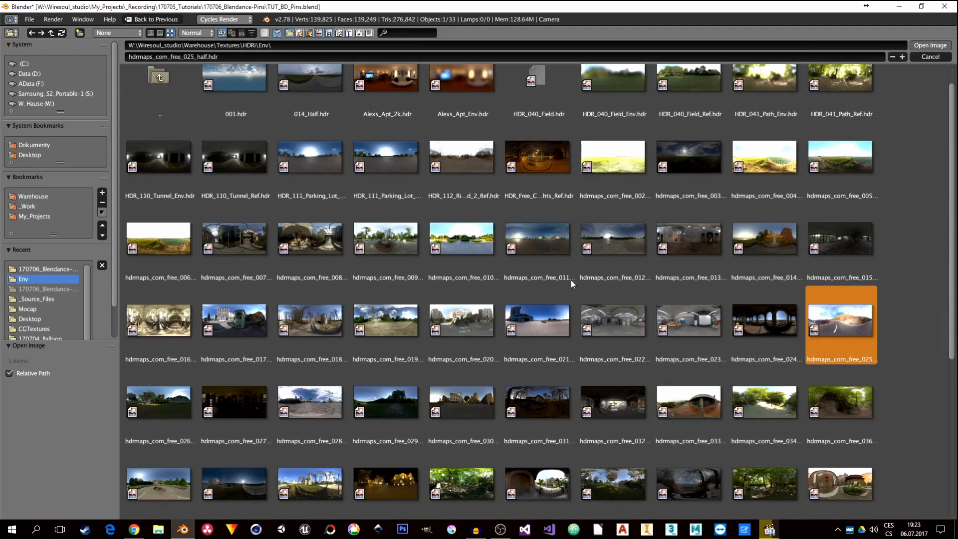
key(Return)
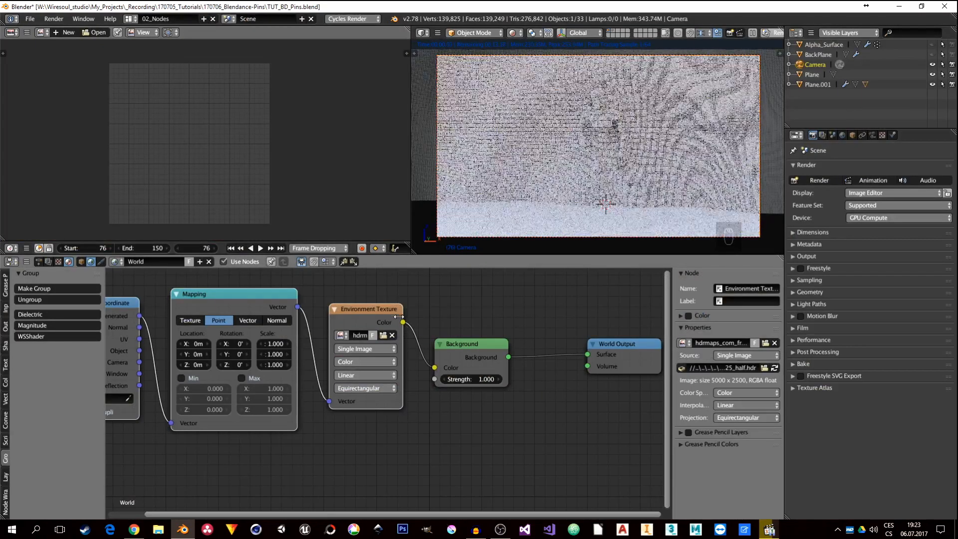
Link the Environment Texture color to the Background strength through a Math node set to Multiply with a value of 2
drag(404, 323, 435, 380)
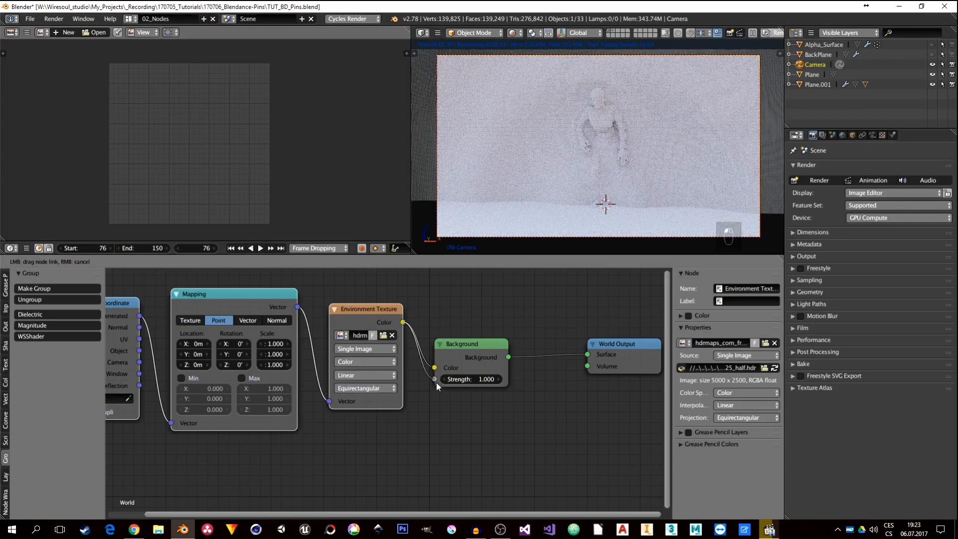
key(shift+a)
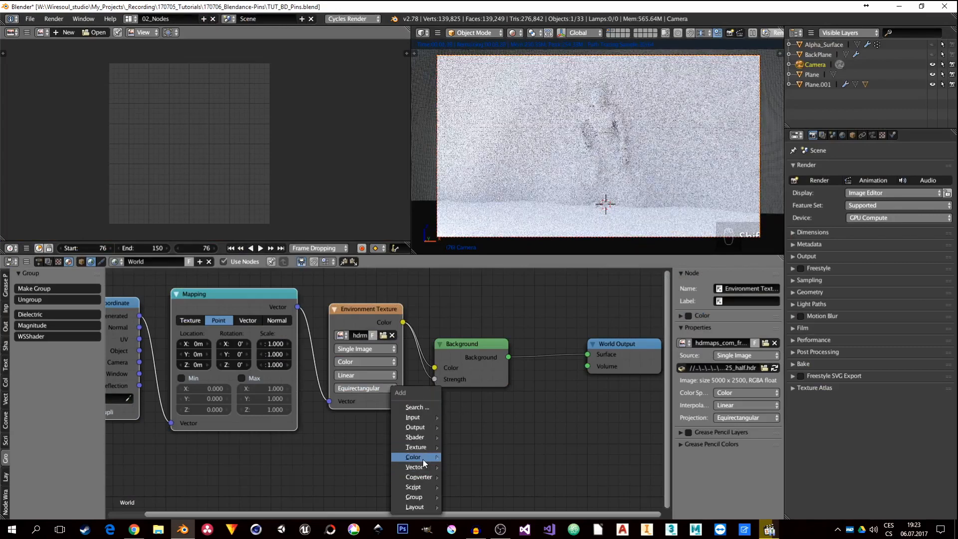
mouse_move(424, 478)
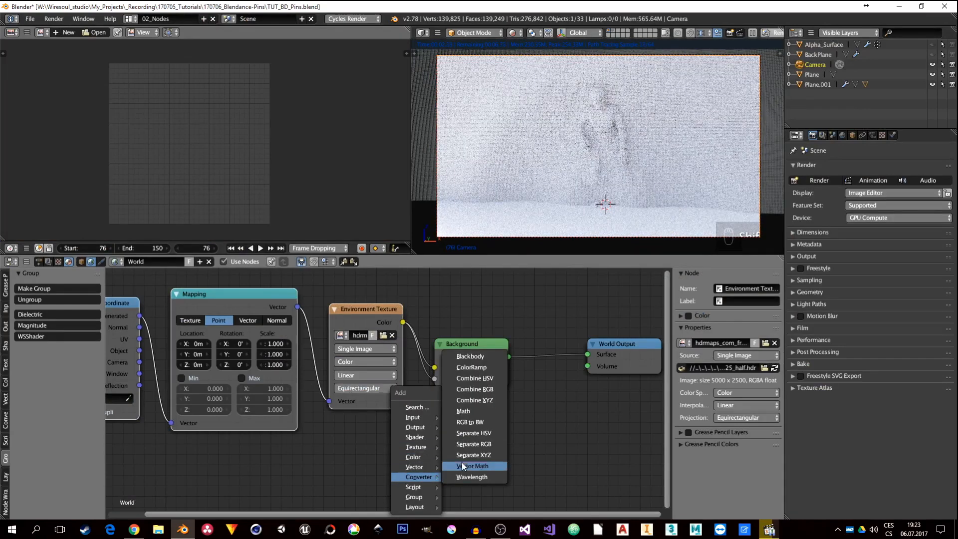
click(463, 412)
click(420, 374)
click(355, 404)
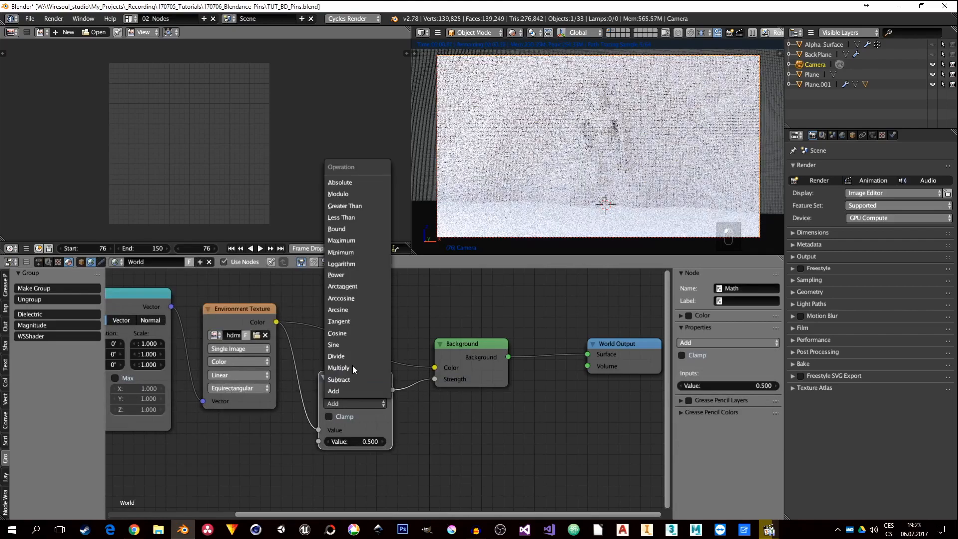
click(353, 367)
click(359, 441)
text(2)
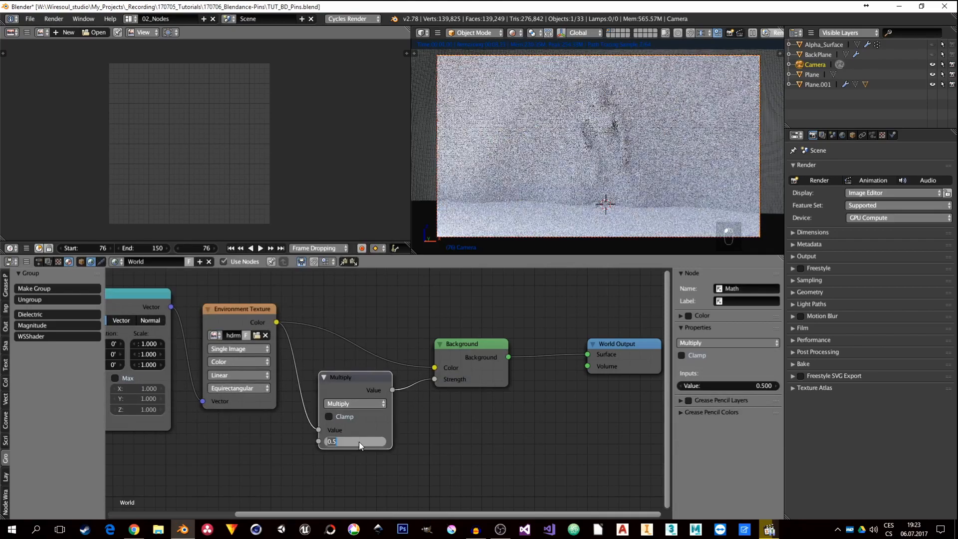
key(Return)
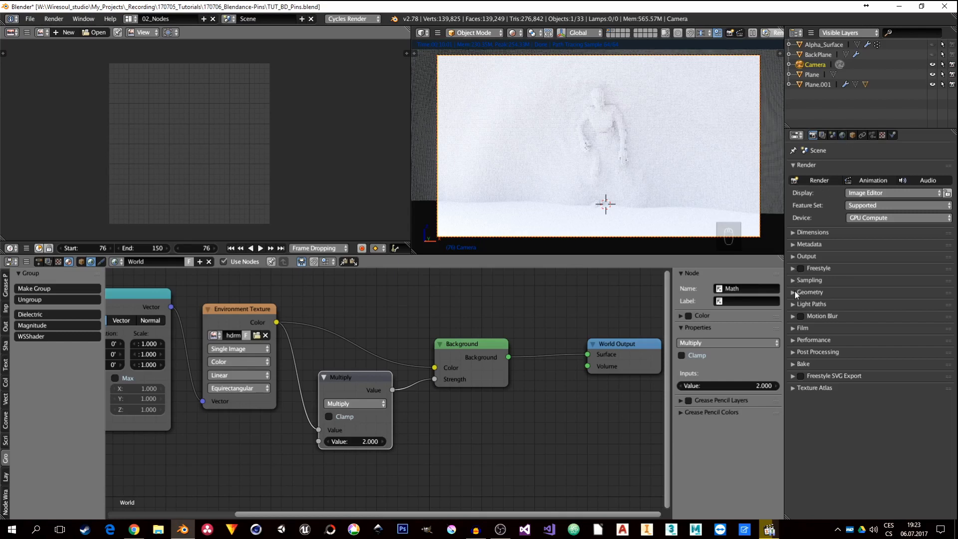
Set the Film exposure to 0.24 in the render settings
click(792, 304)
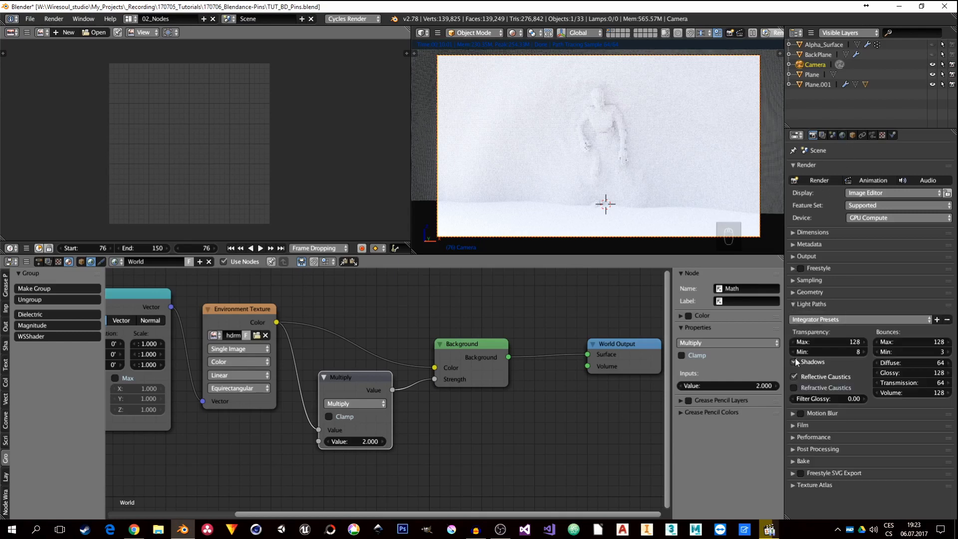
click(792, 304)
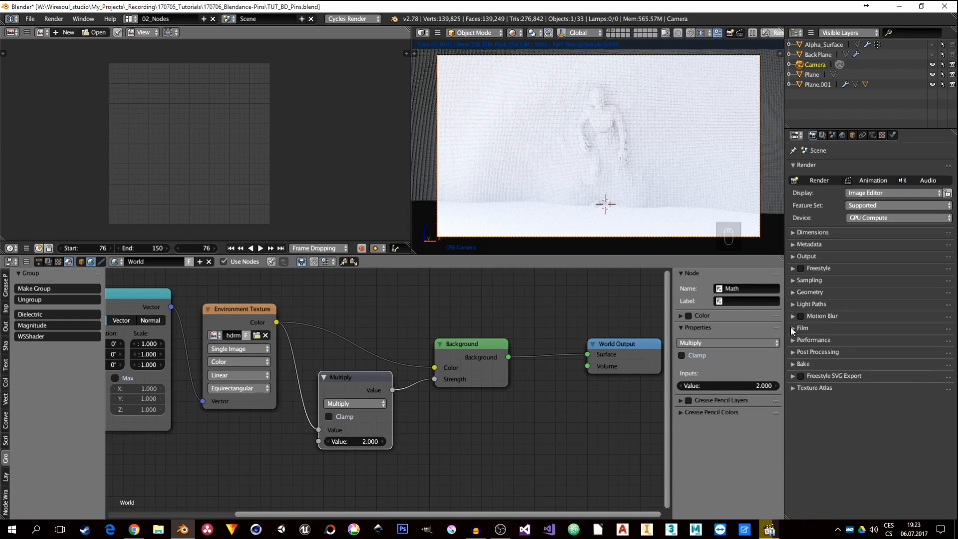
click(793, 328)
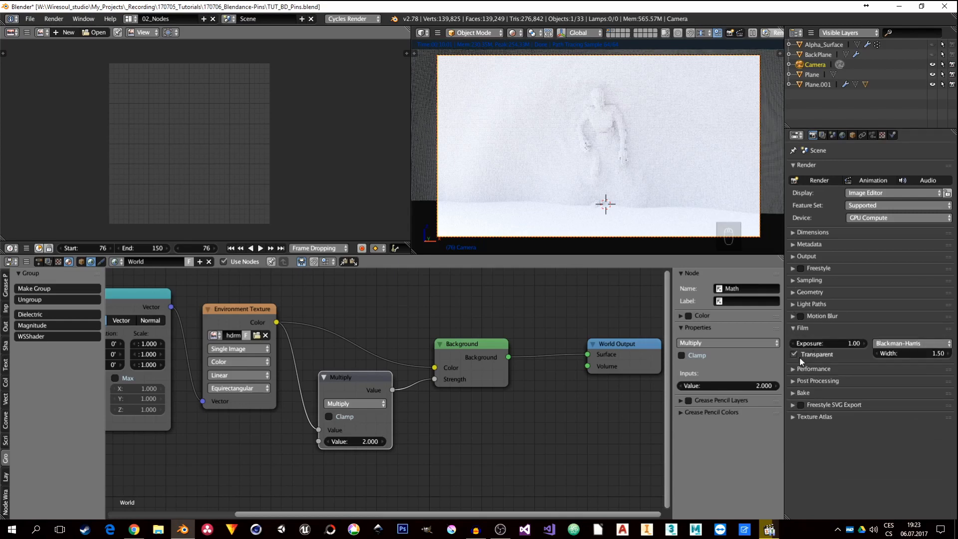
click(839, 343)
text(.24)
key(Return)
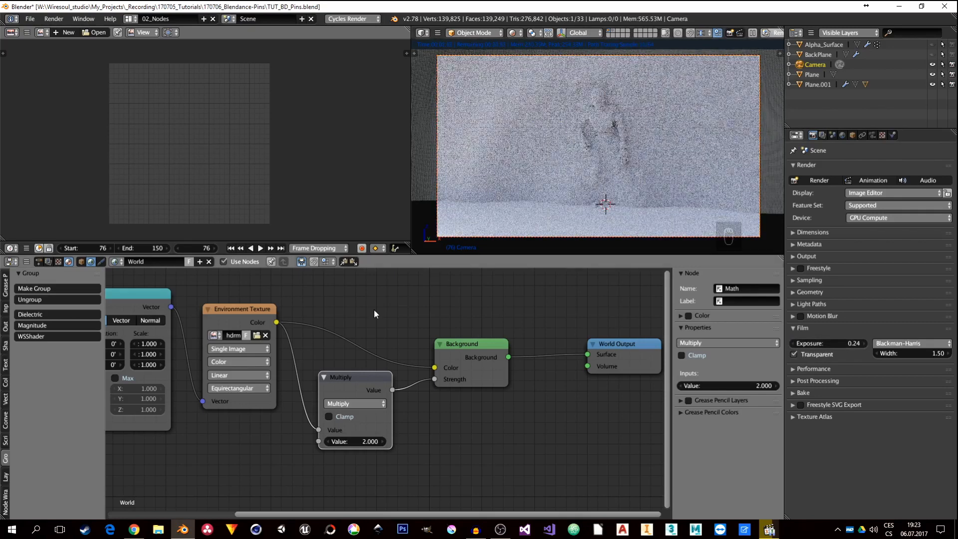
middle_drag(305, 343, 464, 339)
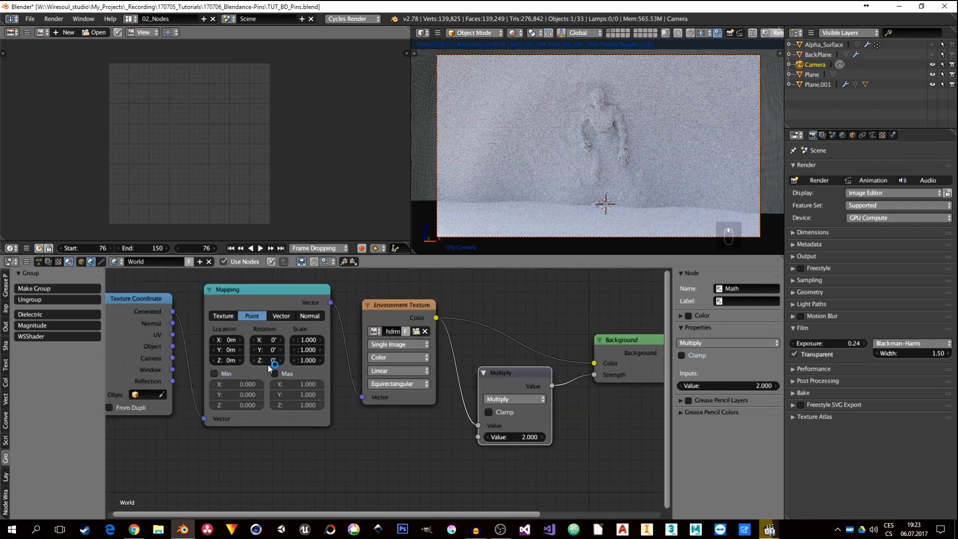
Rotate the world environment by setting the Mapping node's Z rotation to about -42.3°
drag(266, 361, 292, 361)
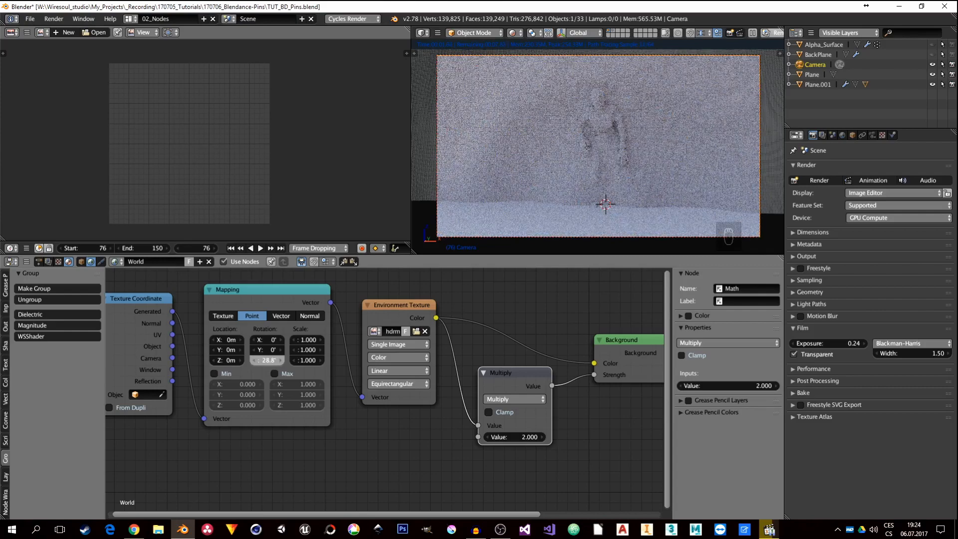
drag(292, 360, 332, 361)
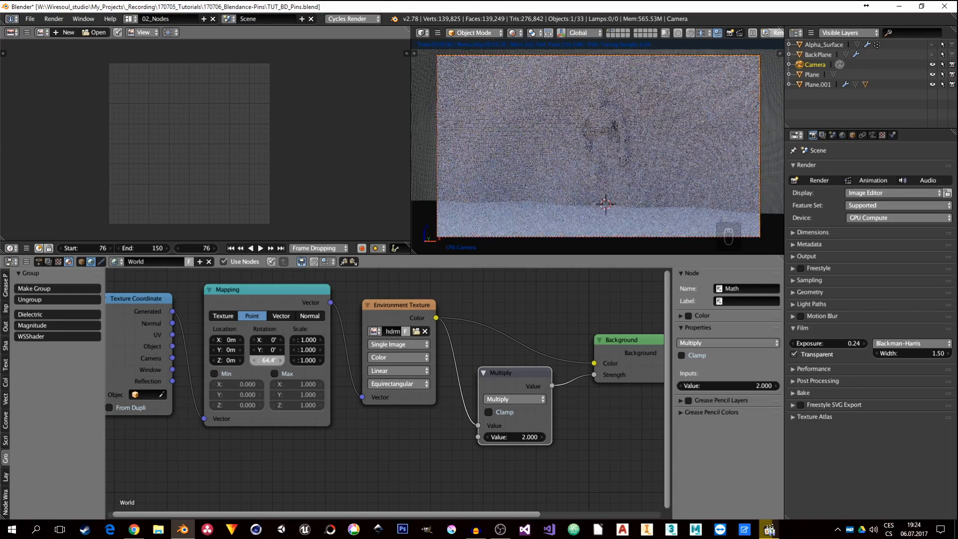
drag(332, 360, 212, 360)
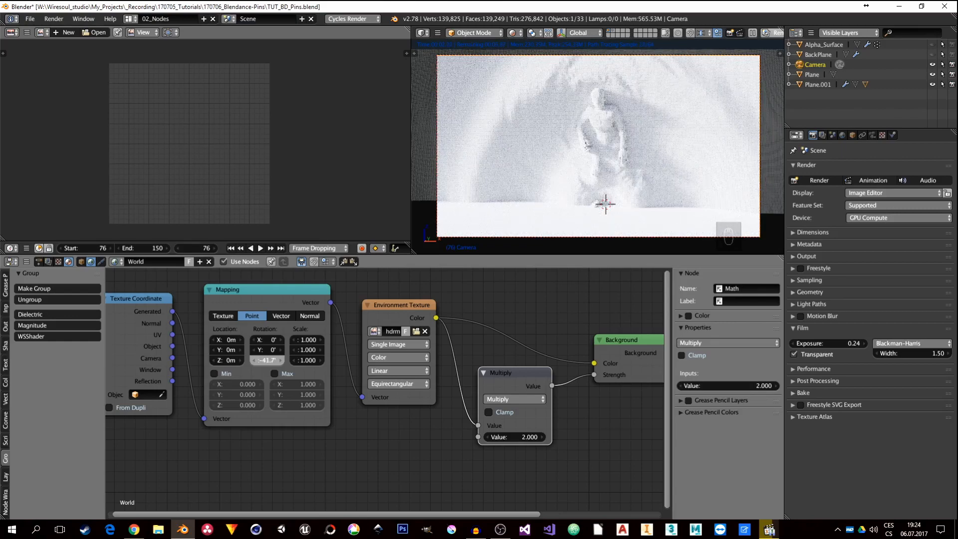
drag(213, 360, 212, 360)
Set the Environment Texture's color space to Non-Color Data
middle_drag(584, 423, 534, 429)
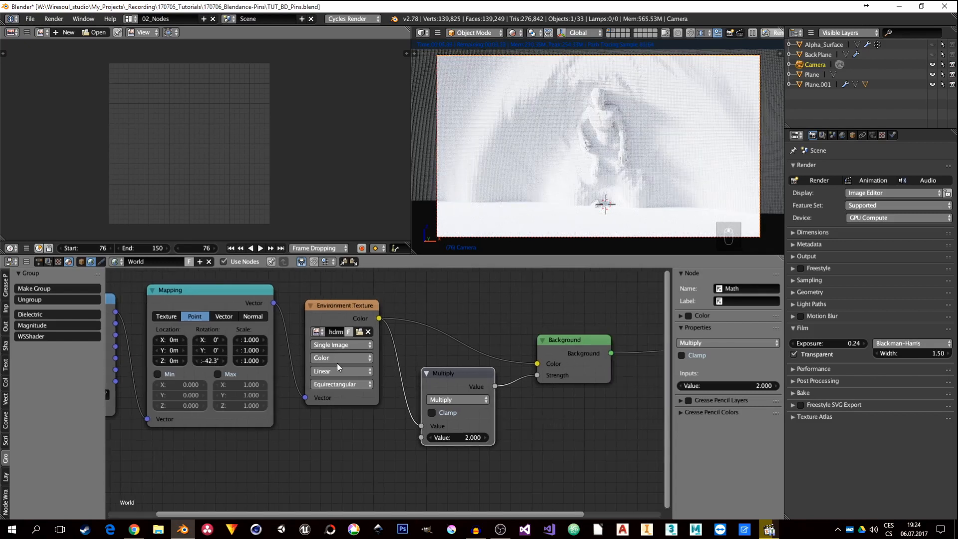
click(350, 356)
click(343, 332)
Set the Film exposure to 0.16
click(844, 342)
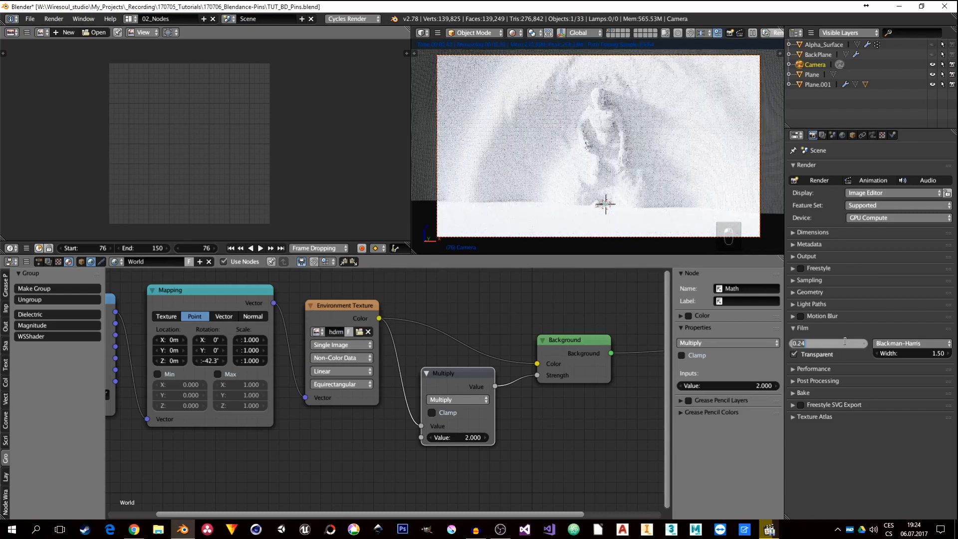
text(0.16)
key(Return)
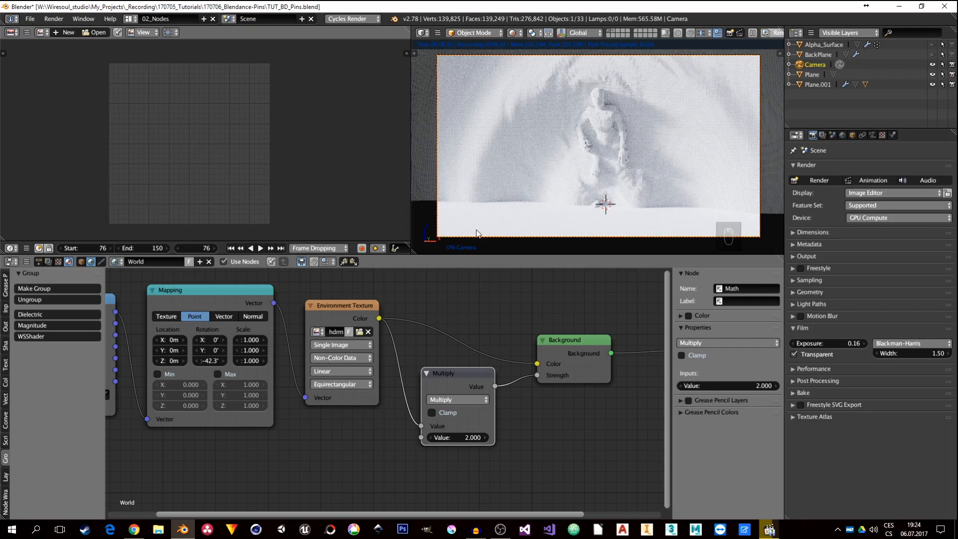
Create a new material for the floor plane and replace its Diffuse BSDF with the Dielectric node group linked to the Surface output
right_click(523, 223)
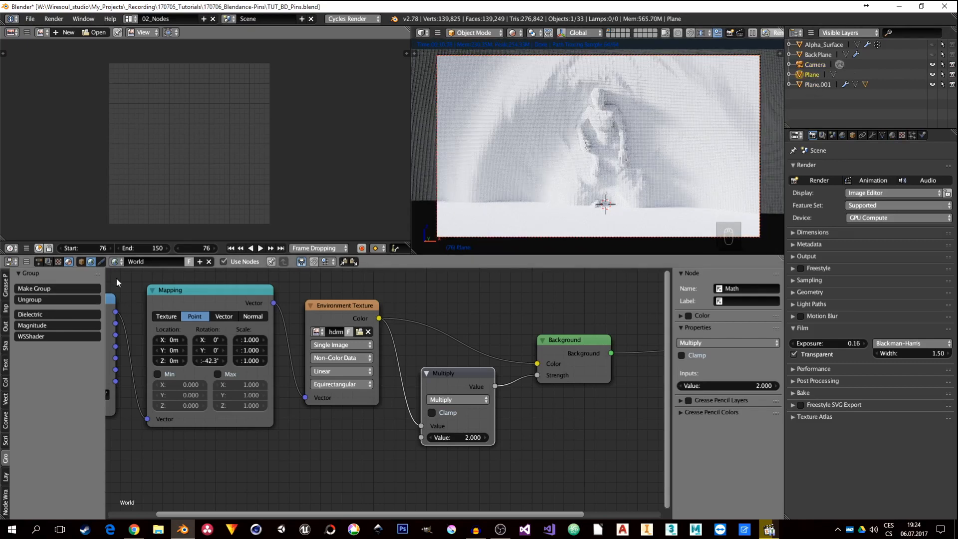
click(81, 262)
click(157, 263)
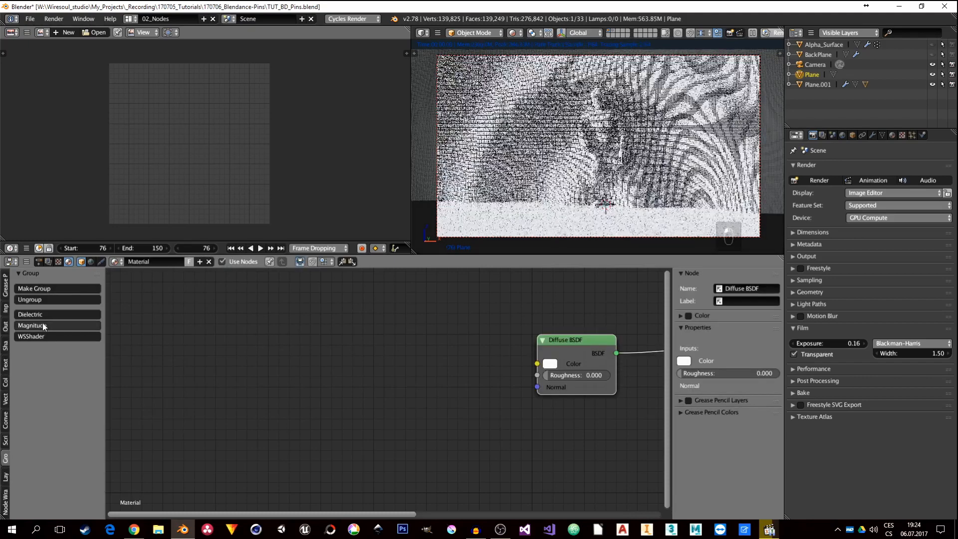
key(x)
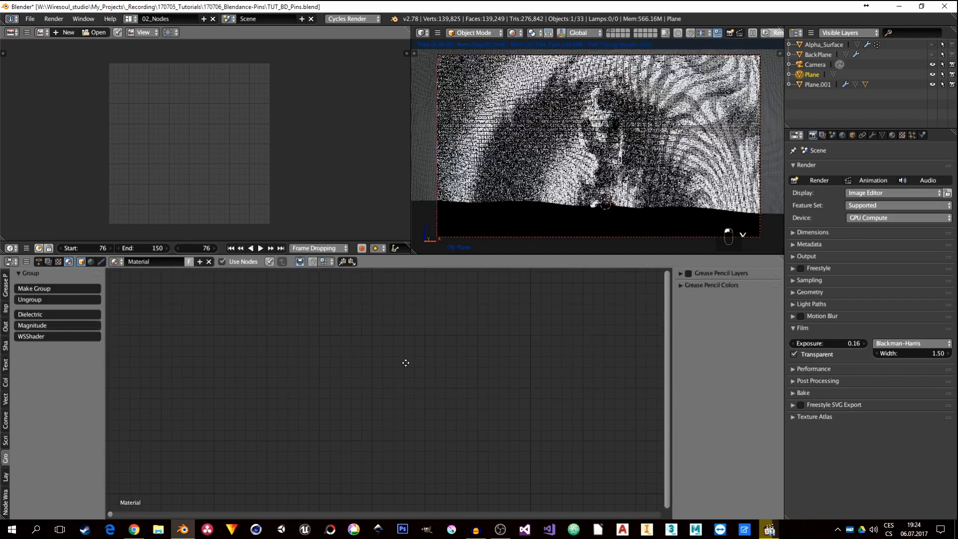
middle_drag(405, 362, 162, 328)
click(29, 315)
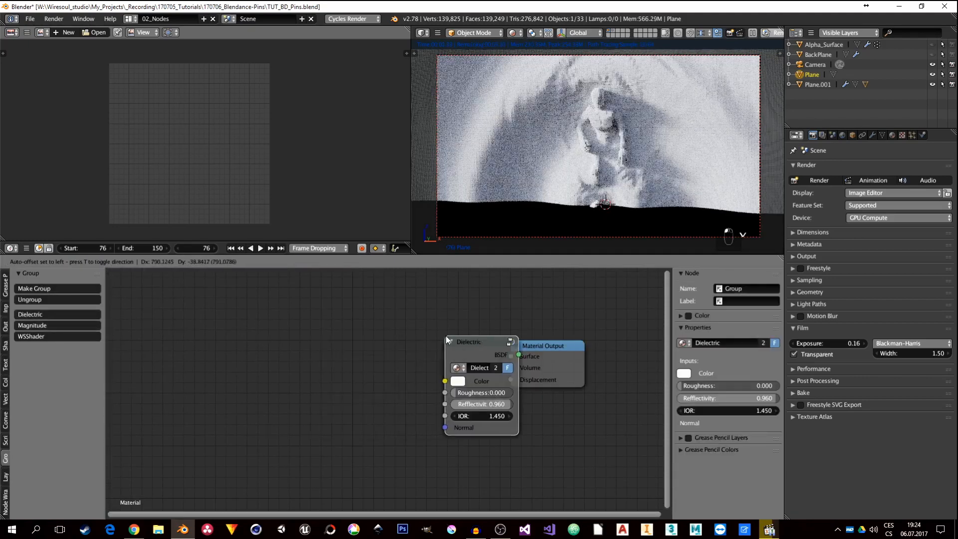
click(399, 336)
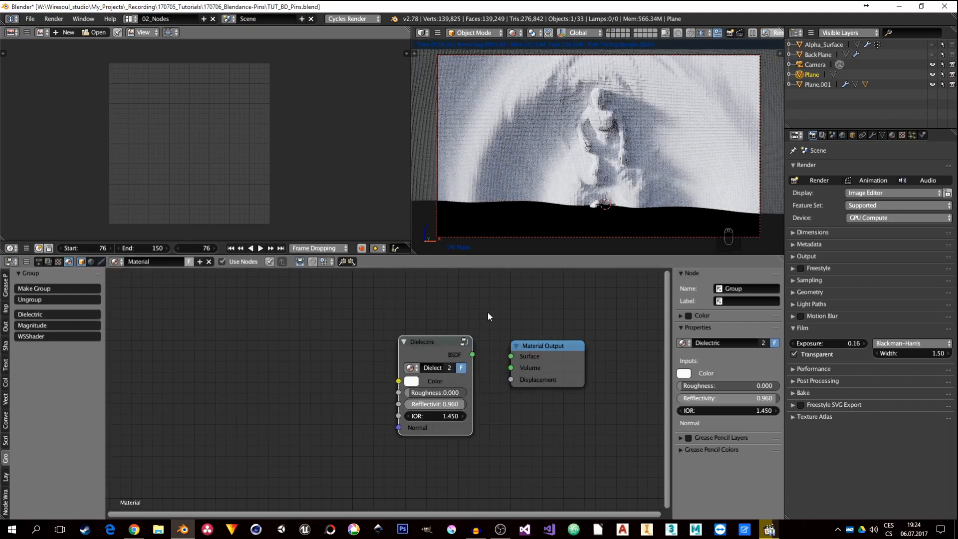
drag(472, 354, 510, 356)
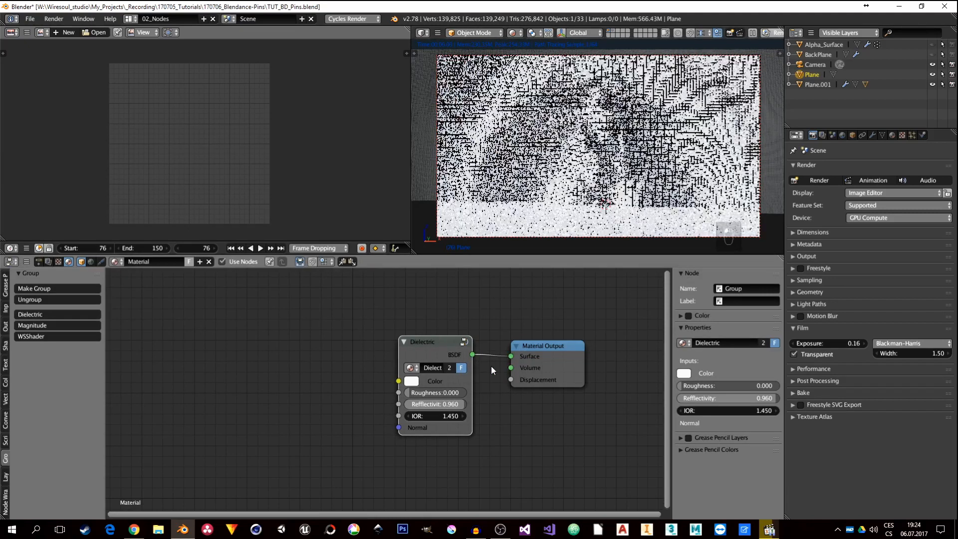
Set the floor's Dielectric color to black, its roughness to 0.064 and its reflectivity to 1.000
click(411, 381)
click(494, 302)
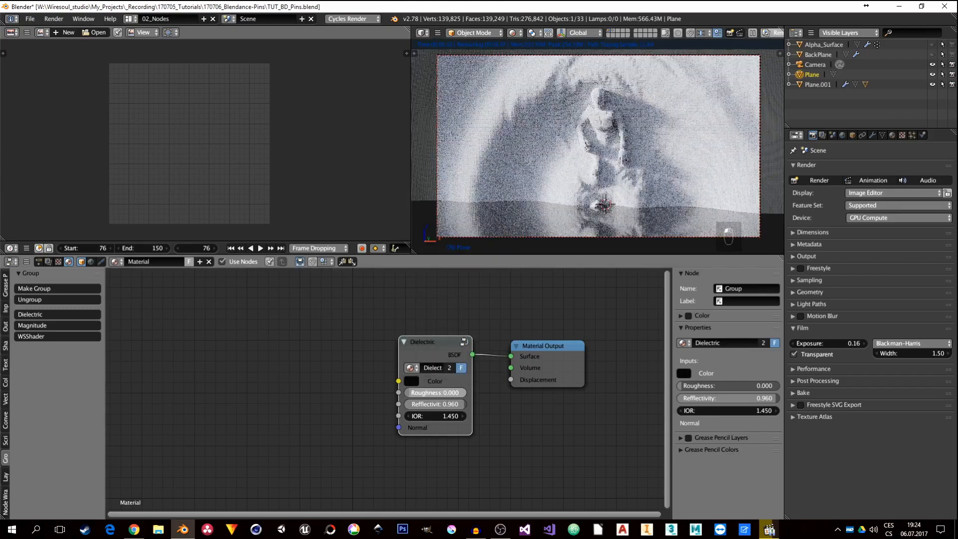
drag(435, 393, 468, 405)
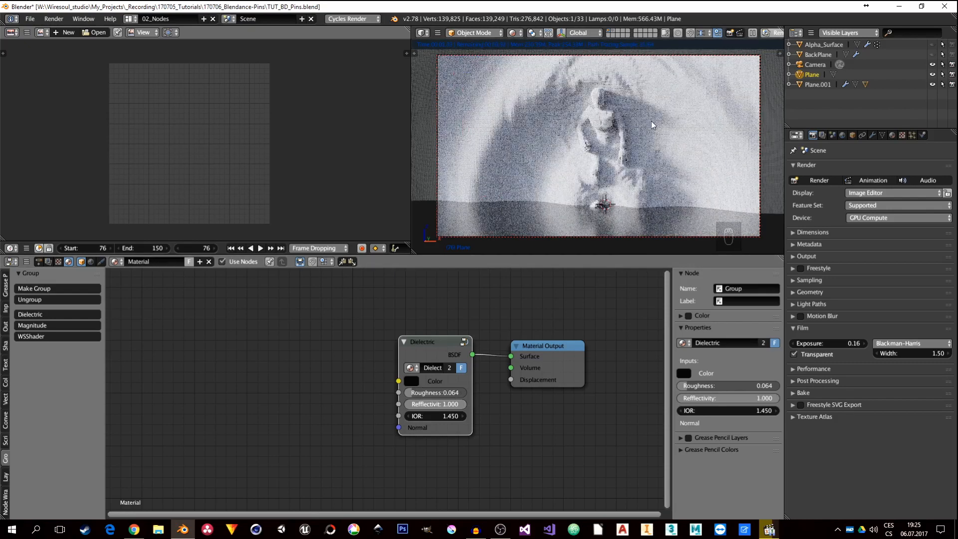
Select the Pin object nested under Plane.001 and add a Bevel modifier to it
click(788, 83)
click(816, 114)
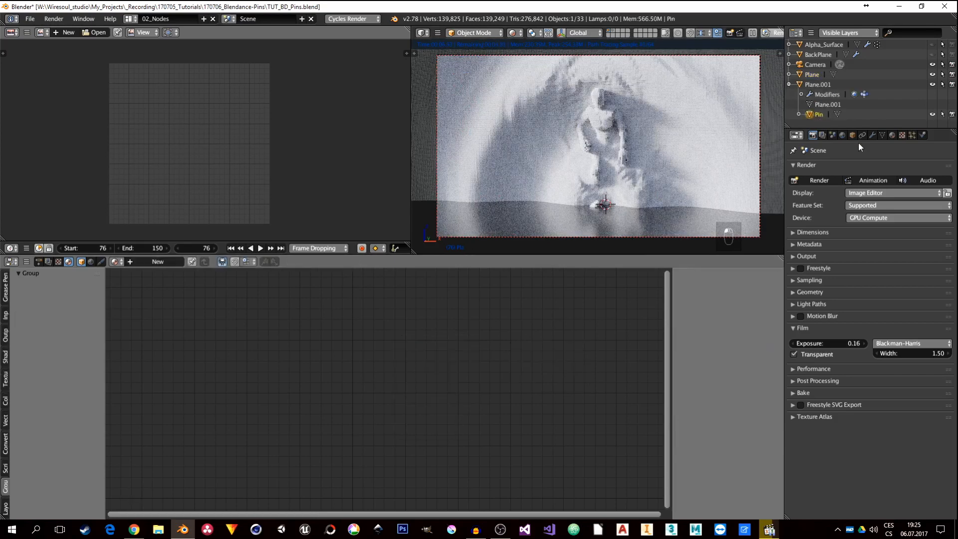
click(872, 135)
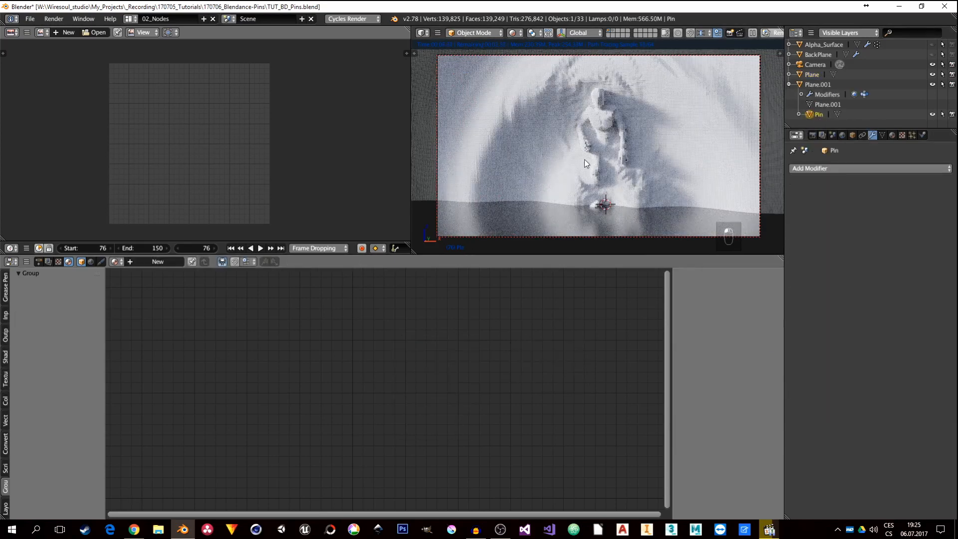
scroll(617, 146, up, 3)
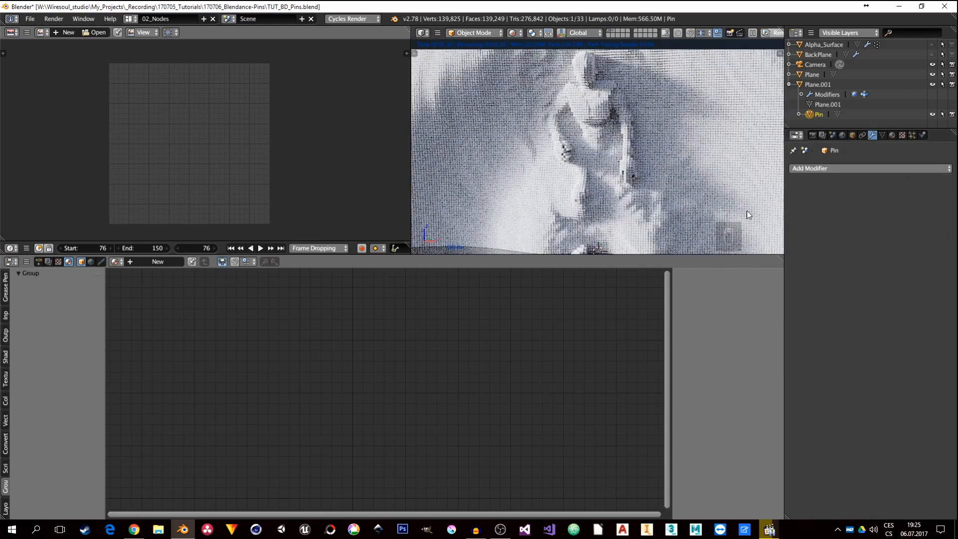
click(818, 169)
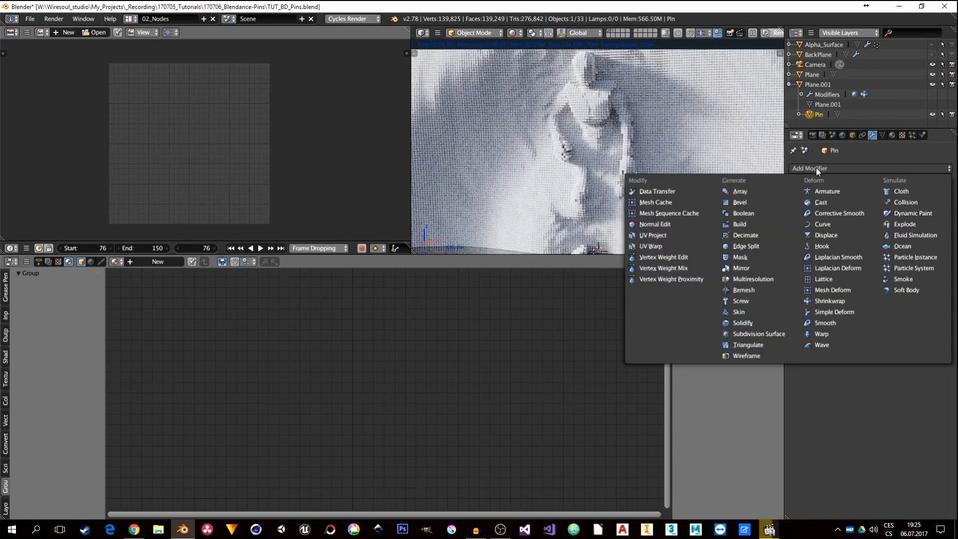
click(740, 203)
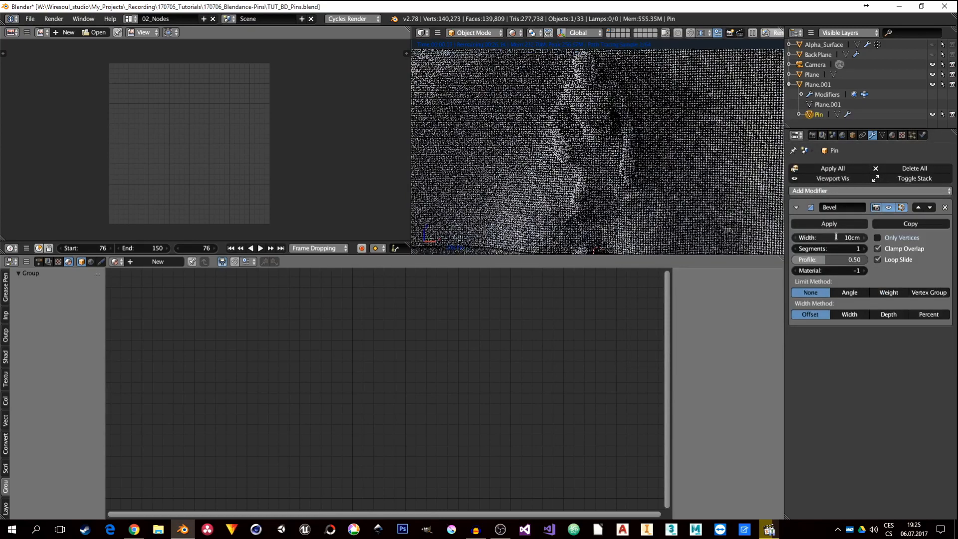
Set the pin's Bevel width to 1 cm
click(836, 236)
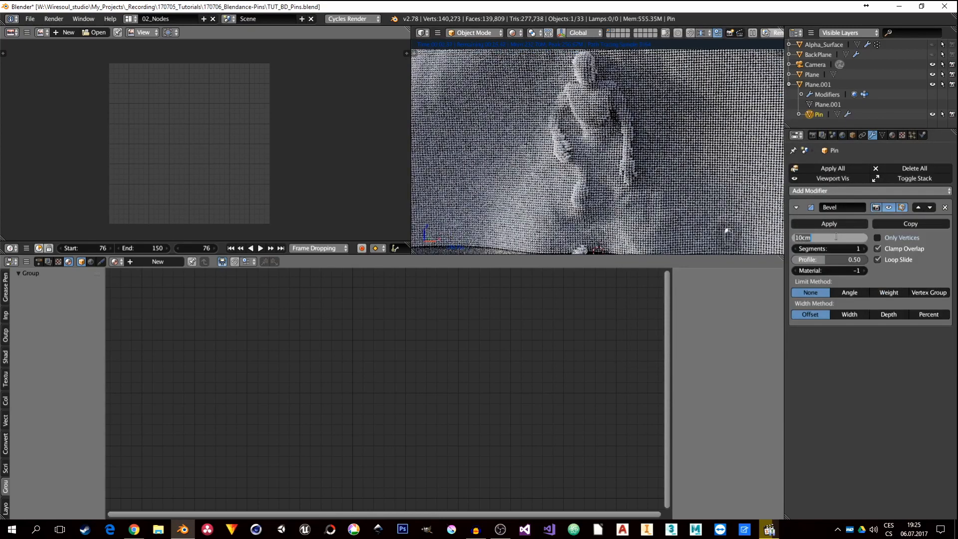
text(1cm)
key(Return)
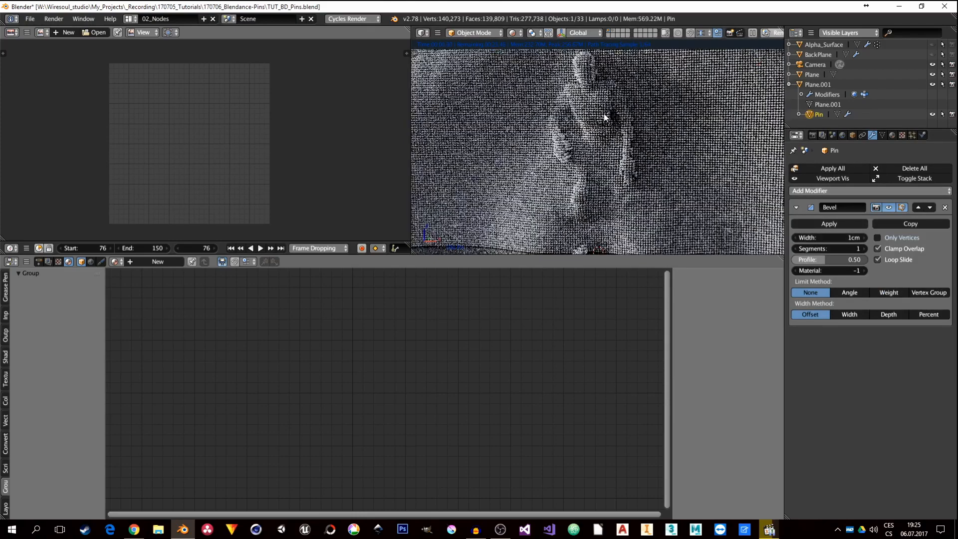
Set the pin's Bevel width to 3 mm and return to the fitted camera view
scroll(604, 115, up, 3)
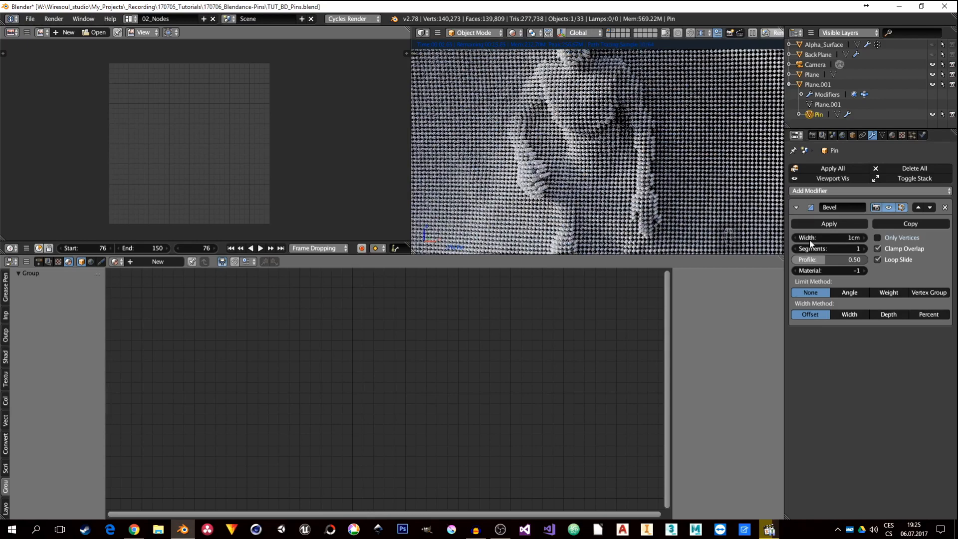
click(855, 243)
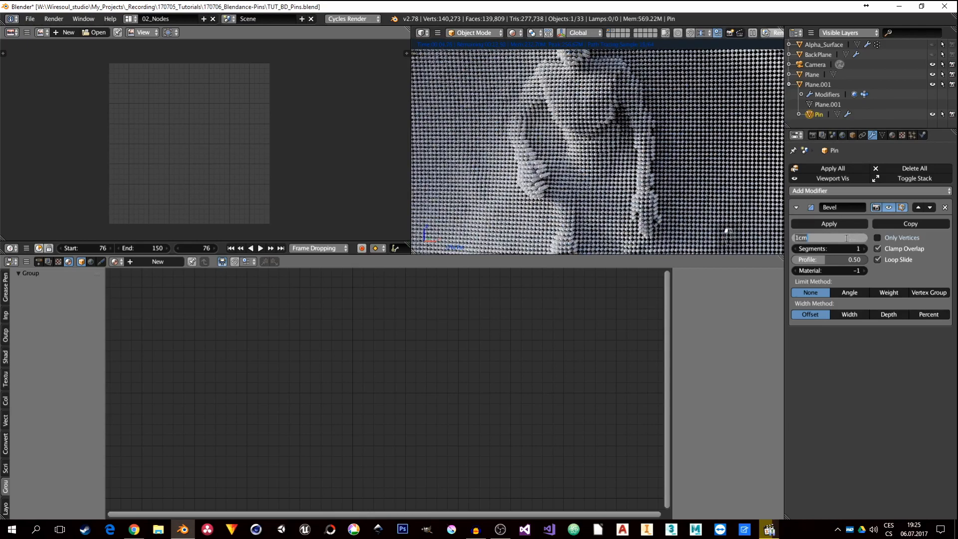
text(.003)
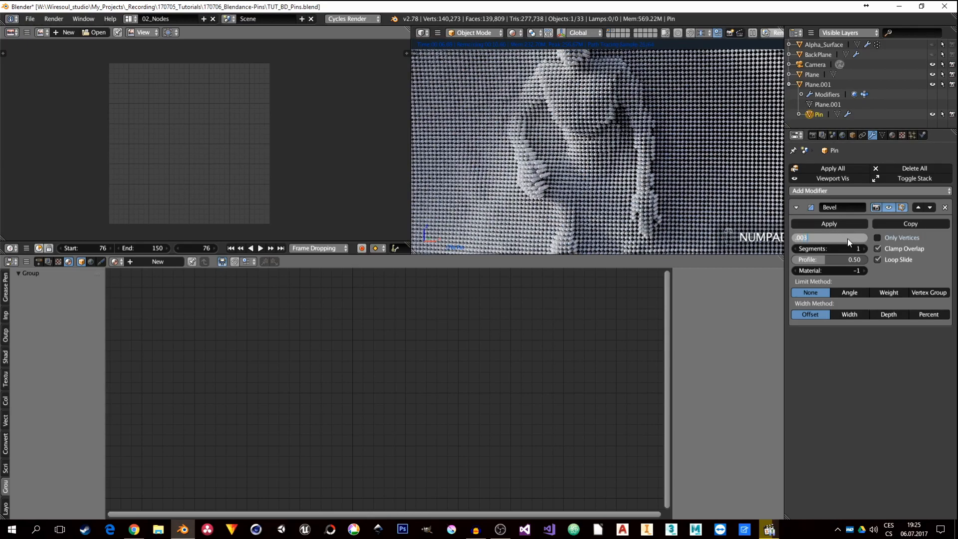
key(Return)
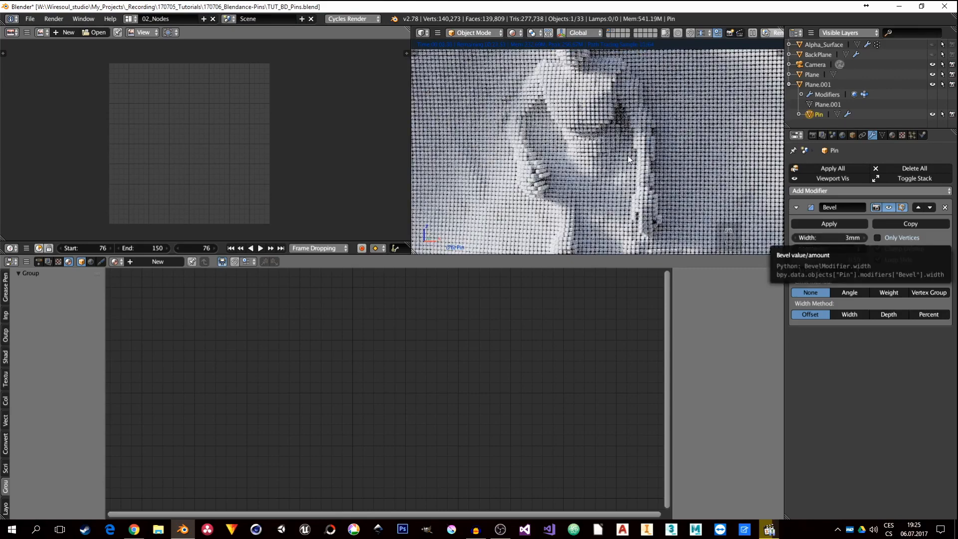
key(KP_0)
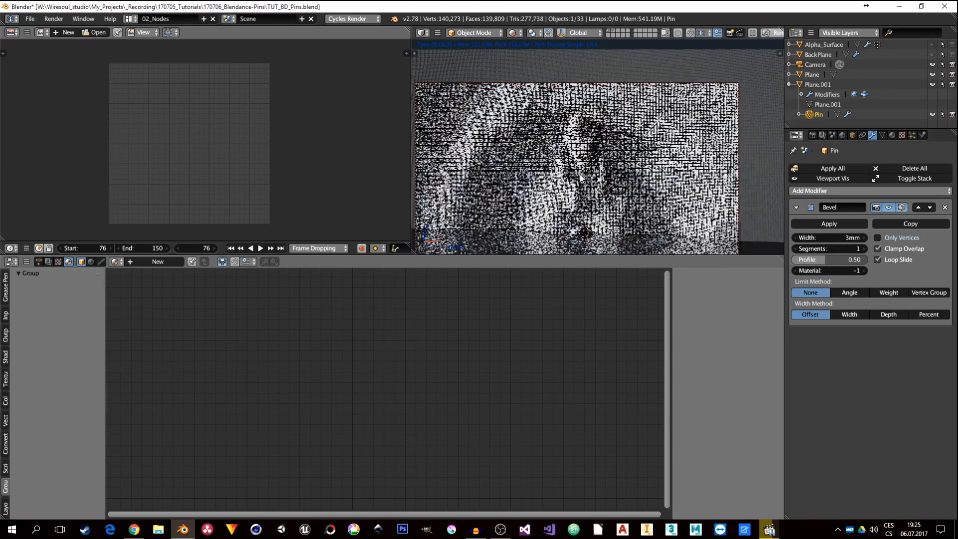
key(Home)
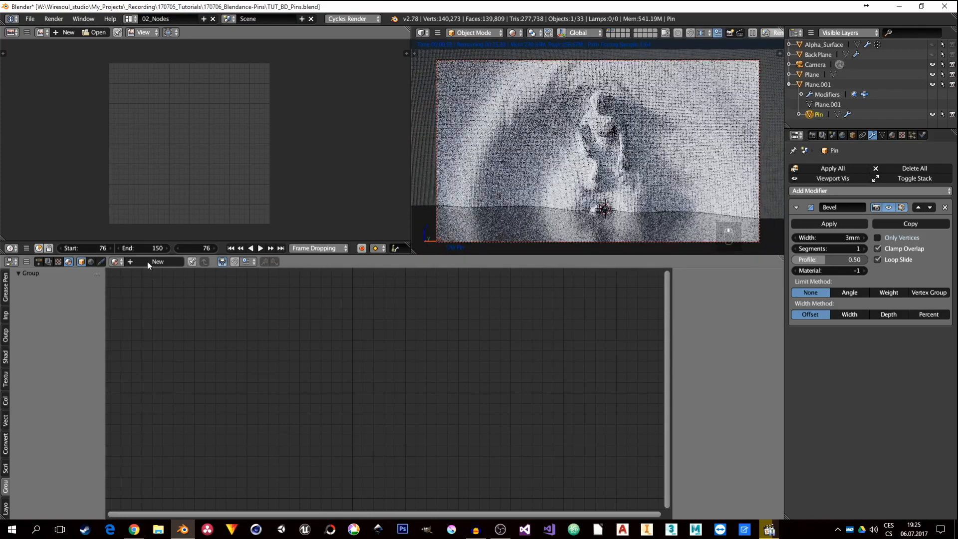
Create a new Pin material, replacing the Diffuse BSDF with an Anisotropic BSDF using Multiscatter GGX and linked to the Surface output
click(148, 261)
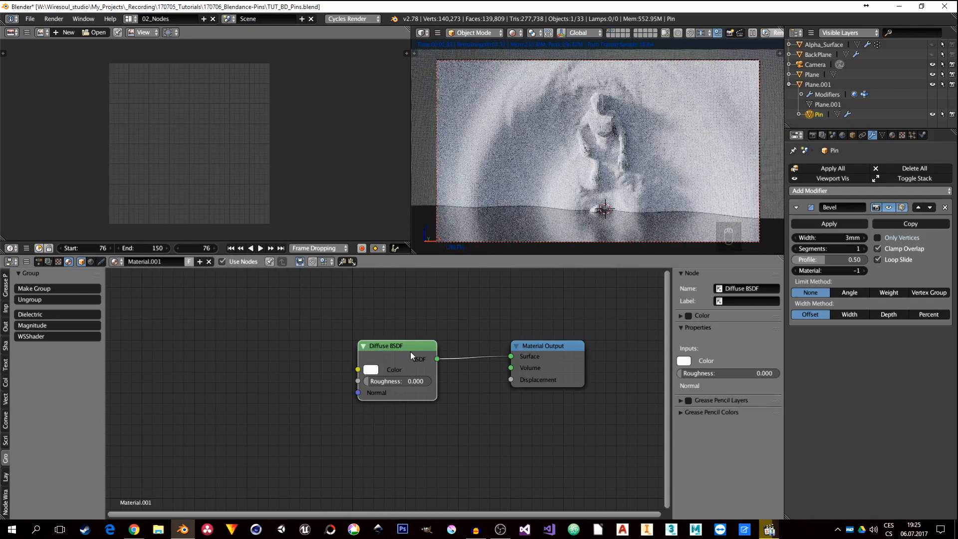
middle_drag(410, 351, 435, 340)
key(x)
key(shift+a)
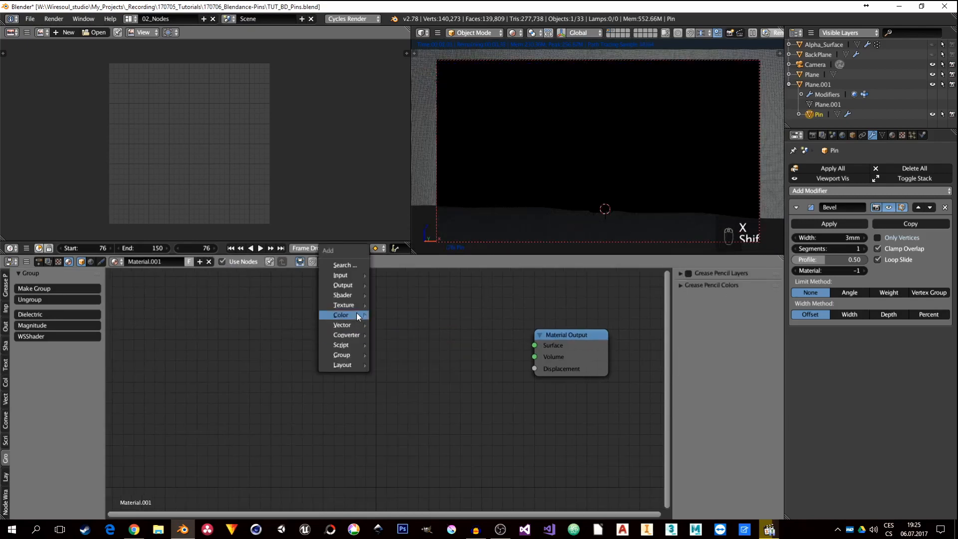
mouse_move(351, 308)
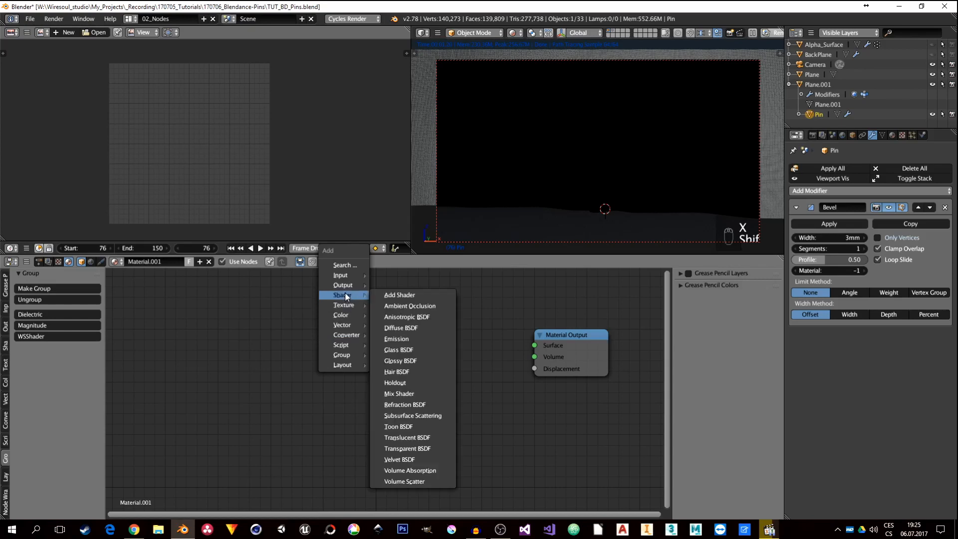
click(407, 316)
click(450, 333)
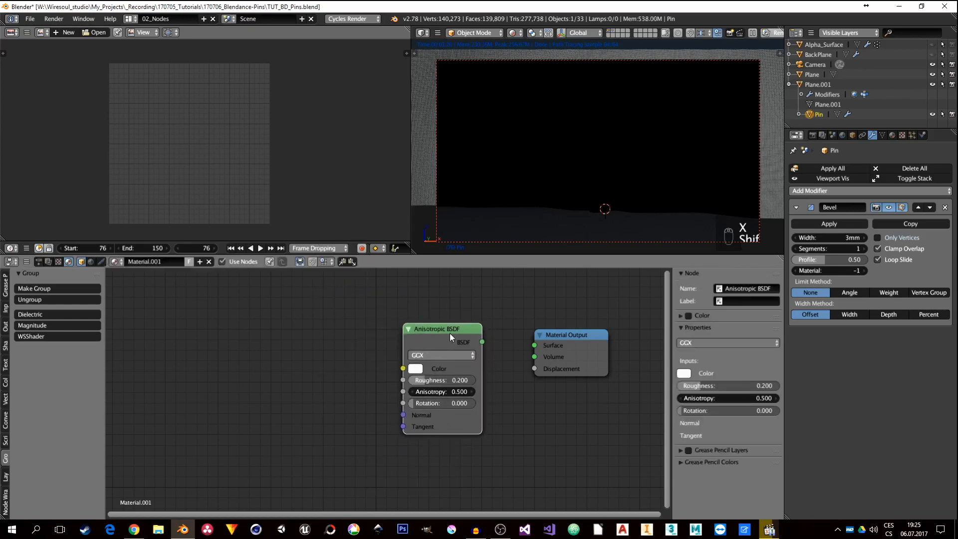
ctrl+shift+click(445, 342)
click(460, 358)
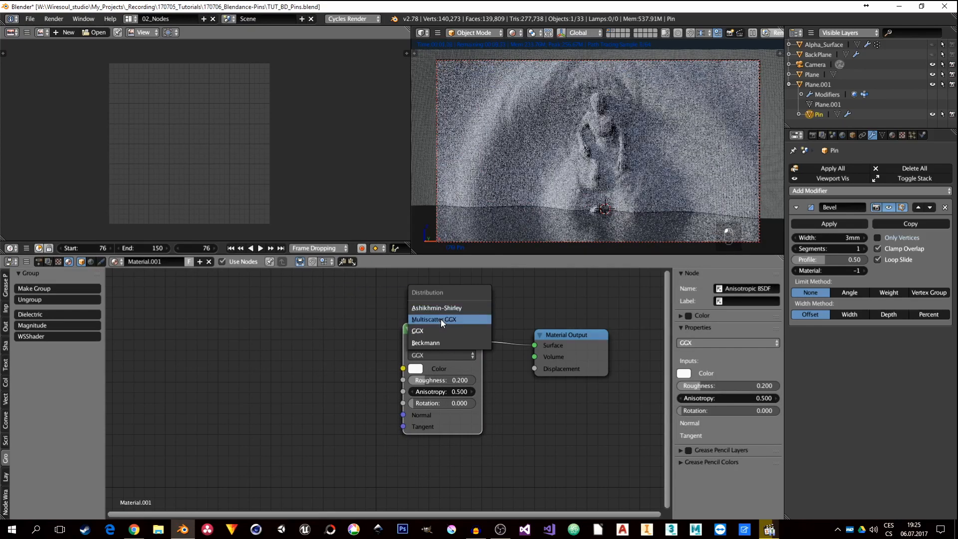
click(442, 319)
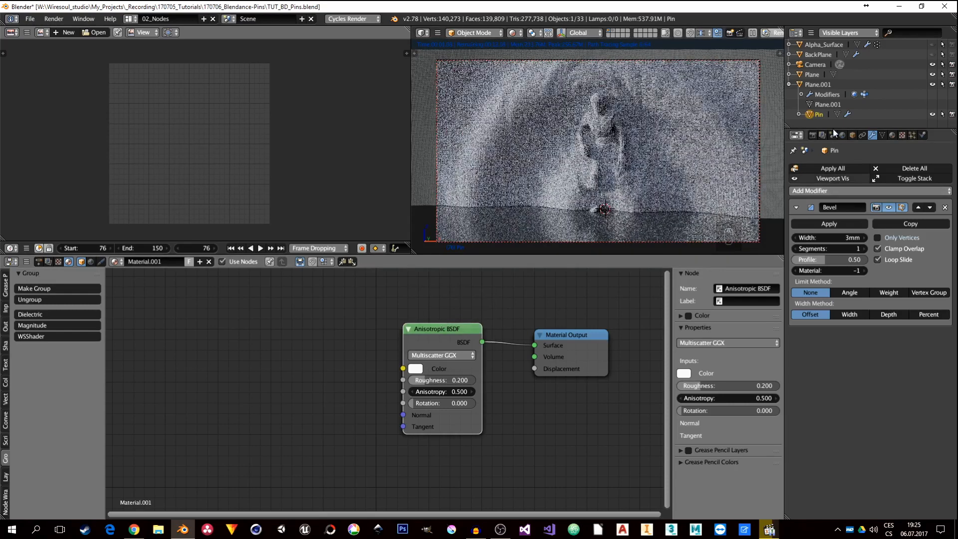
Apply the Direct Light integrator preset to the render's light paths, keeping the minimum transparency bounces at 8
click(813, 134)
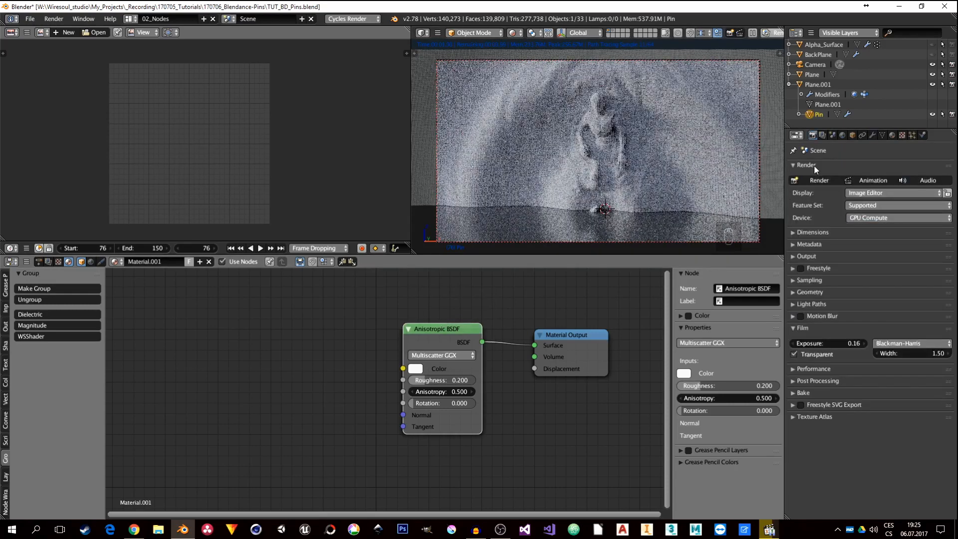
click(794, 304)
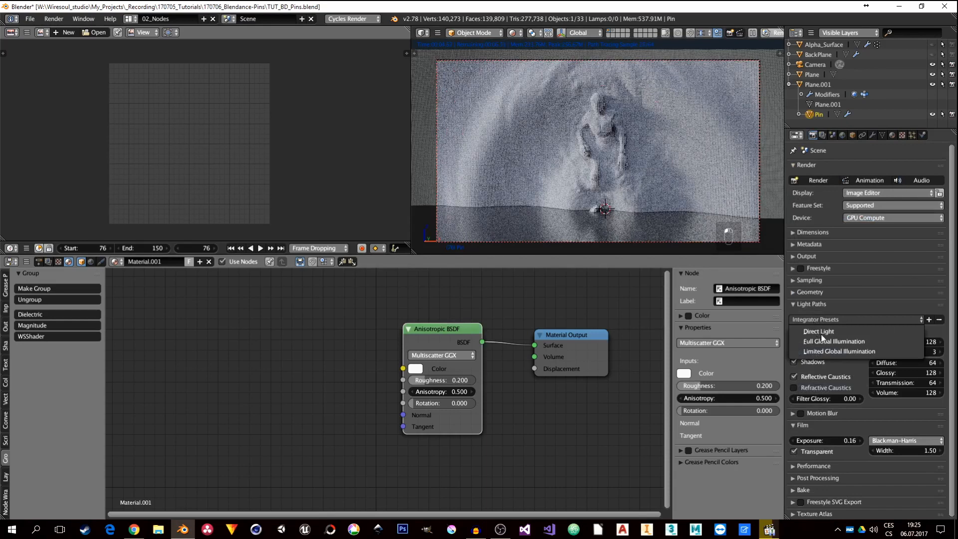
click(820, 332)
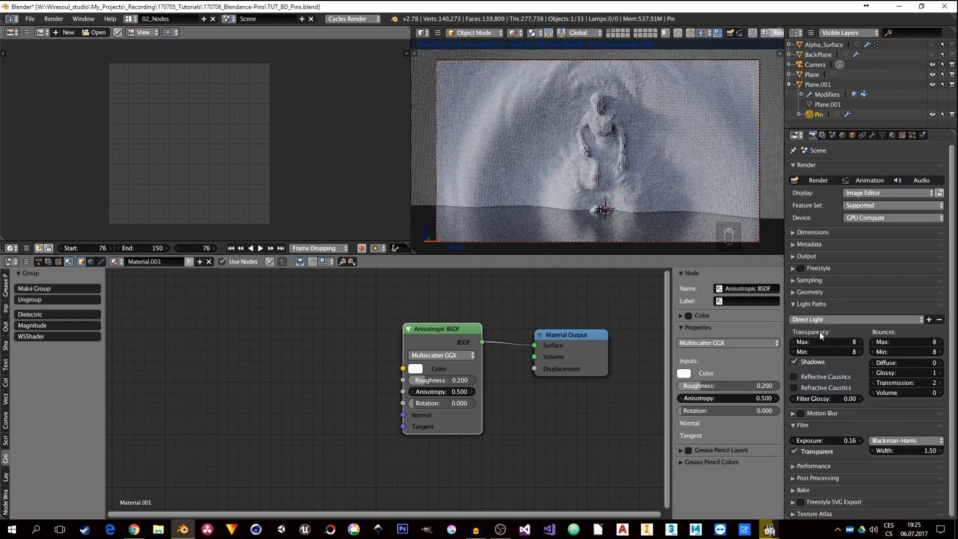
click(795, 352)
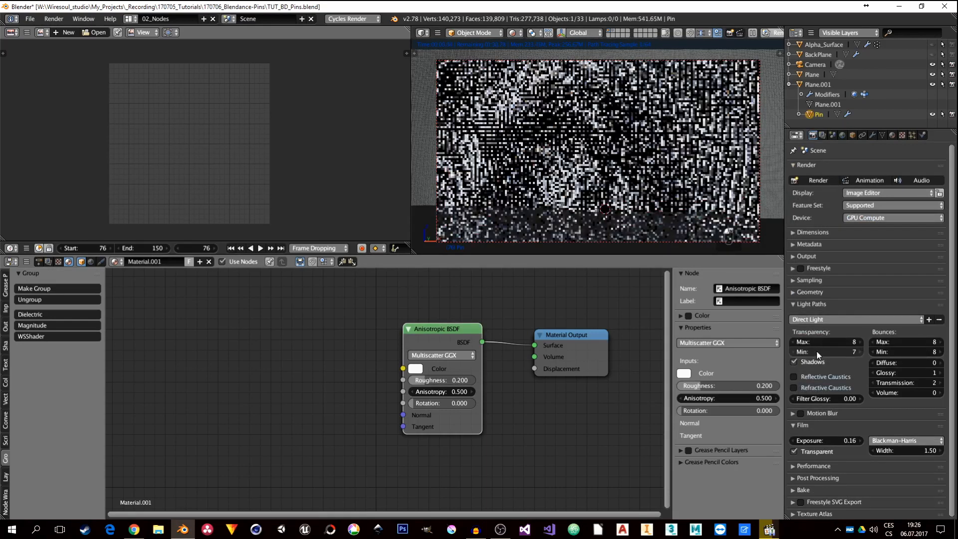
click(862, 352)
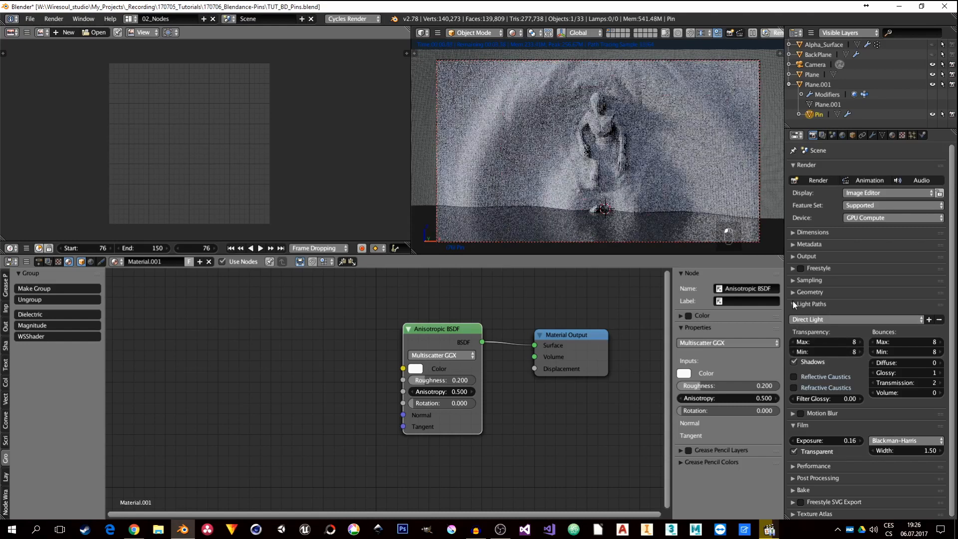
click(793, 307)
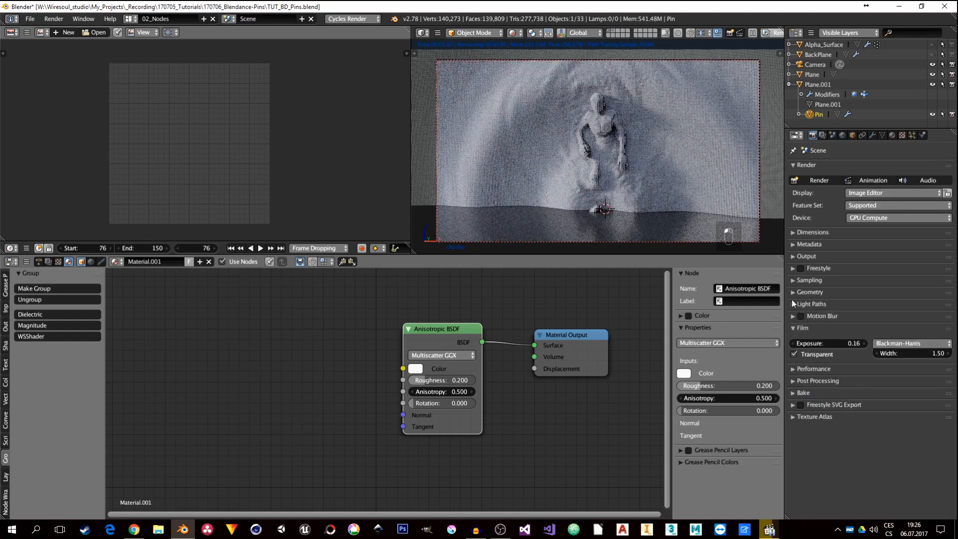
Examine the reference render of the figure pushing through the pin wall, then return to the material's node tree
middle_drag(502, 316, 530, 309)
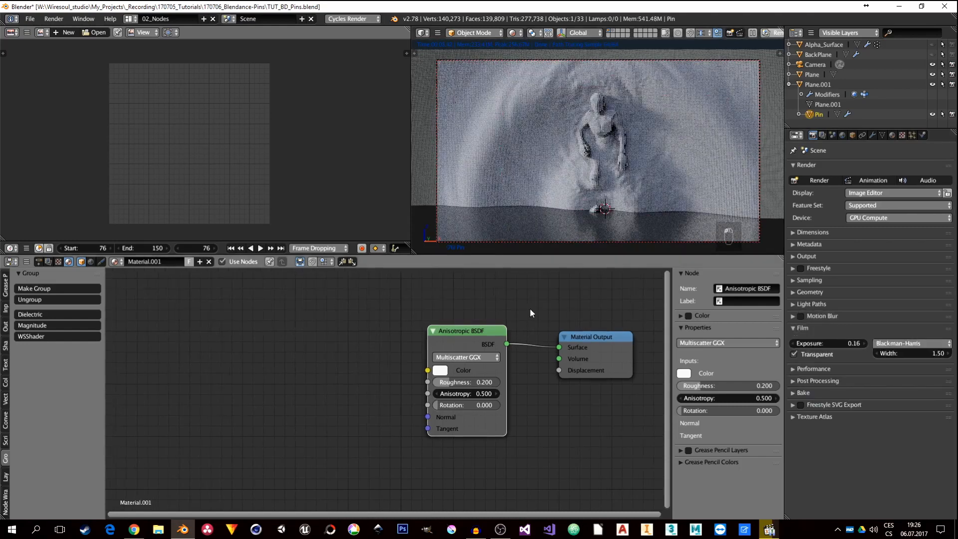
middle_drag(464, 331, 499, 330)
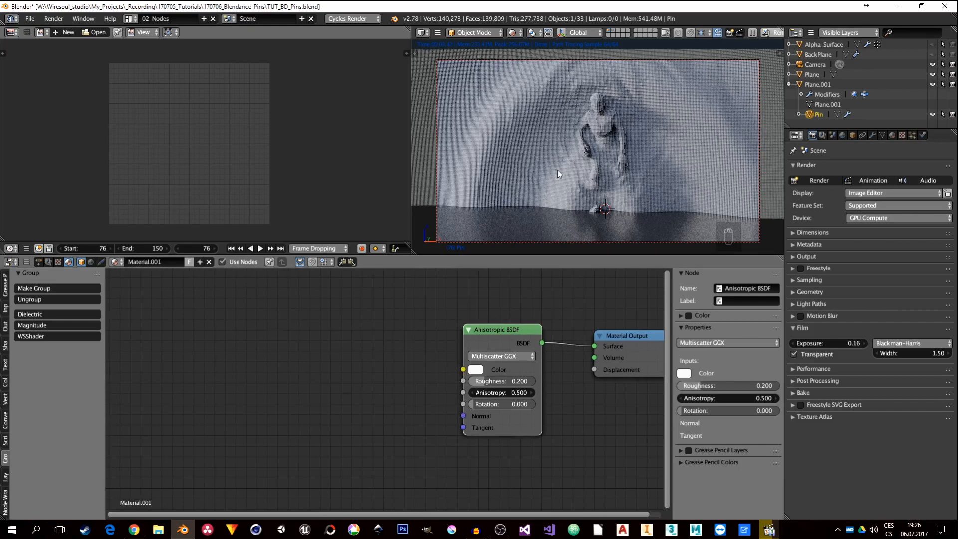
click(769, 529)
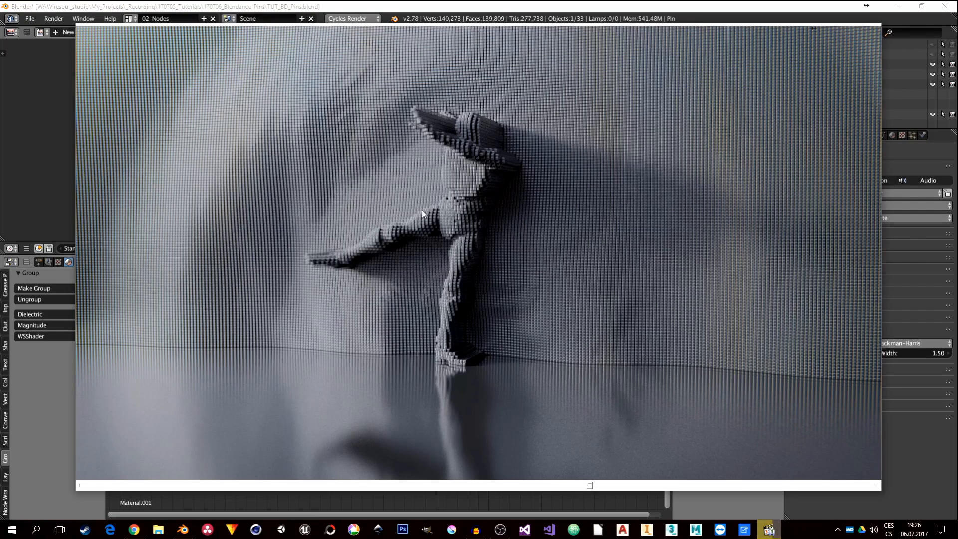
click(803, 6)
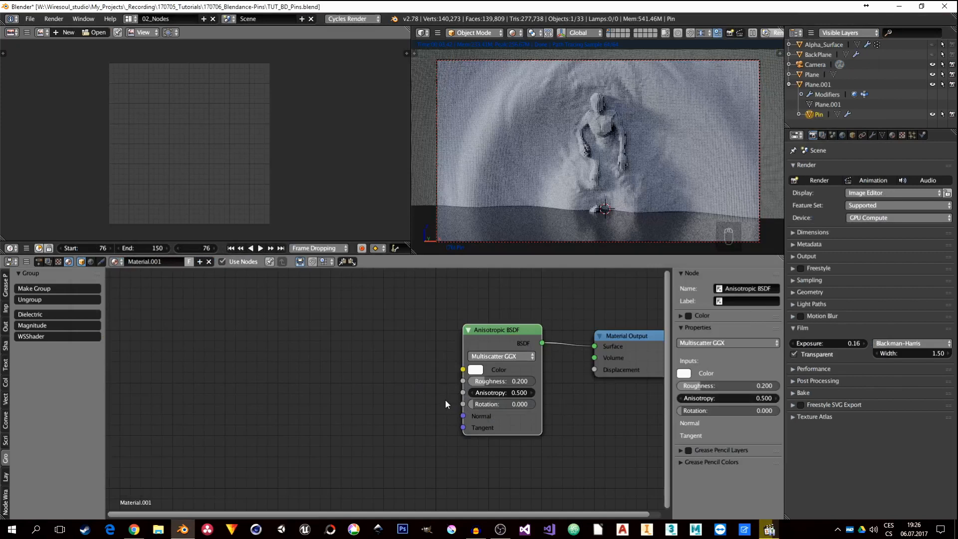
middle_drag(433, 362, 453, 381)
drag(514, 356, 515, 362)
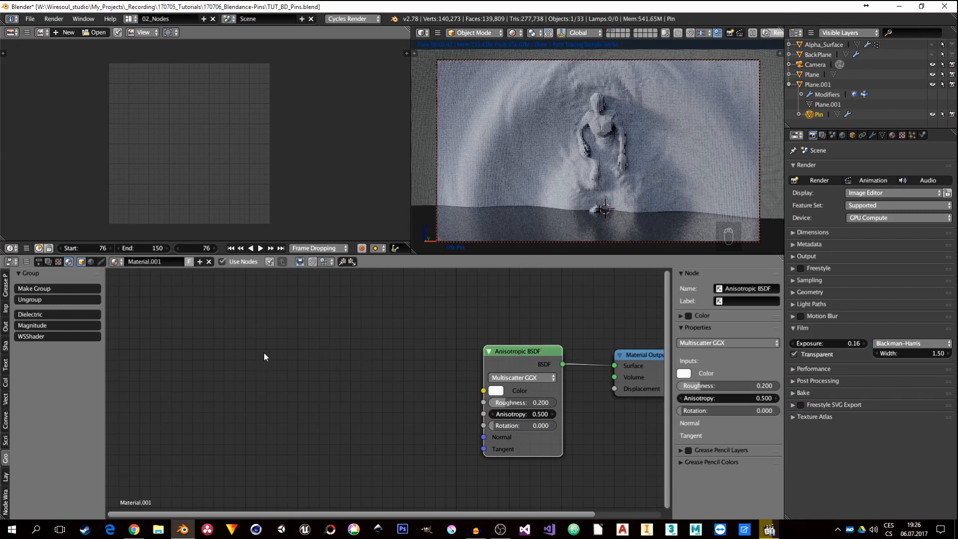
Add an Object Info node to the pin material and preview its Location output through the Viewer
key(shift+a)
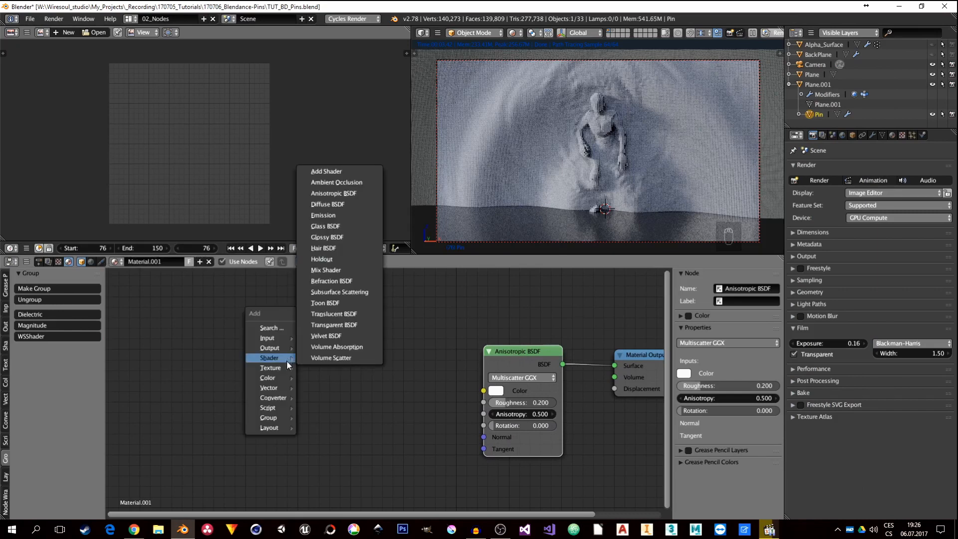
mouse_move(276, 345)
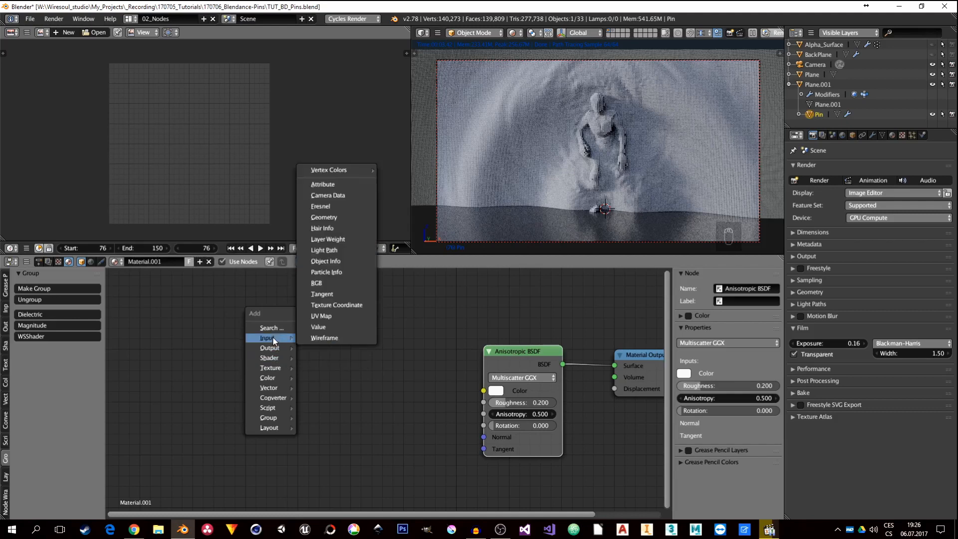
click(339, 262)
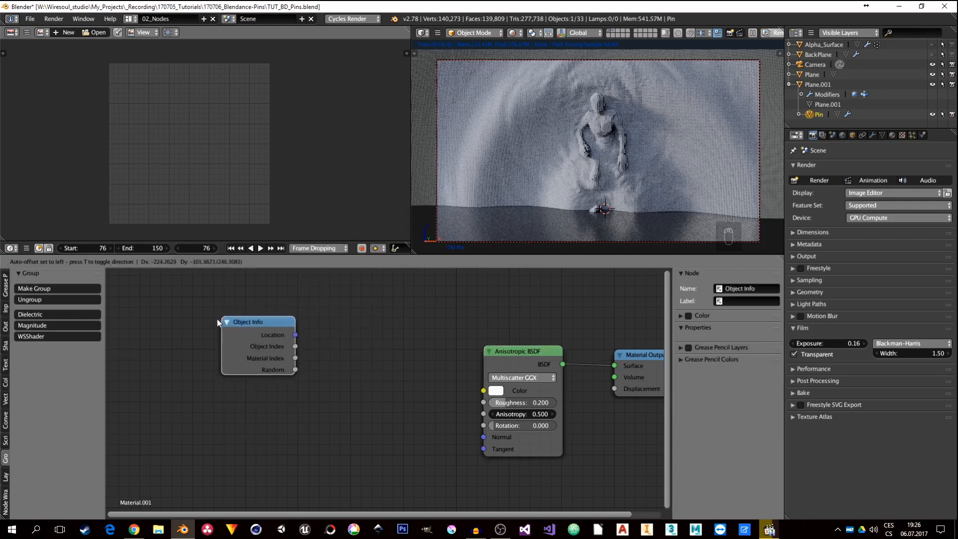
click(251, 330)
ctrl+shift+click(240, 332)
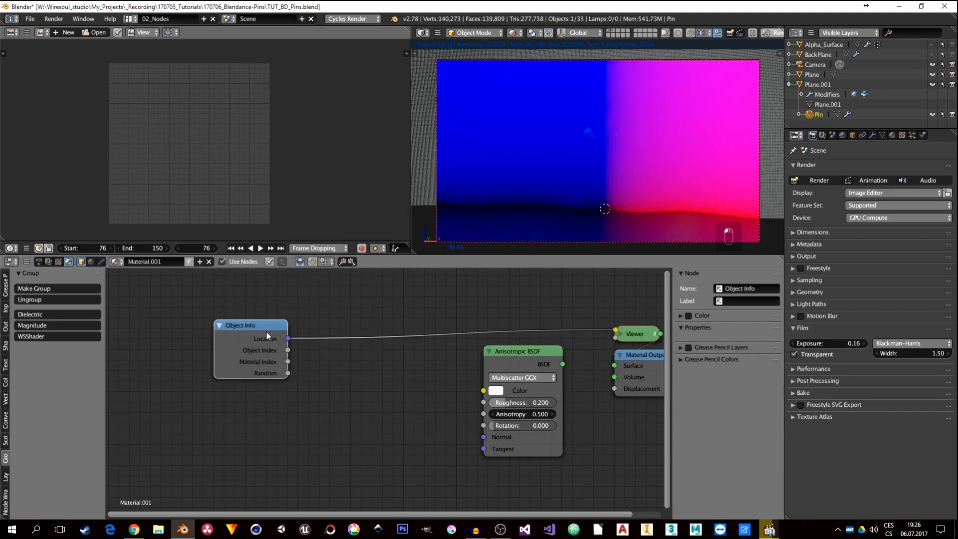
drag(262, 330, 233, 330)
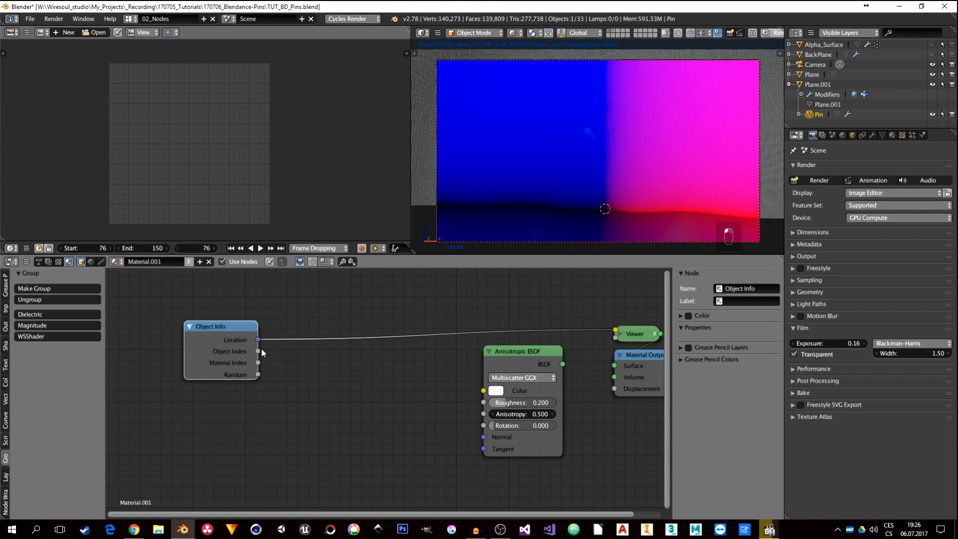
Insert a Separate XYZ node after Object Info's Location output and preview its Y channel on the pin wall
key(shift+a)
mouse_move(325, 427)
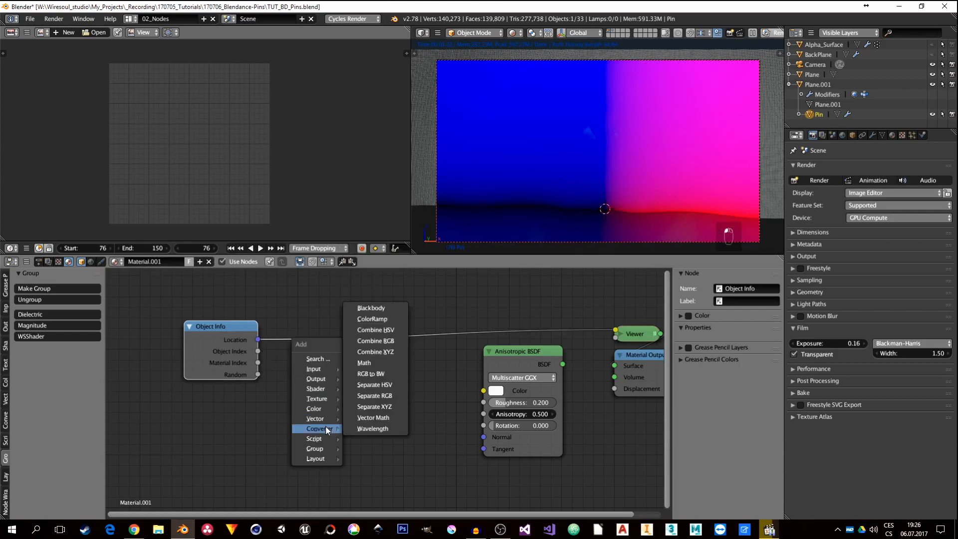
click(385, 408)
click(299, 328)
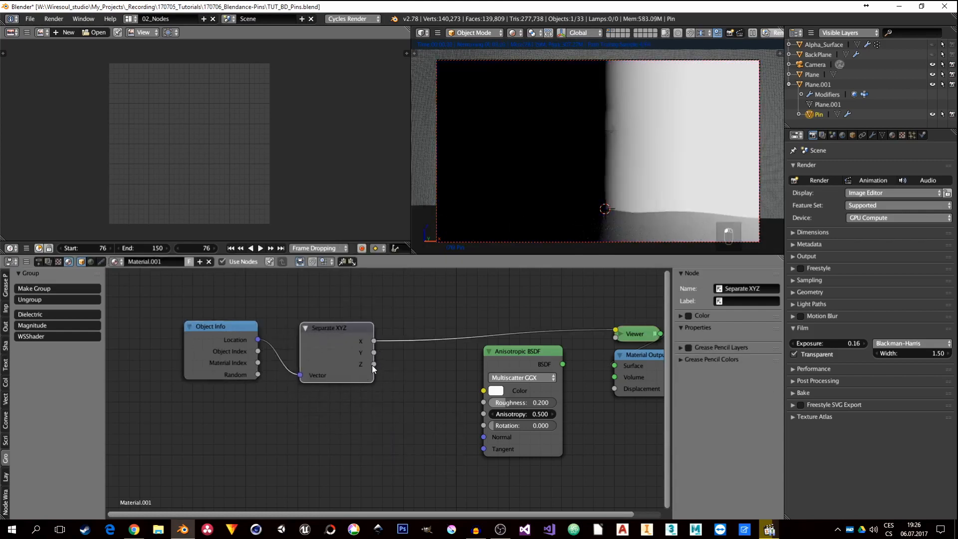
ctrl+shift+click(337, 335)
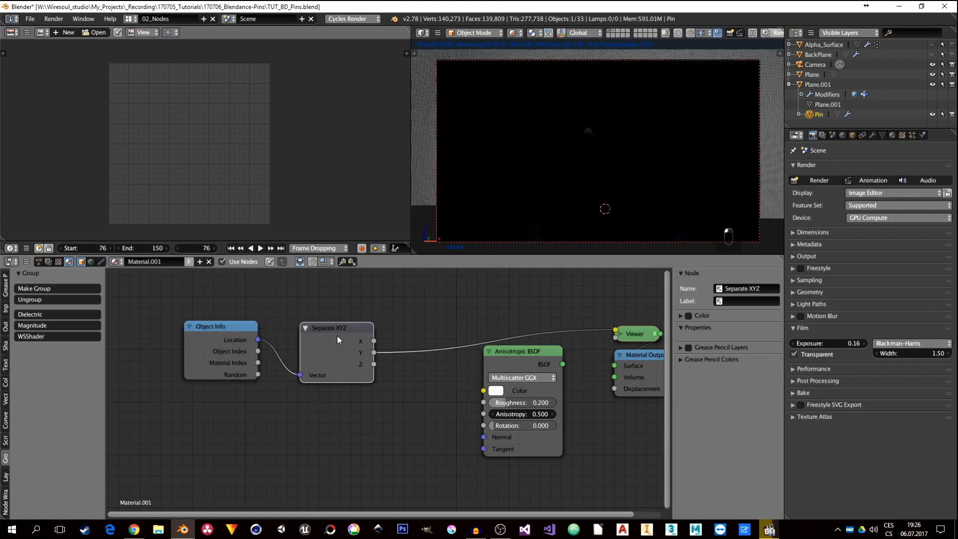
ctrl+shift+click(336, 335)
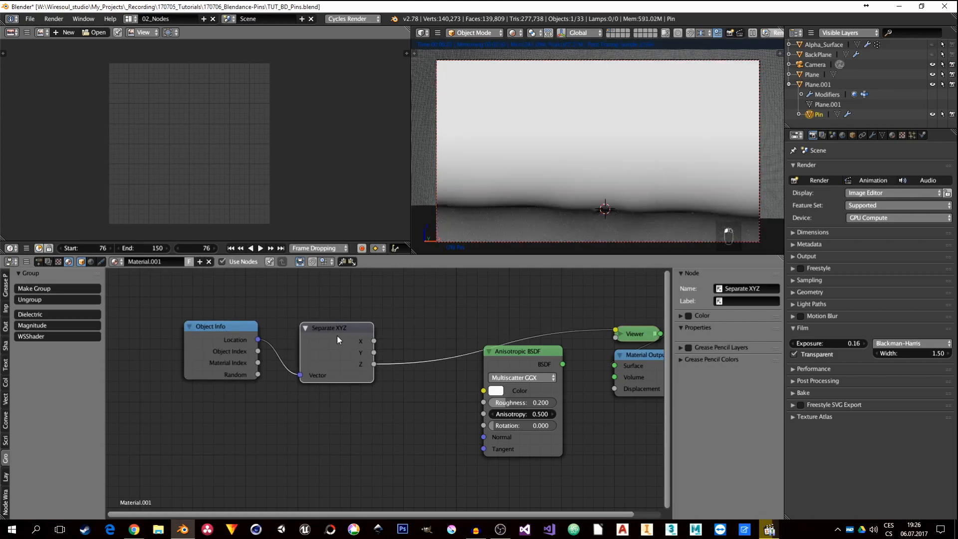
ctrl+shift+click(337, 335)
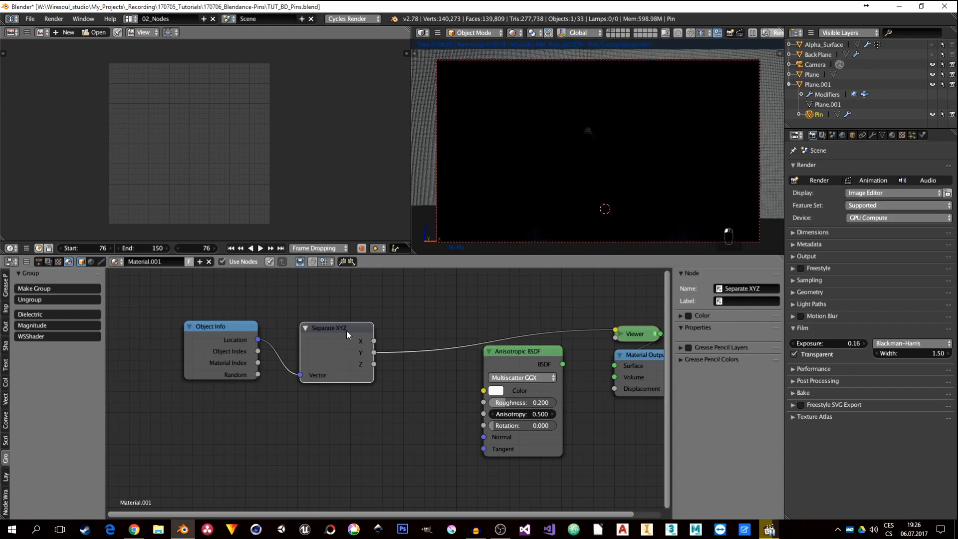
middle_drag(577, 185, 535, 172)
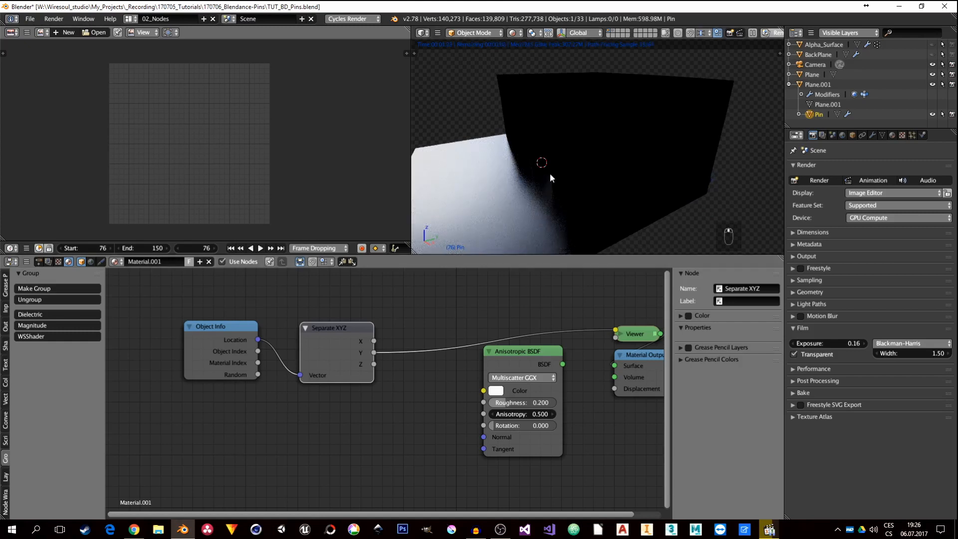
Make room in the node tree and insert a Math node between Separate XYZ's Y output and the Viewer
drag(230, 336, 141, 335)
drag(314, 331, 202, 333)
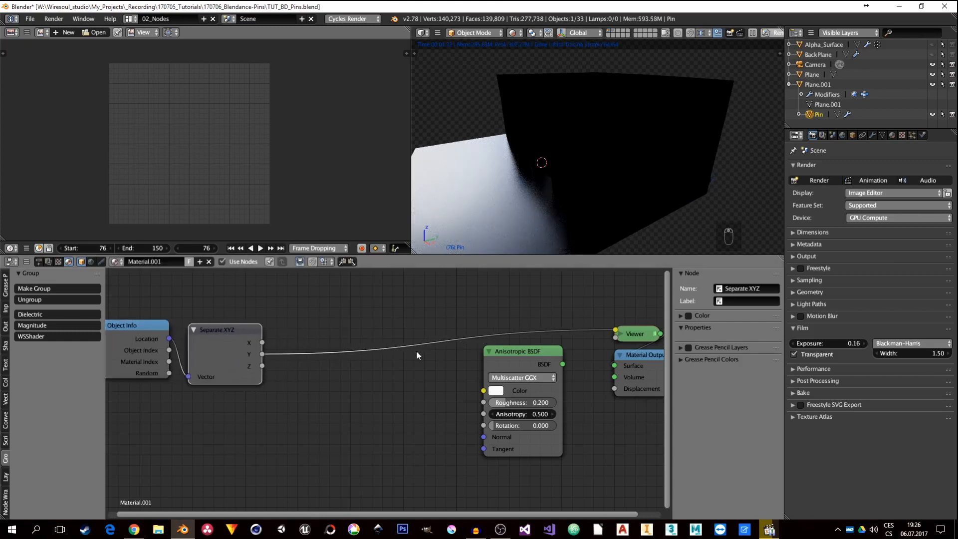
key(shift+a)
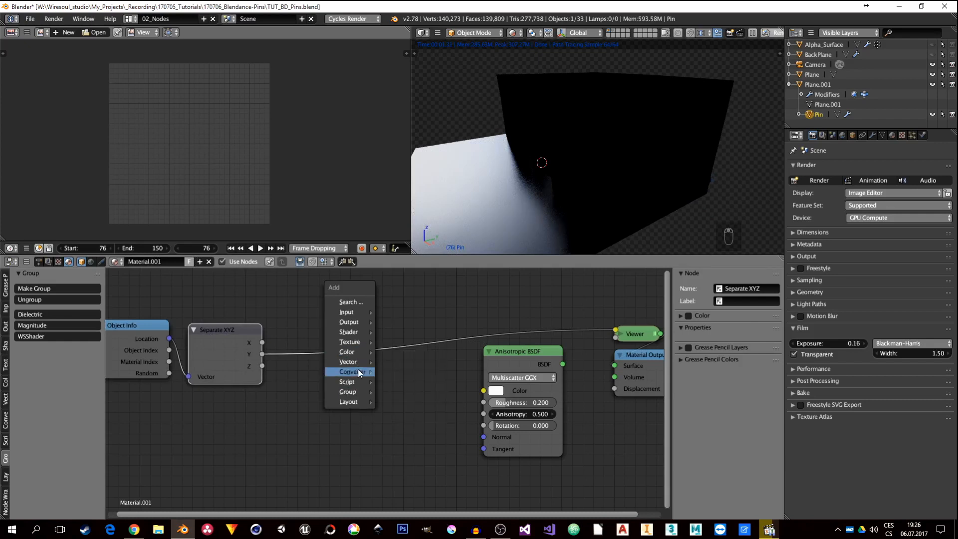
mouse_move(358, 373)
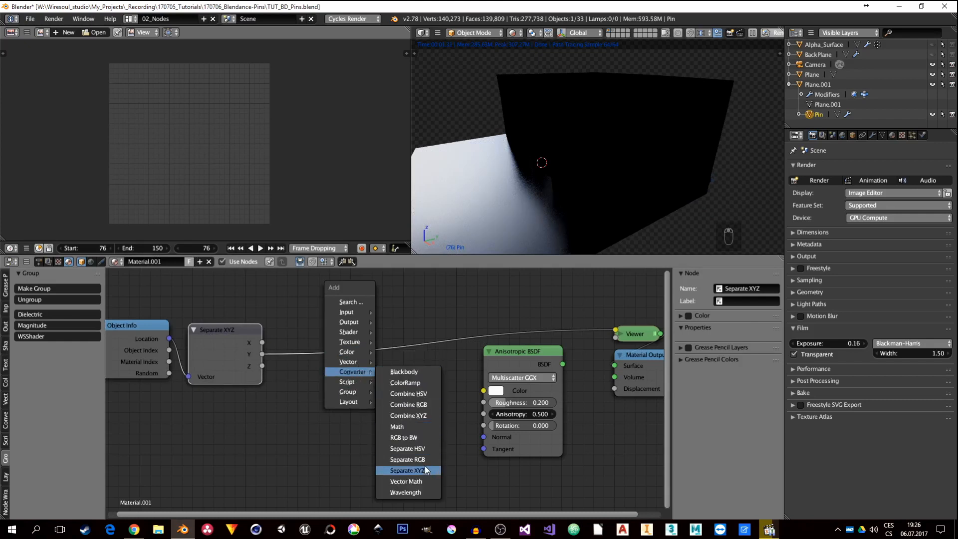
click(409, 426)
click(334, 355)
Set the Math node's operation to Multiply with a value of -1
click(334, 355)
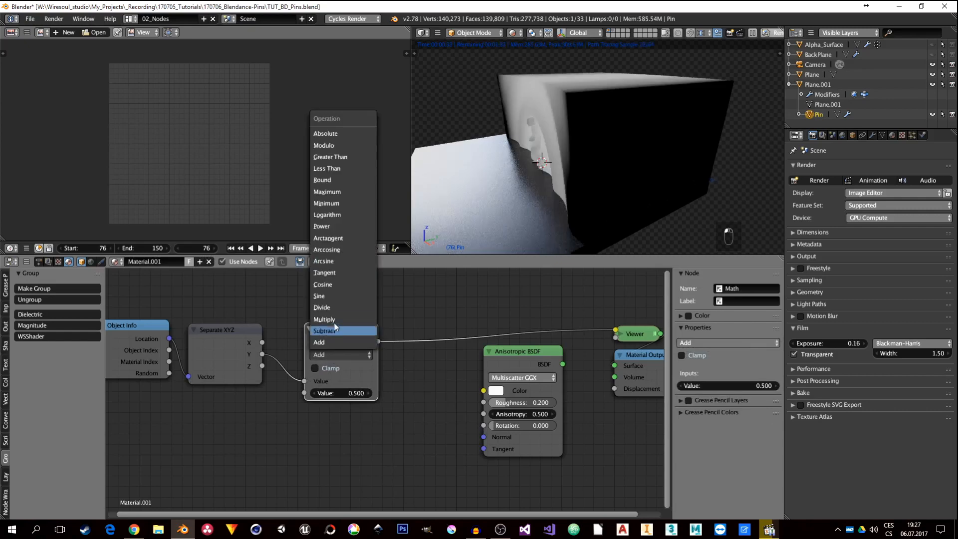
click(333, 320)
click(352, 395)
text(-)
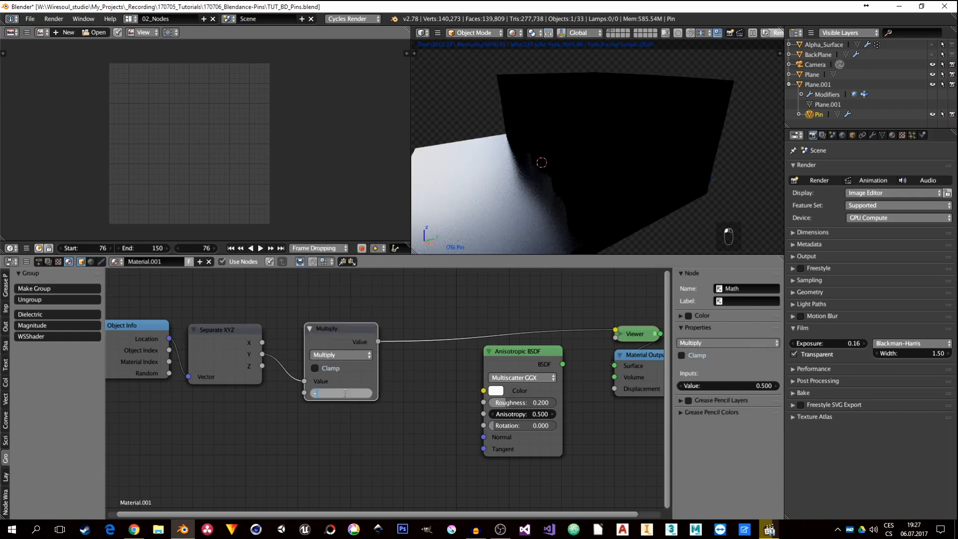
text(1)
key(Return)
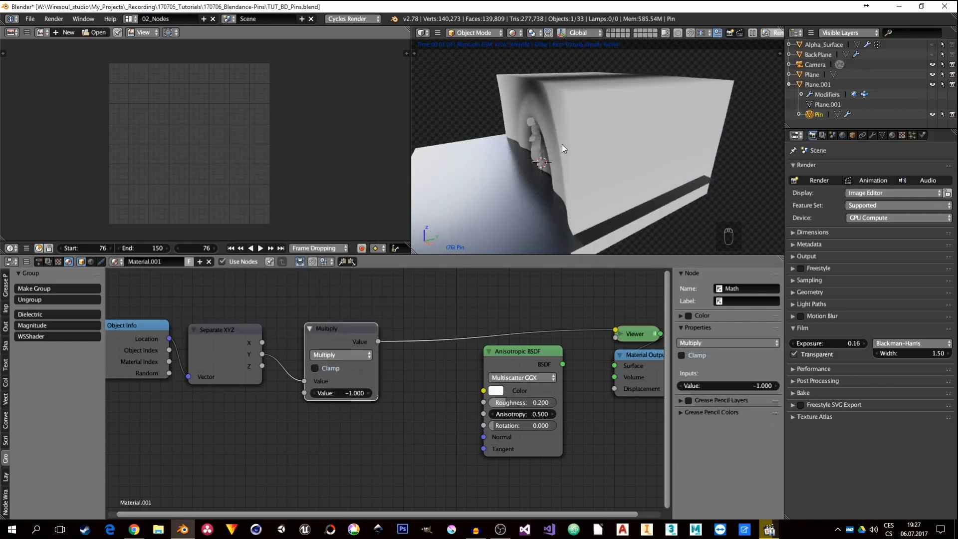
Duplicate the Multiply node, link the copy directly after the first one, and set its value to 2
mouse_move(562, 145)
middle_down()
mouse_move(582, 164)
mouse_move(574, 149)
mouse_move(574, 173)
mouse_move(548, 156)
mouse_move(577, 163)
mouse_move(582, 149)
mouse_move(562, 129)
middle_up()
scroll(574, 149, up, 2)
scroll(562, 125, up, 2)
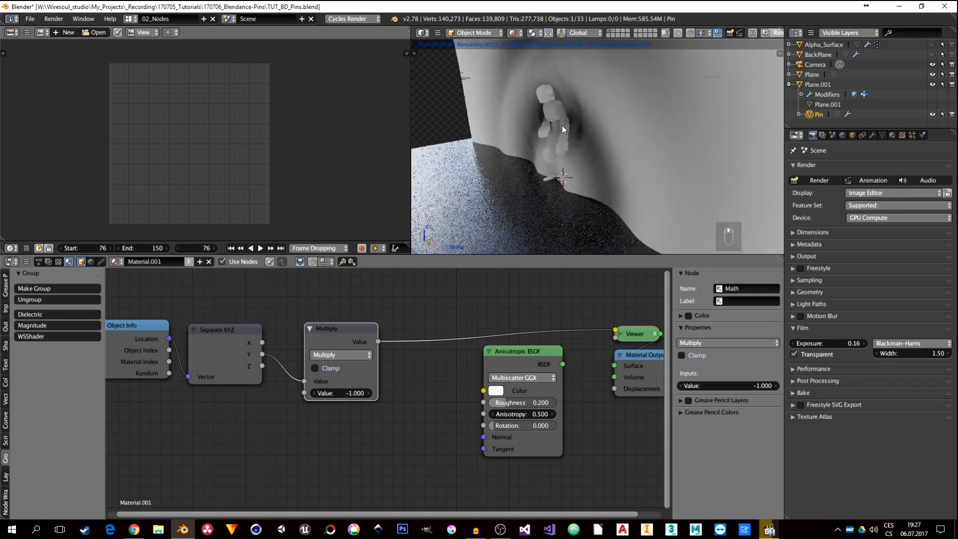
scroll(562, 124, up, 5)
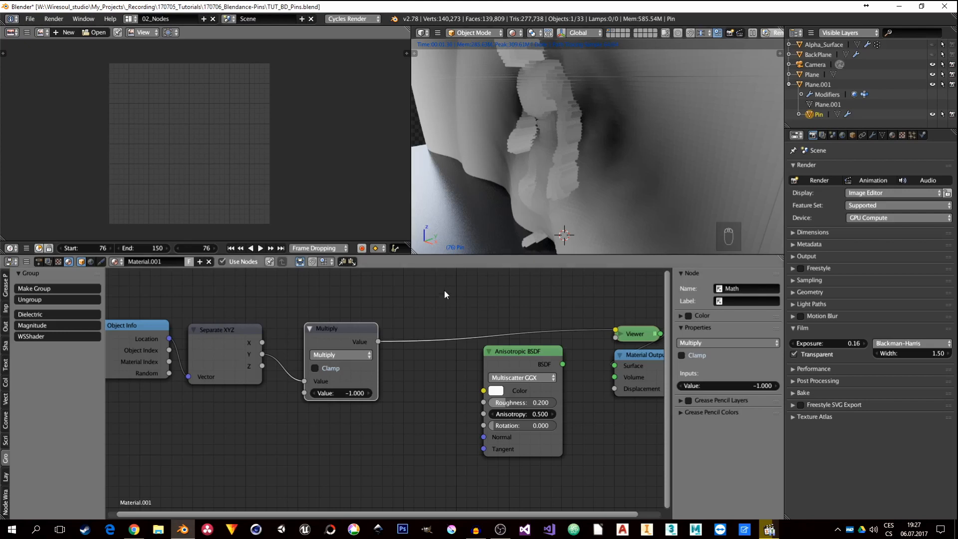
drag(329, 328, 310, 328)
key(shift+d)
click(404, 350)
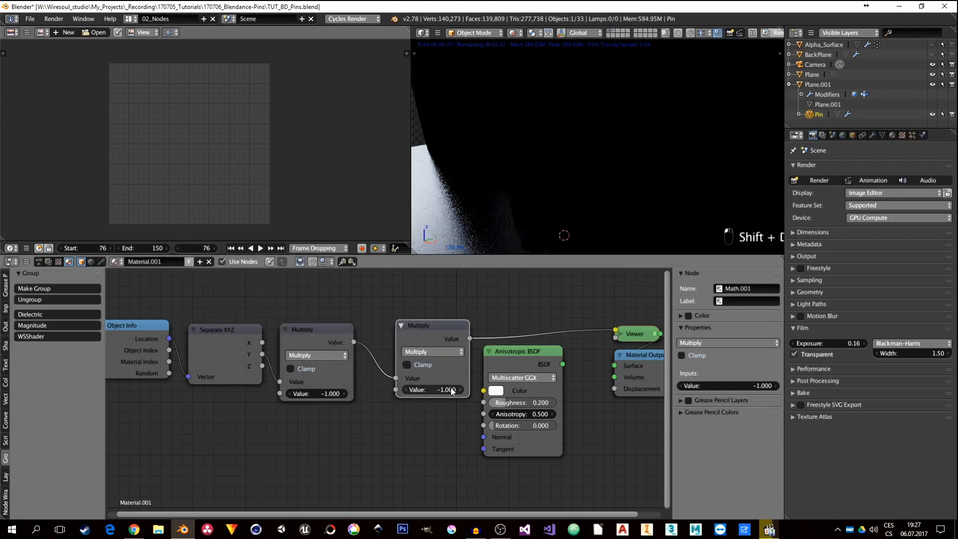
click(441, 389)
text(2)
key(Return)
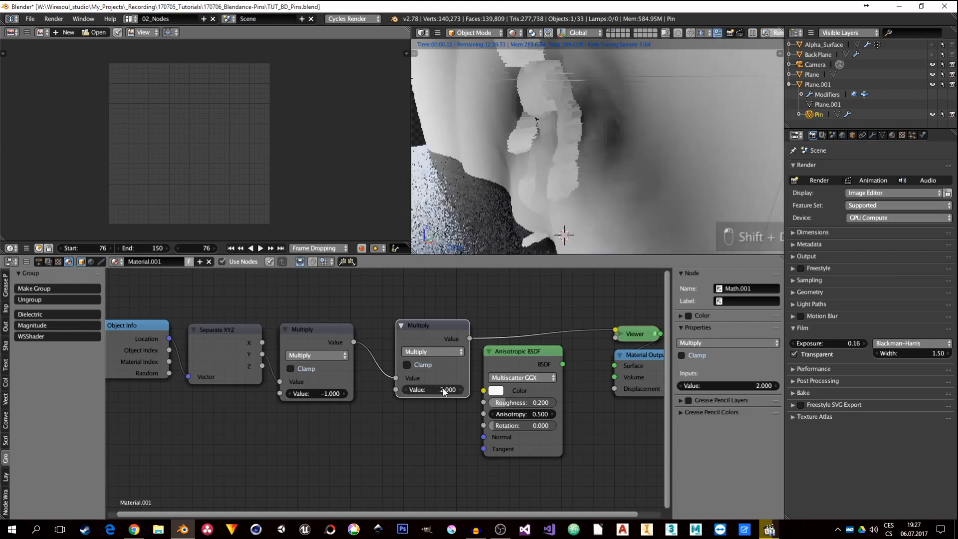
drag(430, 333, 397, 333)
Insert a ColorRamp node between the second Multiply node and the Viewer
middle_drag(437, 343, 322, 342)
scroll(348, 336, down, 1)
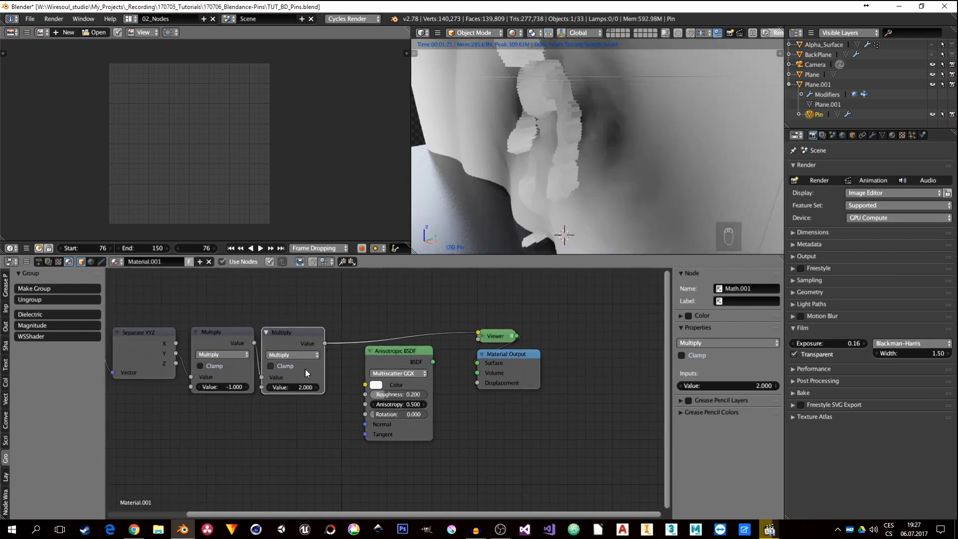
key(shift+a)
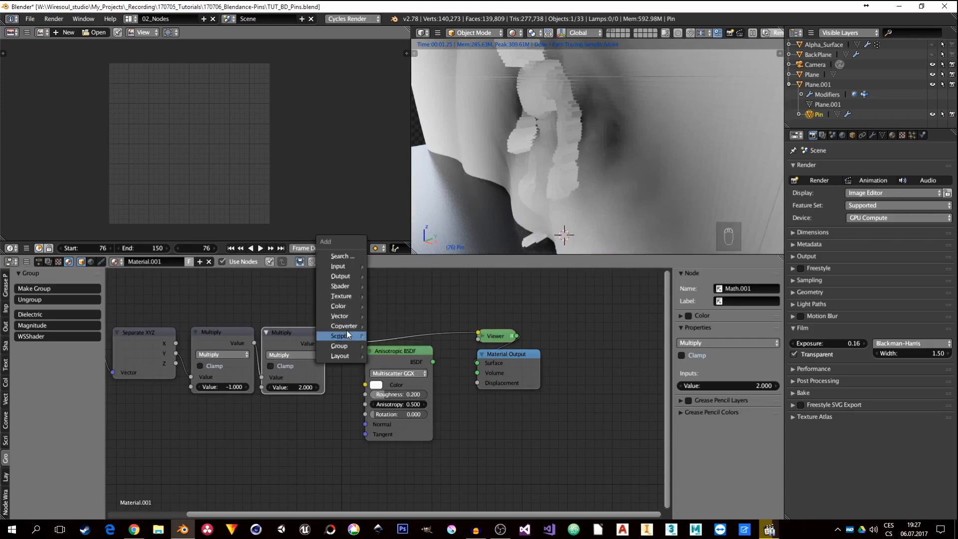
mouse_move(347, 327)
click(407, 332)
click(347, 326)
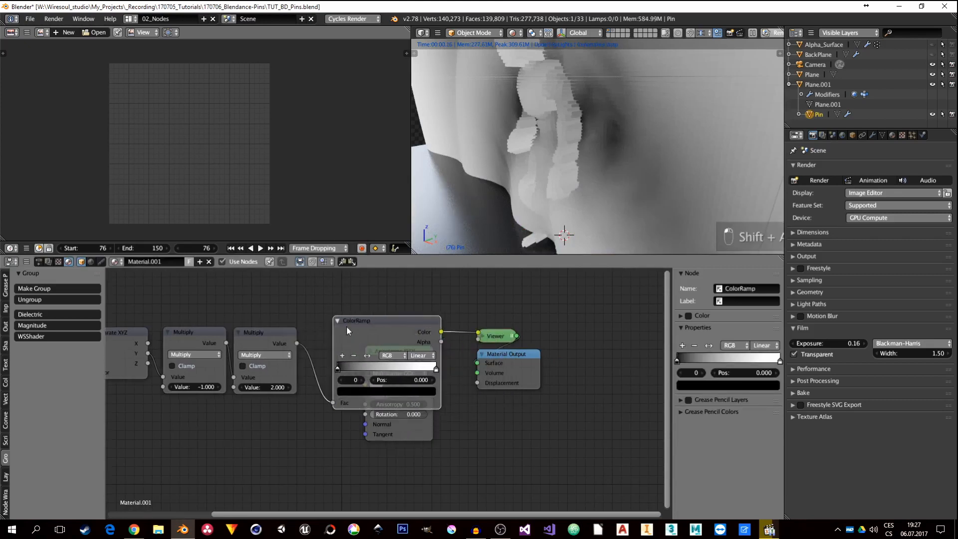
Add a red stop to the ColorRamp towards its bright end and shift the white stop to position 0.809
drag(340, 366, 345, 367)
click(342, 355)
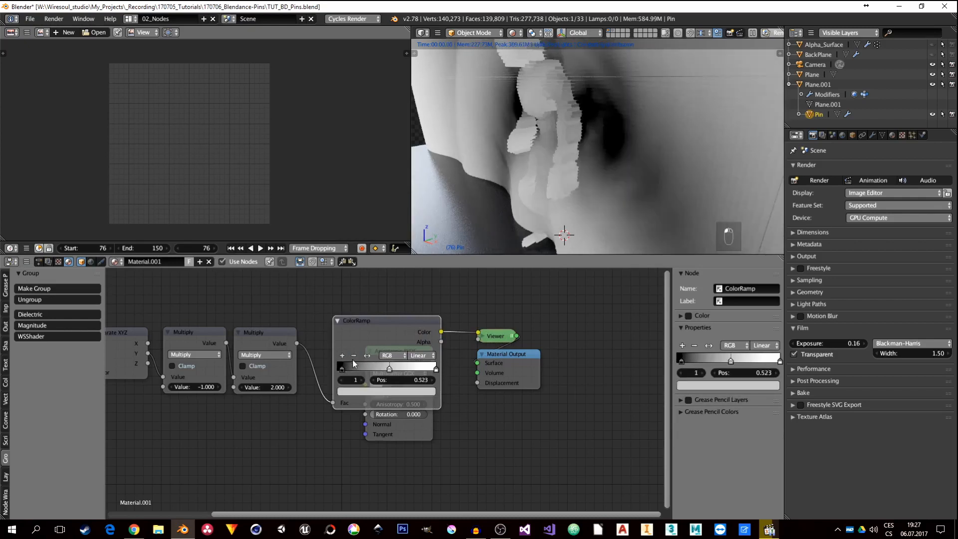
click(364, 390)
click(386, 280)
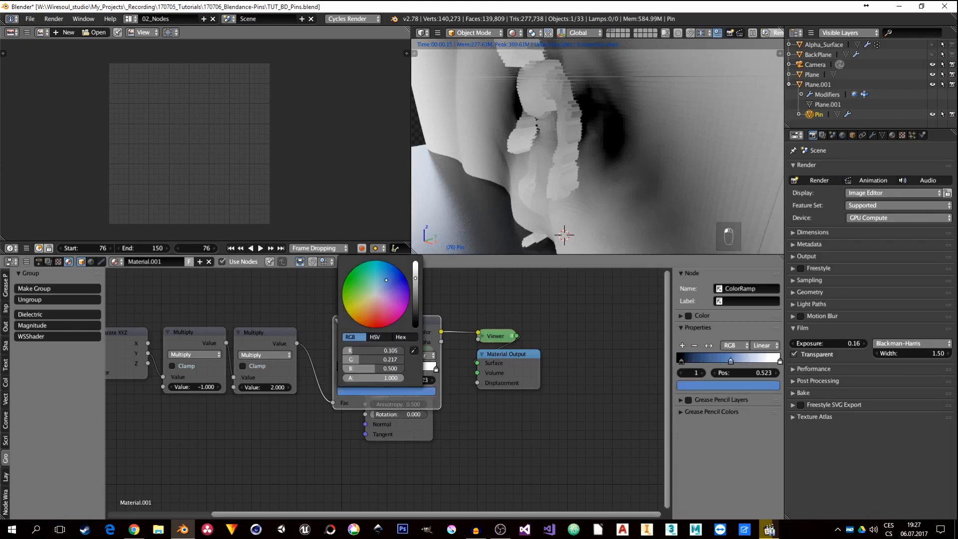
drag(386, 280, 374, 321)
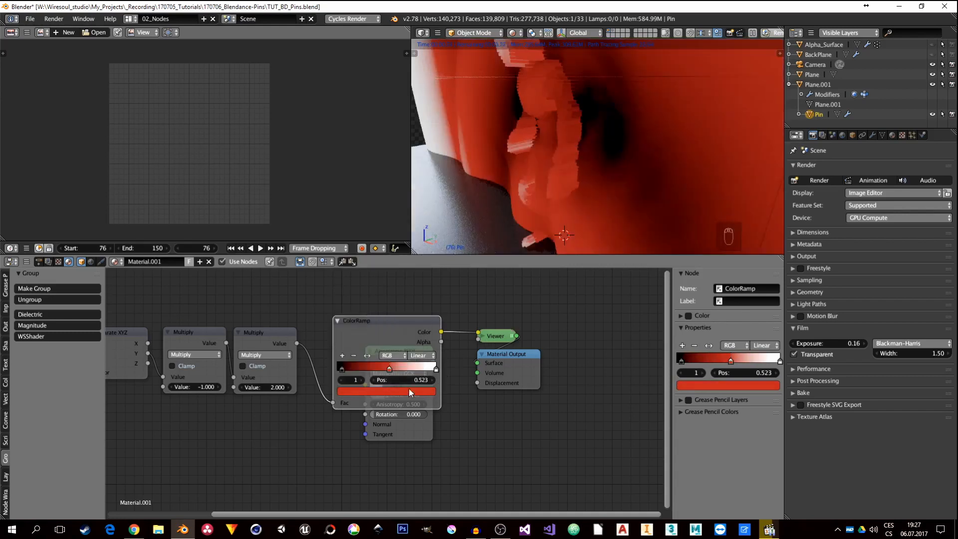
drag(387, 366, 418, 370)
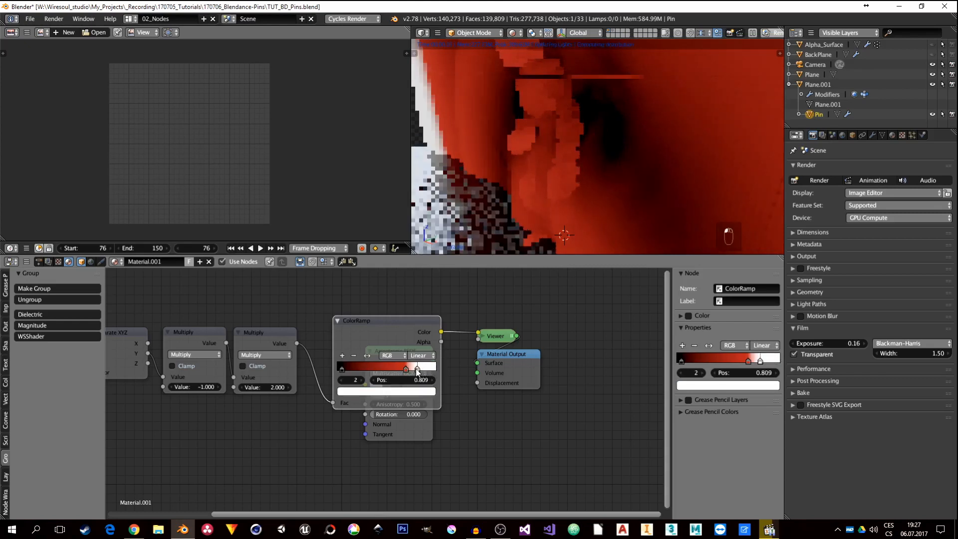
Add another ColorRamp stop at position 0.334 and colour it light blue (R 0.125, G 0.397, B 0.750)
click(342, 356)
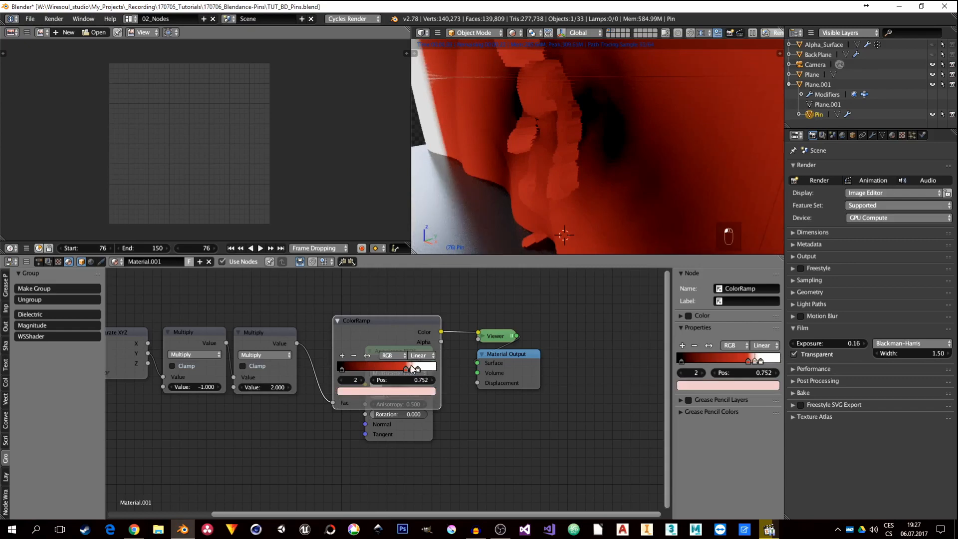
drag(412, 367, 373, 370)
click(373, 391)
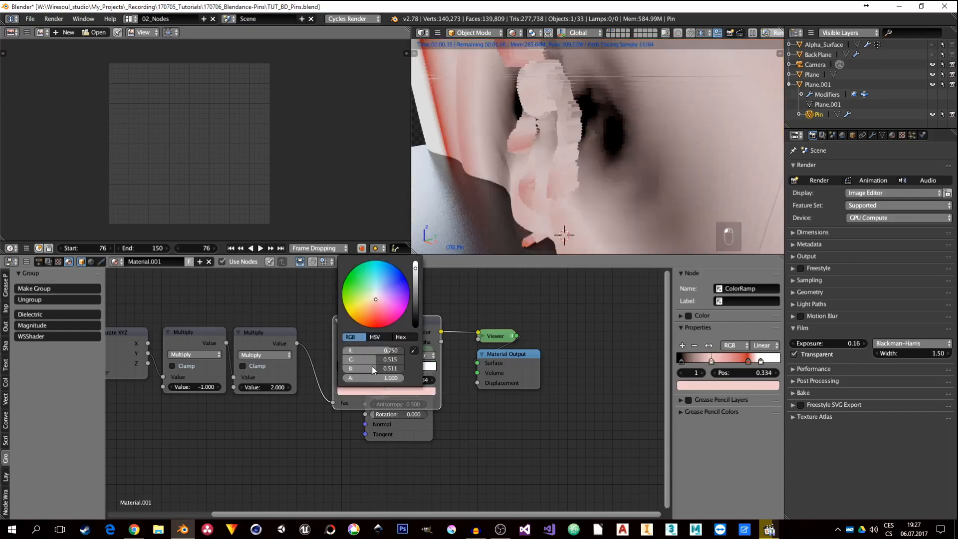
click(387, 278)
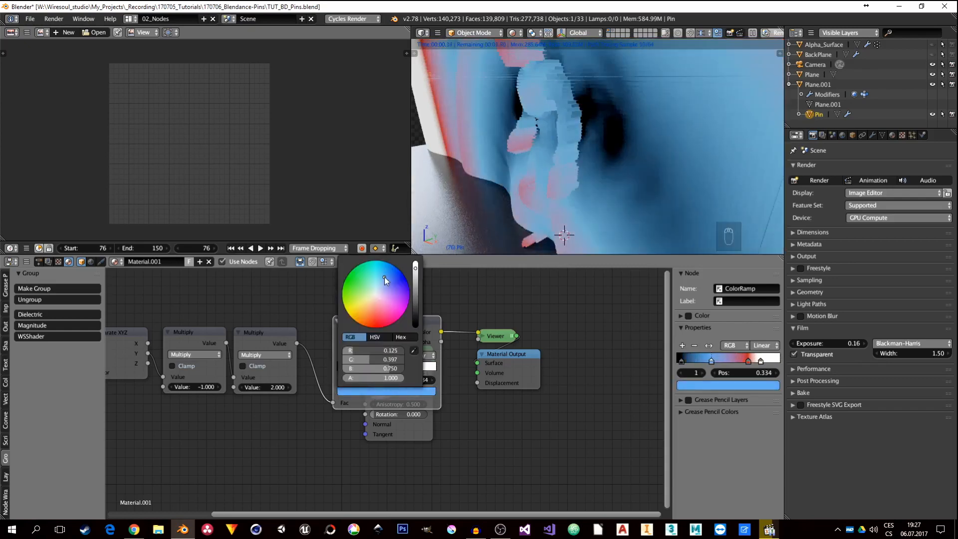
Advance the animation to frame 81 to check the depth colouring on the whole pin wall
scroll(573, 141, down, 5)
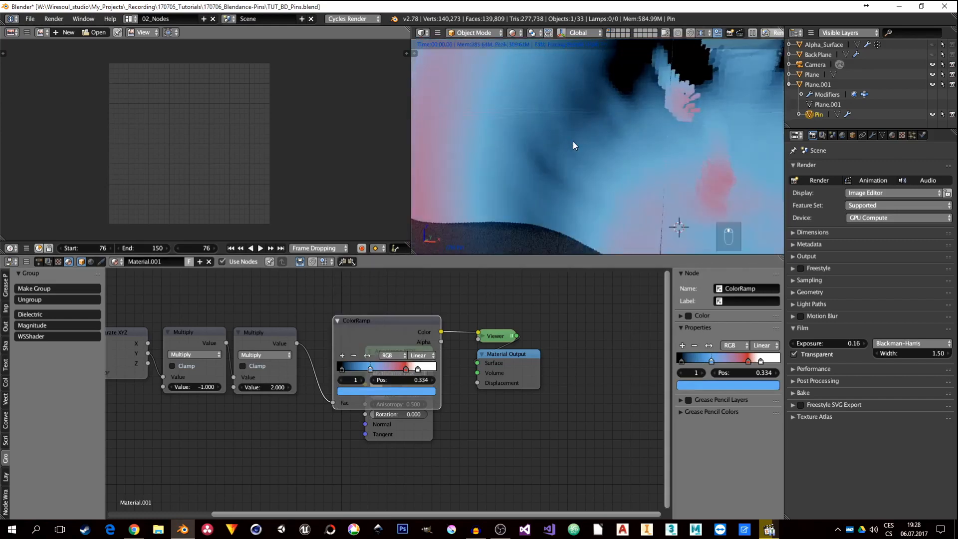
shift+middle_drag(648, 122, 555, 168)
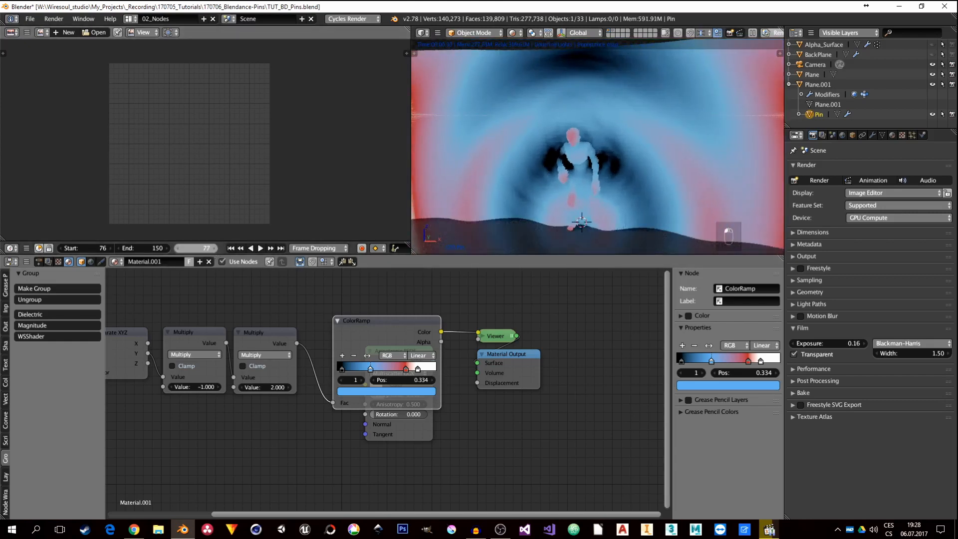
click(214, 249)
click(215, 249)
click(215, 249)
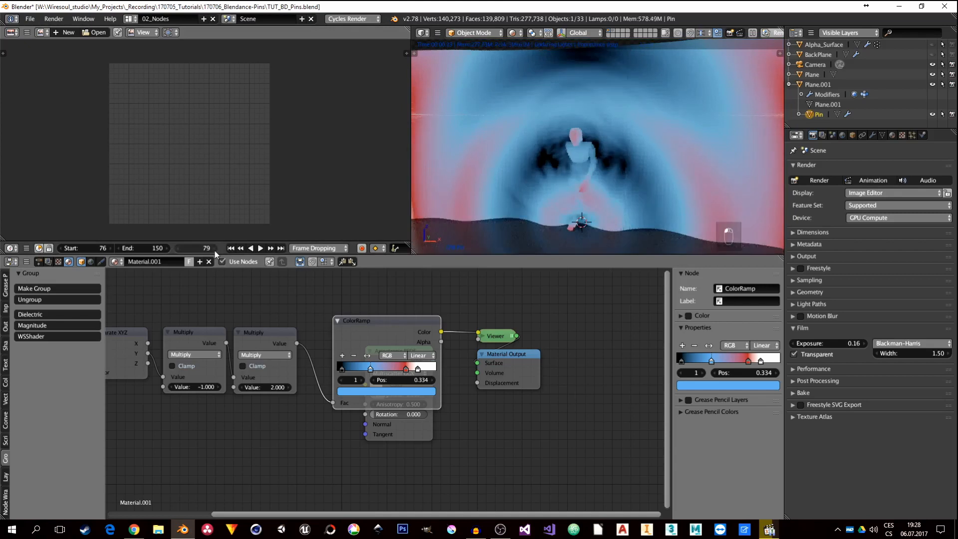
click(214, 249)
click(215, 249)
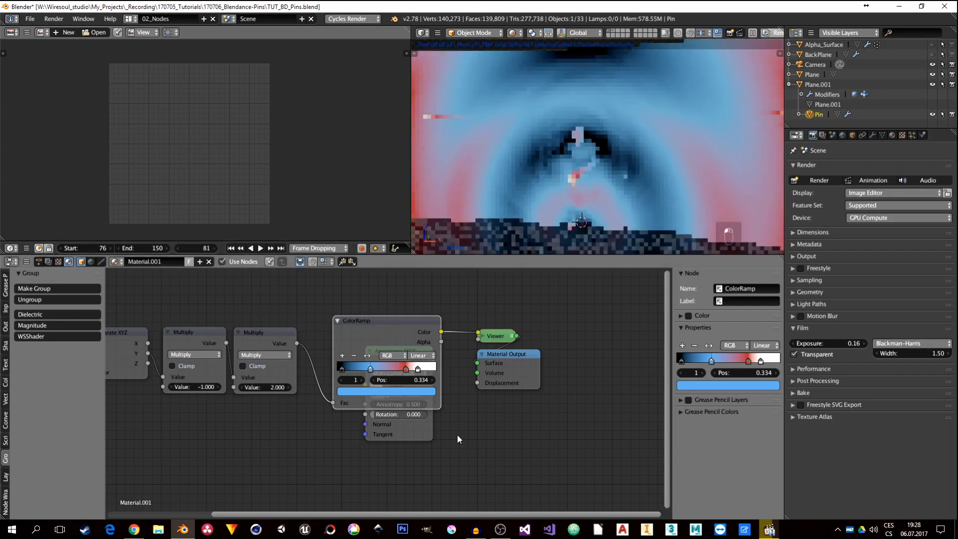
Move the Material Output node away from the ColorRamp and delete the Viewer node
middle_drag(457, 436, 405, 401)
drag(446, 325, 545, 319)
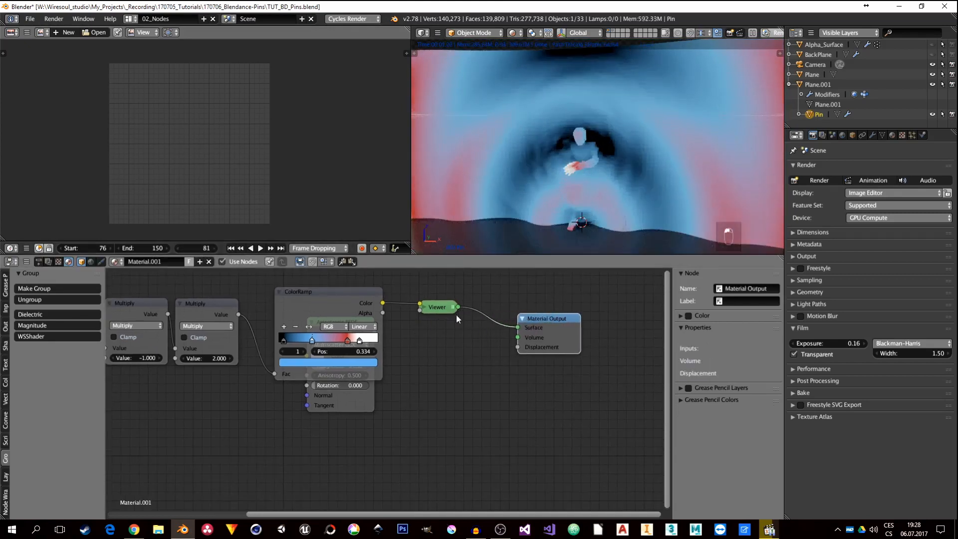
click(433, 307)
key(x)
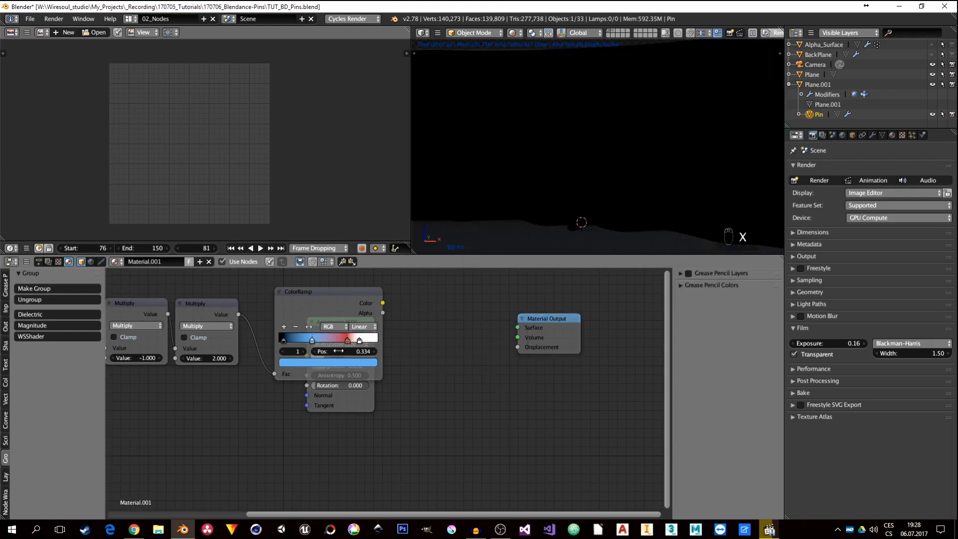
Place the Anisotropic BSDF after the ColorRamp, feed the ramp's Color into it, and connect the shader to Material Output's Surface
click(356, 400)
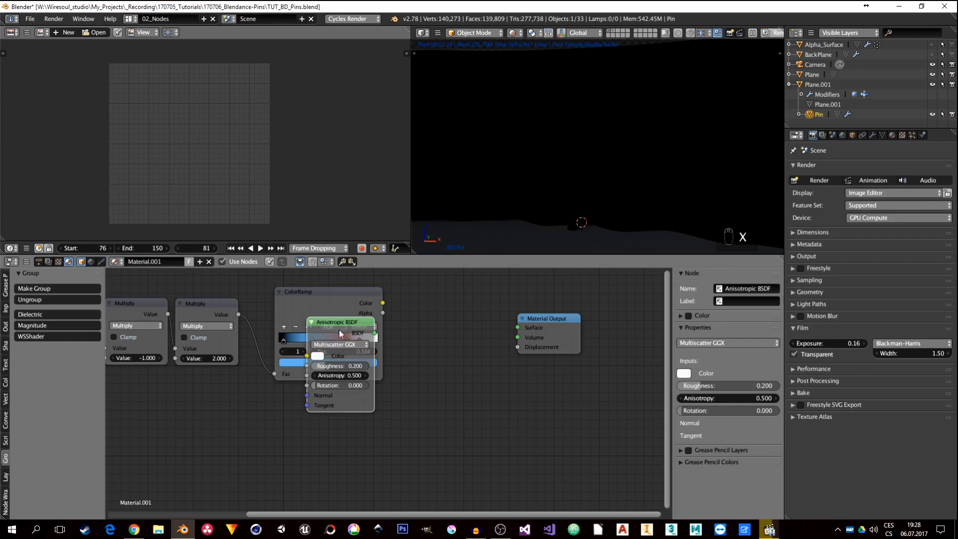
drag(340, 328, 447, 306)
drag(382, 305, 427, 334)
ctrl+shift+click(452, 313)
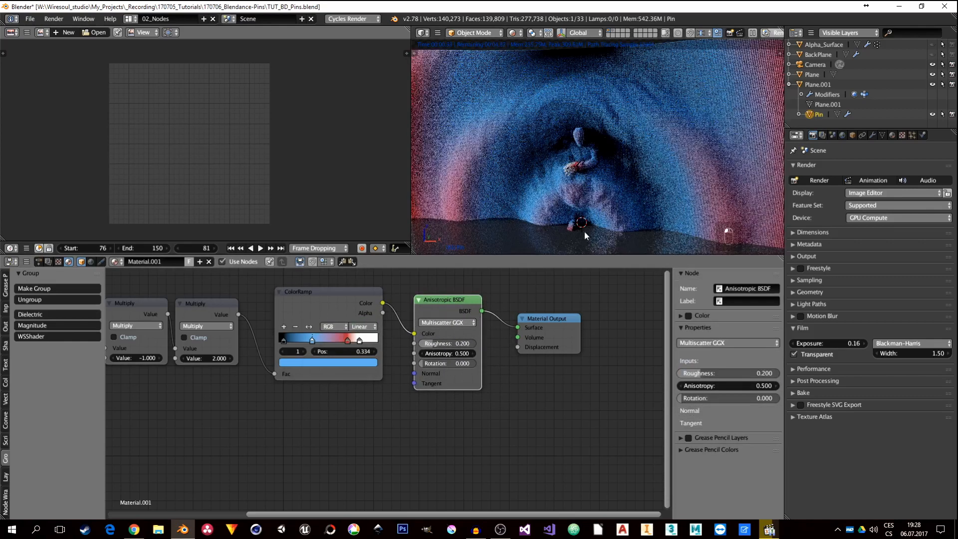
Enable Motion Blur with a shutter of 0.32 and render frame 81 in a maximized image view
scroll(583, 192, up, 6)
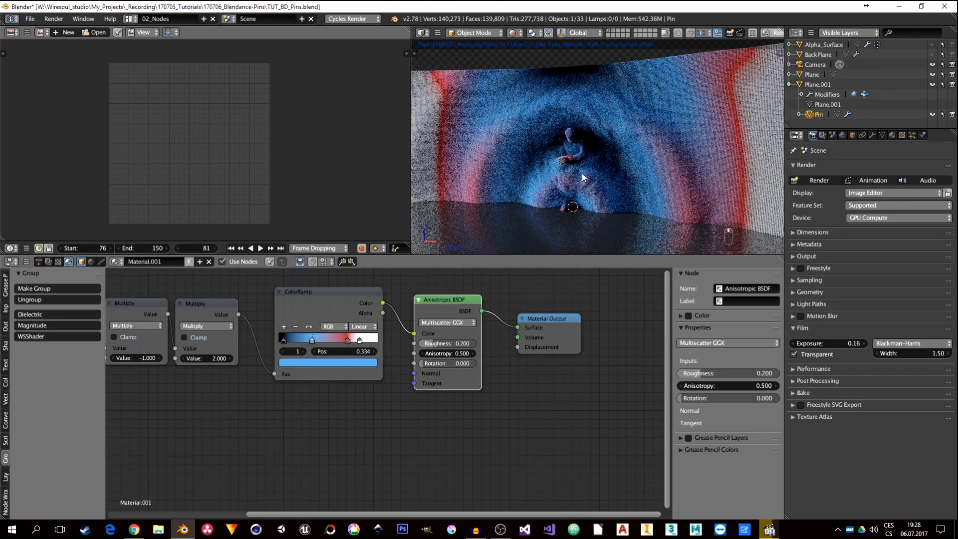
scroll(582, 172, up, 2)
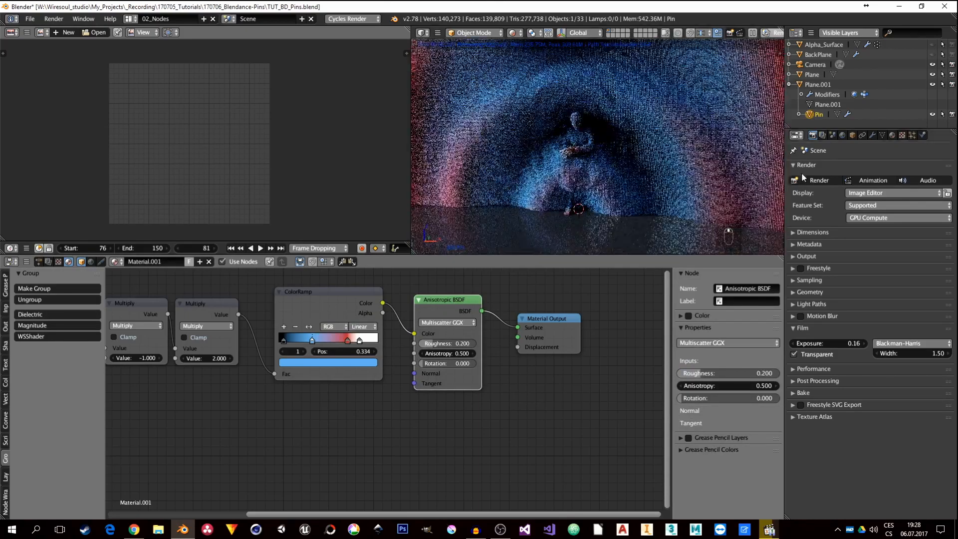
click(790, 316)
click(902, 344)
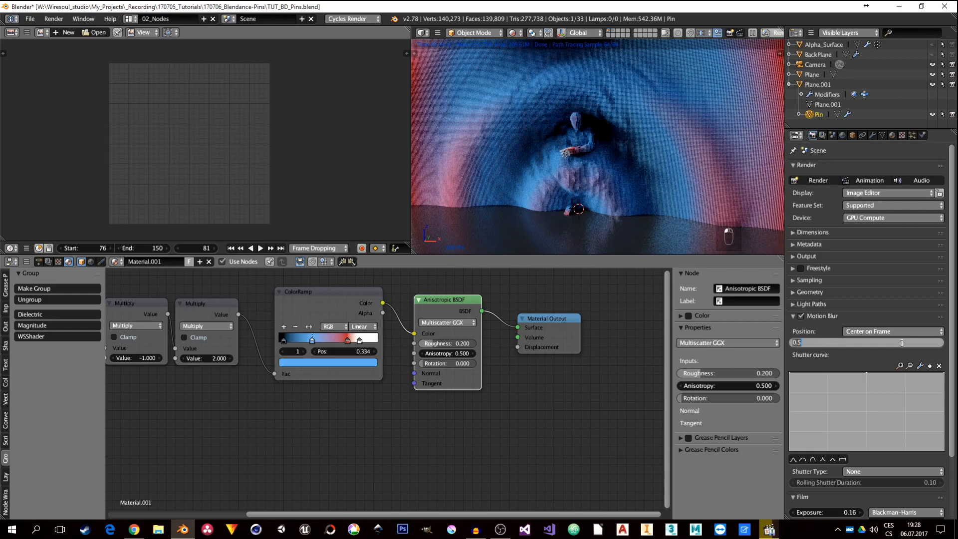
key(Return)
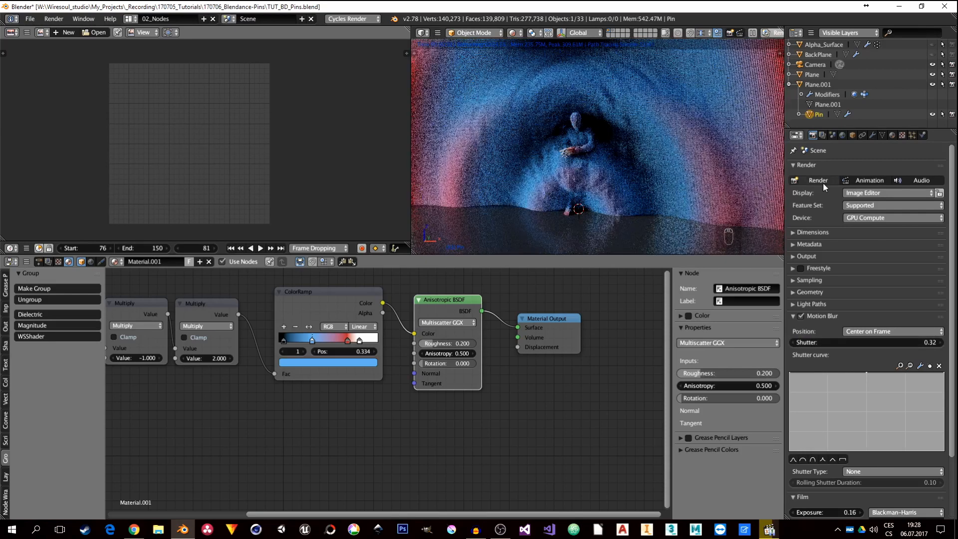
click(822, 181)
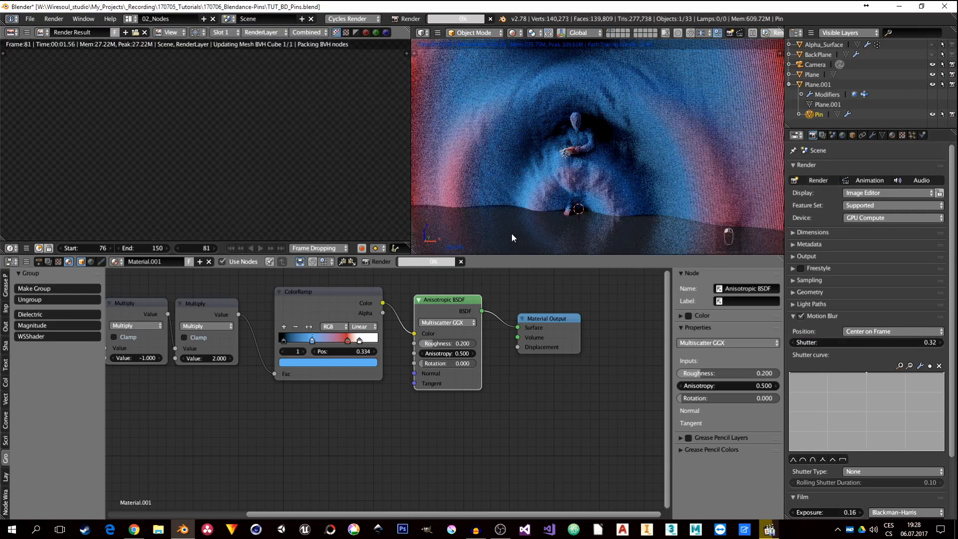
key(shift+space)
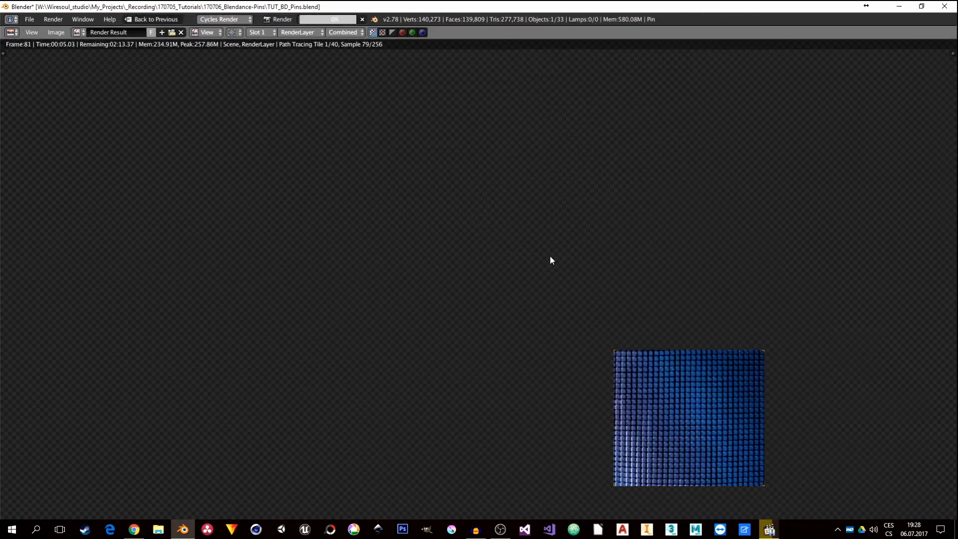